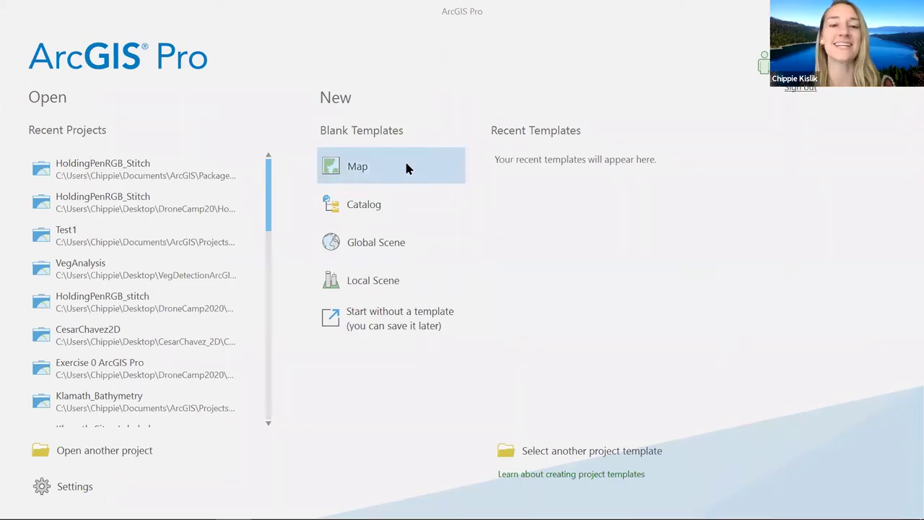
Step: Start a new Map-template project named HoldingPenRGB_stitch
{"action": "left_click", "coordinate": [371, 166]}
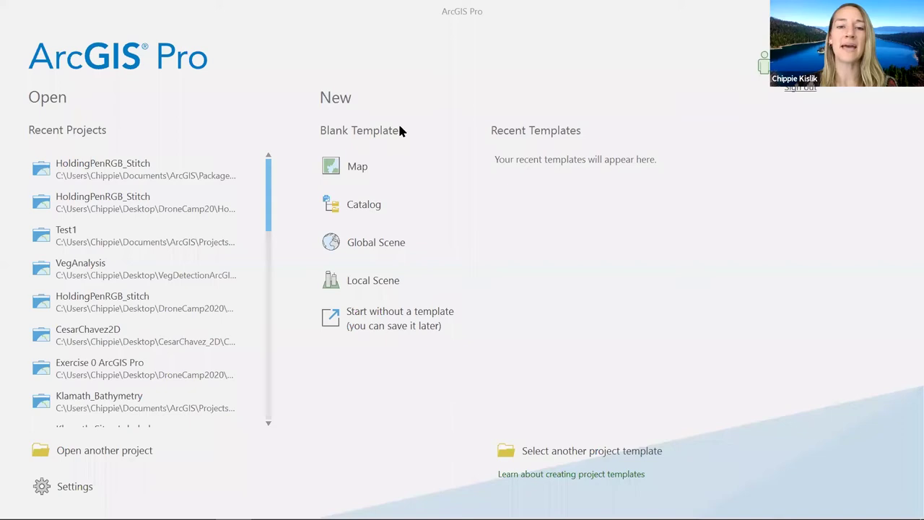
{"action": "left_click", "coordinate": [404, 168]}
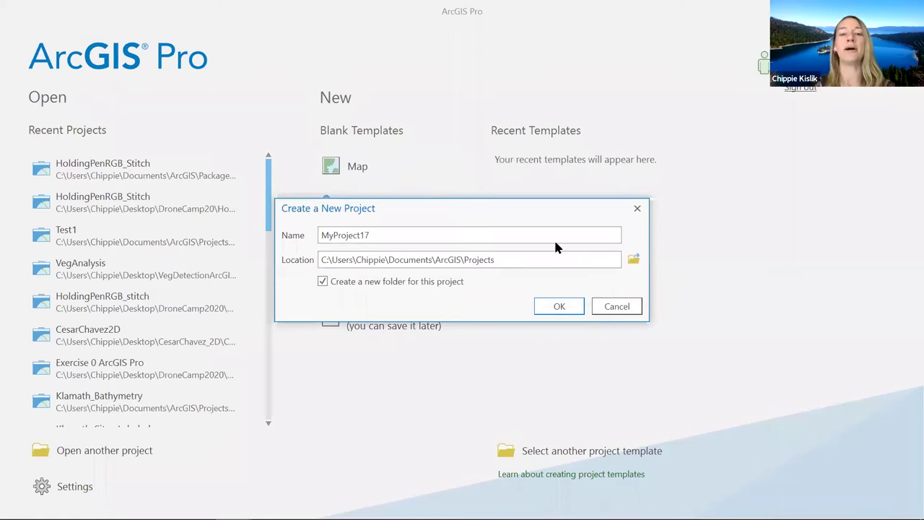
{"action": "double_click", "coordinate": [412, 230]}
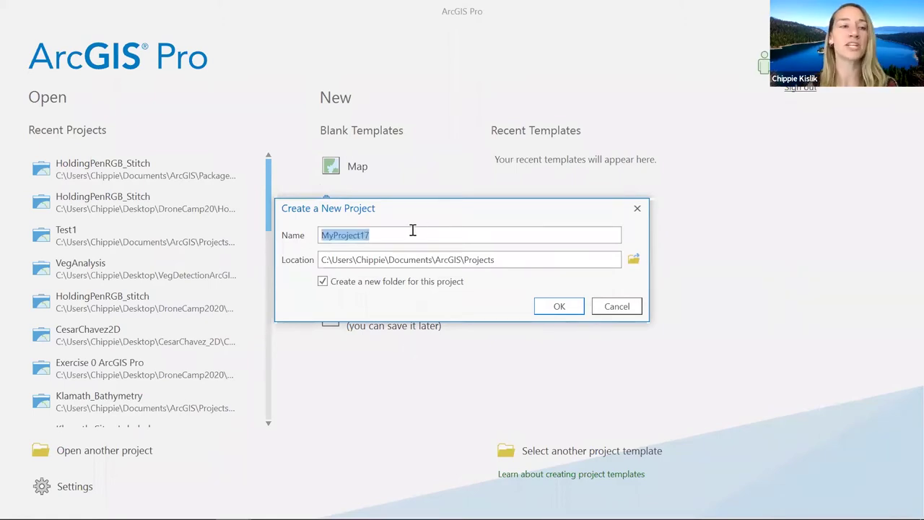
{"action": "type", "text": "Holding"}
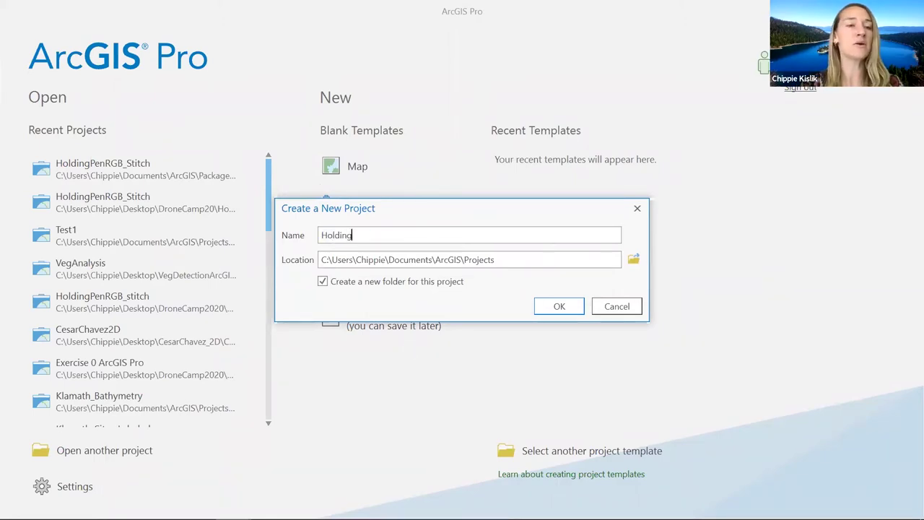
{"action": "type", "text": "PenRGB_"}
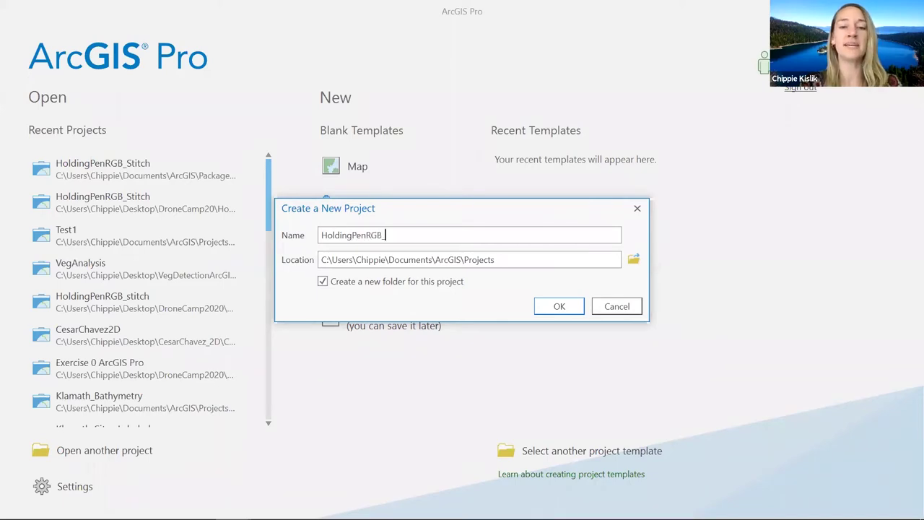
{"action": "type", "text": "stitch"}
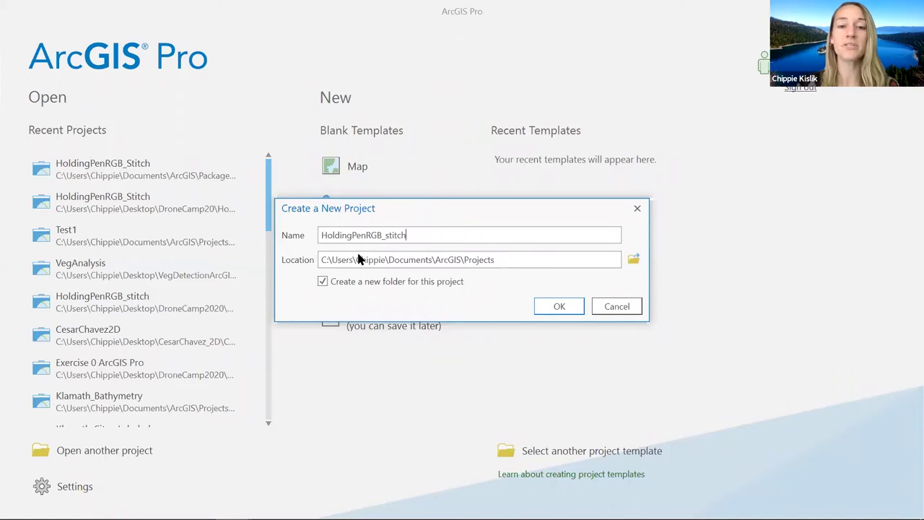
Step: Set the project location to Desktop\DroneCamp2020\Stitching_ArcGISPro\Stitching_ArcGISPro
{"action": "left_click", "coordinate": [634, 264]}
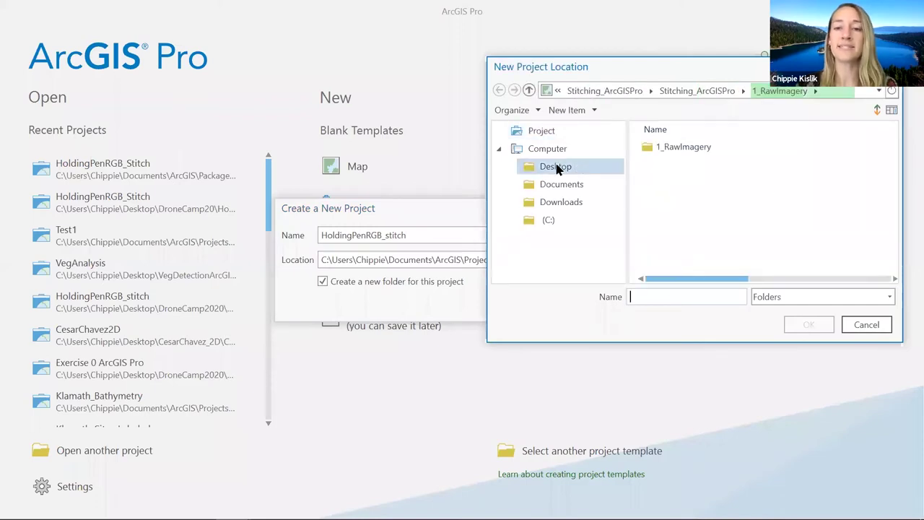
{"action": "left_click", "coordinate": [557, 168]}
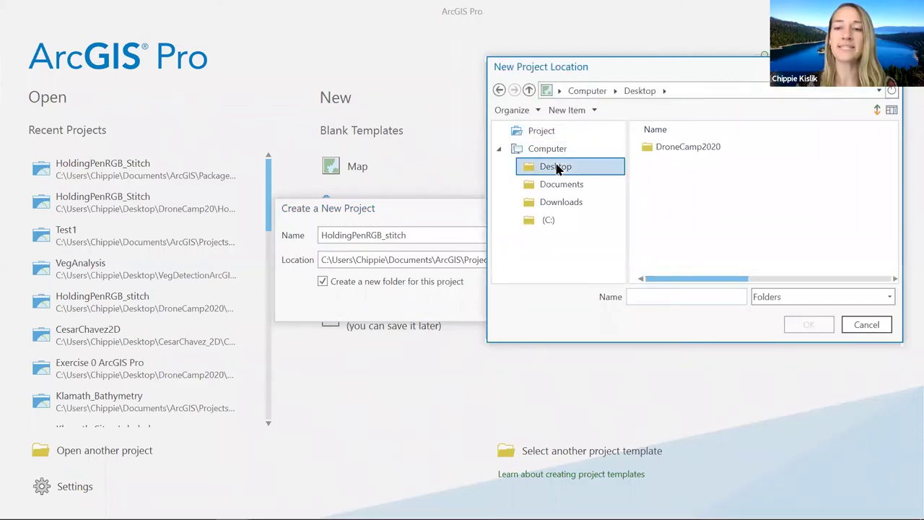
{"action": "double_click", "coordinate": [687, 148]}
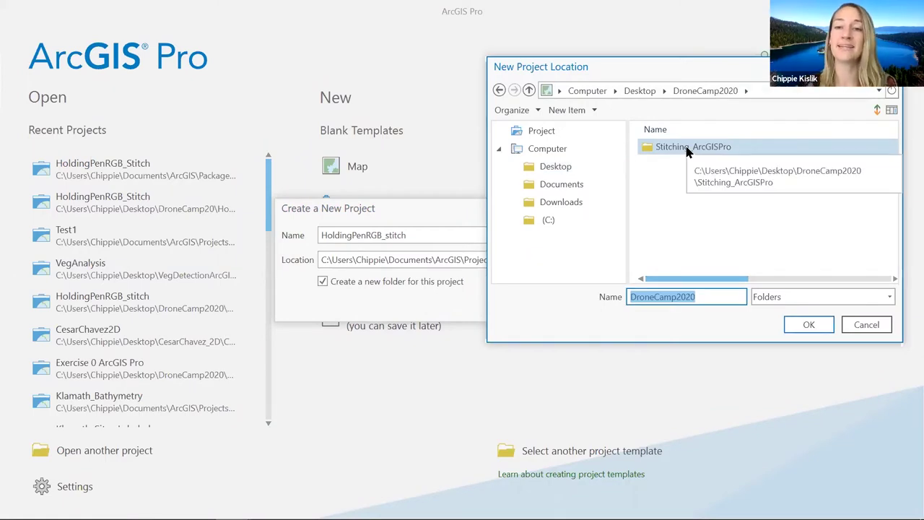
{"action": "double_click", "coordinate": [687, 148]}
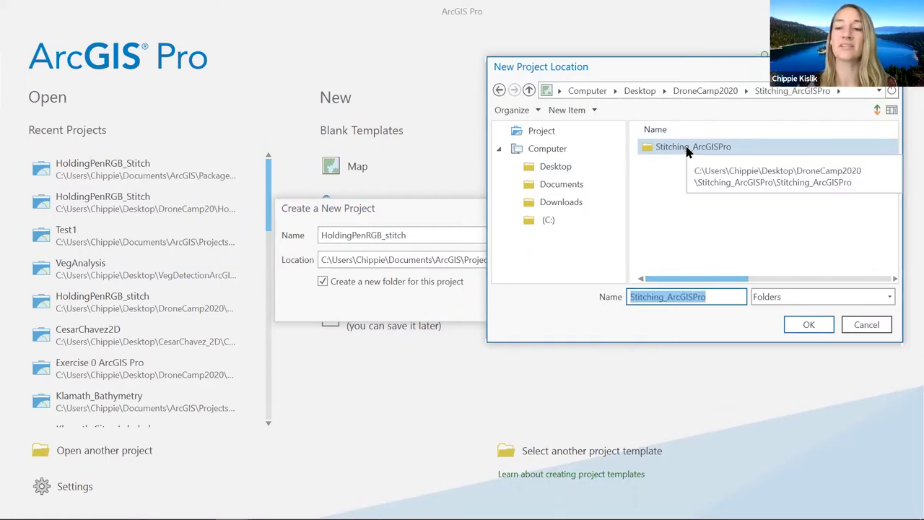
{"action": "double_click", "coordinate": [687, 148]}
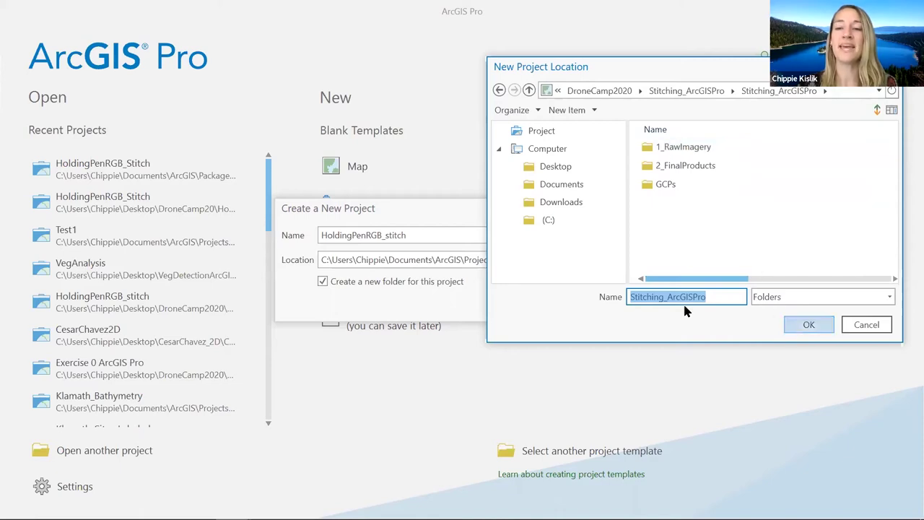
{"action": "left_click", "coordinate": [808, 326]}
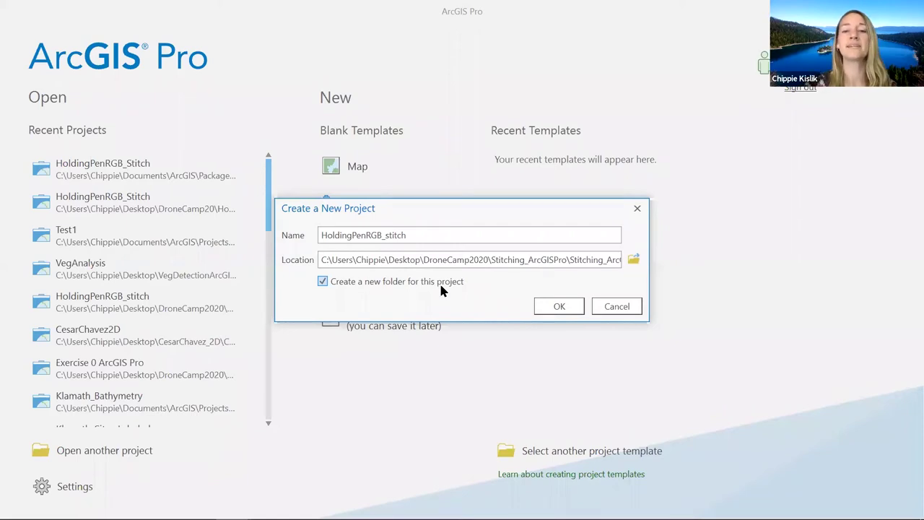
Step: Create the HoldingPenRGB_stitch project, visit the Project backstage, and return to the Map tab
{"action": "left_click", "coordinate": [560, 307]}
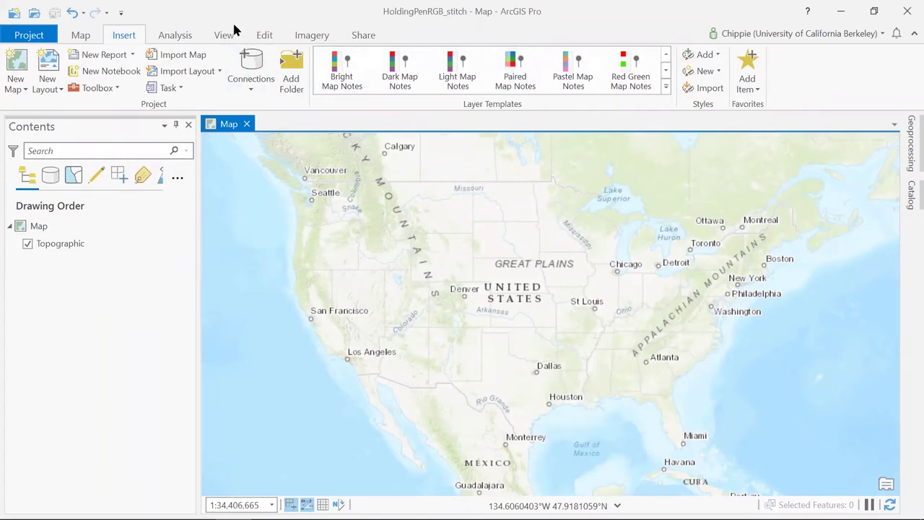
{"action": "left_click", "coordinate": [26, 36]}
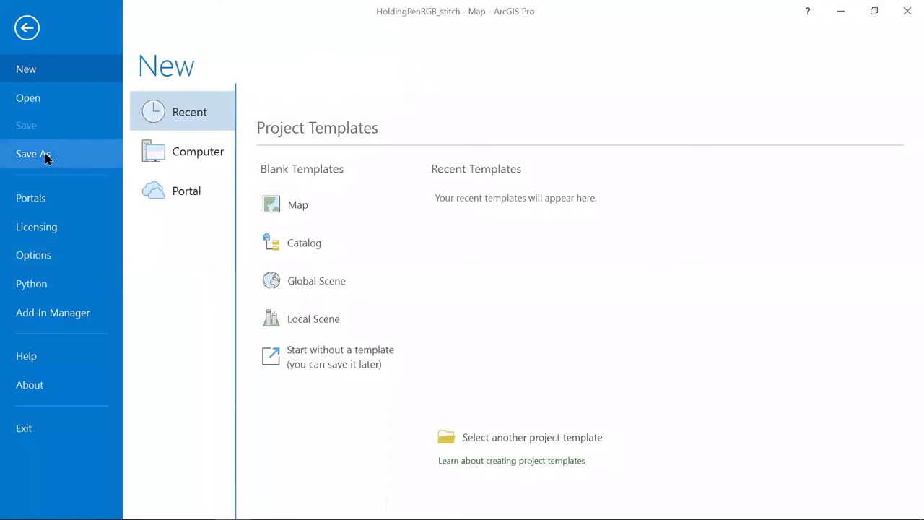
{"action": "left_click", "coordinate": [26, 29]}
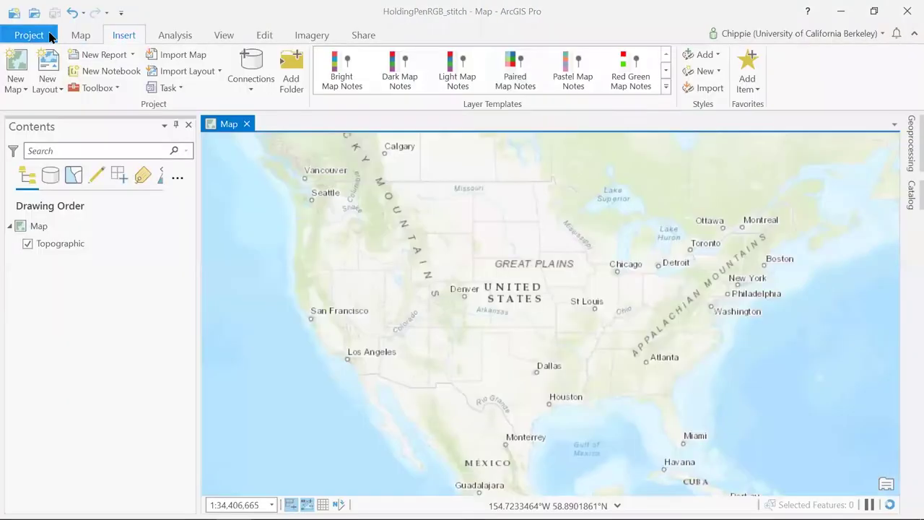
{"action": "left_click", "coordinate": [81, 35]}
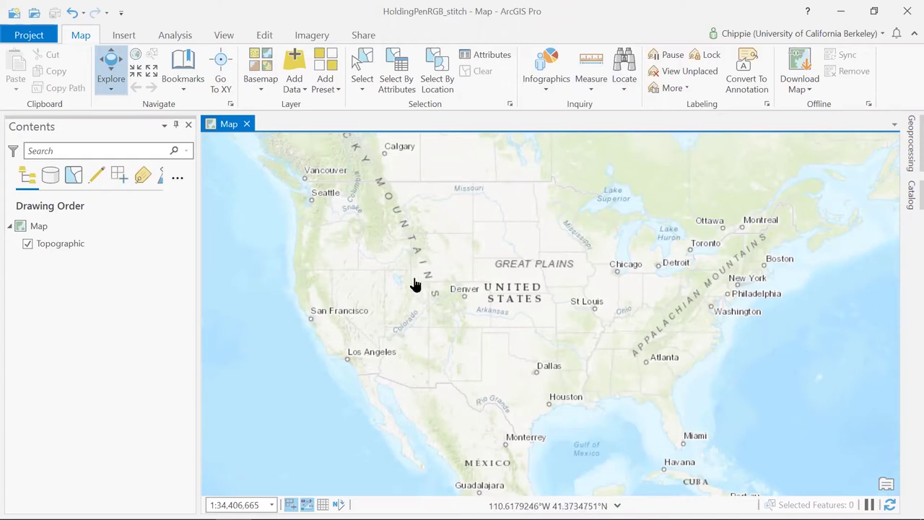
Step: Zoom the map, select Topographic and Map in Contents, then view the Insert and Analysis tabs
{"action": "scroll", "coordinate": [415, 284], "scroll_direction": "up", "scroll_amount": 1}
{"action": "scroll", "coordinate": [415, 284], "scroll_direction": "up", "scroll_amount": 1}
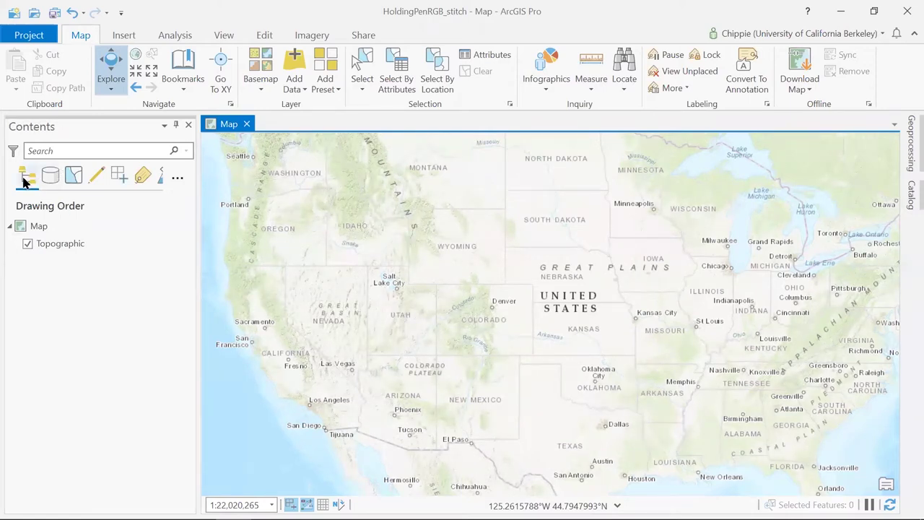
{"action": "left_click", "coordinate": [61, 245]}
{"action": "left_click", "coordinate": [104, 233]}
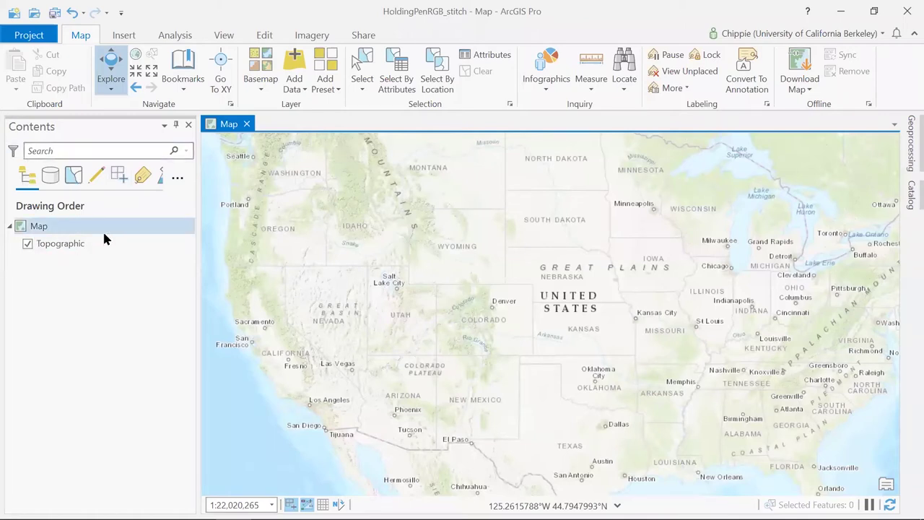
{"action": "left_click", "coordinate": [119, 36]}
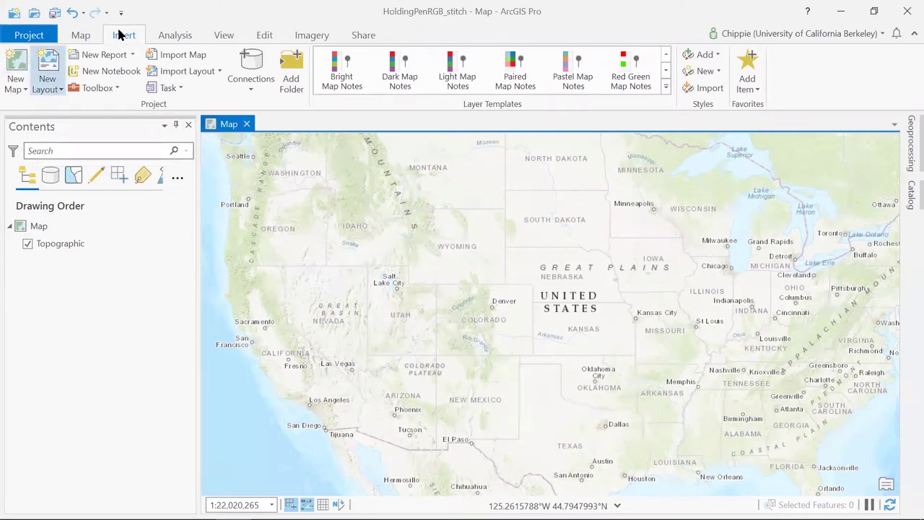
{"action": "left_click", "coordinate": [181, 36]}
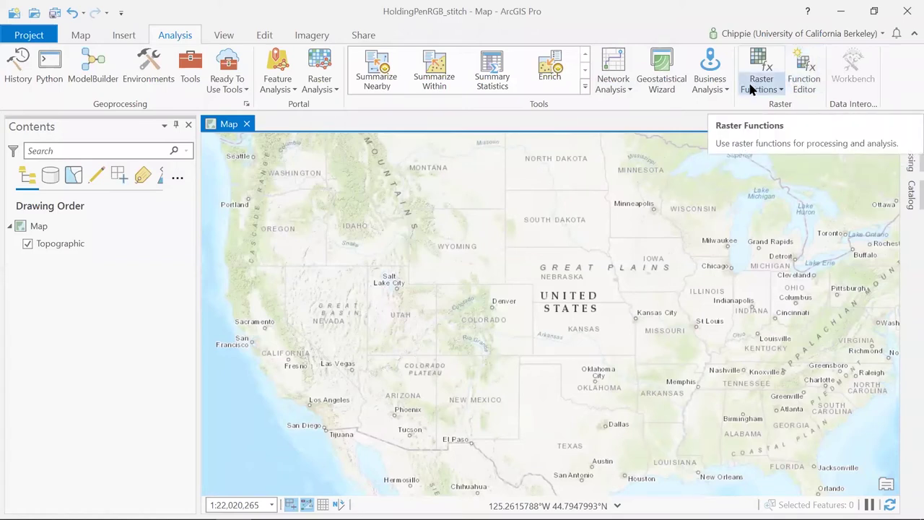
Step: Open Geoprocessing, search 'clip', browse Toolboxes, pin the pane, then switch to Catalog
{"action": "left_click", "coordinate": [190, 65]}
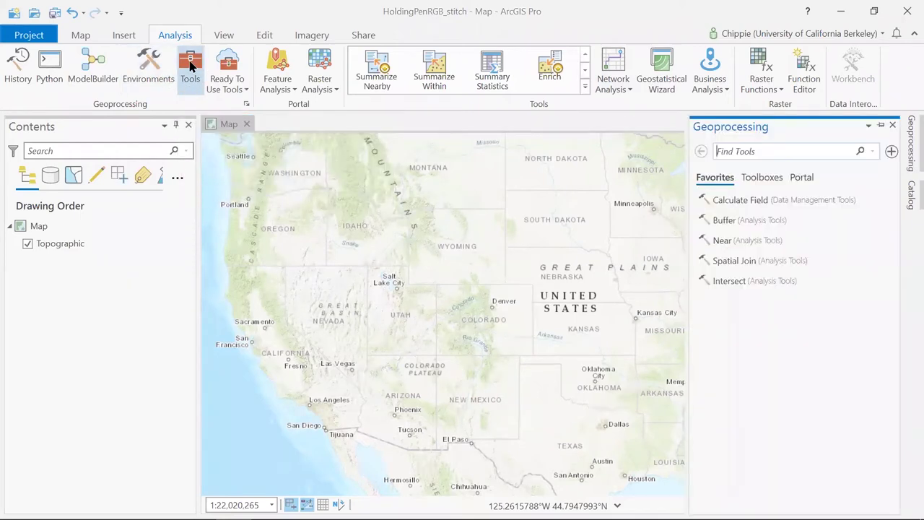
{"action": "left_click", "coordinate": [743, 153]}
{"action": "type", "text": "clip"}
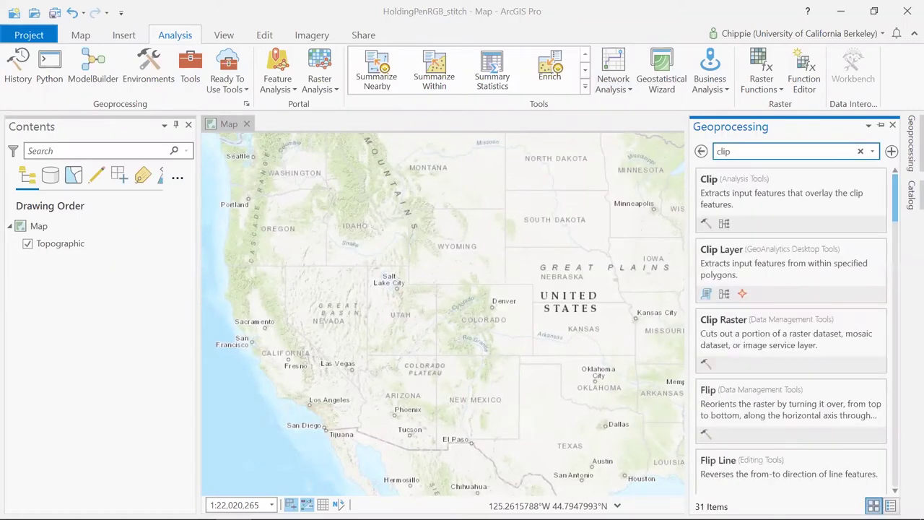
{"action": "left_click", "coordinate": [700, 151]}
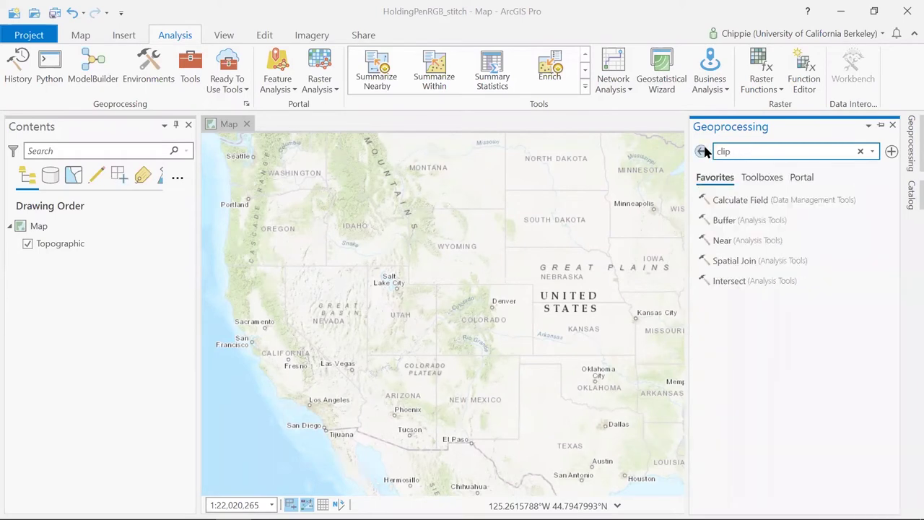
{"action": "left_click", "coordinate": [762, 179]}
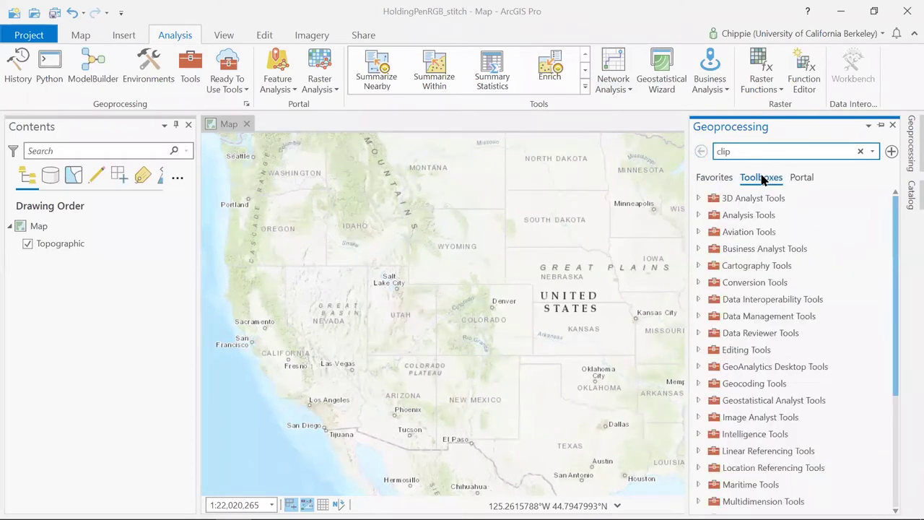
{"action": "left_click", "coordinate": [879, 126]}
{"action": "left_click", "coordinate": [703, 181]}
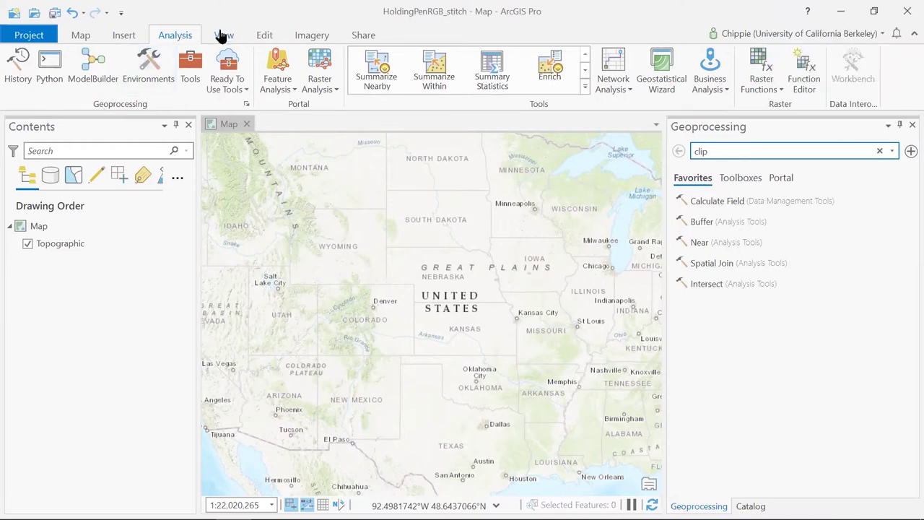
{"action": "left_click", "coordinate": [751, 506]}
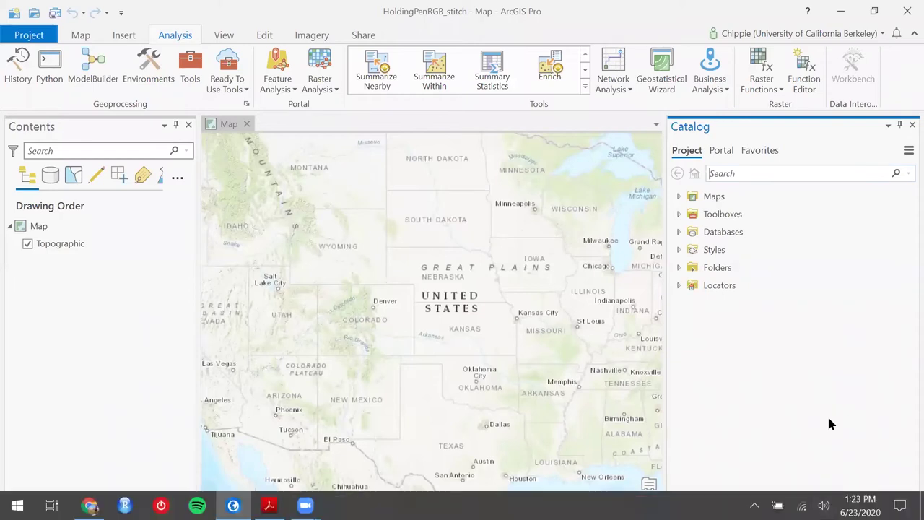
Step: Expand and collapse the Catalog's Maps, Toolboxes, Databases and Styles entries
{"action": "left_click", "coordinate": [805, 249]}
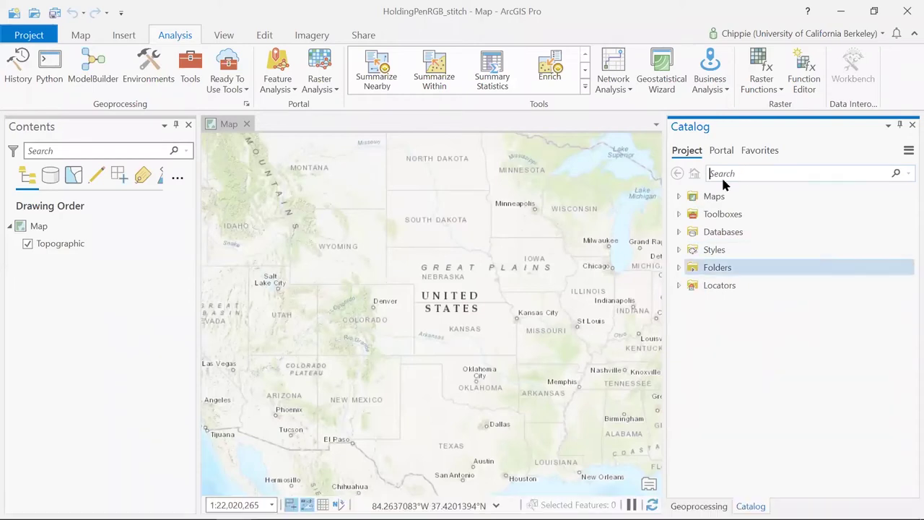
{"action": "left_click", "coordinate": [678, 196]}
{"action": "left_click", "coordinate": [678, 196]}
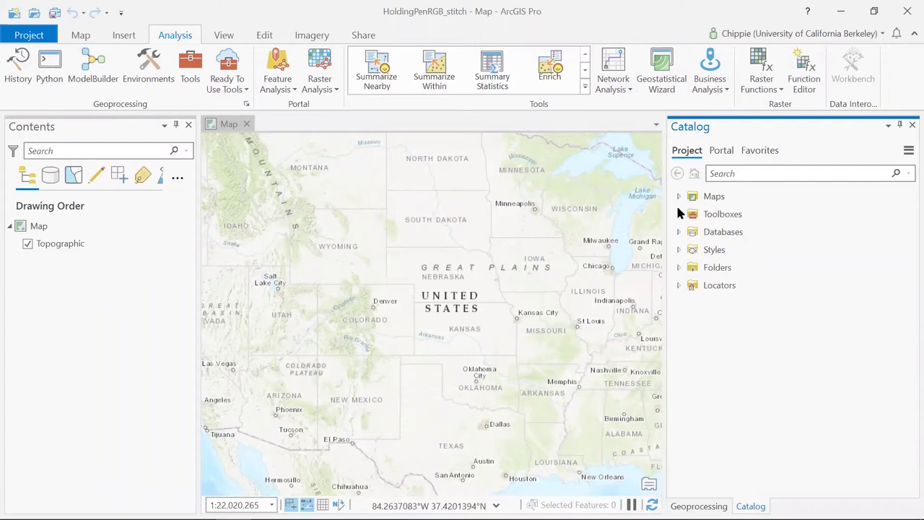
{"action": "left_click", "coordinate": [679, 213]}
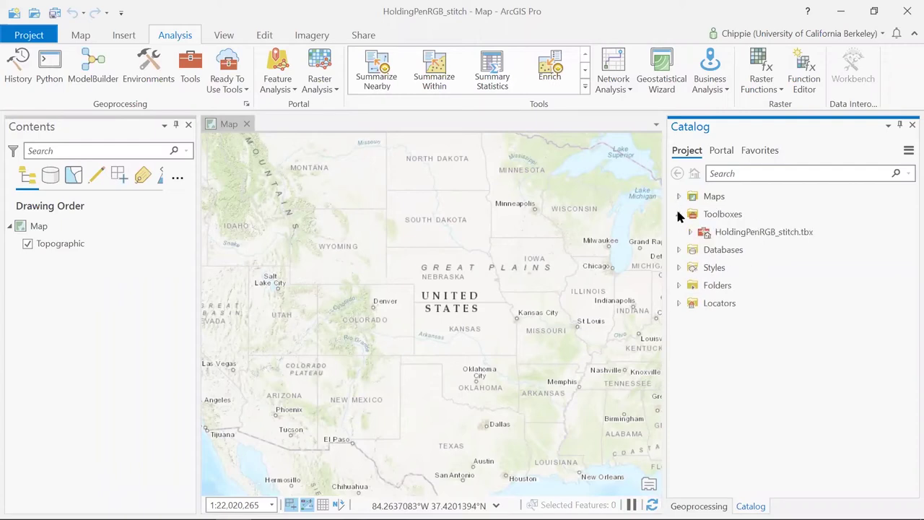
{"action": "left_click", "coordinate": [678, 215]}
{"action": "left_click", "coordinate": [678, 214]}
{"action": "left_click", "coordinate": [678, 214]}
{"action": "left_click", "coordinate": [678, 231]}
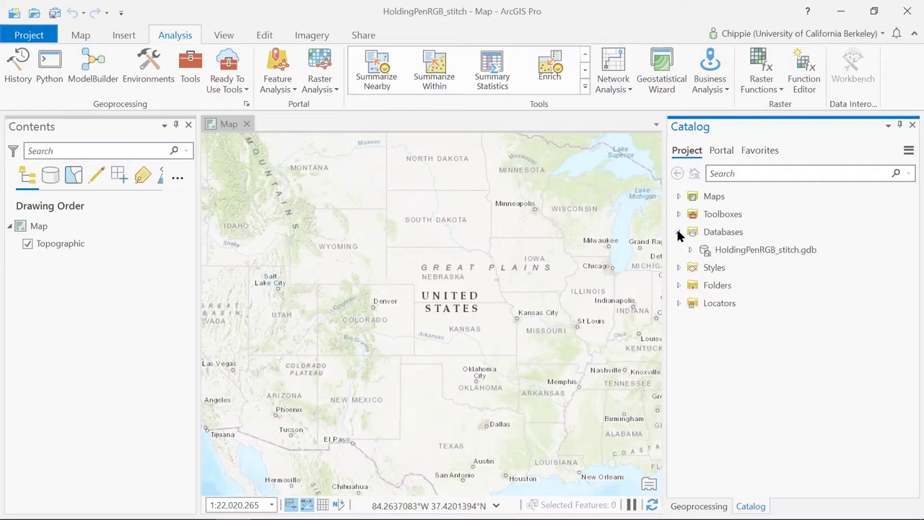
{"action": "left_click", "coordinate": [678, 232]}
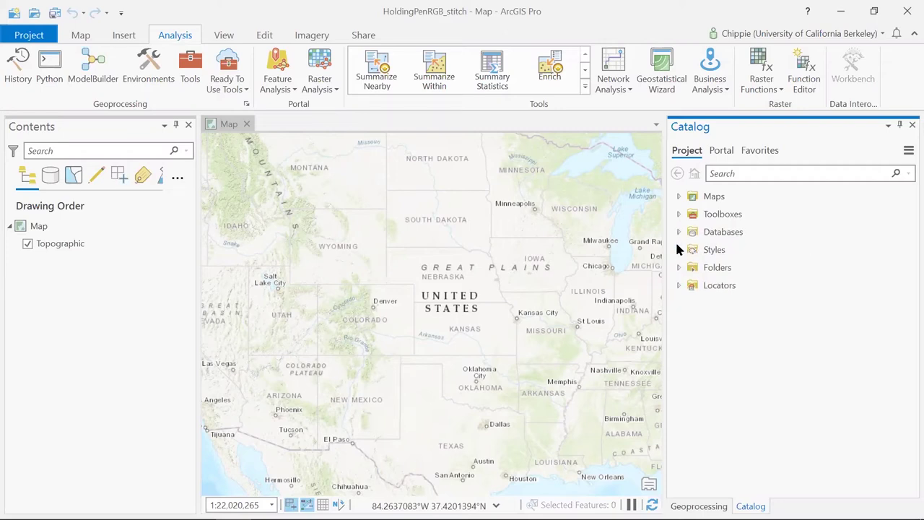
{"action": "left_click", "coordinate": [678, 250]}
{"action": "left_click", "coordinate": [678, 250]}
Step: Expand Folders and the HoldingPenRGB_stitch folder, then collapse them again
{"action": "left_click", "coordinate": [678, 267]}
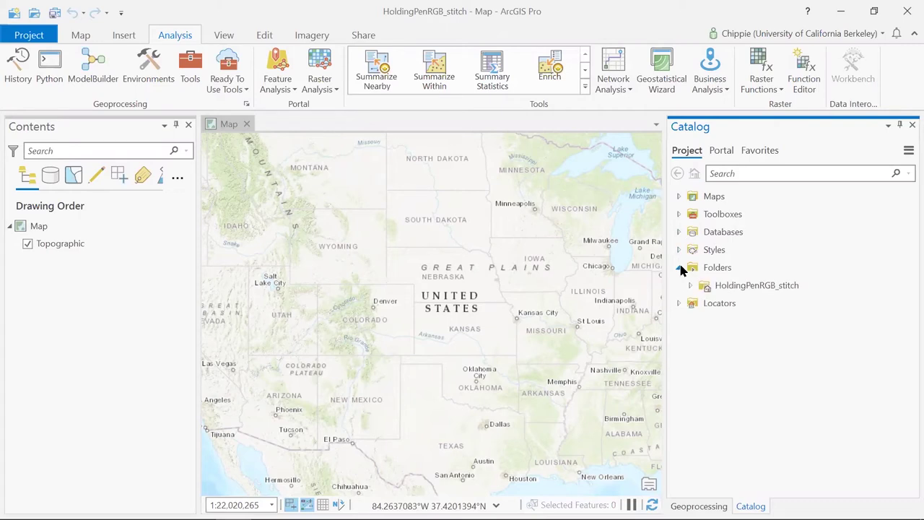
{"action": "left_click", "coordinate": [690, 285]}
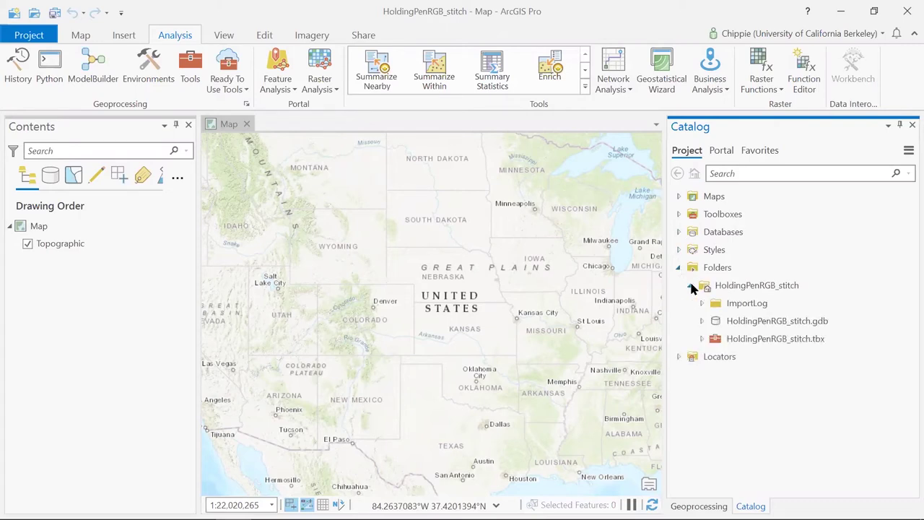
{"action": "left_click", "coordinate": [691, 285]}
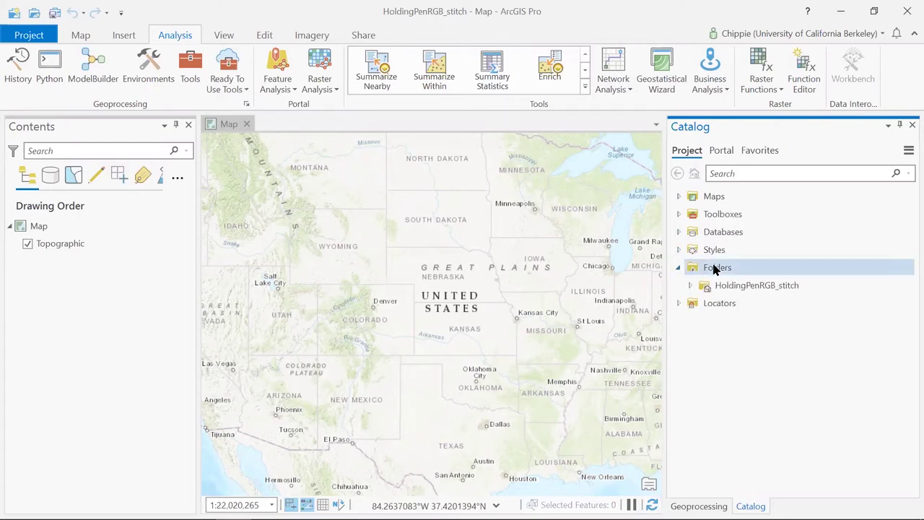
{"action": "left_click", "coordinate": [715, 268]}
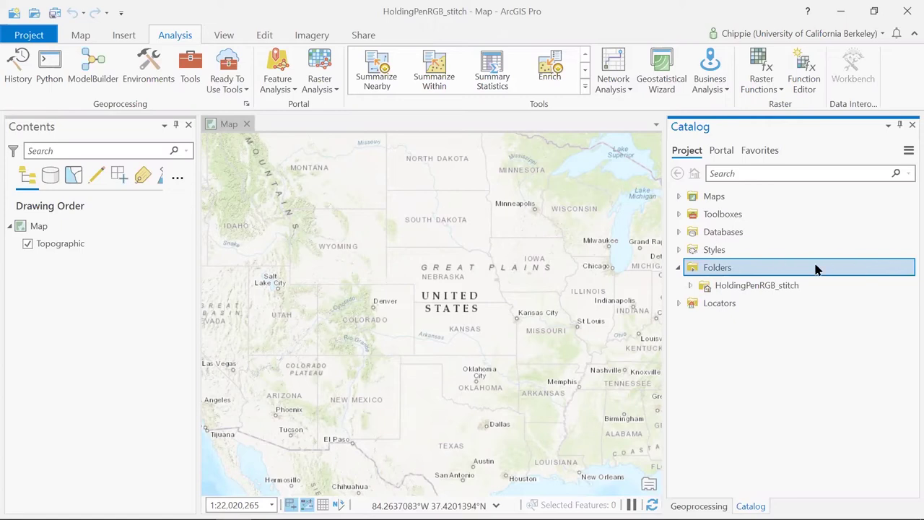
{"action": "left_click", "coordinate": [679, 268]}
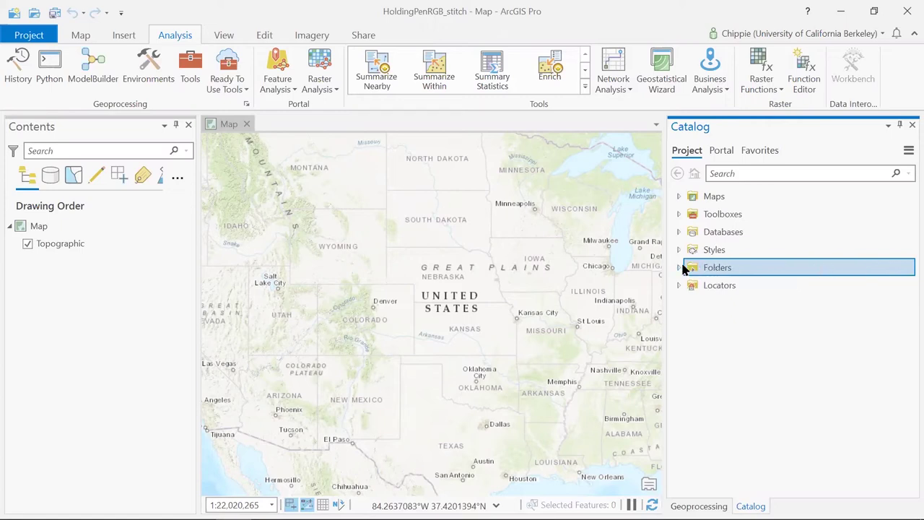
Step: Inspect the Folders context menu without adding anything, then show the Insert tab
{"action": "right_click", "coordinate": [749, 269]}
{"action": "left_click", "coordinate": [743, 267]}
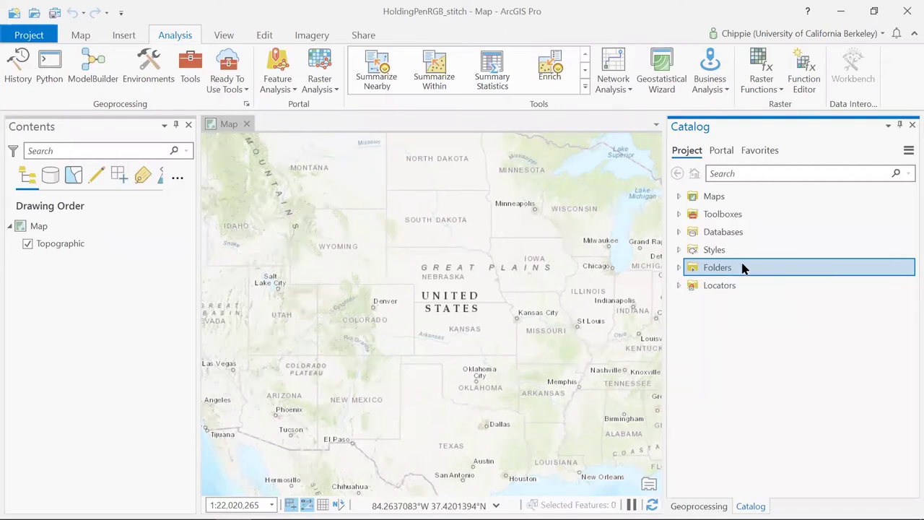
{"action": "right_click", "coordinate": [789, 272]}
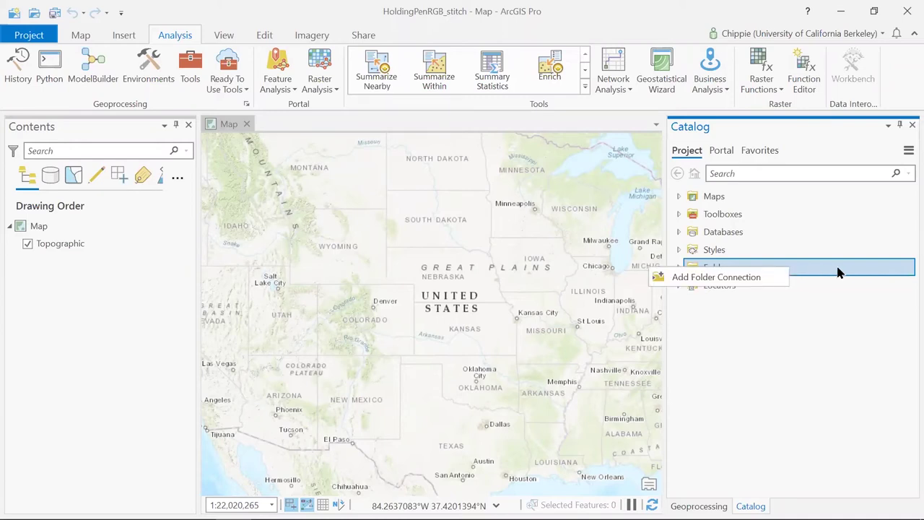
{"action": "key", "text": "Escape"}
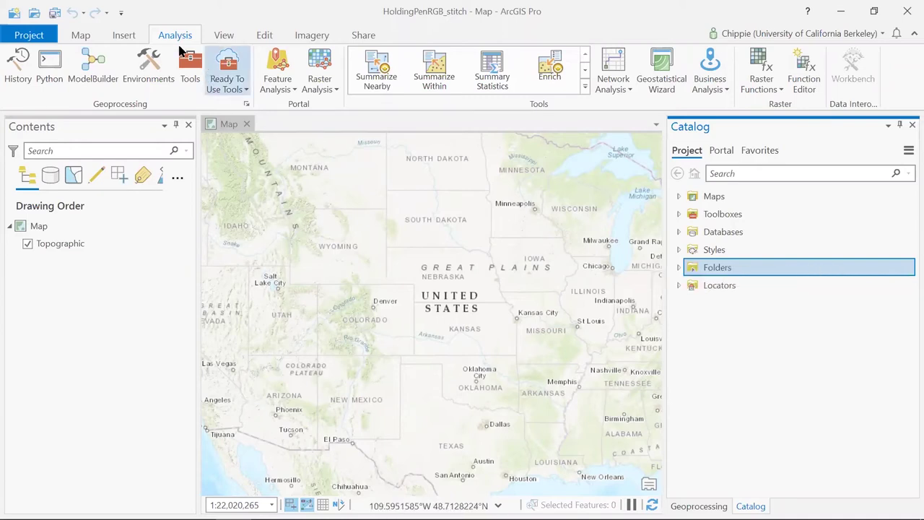
{"action": "left_click", "coordinate": [123, 35]}
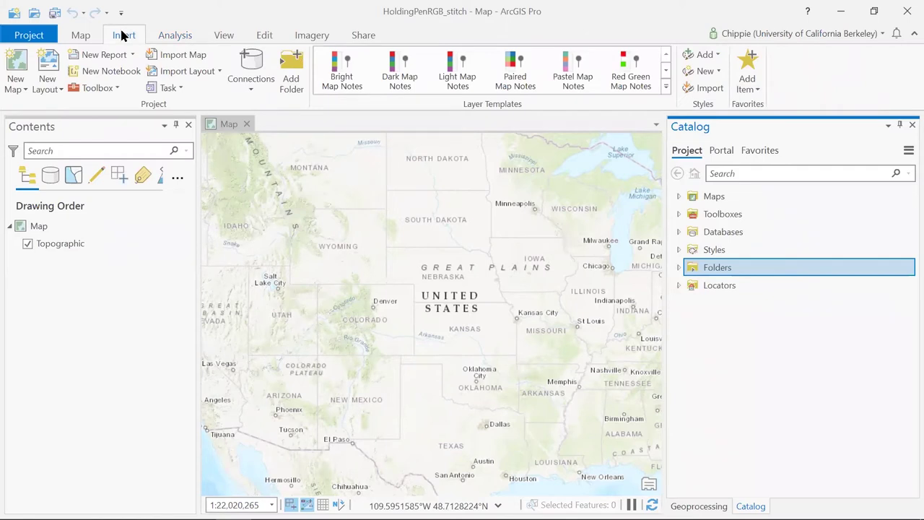
Step: Show Analysis tools, list Geoprocessing toolboxes, check Network Analysis, and open Raster Functions
{"action": "left_click", "coordinate": [175, 36]}
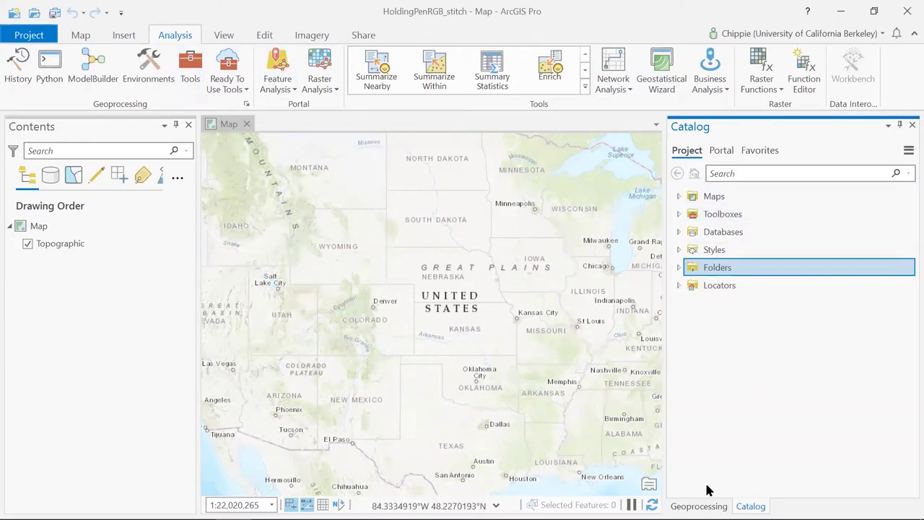
{"action": "left_click", "coordinate": [699, 506]}
{"action": "left_click", "coordinate": [739, 179]}
{"action": "scroll", "coordinate": [810, 272], "scroll_direction": "down", "scroll_amount": 3}
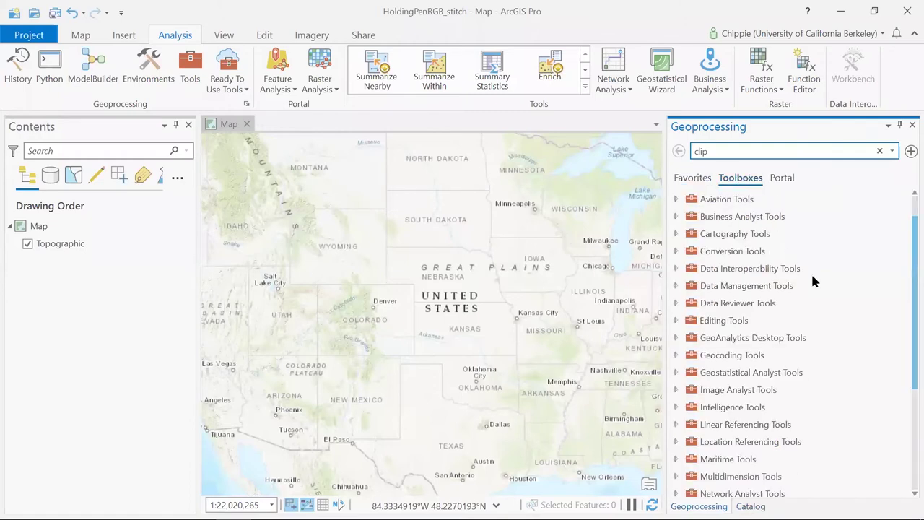
{"action": "scroll", "coordinate": [813, 281], "scroll_direction": "down", "scroll_amount": 2}
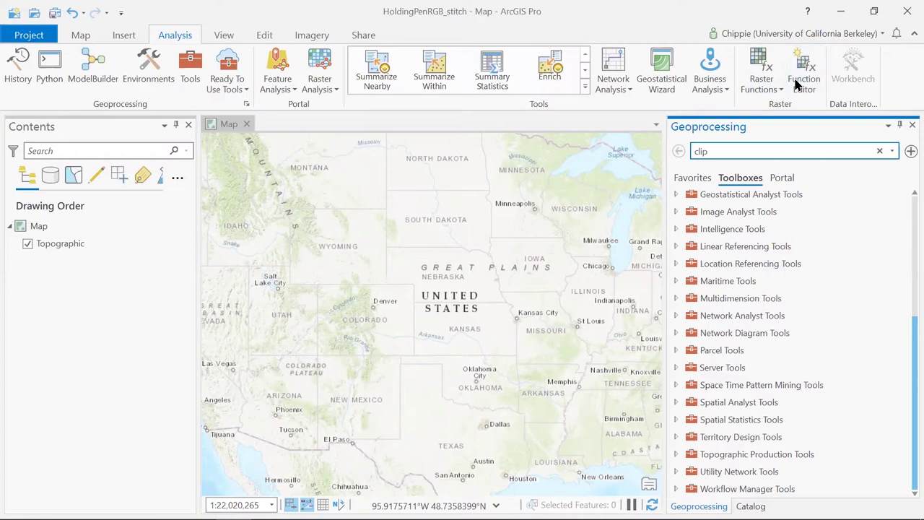
{"action": "left_click", "coordinate": [625, 90]}
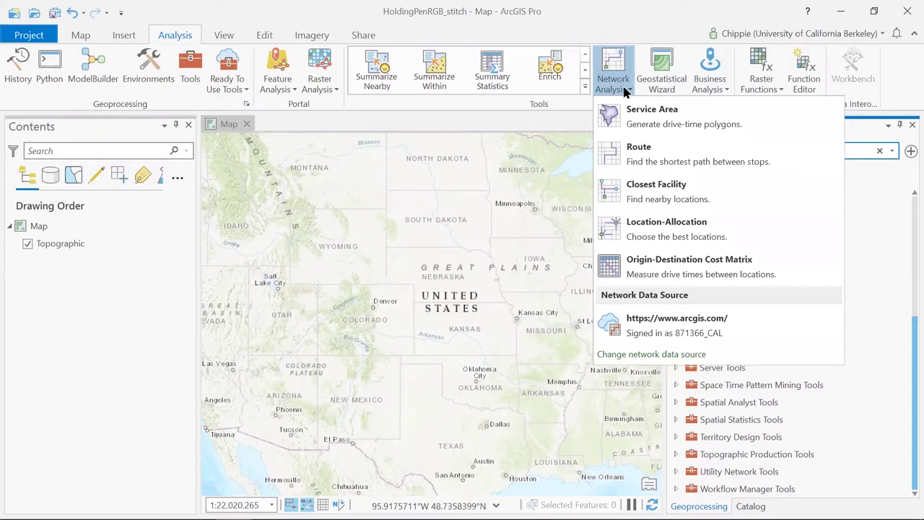
{"action": "left_click", "coordinate": [625, 90]}
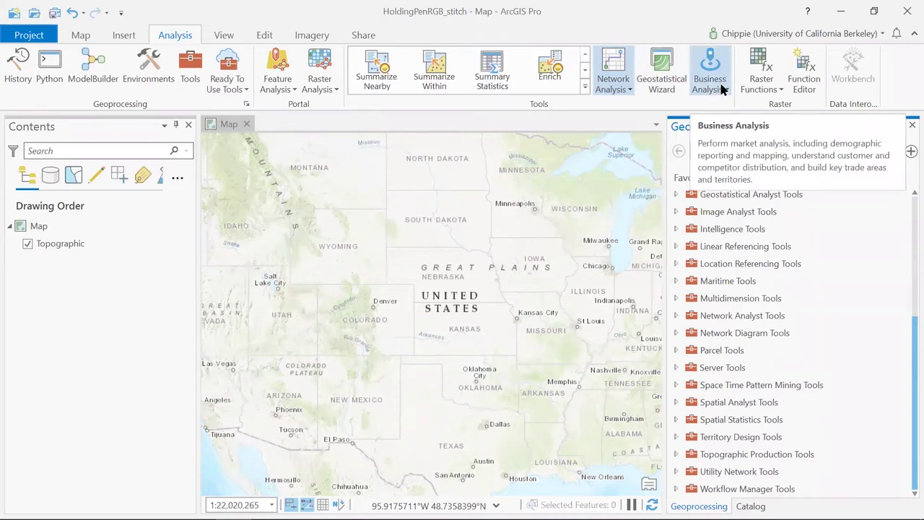
{"action": "left_click", "coordinate": [779, 88]}
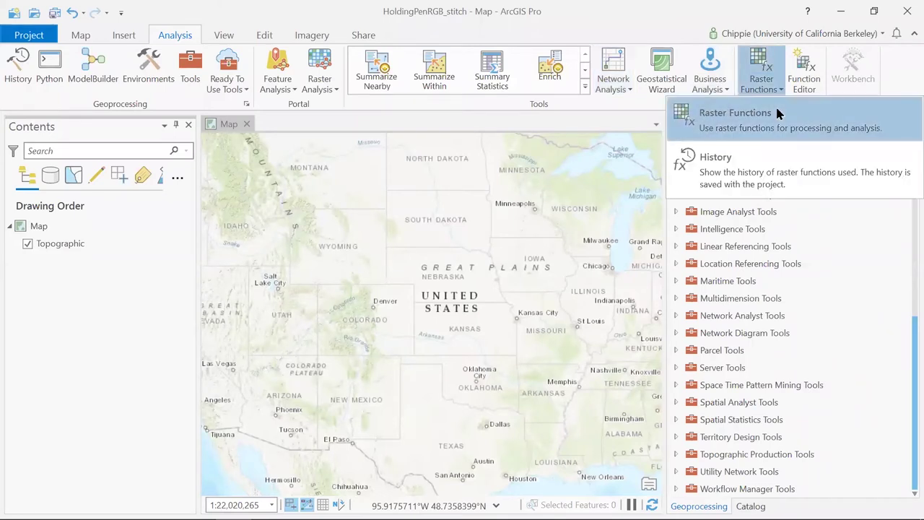
{"action": "left_click", "coordinate": [780, 113]}
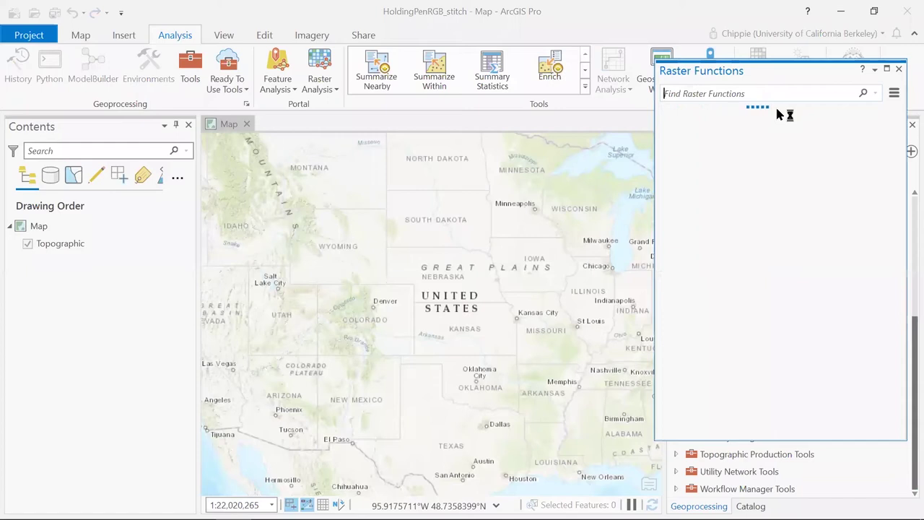
{"action": "left_click_drag", "start_coordinate": [793, 76], "coordinate": [612, 75]}
{"action": "left_click_drag", "start_coordinate": [717, 181], "coordinate": [728, 242]}
{"action": "left_click_drag", "start_coordinate": [727, 207], "coordinate": [718, 153]}
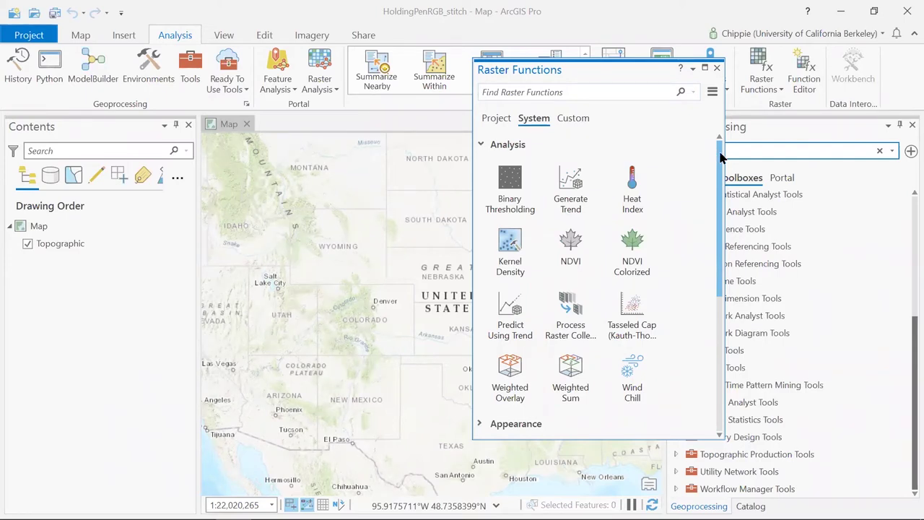
{"action": "mouse_move", "coordinate": [718, 152]}
{"action": "left_mouse_down"}
{"action": "mouse_move", "coordinate": [720, 277]}
{"action": "mouse_move", "coordinate": [721, 148]}
{"action": "left_mouse_up"}
{"action": "left_click_drag", "start_coordinate": [596, 70], "coordinate": [569, 33]}
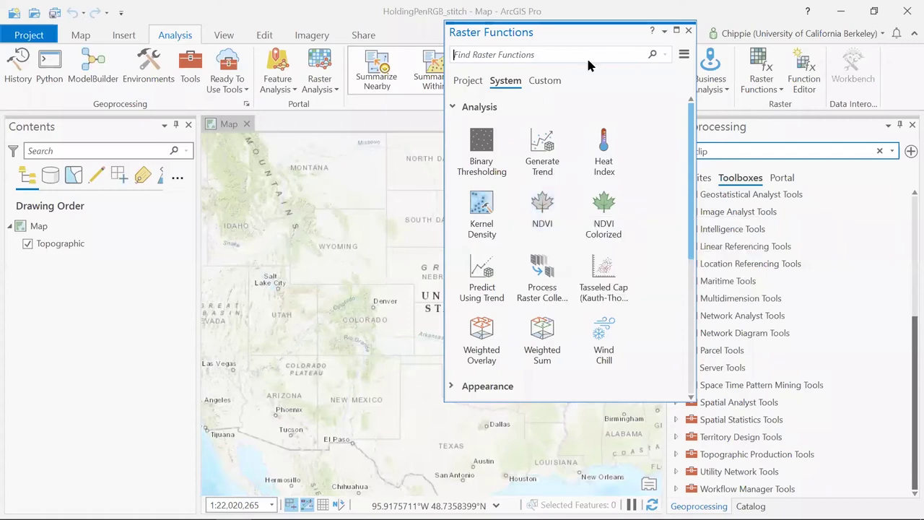
{"action": "left_click", "coordinate": [688, 30]}
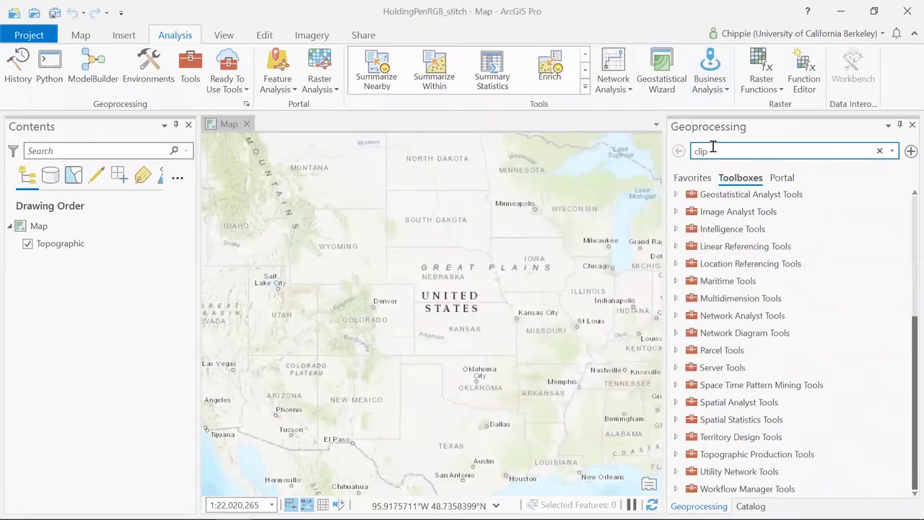
Step: Search geoprocessing for 'raster calculator' instead of 'clip', then show the View tab
{"action": "double_click", "coordinate": [712, 147]}
{"action": "type", "text": "rastr"}
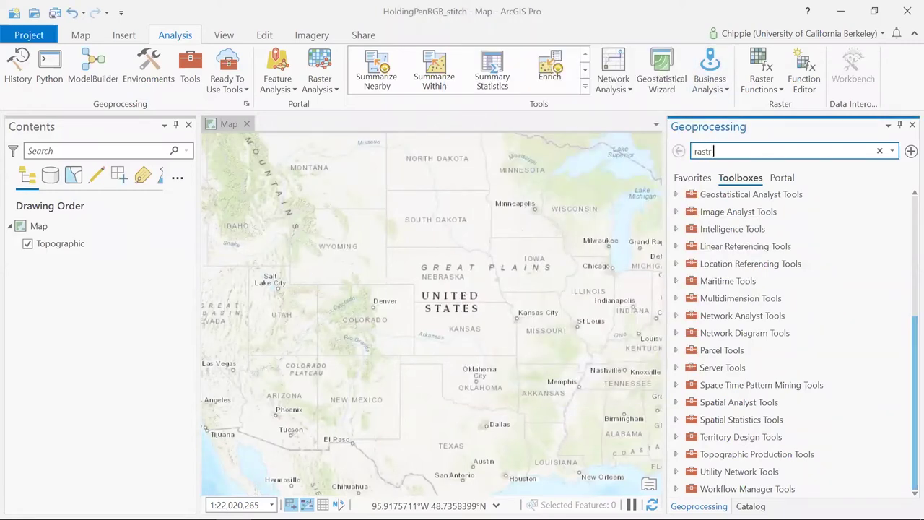
{"action": "key", "text": "BackSpace"}
{"action": "type", "text": "er calculator"}
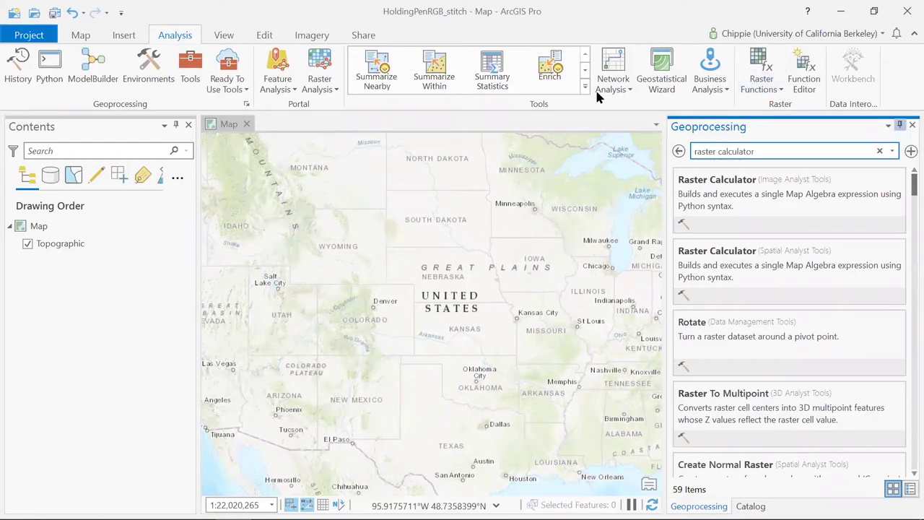
{"action": "left_click", "coordinate": [225, 33]}
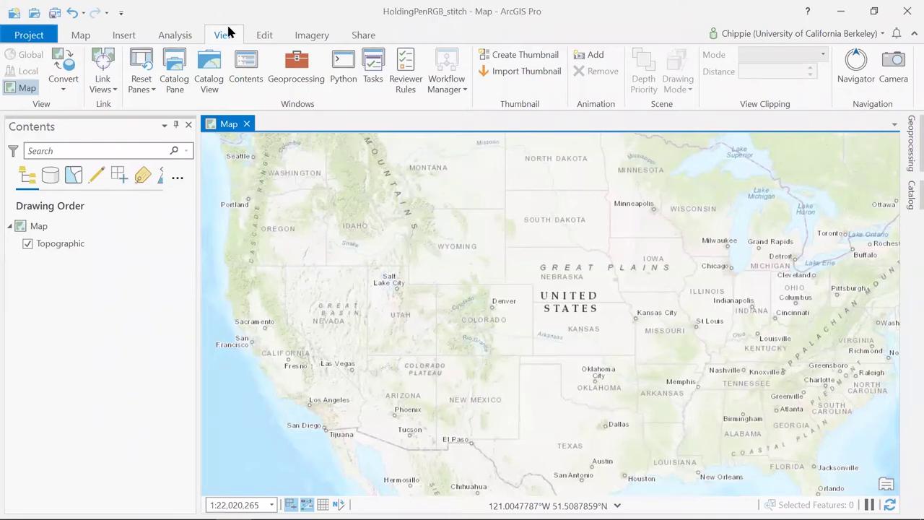
Step: Toggle the Catalog and Contents panes, leaving Catalog open, then show the Edit and Imagery tabs
{"action": "left_click", "coordinate": [174, 83]}
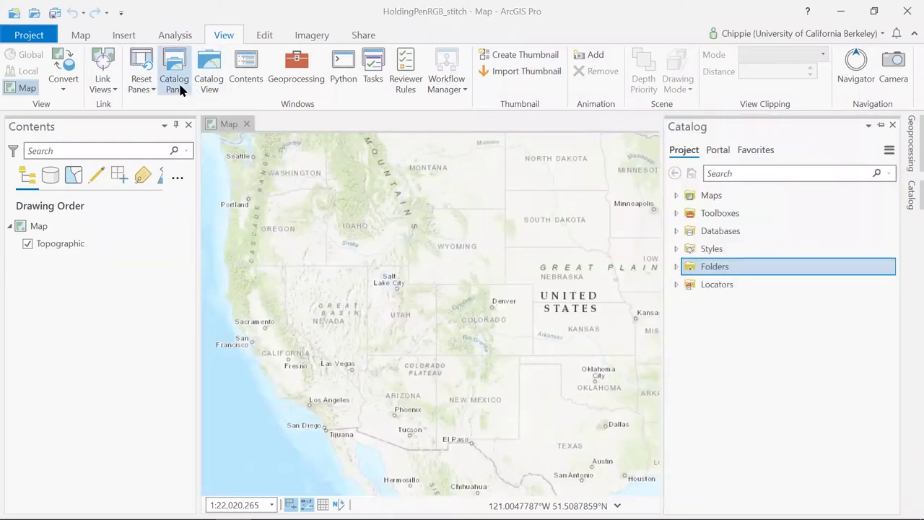
{"action": "left_click", "coordinate": [248, 70]}
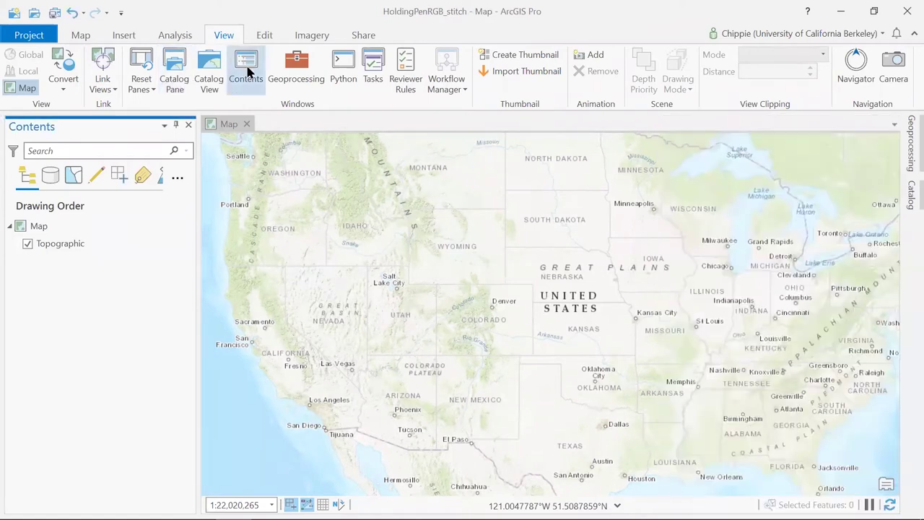
{"action": "left_click", "coordinate": [179, 79]}
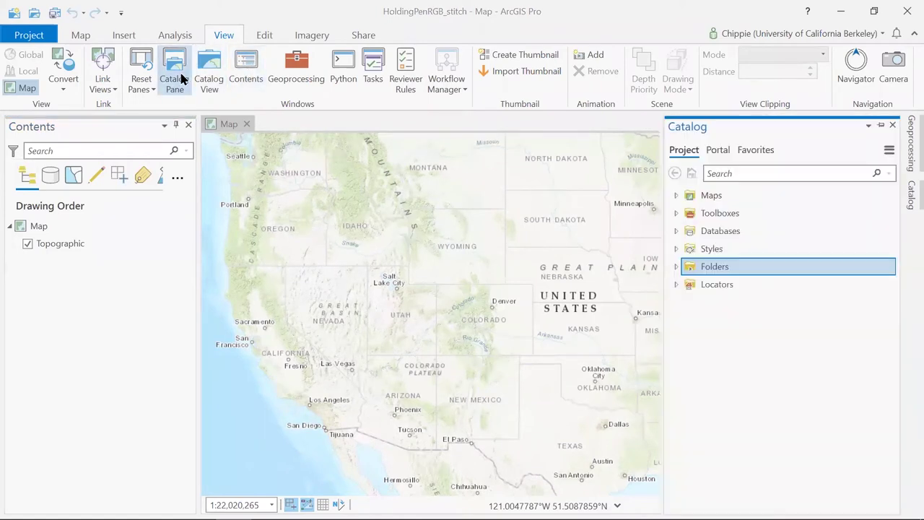
{"action": "left_click", "coordinate": [264, 36]}
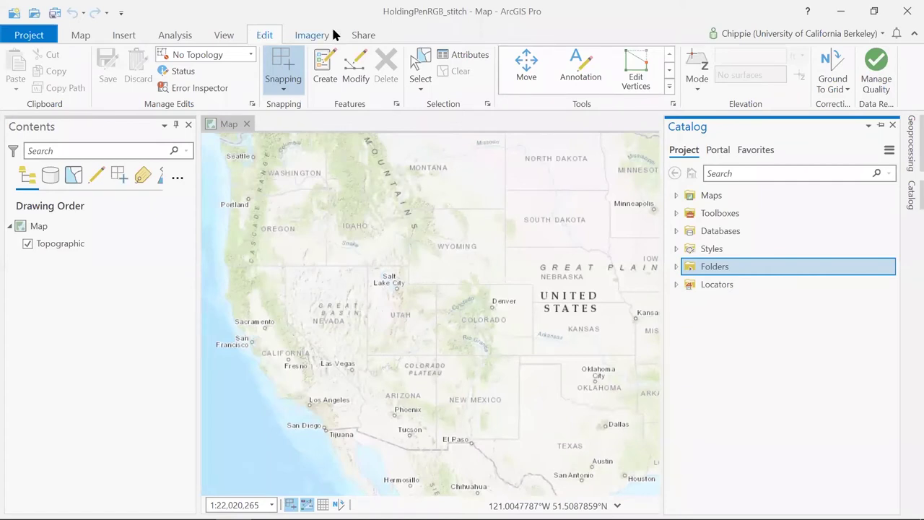
{"action": "left_click", "coordinate": [304, 40]}
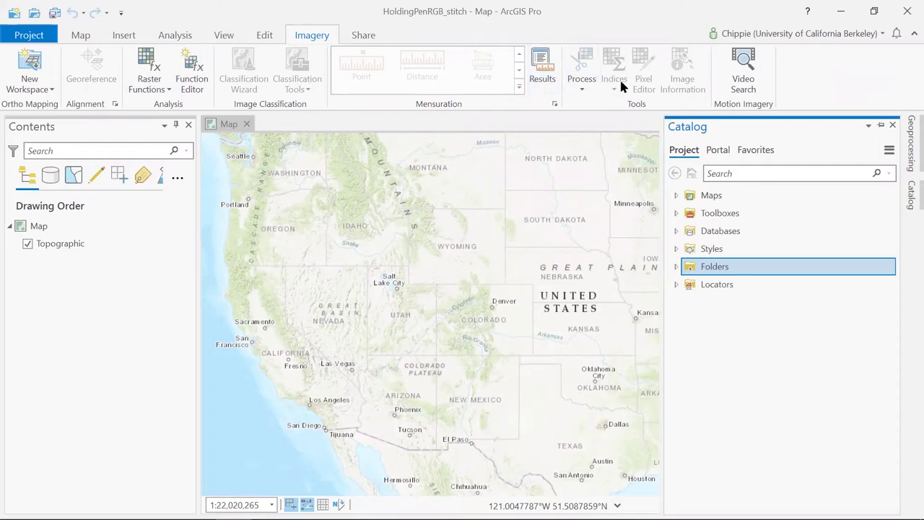
Step: Switch the ribbon to the Share tab's packaging and export commands
{"action": "left_click", "coordinate": [364, 36]}
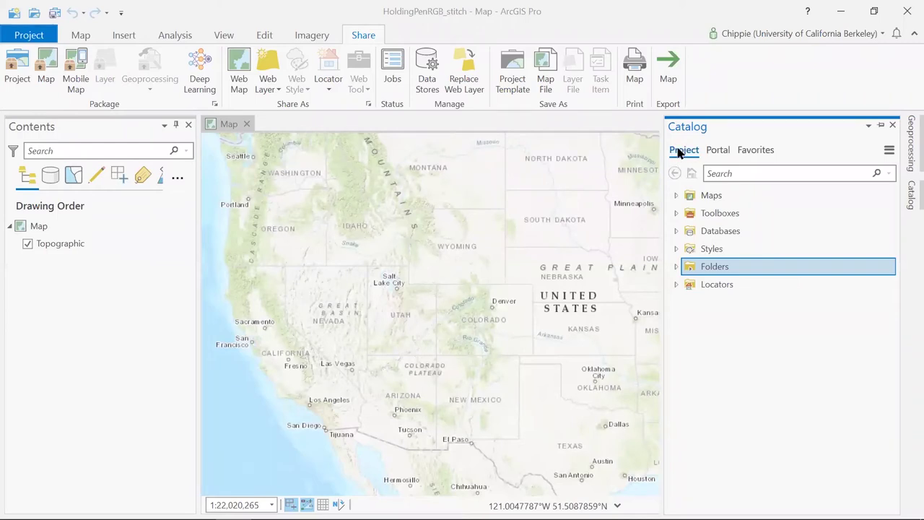
Step: Browse Catalog Portal content via Groups, All Portal, then Living Atlas with all categories
{"action": "left_click", "coordinate": [712, 150]}
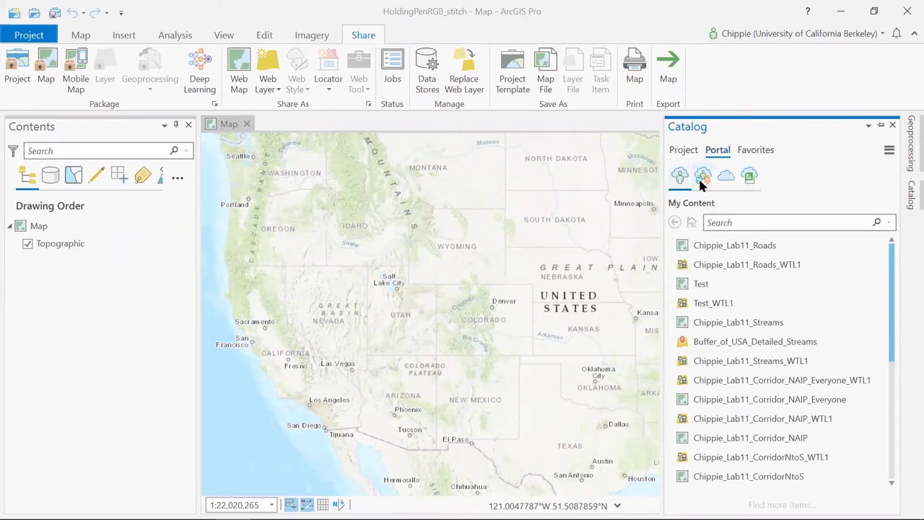
{"action": "left_click", "coordinate": [702, 179]}
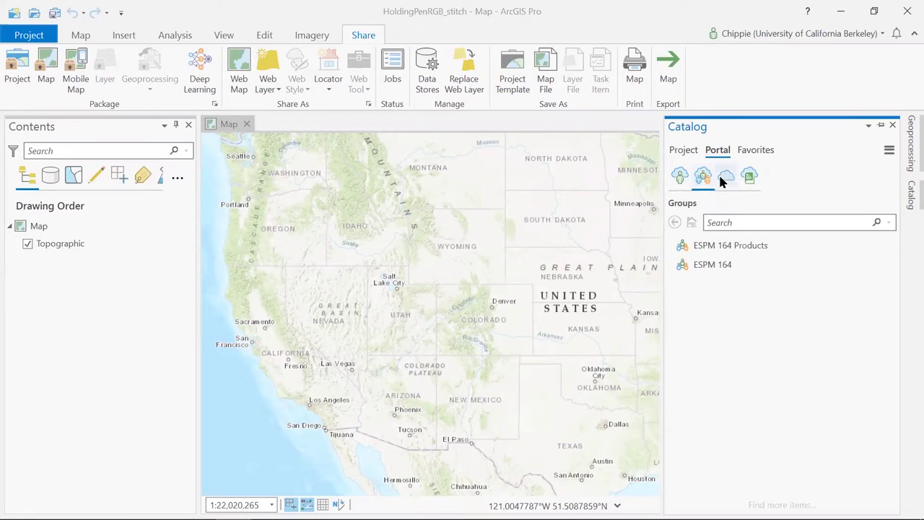
{"action": "left_click", "coordinate": [725, 176]}
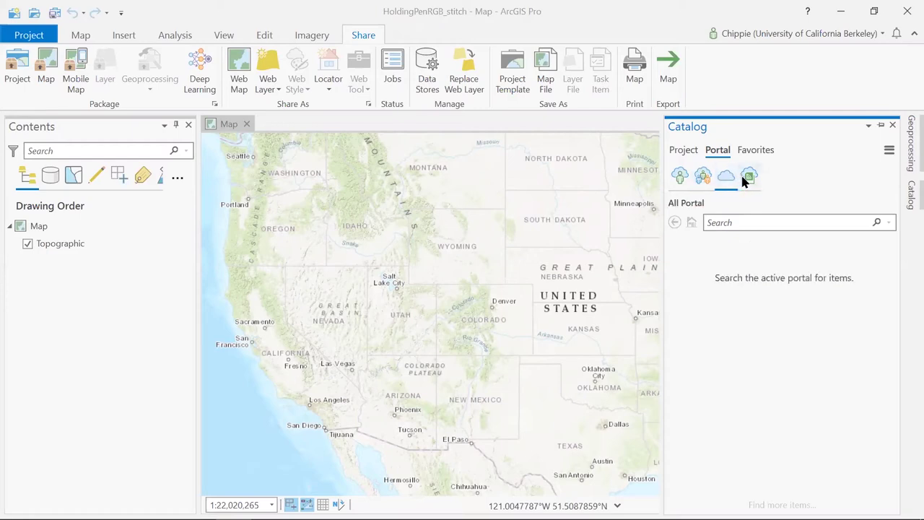
{"action": "left_click", "coordinate": [742, 177]}
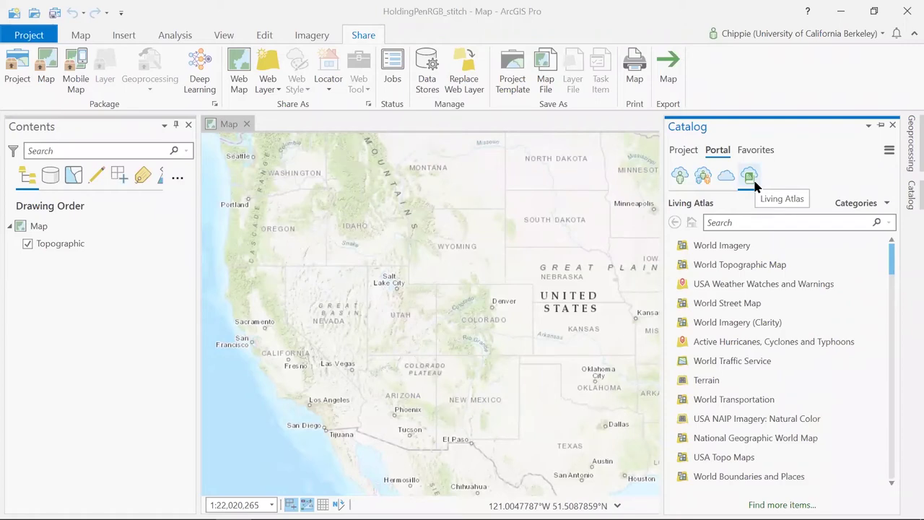
{"action": "left_click", "coordinate": [888, 205]}
{"action": "left_click", "coordinate": [889, 204]}
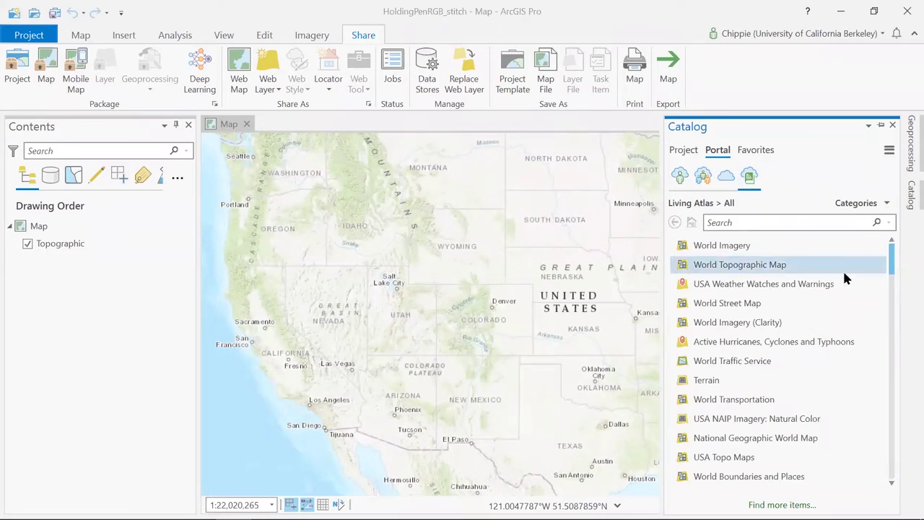
Step: Scroll through the Living Atlas items and auto-hide the Catalog pane to widen the map
{"action": "scroll", "coordinate": [845, 277], "scroll_direction": "down", "scroll_amount": 5}
{"action": "scroll", "coordinate": [844, 278], "scroll_direction": "down", "scroll_amount": 4}
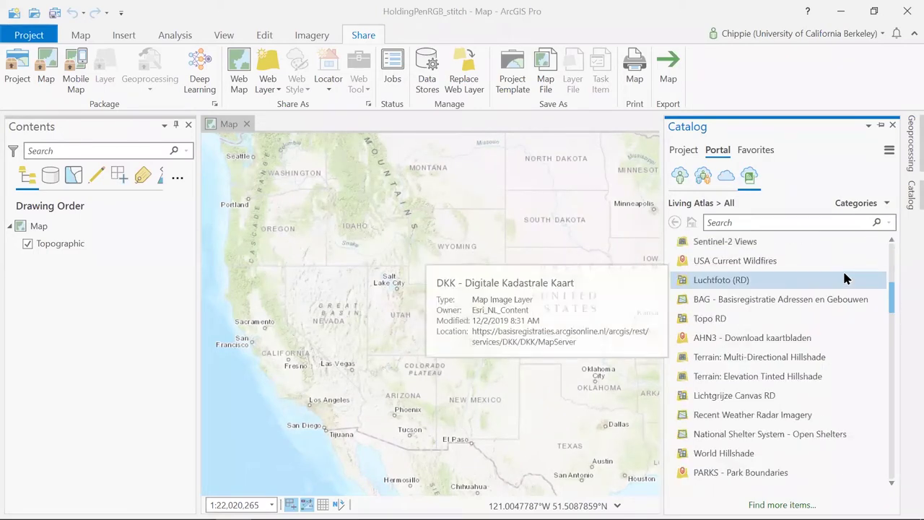
{"action": "scroll", "coordinate": [844, 278], "scroll_direction": "down", "scroll_amount": 5}
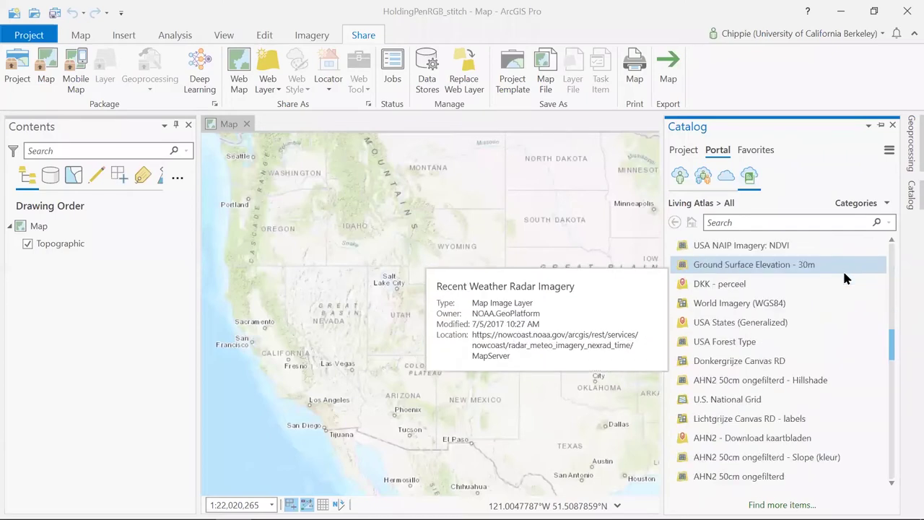
{"action": "scroll", "coordinate": [845, 277], "scroll_direction": "down", "scroll_amount": 2}
{"action": "scroll", "coordinate": [844, 278], "scroll_direction": "down", "scroll_amount": 4}
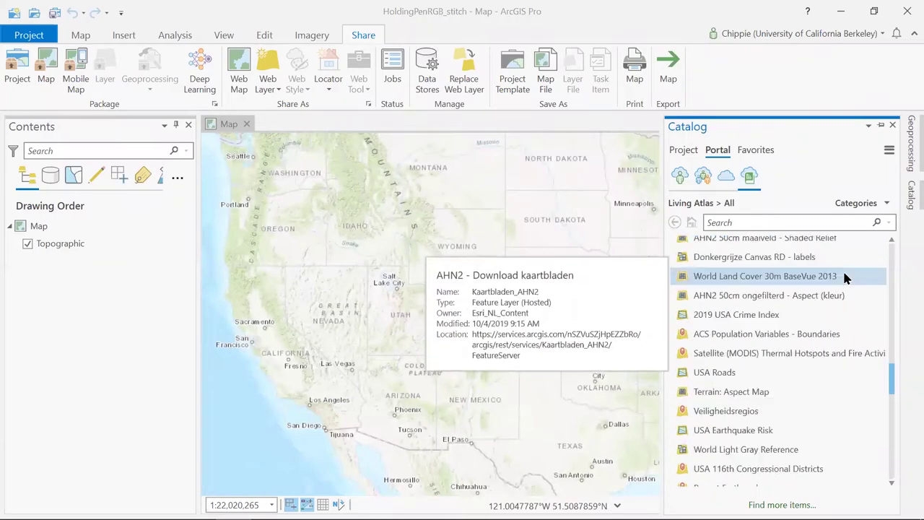
{"action": "scroll", "coordinate": [844, 278], "scroll_direction": "up", "scroll_amount": 10}
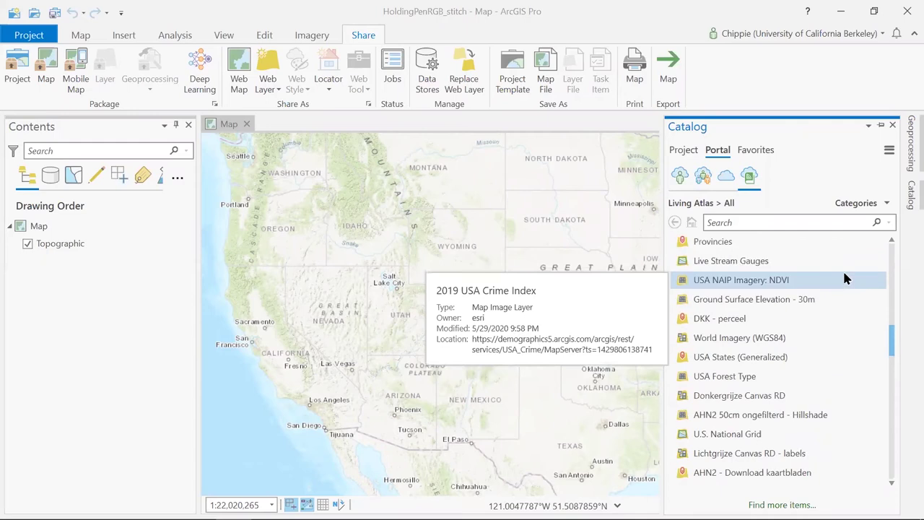
{"action": "scroll", "coordinate": [842, 274], "scroll_direction": "up", "scroll_amount": 5}
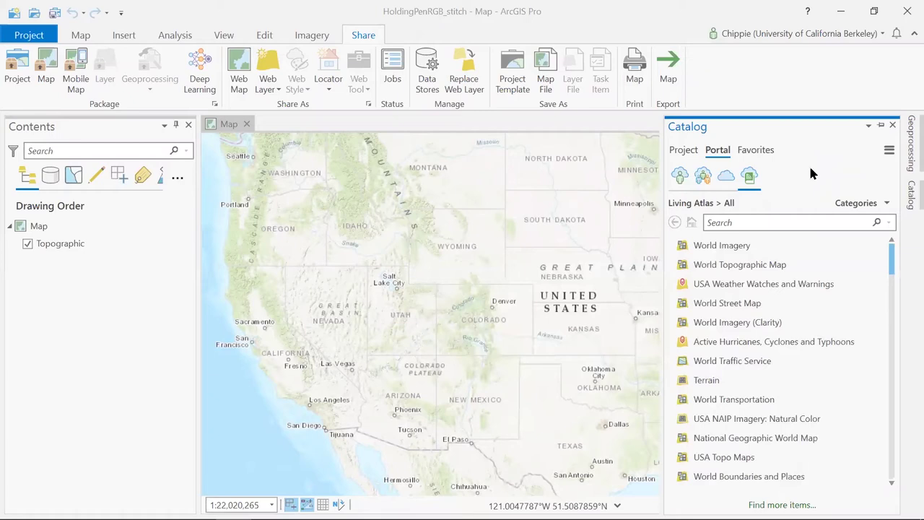
{"action": "left_click", "coordinate": [882, 125]}
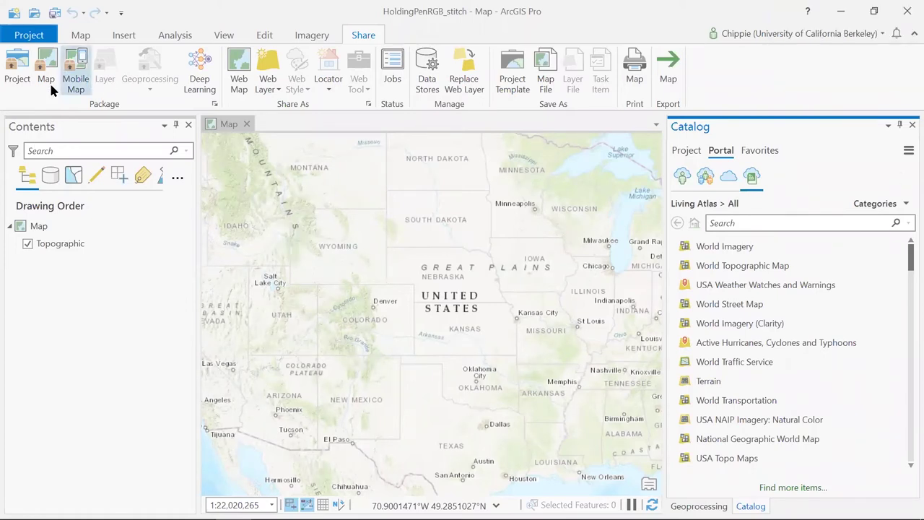
Step: Save the project with the Map selected, then view the signed-in account menu
{"action": "left_click", "coordinate": [45, 225]}
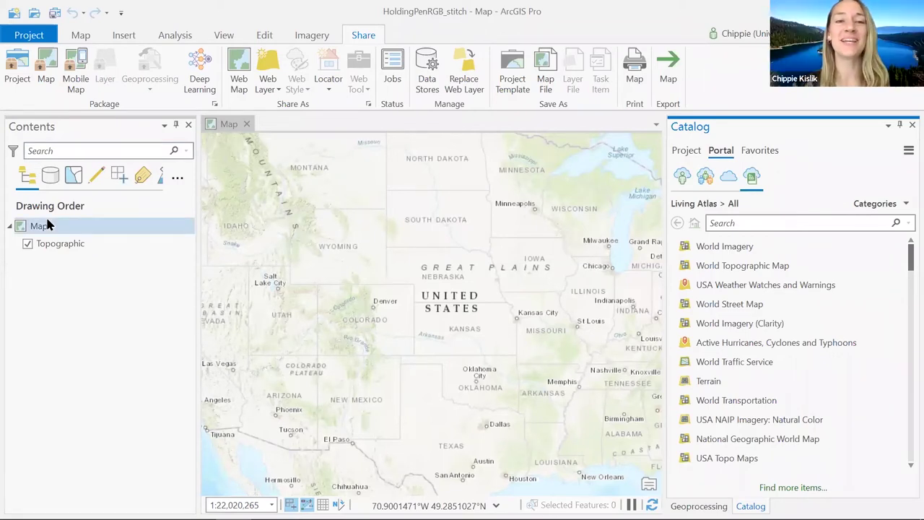
{"action": "left_click", "coordinate": [53, 14]}
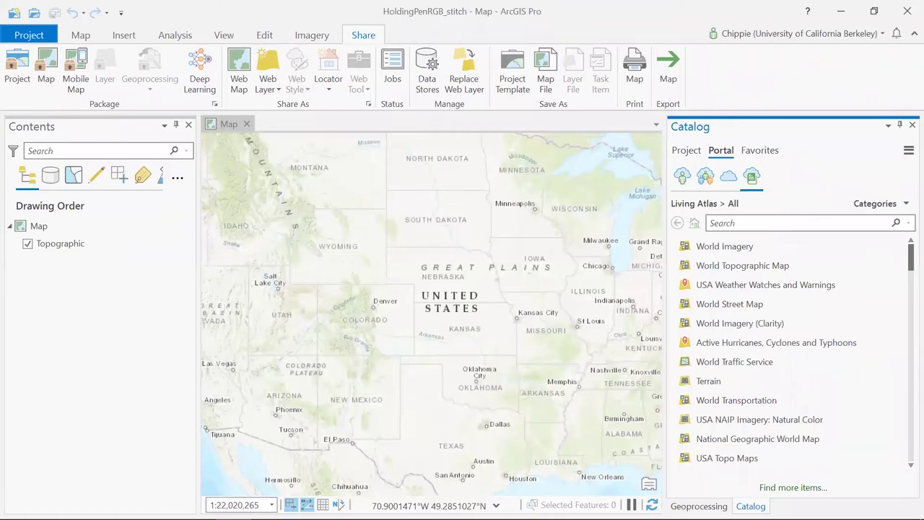
{"action": "left_click", "coordinate": [882, 34]}
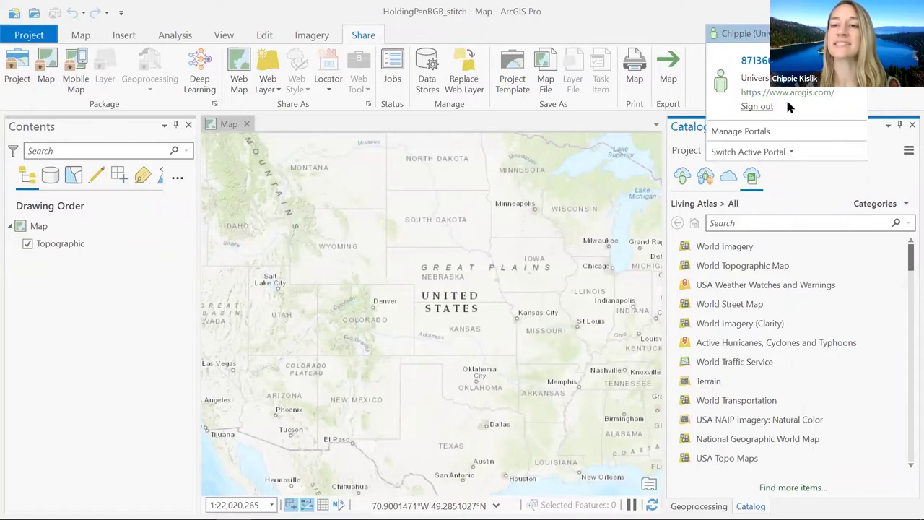
Step: Dismiss the account dropdown to return to the map with Contents and Catalog
{"action": "left_click", "coordinate": [743, 34]}
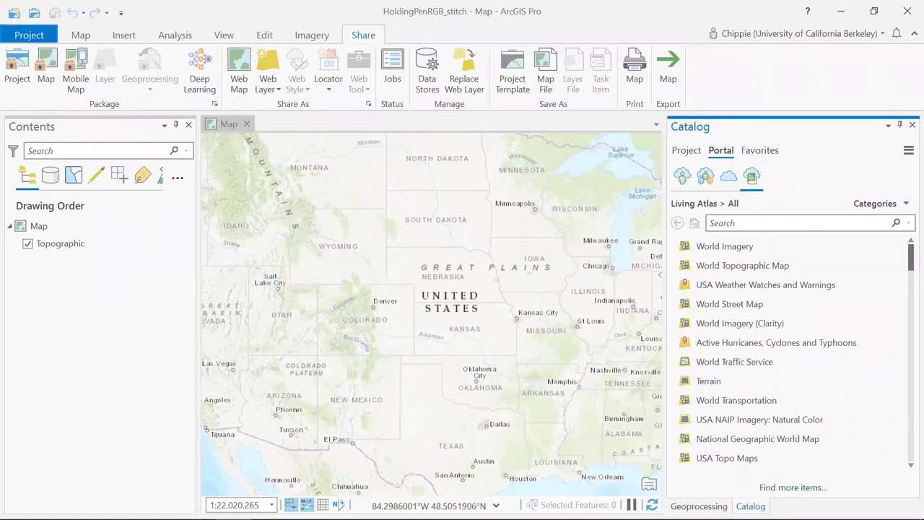
Step: Close the Catalog and Geoprocessing panes, then reopen the Catalog pane pinned beside the map
{"action": "left_click", "coordinate": [903, 126]}
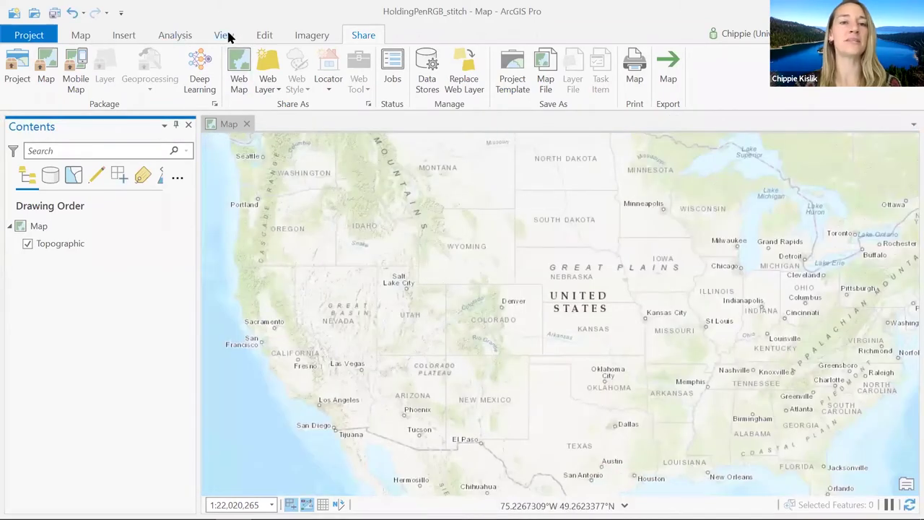
{"action": "left_click", "coordinate": [226, 34]}
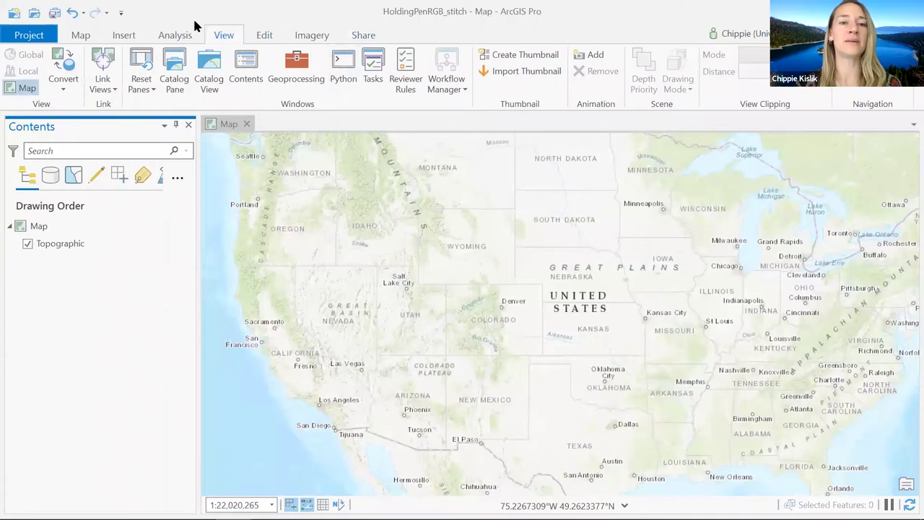
{"action": "left_click", "coordinate": [172, 69]}
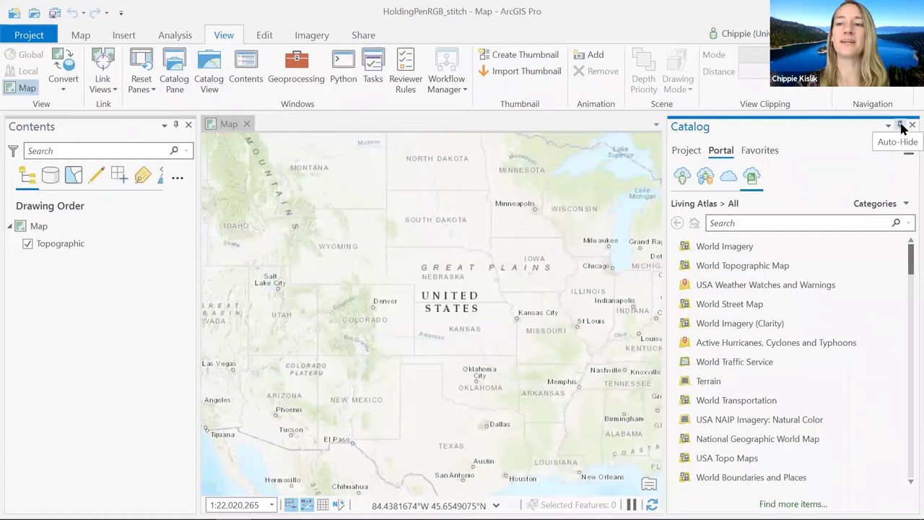
{"action": "left_click", "coordinate": [900, 127]}
{"action": "left_click", "coordinate": [920, 130]}
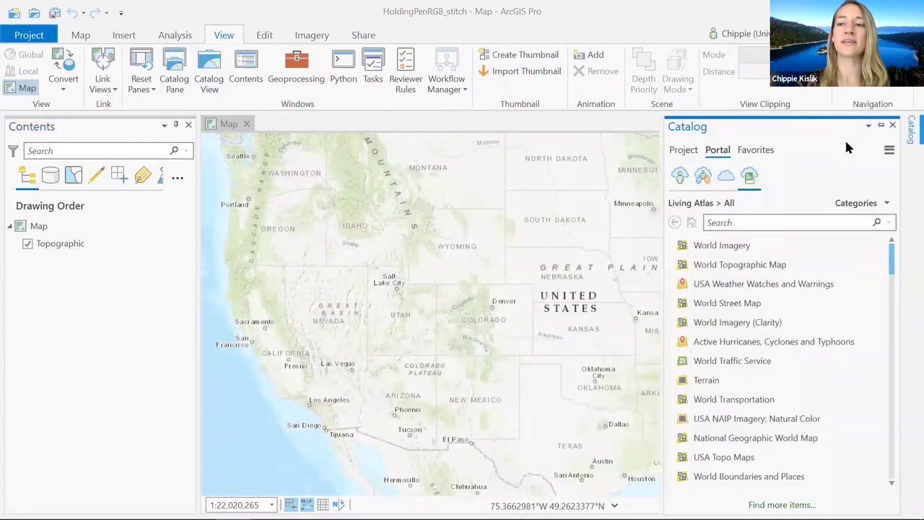
{"action": "left_click", "coordinate": [901, 127]}
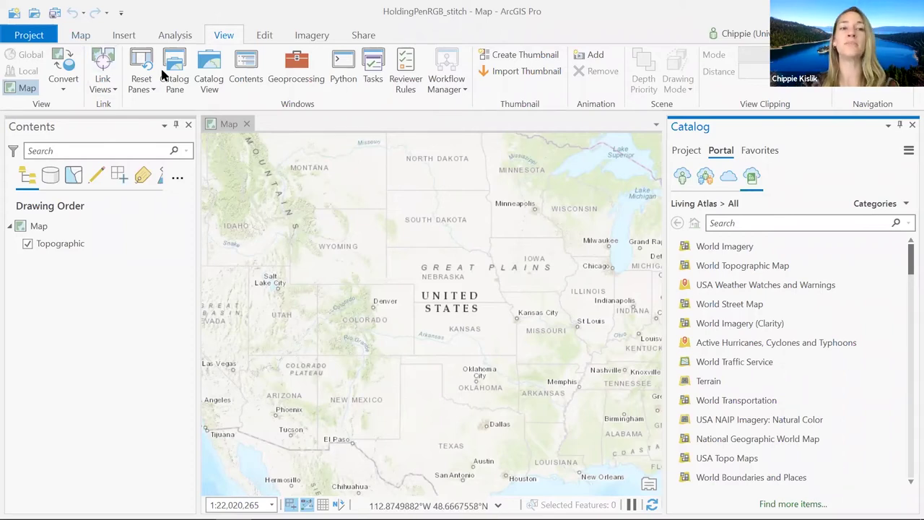
{"action": "left_click", "coordinate": [76, 34]}
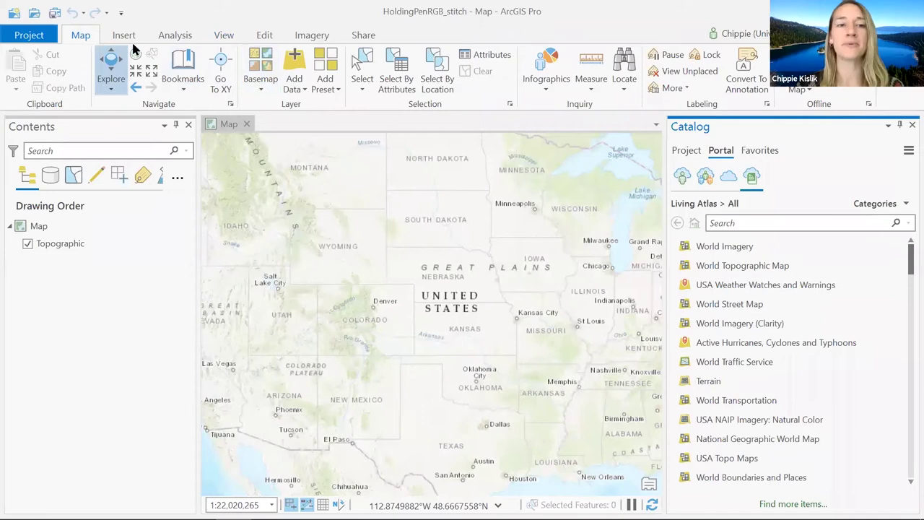
Step: Switch the basemap from Topographic to World Imagery and toggle its visibility off and on
{"action": "left_click", "coordinate": [263, 84]}
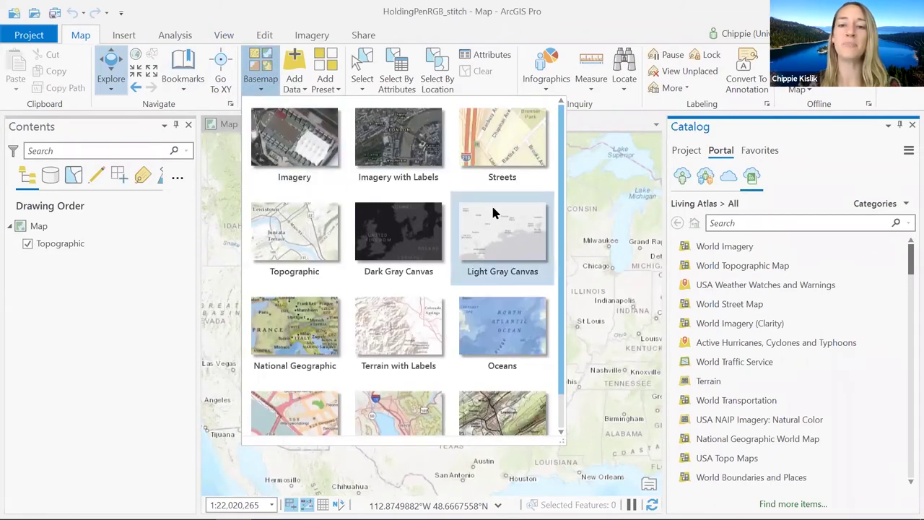
{"action": "scroll", "coordinate": [493, 212], "scroll_direction": "down", "scroll_amount": 1}
{"action": "scroll", "coordinate": [492, 209], "scroll_direction": "up", "scroll_amount": 1}
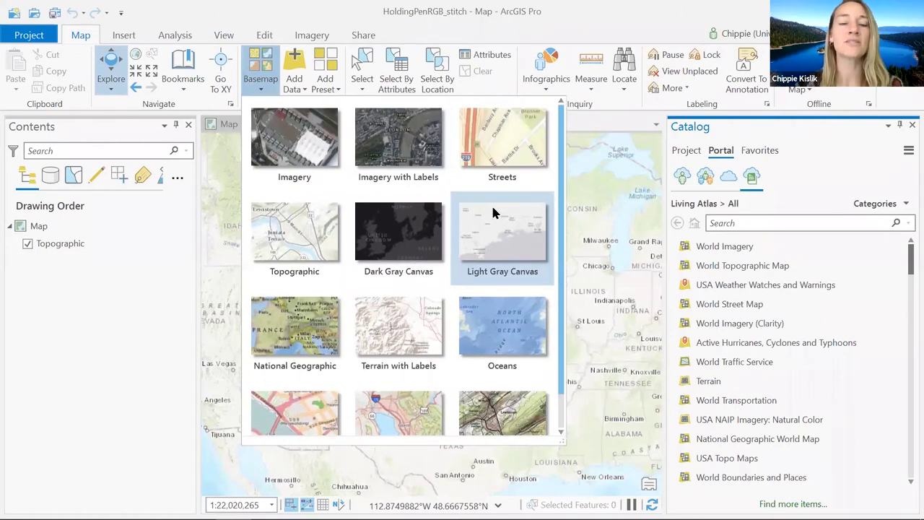
{"action": "left_click", "coordinate": [293, 148]}
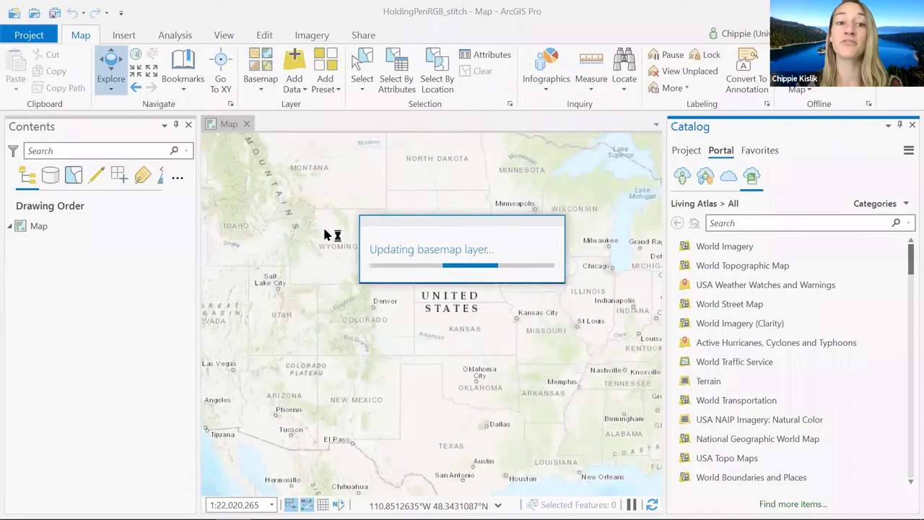
{"action": "scroll", "coordinate": [311, 289], "scroll_direction": "down", "scroll_amount": 2}
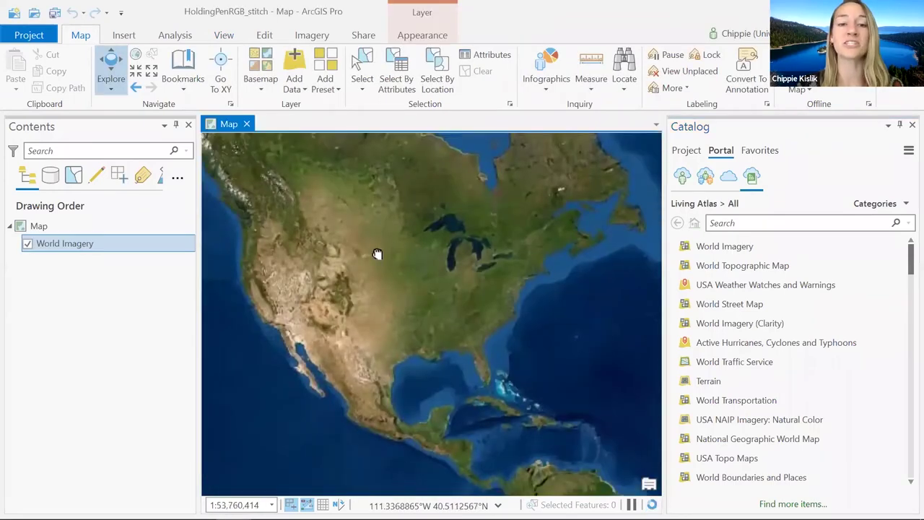
{"action": "scroll", "coordinate": [340, 278], "scroll_direction": "up", "scroll_amount": 2}
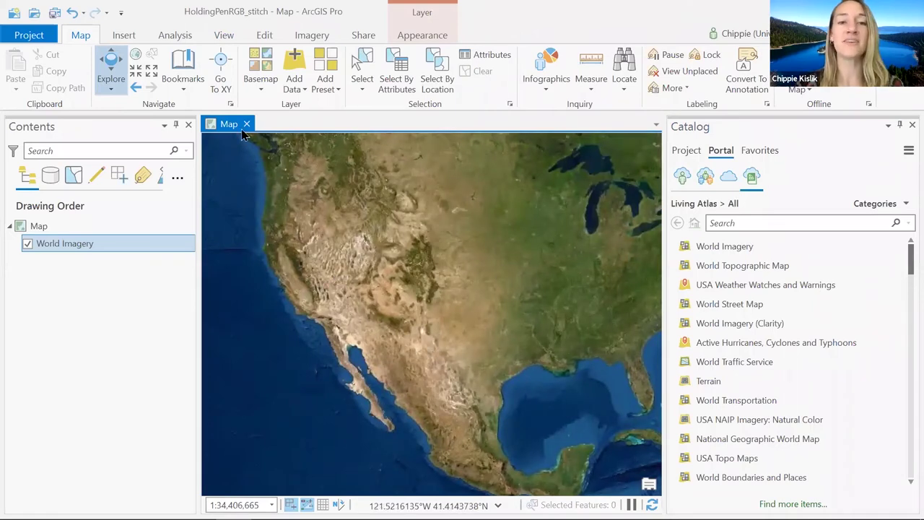
{"action": "left_click", "coordinate": [27, 245]}
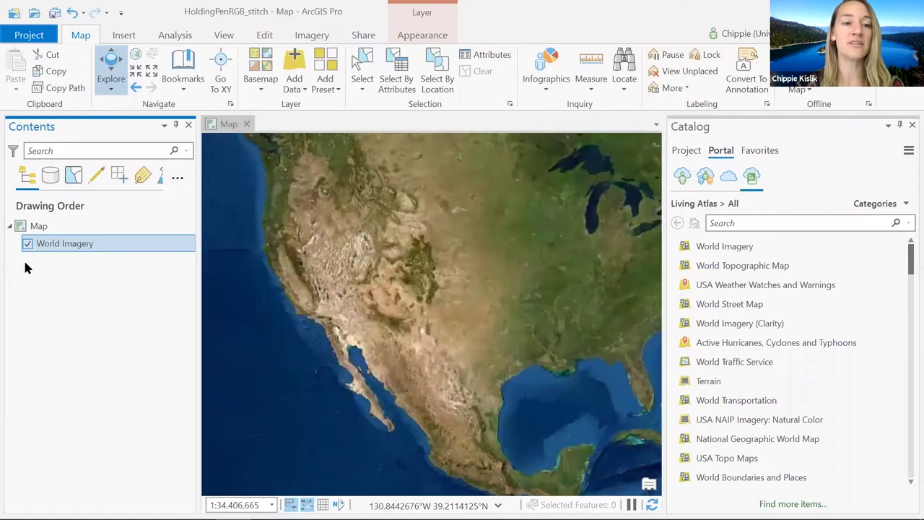
{"action": "left_click", "coordinate": [26, 245]}
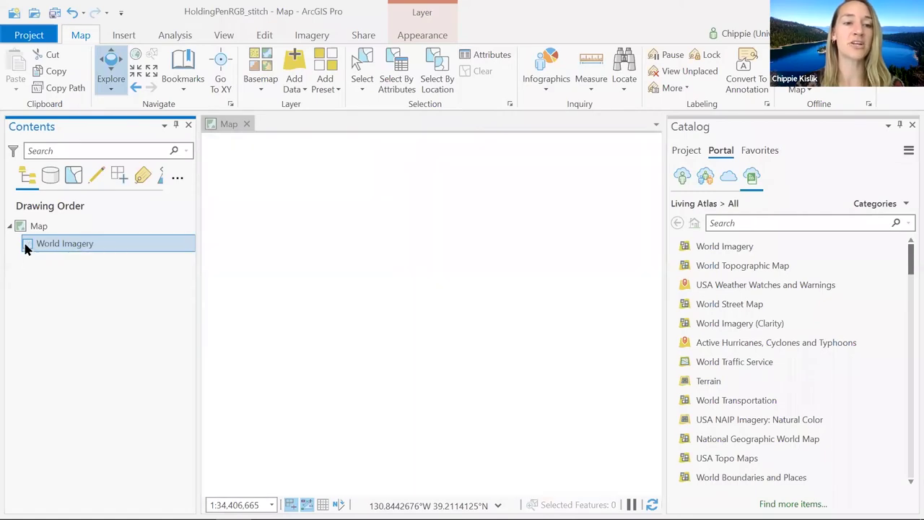
{"action": "left_click", "coordinate": [27, 245]}
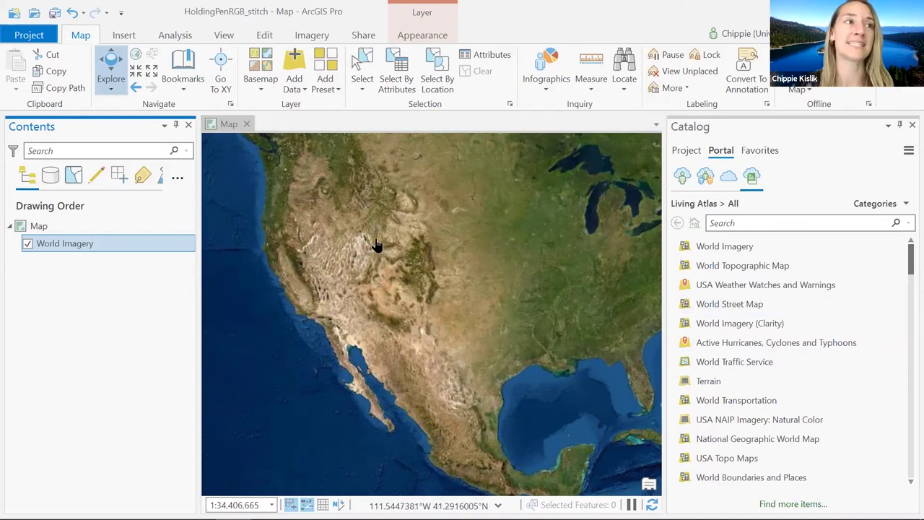
Step: Reopen the Catalog pane and browse Project, My Content, then the Living Atlas portal collection
{"action": "left_click", "coordinate": [911, 126]}
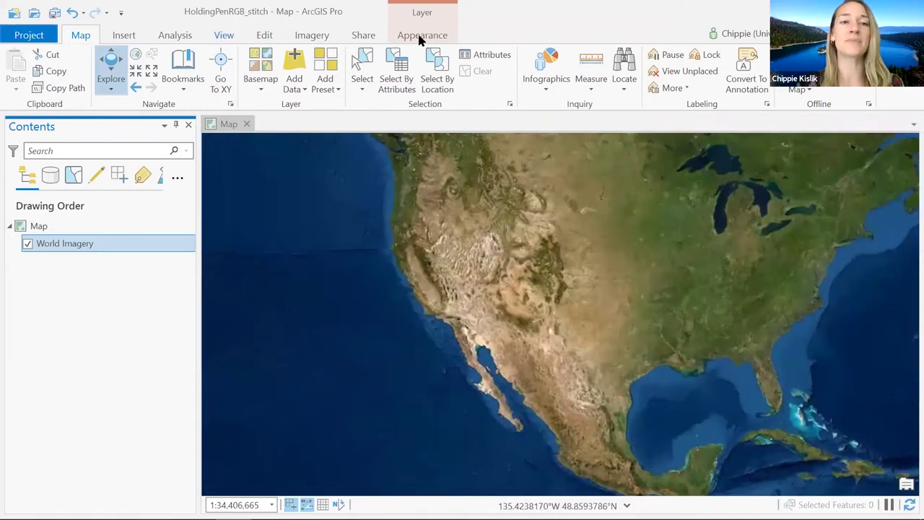
{"action": "left_click", "coordinate": [223, 37]}
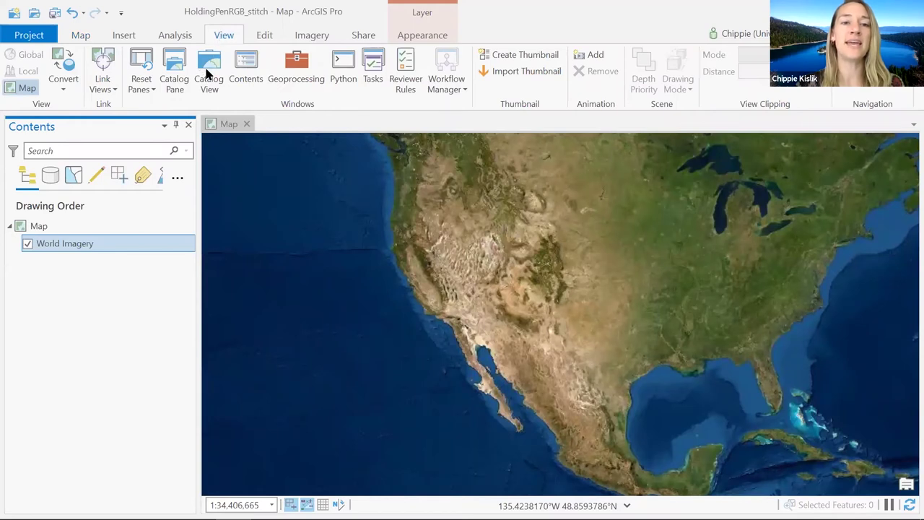
{"action": "left_click", "coordinate": [173, 76]}
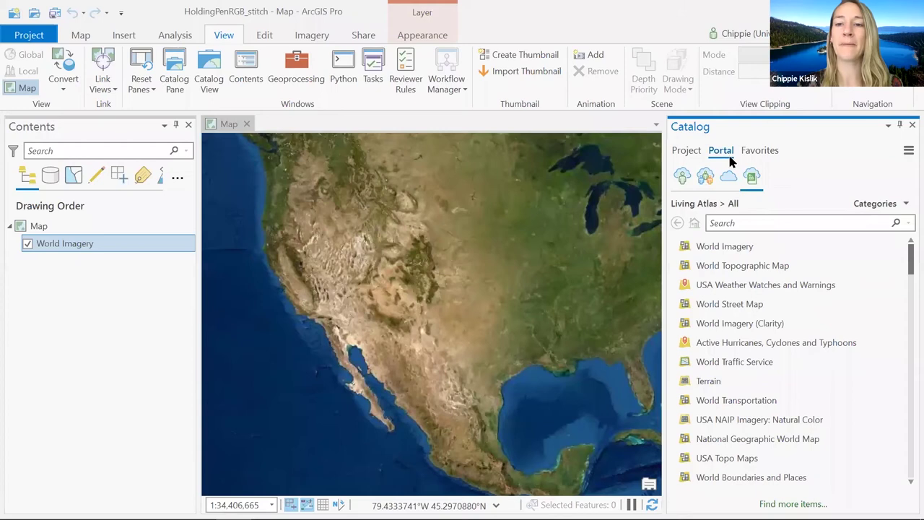
{"action": "left_click", "coordinate": [682, 152]}
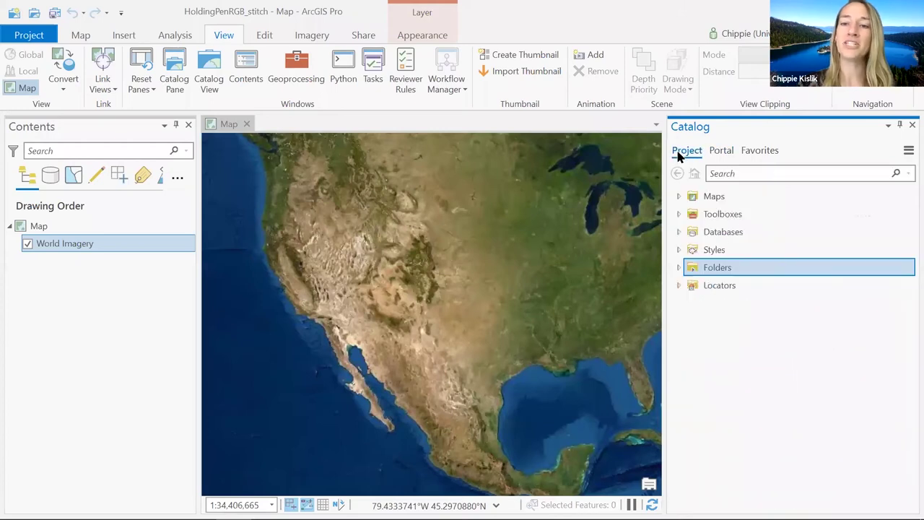
{"action": "left_click", "coordinate": [718, 153]}
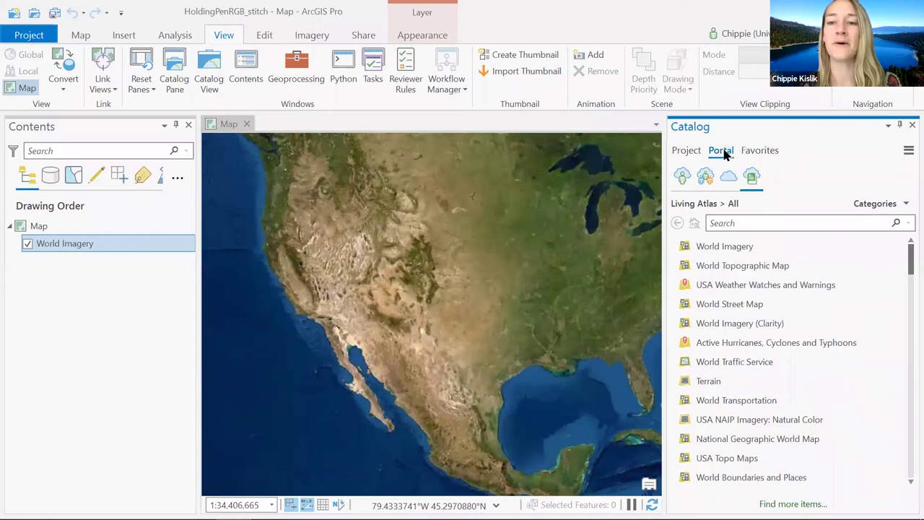
{"action": "left_click", "coordinate": [678, 177]}
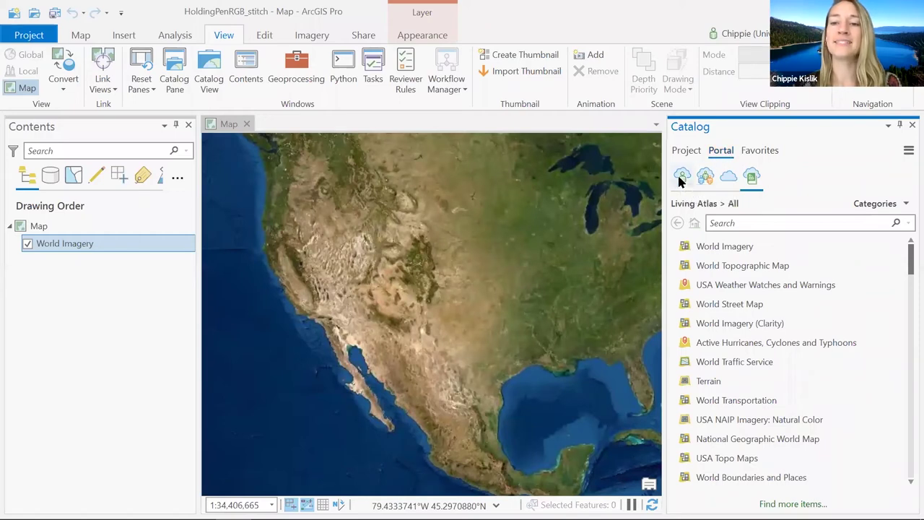
{"action": "left_click", "coordinate": [751, 177]}
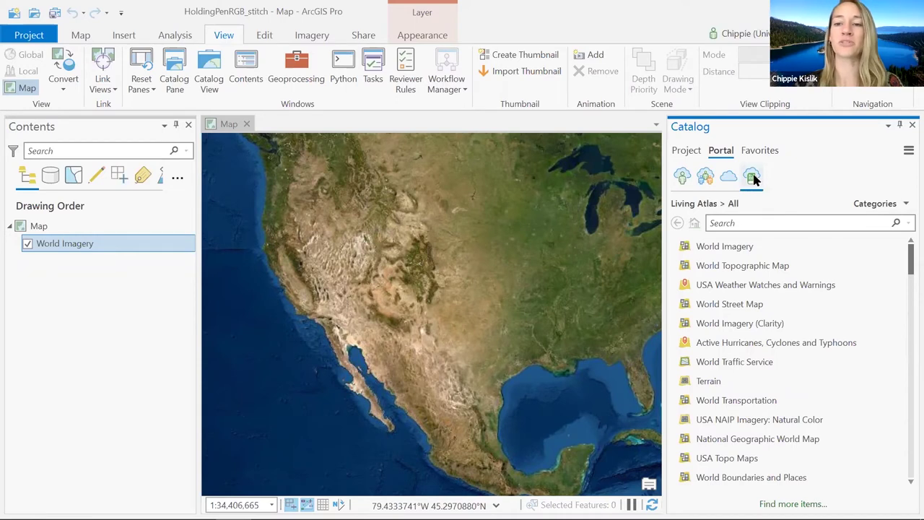
Step: Search the Living Atlas for 'tree cover (2000)'
{"action": "left_click", "coordinate": [771, 212]}
{"action": "type", "text": "tree cover (2000)"}
{"action": "key", "text": "Return"}
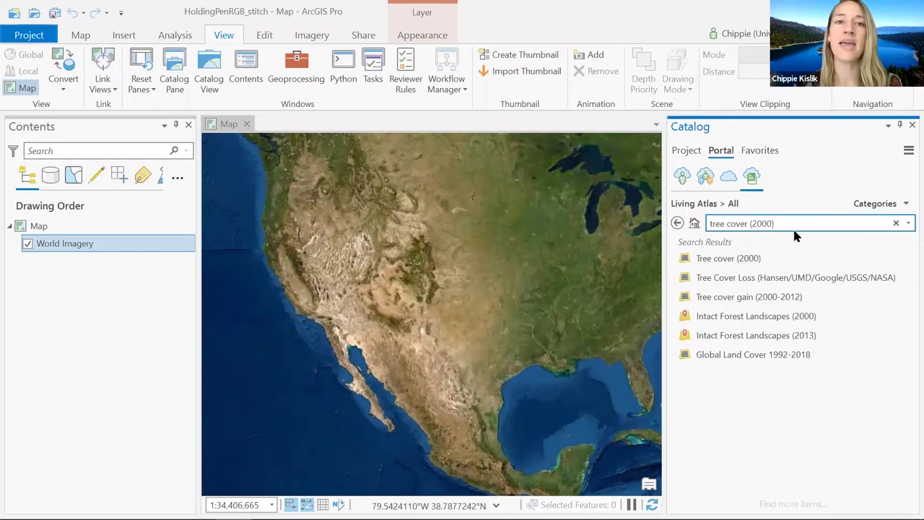
Step: Add the Tree cover (2000) result to the current map
{"action": "left_click", "coordinate": [779, 260]}
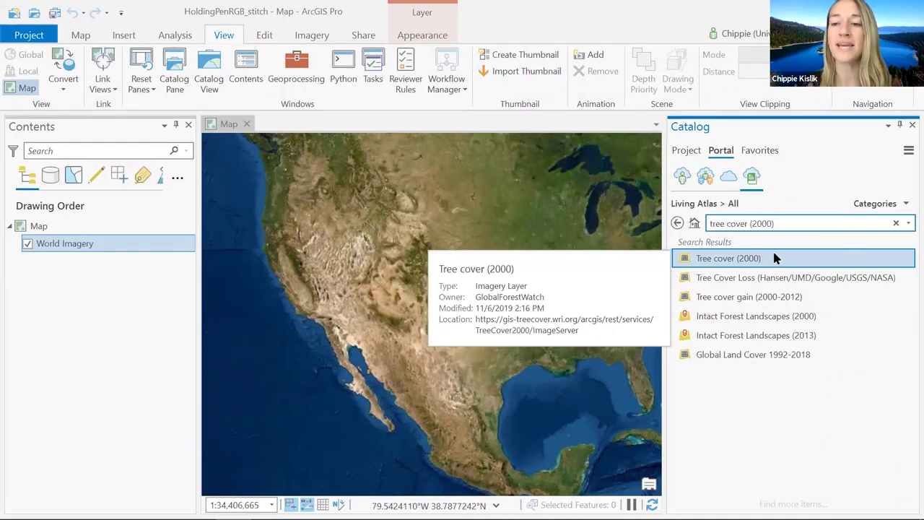
{"action": "right_click", "coordinate": [774, 258]}
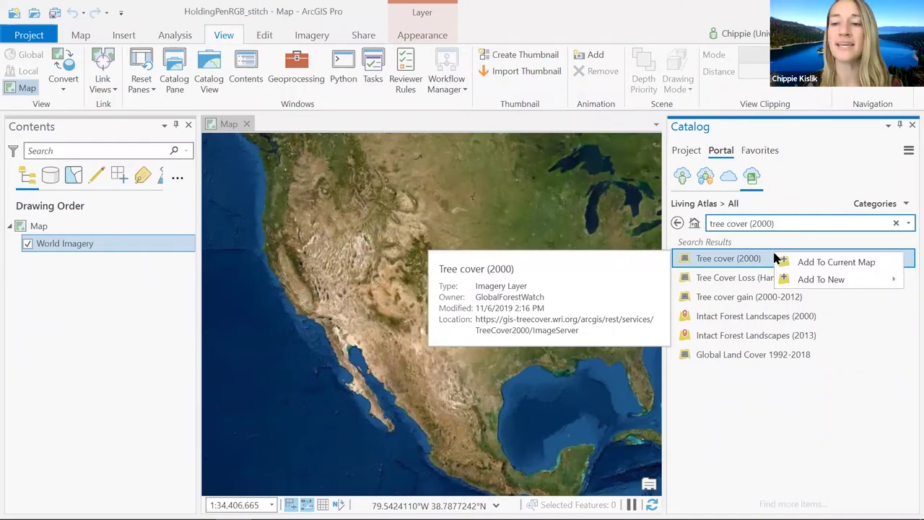
{"action": "left_click", "coordinate": [819, 262]}
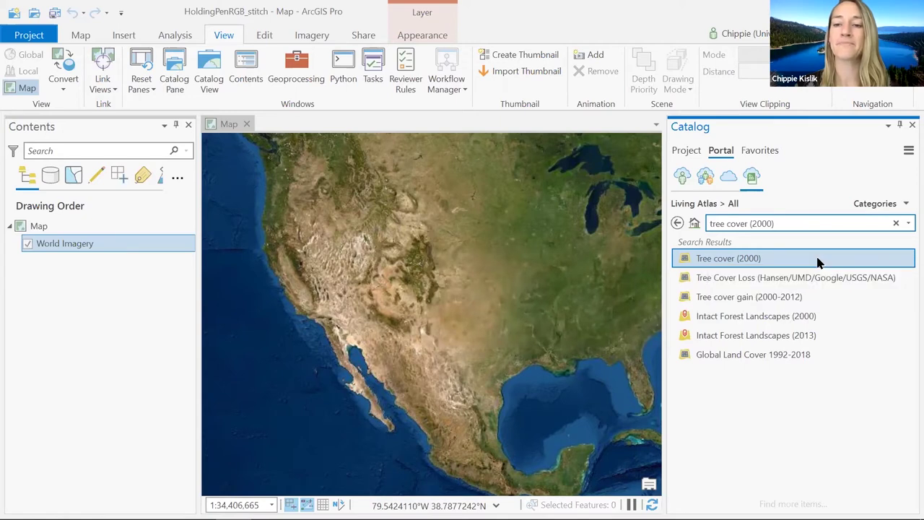
{"action": "mouse_move", "coordinate": [818, 262]}
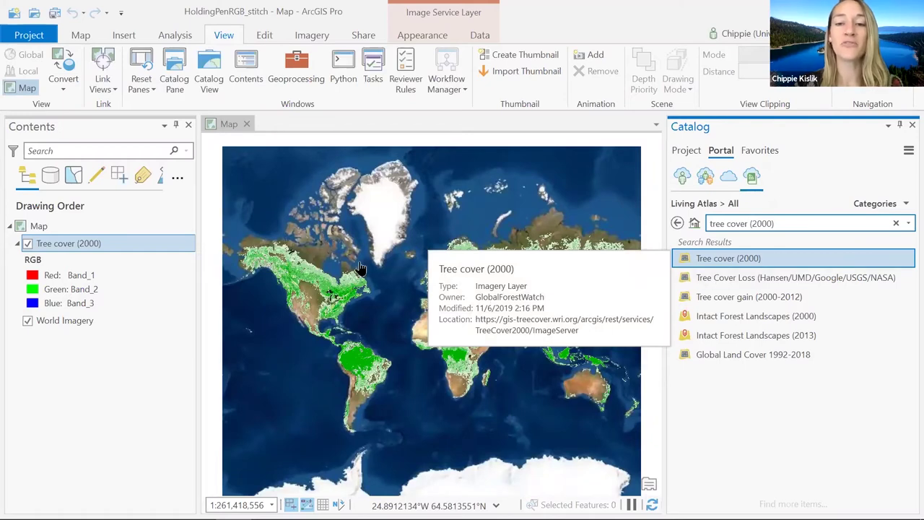
Step: Zoom into the western US and select the Tree cover (2000) layer in Contents
{"action": "left_click", "coordinate": [353, 285]}
{"action": "scroll", "coordinate": [348, 294], "scroll_direction": "up", "scroll_amount": 5}
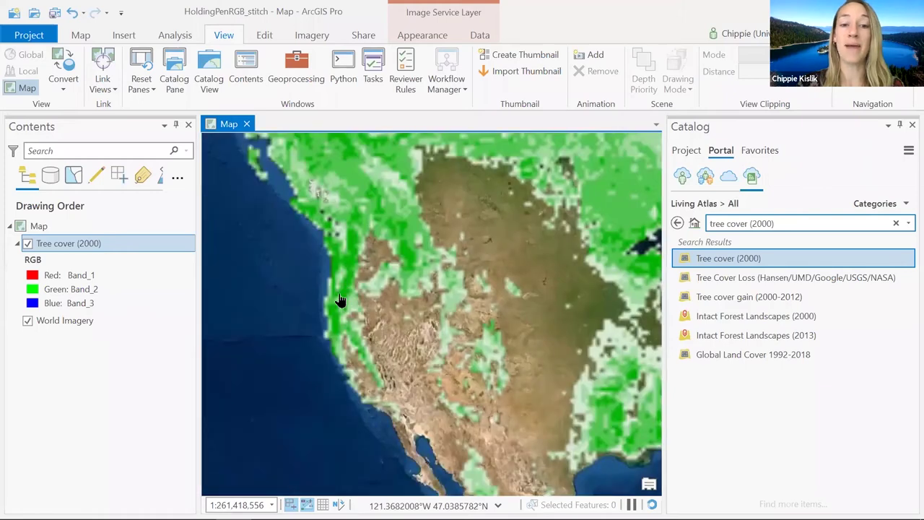
{"action": "scroll", "coordinate": [348, 294], "scroll_direction": "up", "scroll_amount": 1}
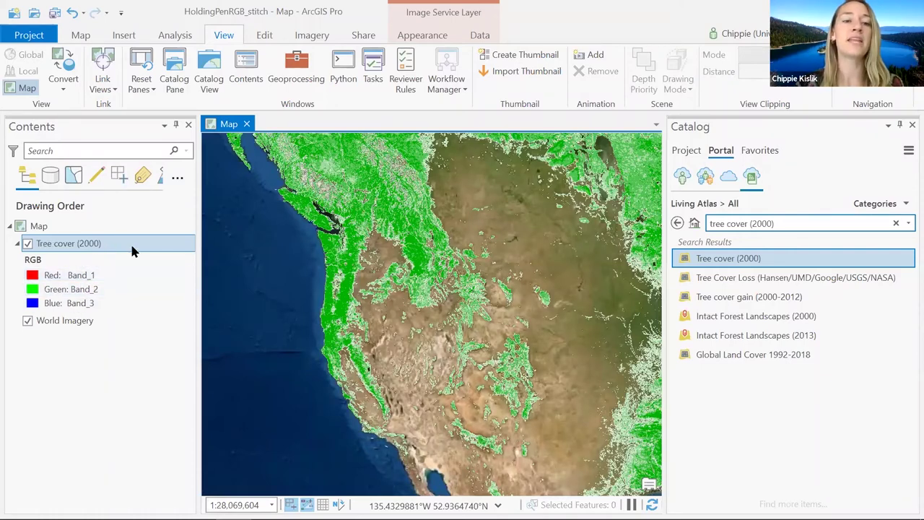
{"action": "left_click", "coordinate": [39, 226]}
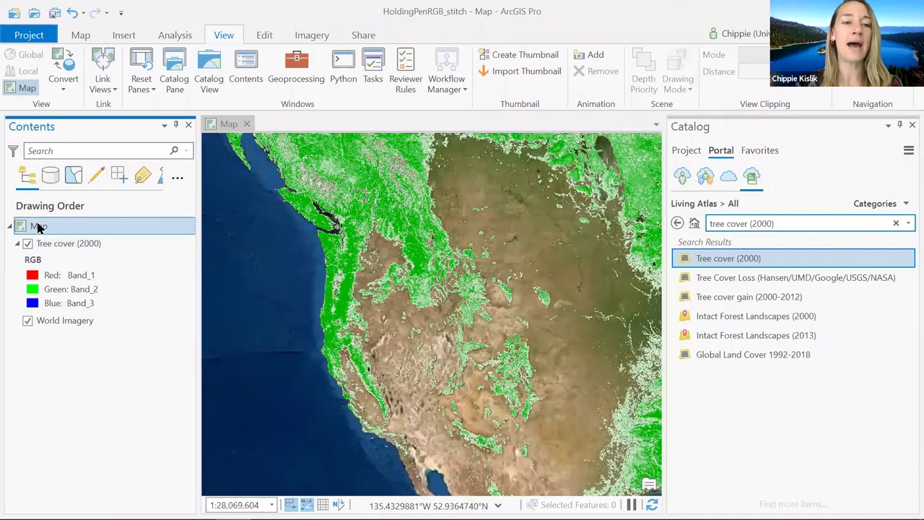
{"action": "left_click", "coordinate": [90, 245]}
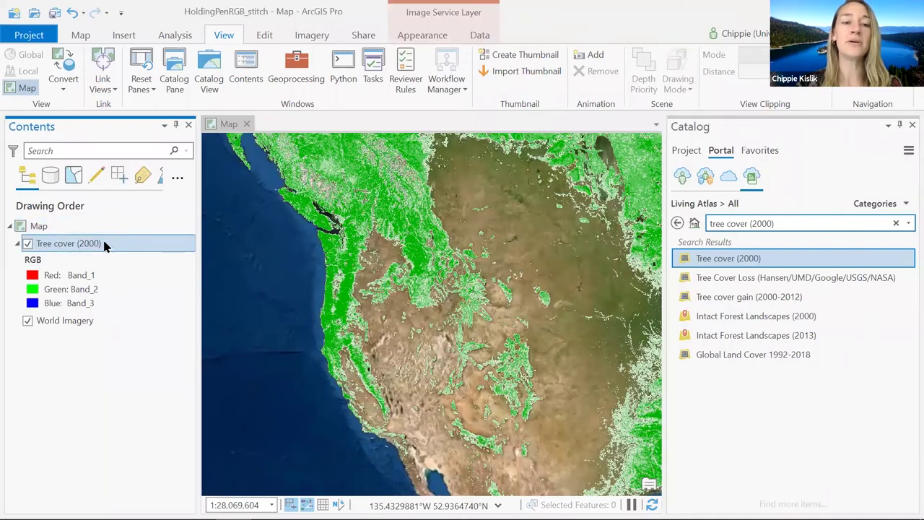
{"action": "right_click", "coordinate": [114, 246]}
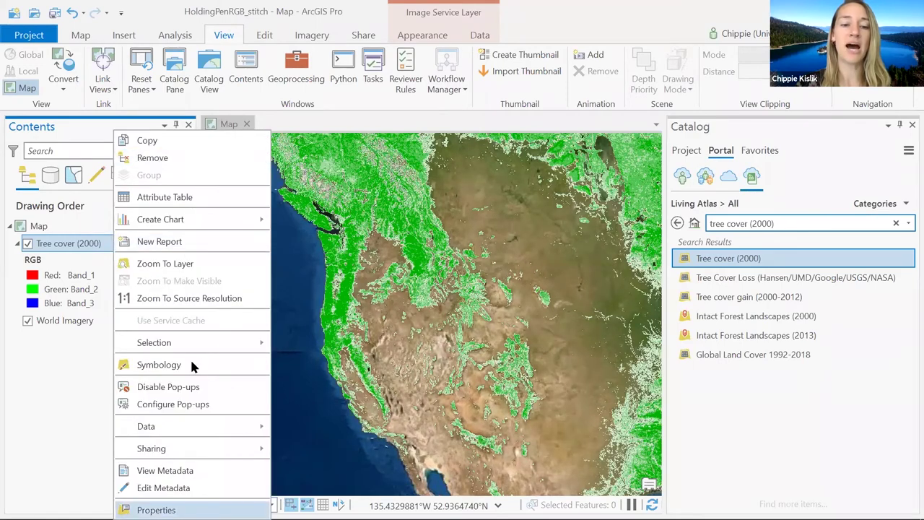
{"action": "left_click", "coordinate": [203, 198]}
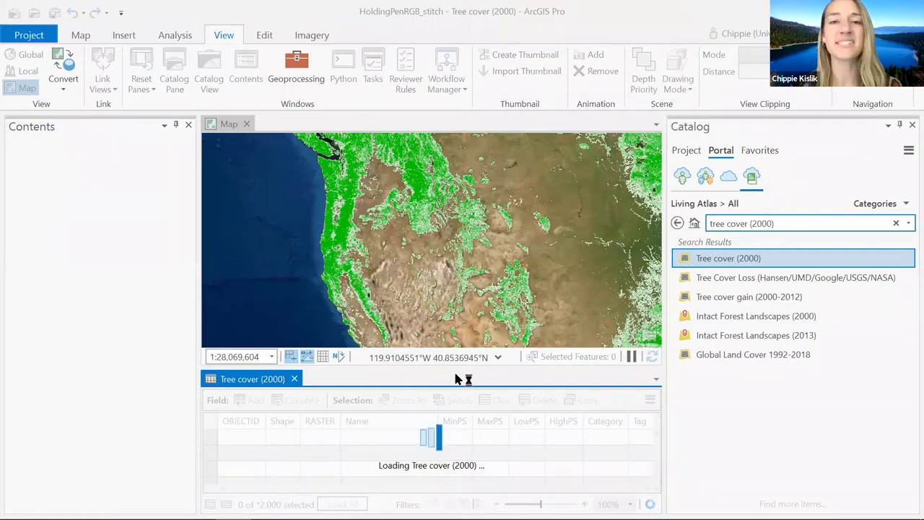
{"action": "left_click_drag", "start_coordinate": [388, 361], "coordinate": [396, 272]}
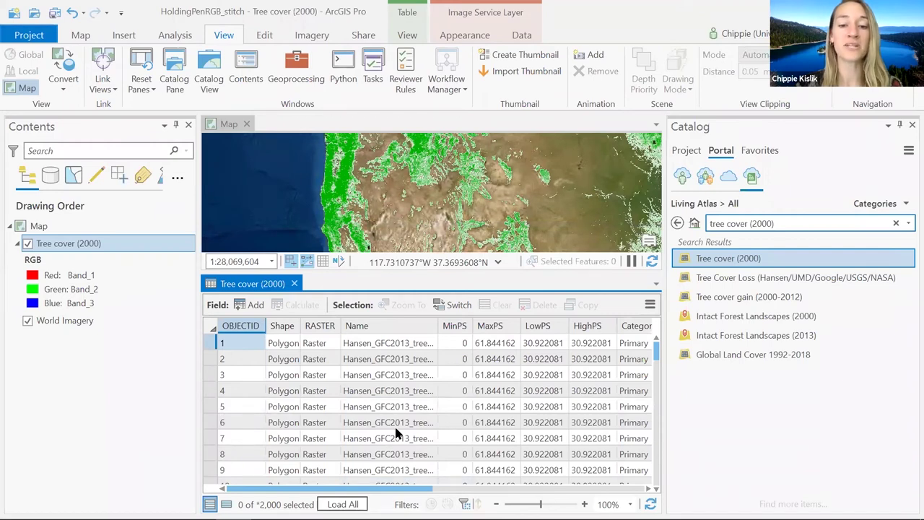
{"action": "scroll", "coordinate": [396, 431], "scroll_direction": "right", "scroll_amount": 5}
{"action": "scroll", "coordinate": [395, 431], "scroll_direction": "left", "scroll_amount": 5}
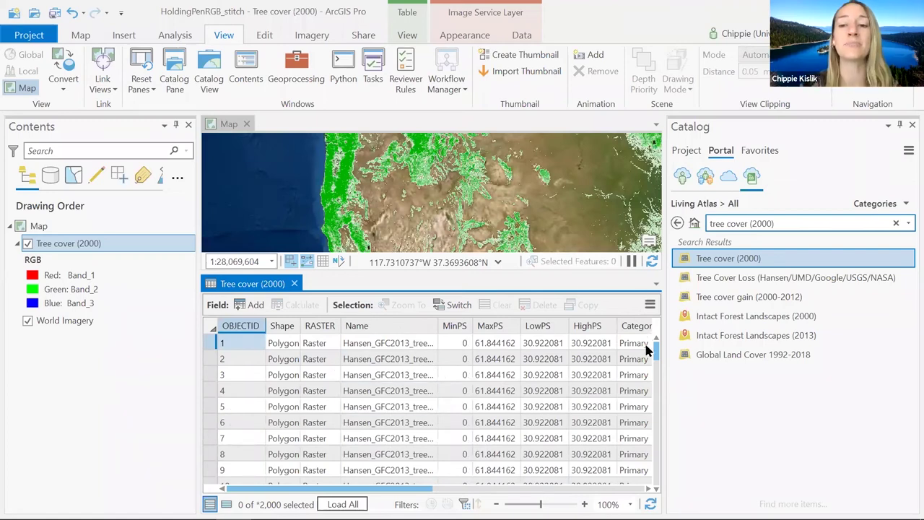
{"action": "mouse_move", "coordinate": [656, 351]}
{"action": "left_mouse_down"}
{"action": "mouse_move", "coordinate": [656, 397]}
{"action": "mouse_move", "coordinate": [656, 347]}
{"action": "left_mouse_up"}
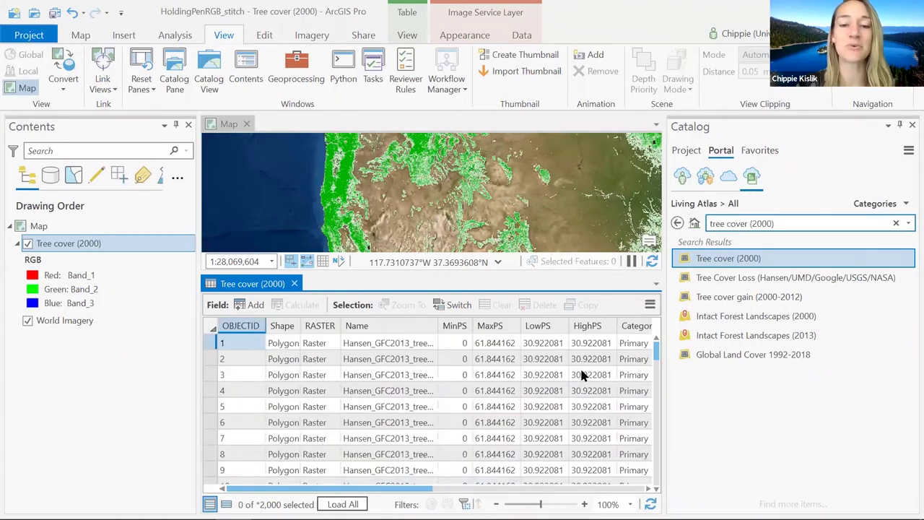
{"action": "left_click", "coordinate": [294, 285]}
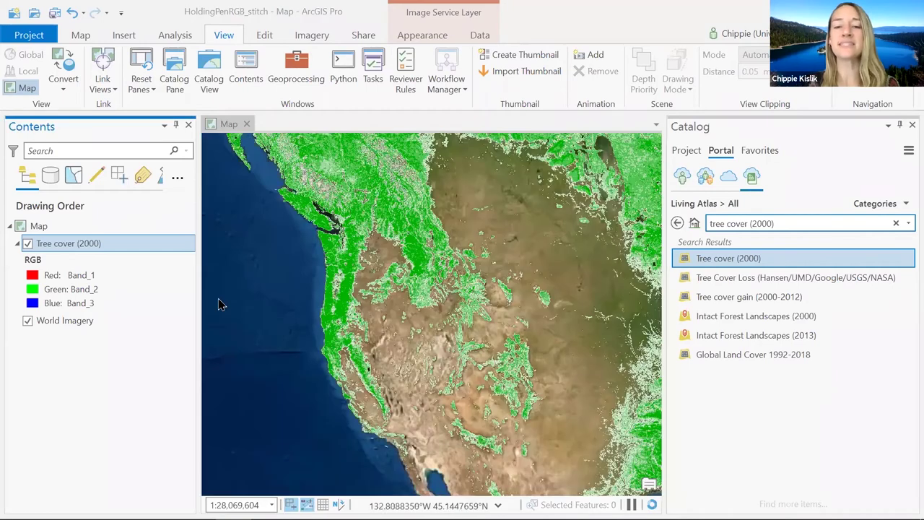
Step: Select only Tree cover (2000) and dismiss its layer context menu unused
{"action": "left_click", "coordinate": [129, 236]}
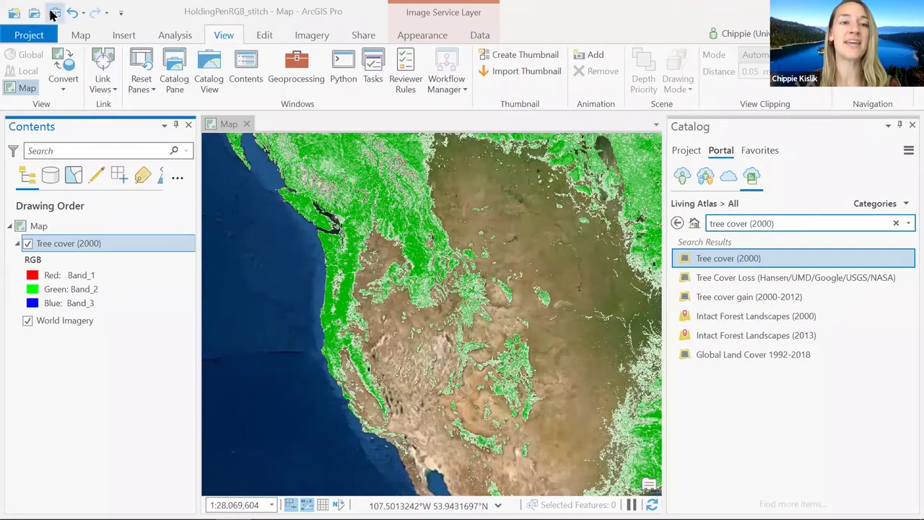
{"action": "right_click", "coordinate": [125, 249]}
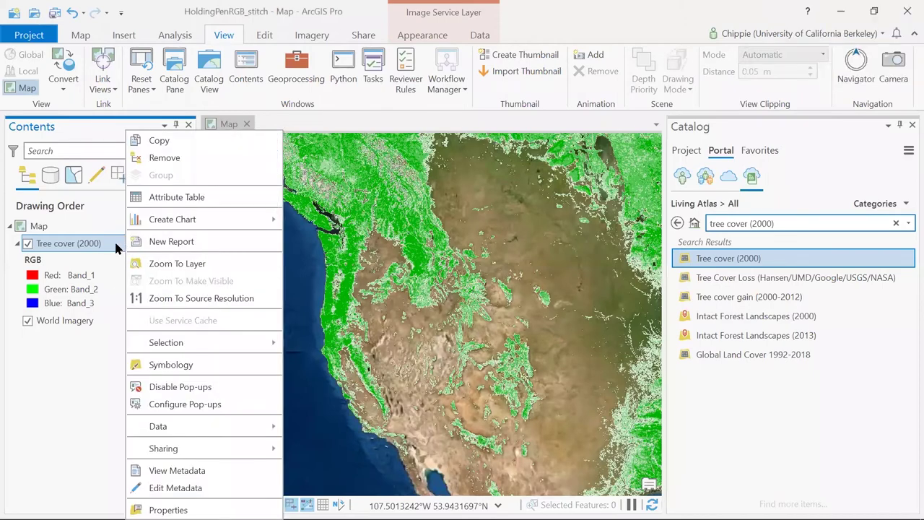
{"action": "left_click", "coordinate": [110, 325]}
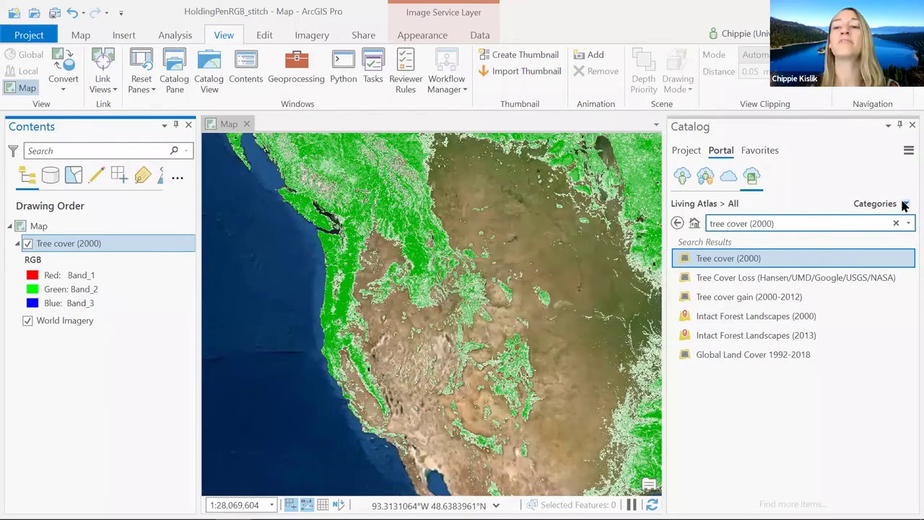
Step: Search the Living Atlas for 'tree' and check the first result's add options without adding
{"action": "left_click_drag", "start_coordinate": [772, 223], "coordinate": [727, 223]}
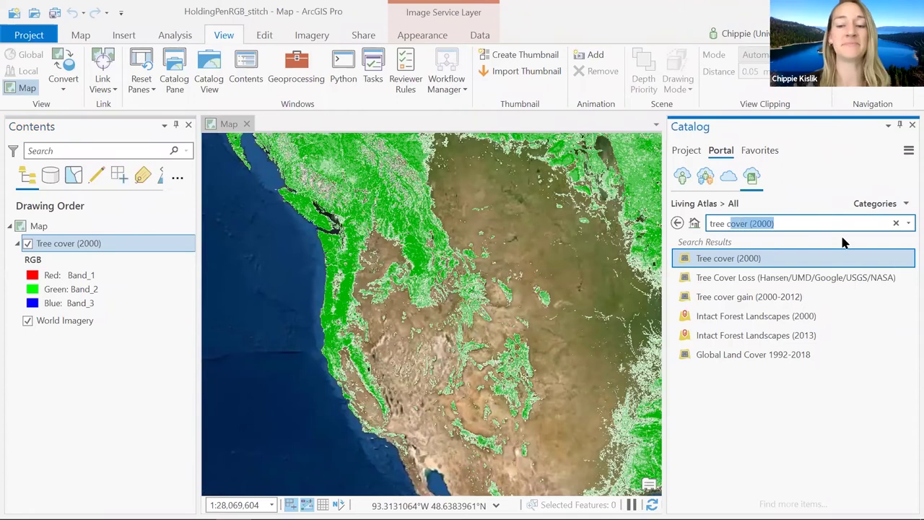
{"action": "key", "text": "ctrl+a"}
{"action": "key", "text": "BackSpace"}
{"action": "type", "text": "tree"}
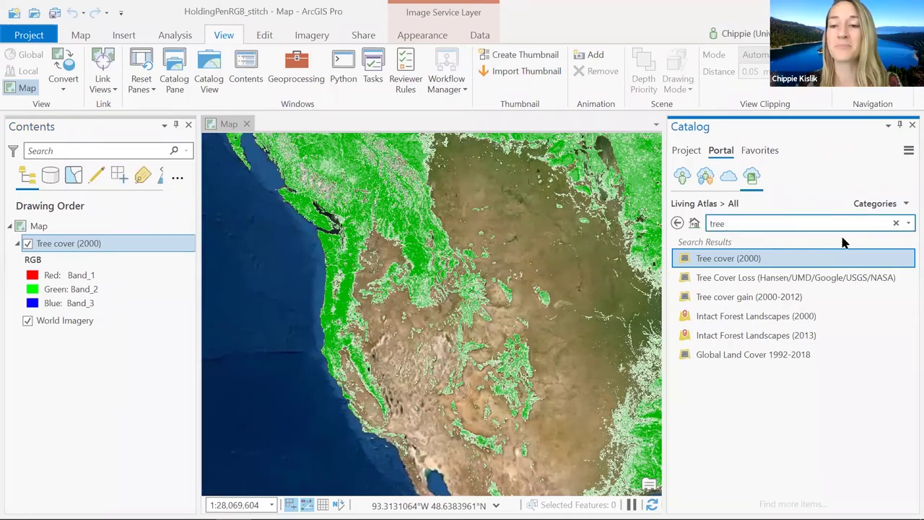
{"action": "key", "text": "Return"}
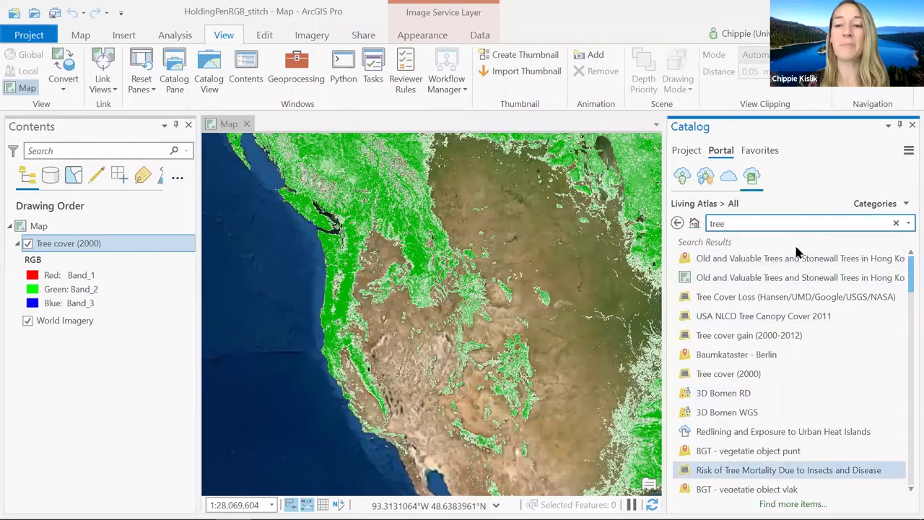
{"action": "right_click", "coordinate": [755, 262]}
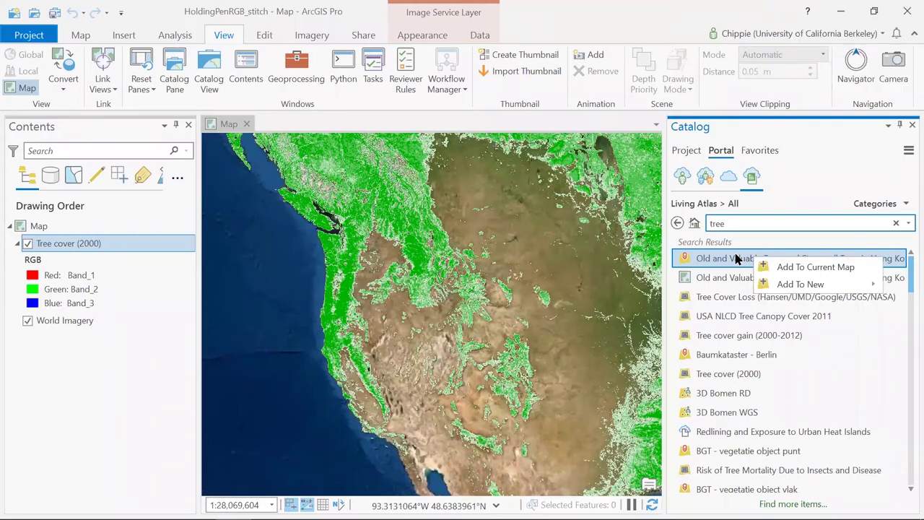
{"action": "left_click", "coordinate": [752, 178]}
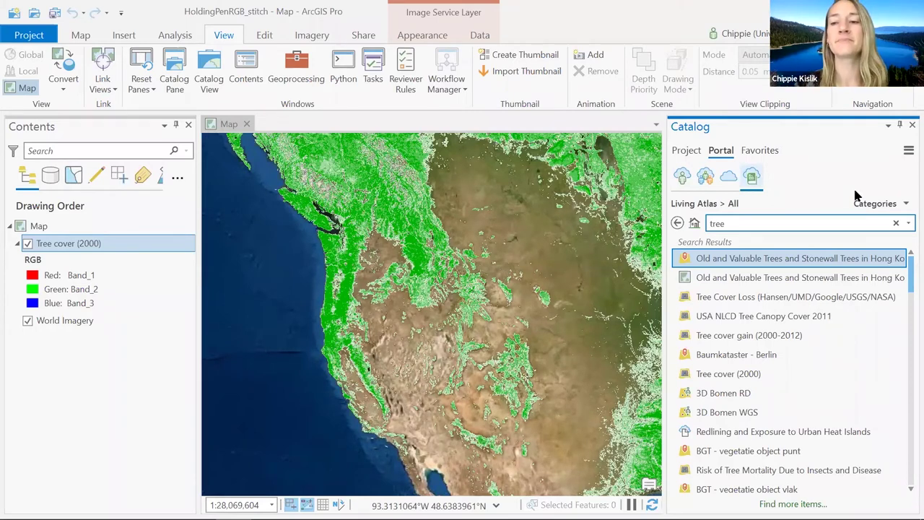
Step: Browse Living Atlas categories Oceans, People and New and noteworthy, then return to All
{"action": "left_click", "coordinate": [905, 204]}
{"action": "left_click", "coordinate": [864, 241]}
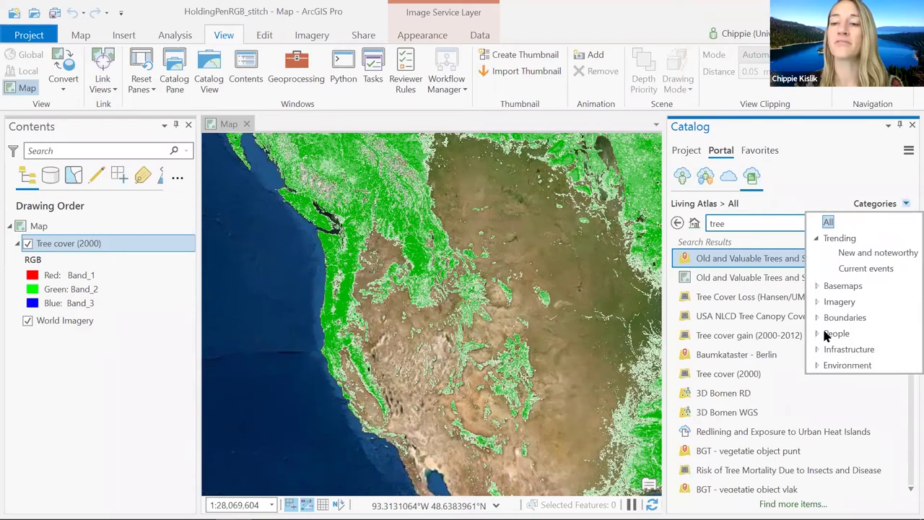
{"action": "left_click", "coordinate": [816, 364]}
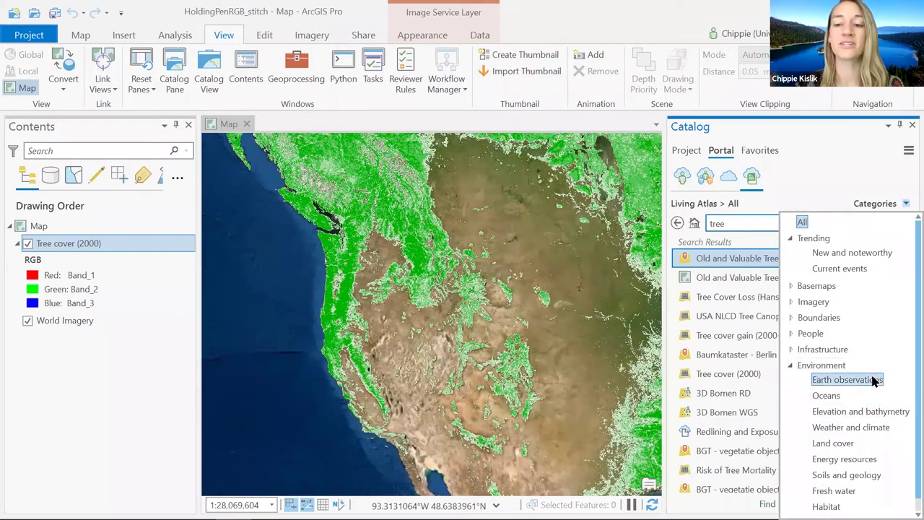
{"action": "left_click", "coordinate": [825, 382]}
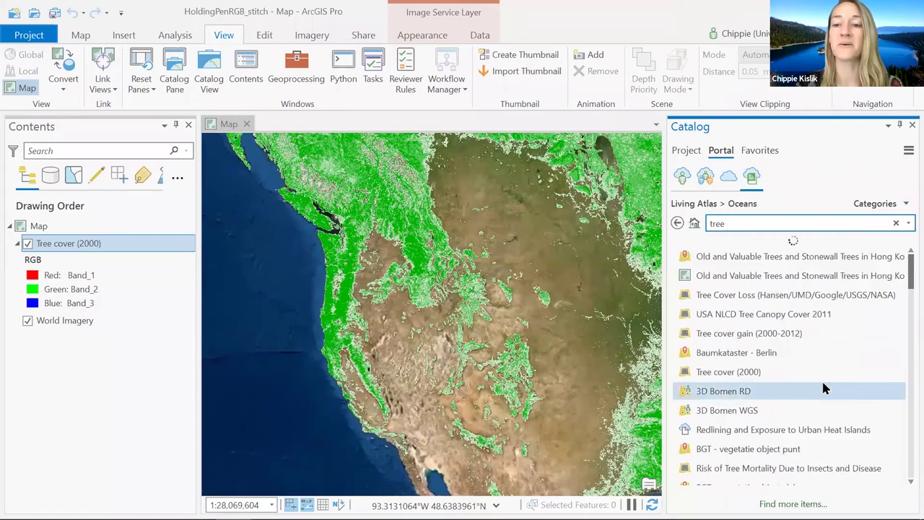
{"action": "scroll", "coordinate": [833, 390], "scroll_direction": "down", "scroll_amount": 15}
{"action": "scroll", "coordinate": [833, 393], "scroll_direction": "up", "scroll_amount": 15}
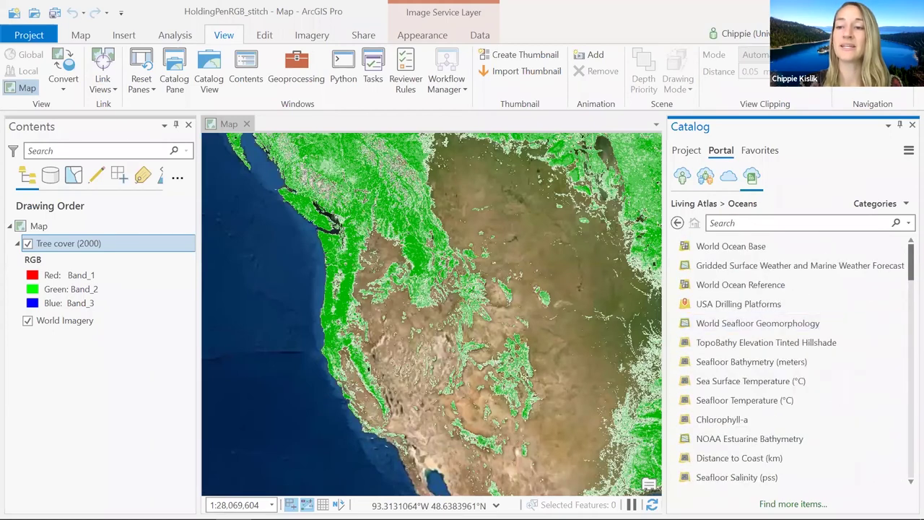
{"action": "left_click", "coordinate": [905, 204]}
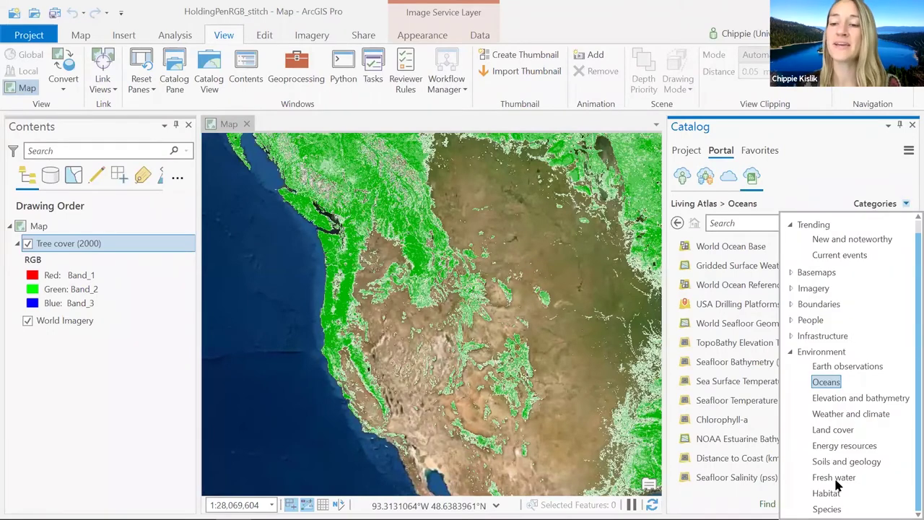
{"action": "left_click", "coordinate": [790, 320]}
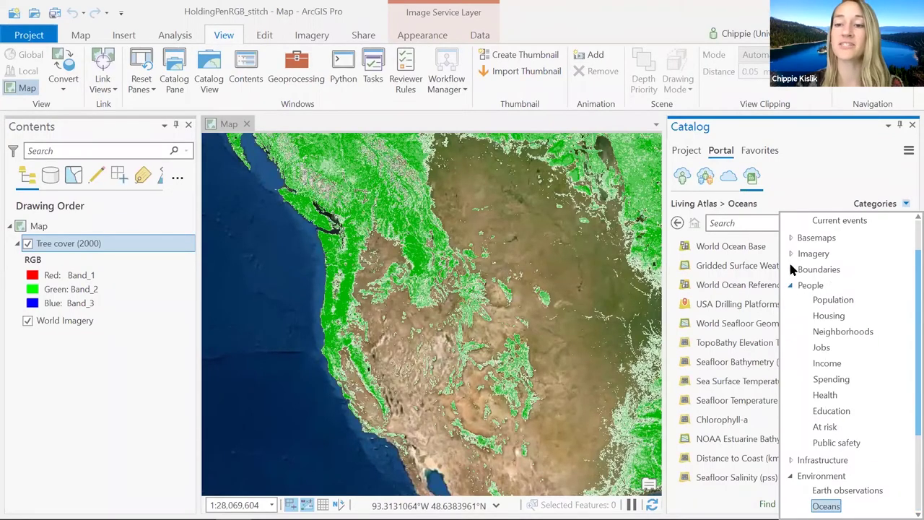
{"action": "scroll", "coordinate": [794, 270], "scroll_direction": "up", "scroll_amount": 2}
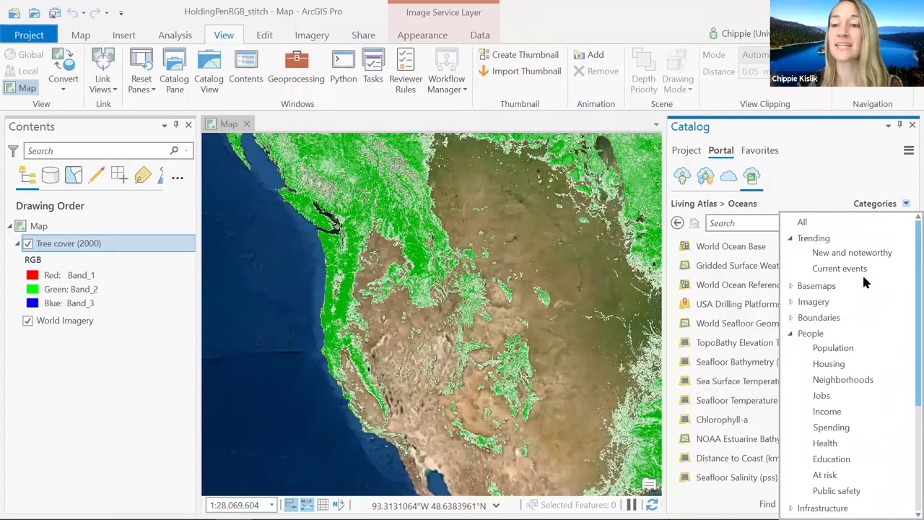
{"action": "left_click", "coordinate": [852, 253]}
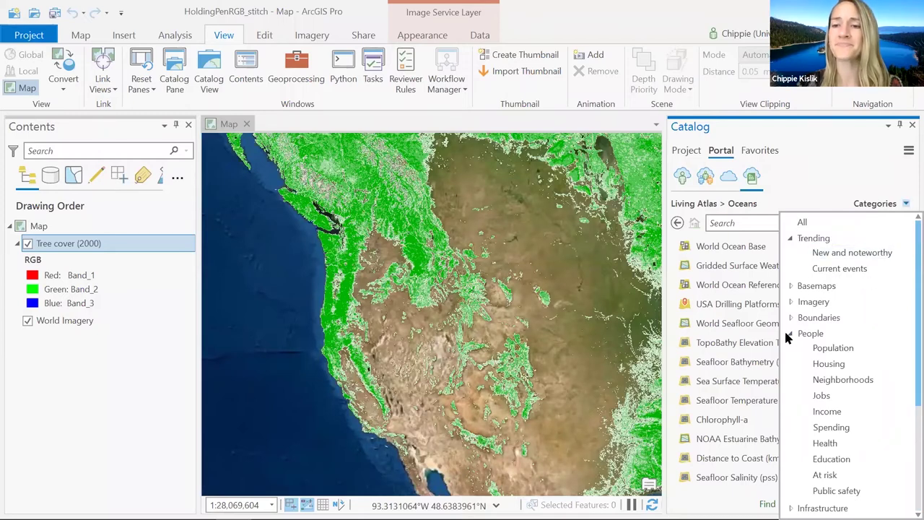
{"action": "left_click", "coordinate": [801, 221]}
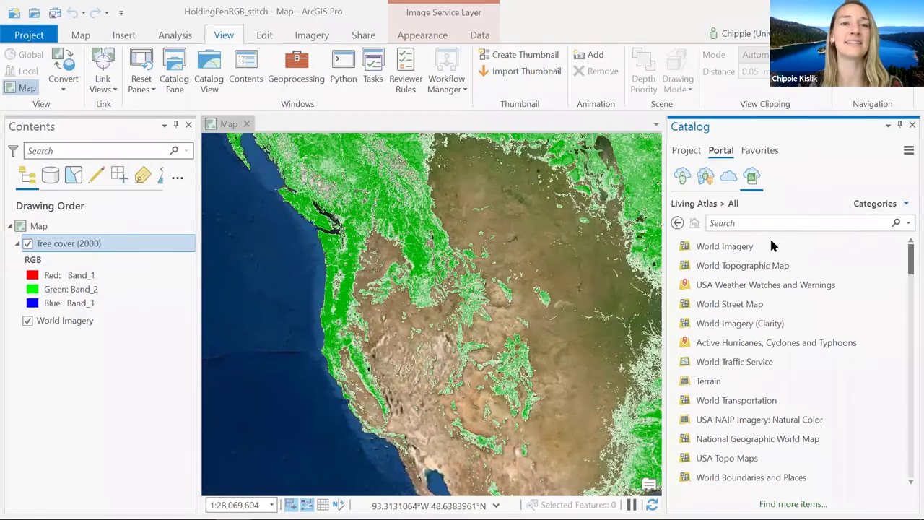
{"action": "mouse_move", "coordinate": [771, 247]}
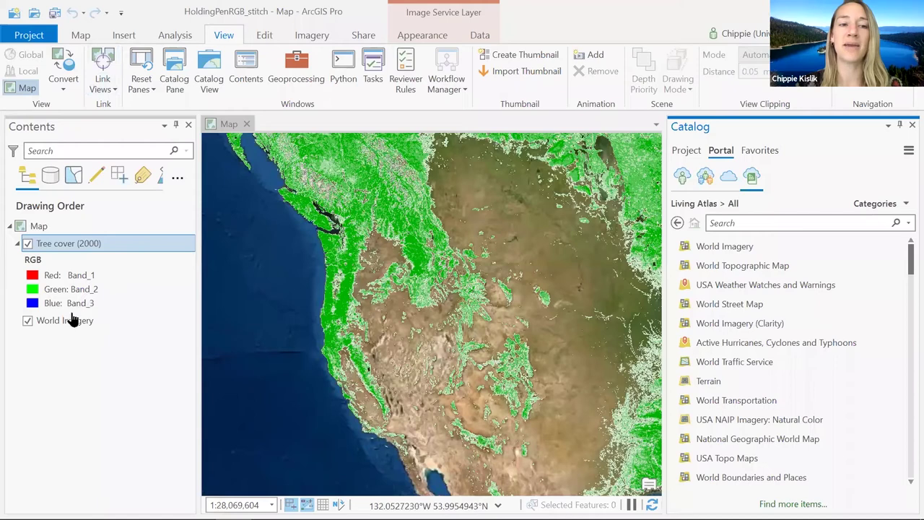
Step: Remove Tree cover (2000) from the map, save the project, and show the Windows desktop
{"action": "right_click", "coordinate": [113, 244]}
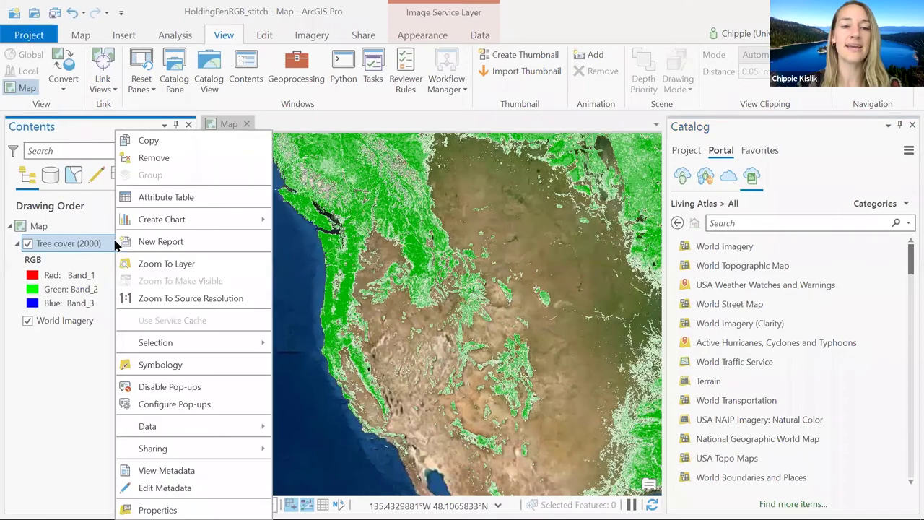
{"action": "left_click", "coordinate": [206, 165]}
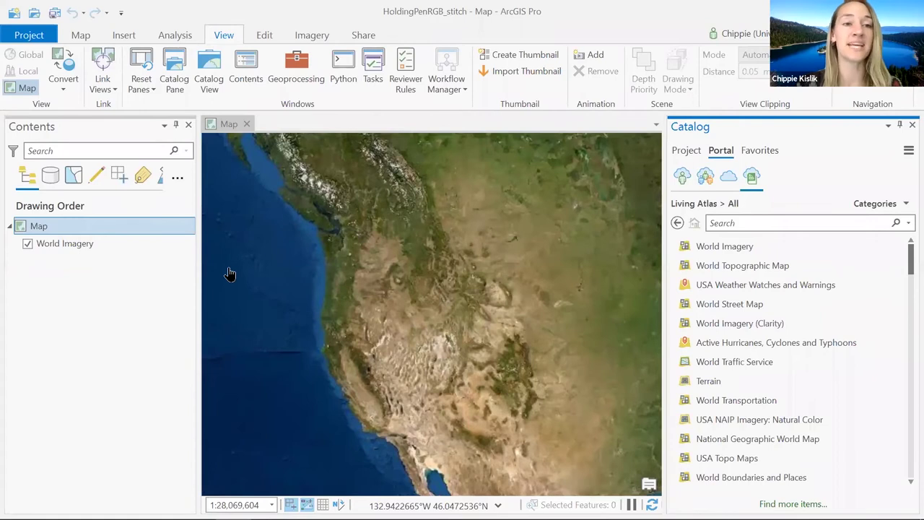
{"action": "left_click", "coordinate": [51, 14]}
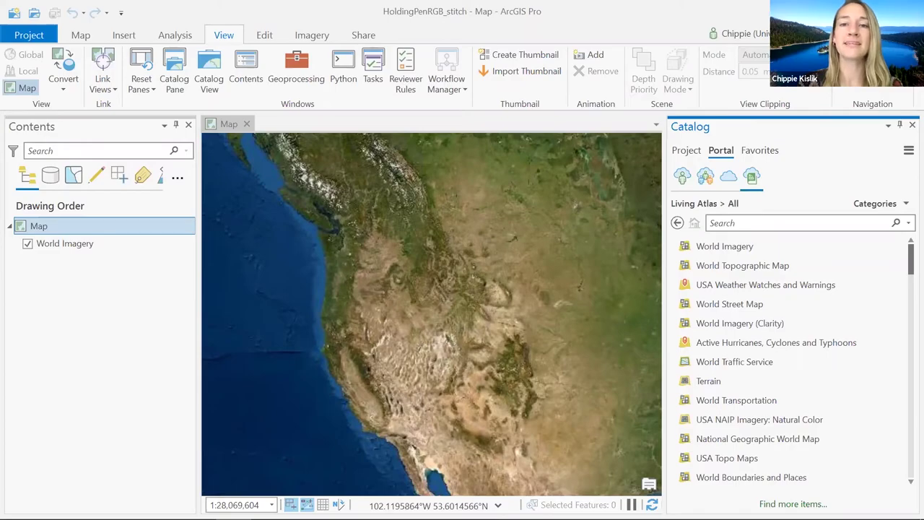
{"action": "key", "text": "alt+Tab"}
{"action": "key", "text": "super+d"}
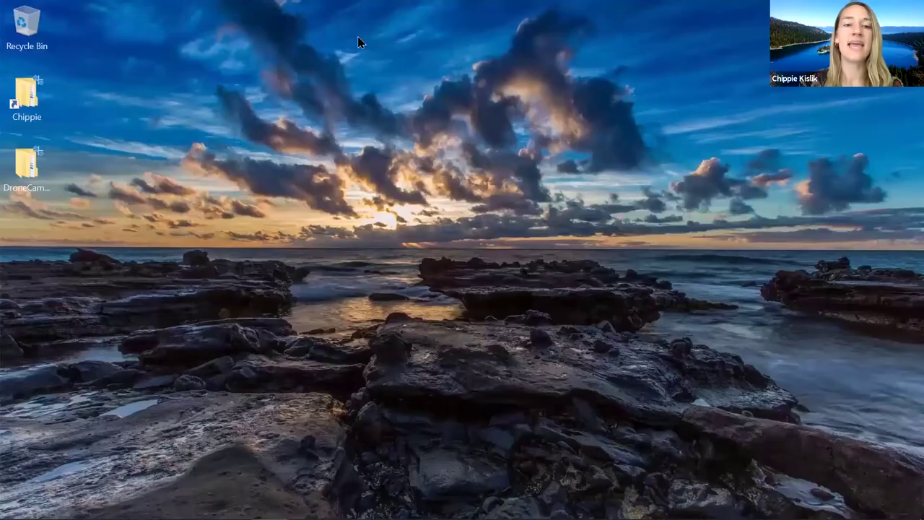
Step: In DroneCam2020, delete the Stitching_ArcGISPro zip and open the inner Stitching_ArcGISPro folder
{"action": "double_click", "coordinate": [29, 170]}
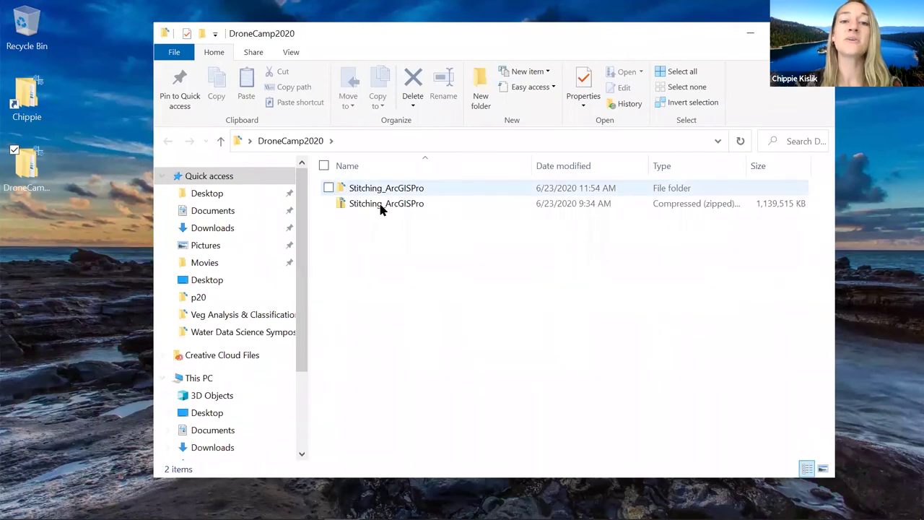
{"action": "left_click", "coordinate": [408, 205]}
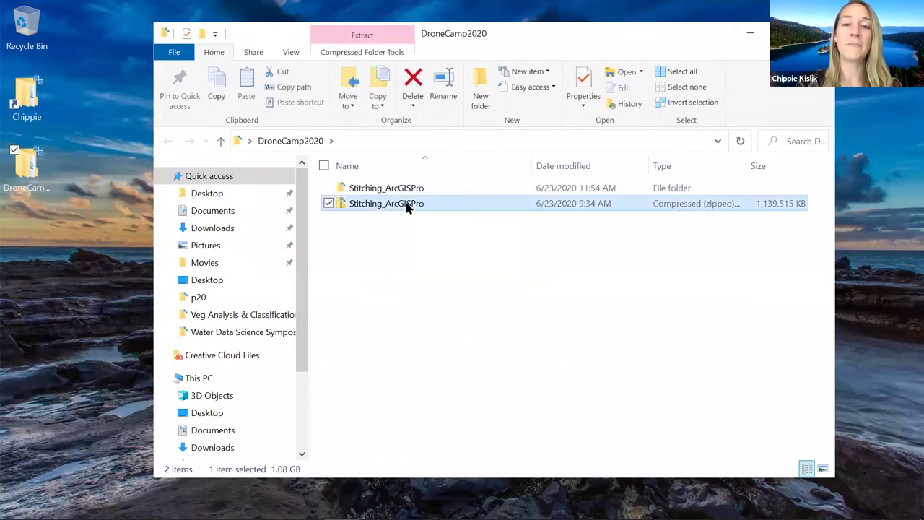
{"action": "right_click", "coordinate": [416, 207]}
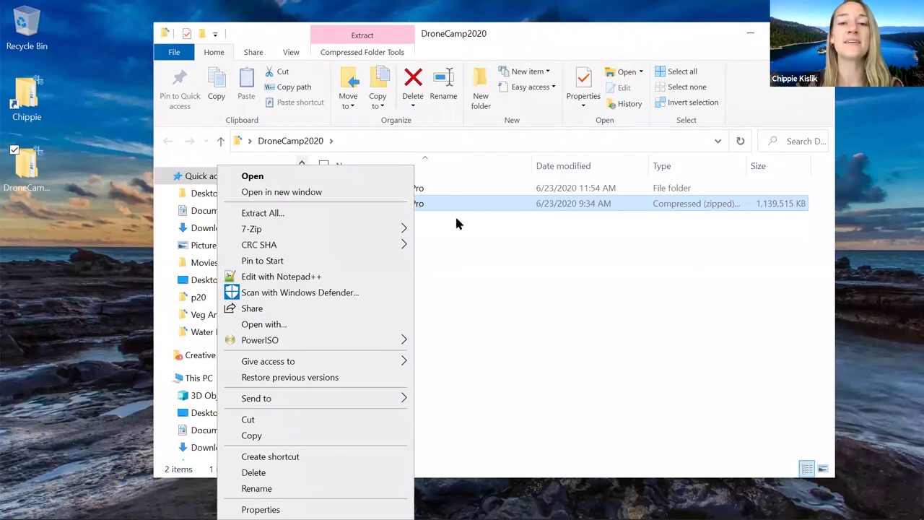
{"action": "left_click", "coordinate": [453, 225]}
{"action": "left_click", "coordinate": [432, 202]}
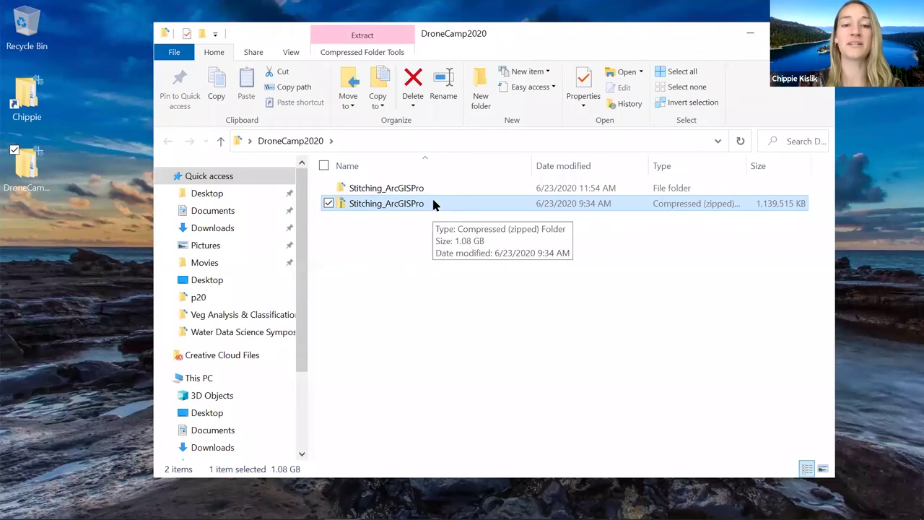
{"action": "key", "text": "Delete"}
{"action": "double_click", "coordinate": [390, 192]}
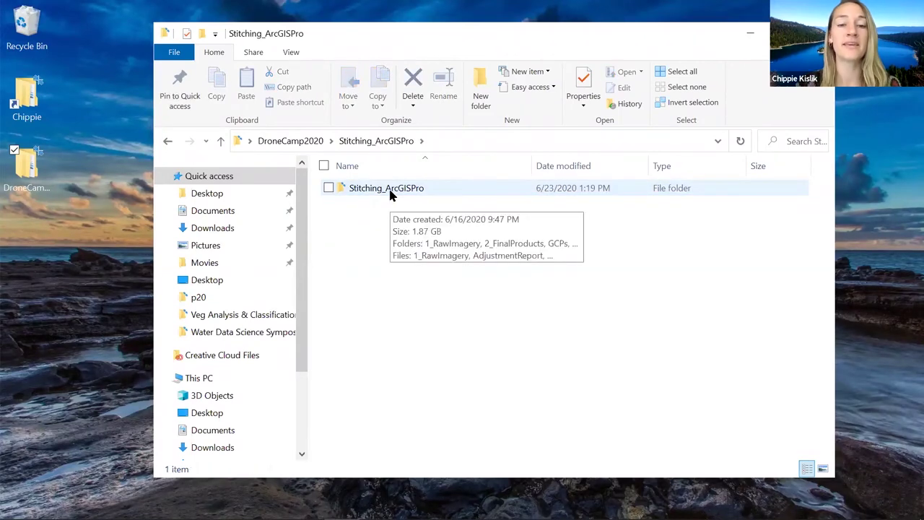
{"action": "double_click", "coordinate": [391, 189]}
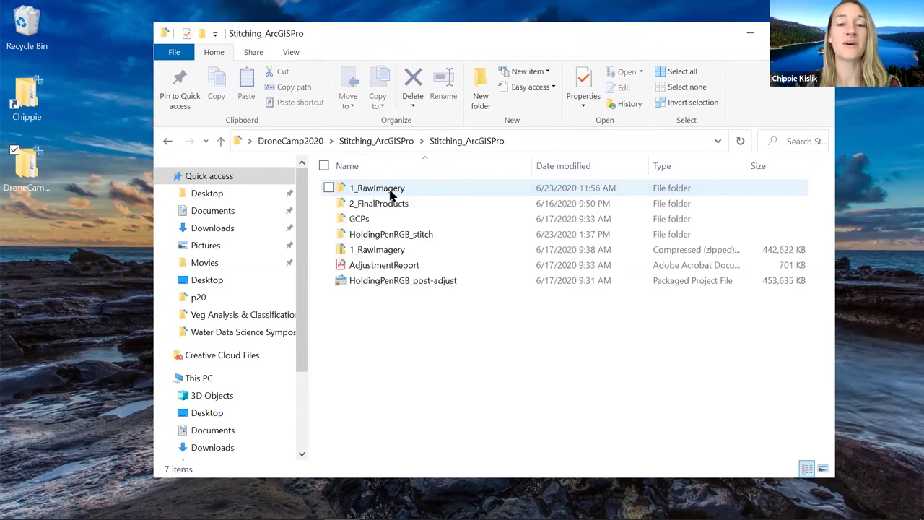
Step: Extract 1_RawImagery.zip here with 7-Zip, then delete the zip archive
{"action": "left_click", "coordinate": [416, 249]}
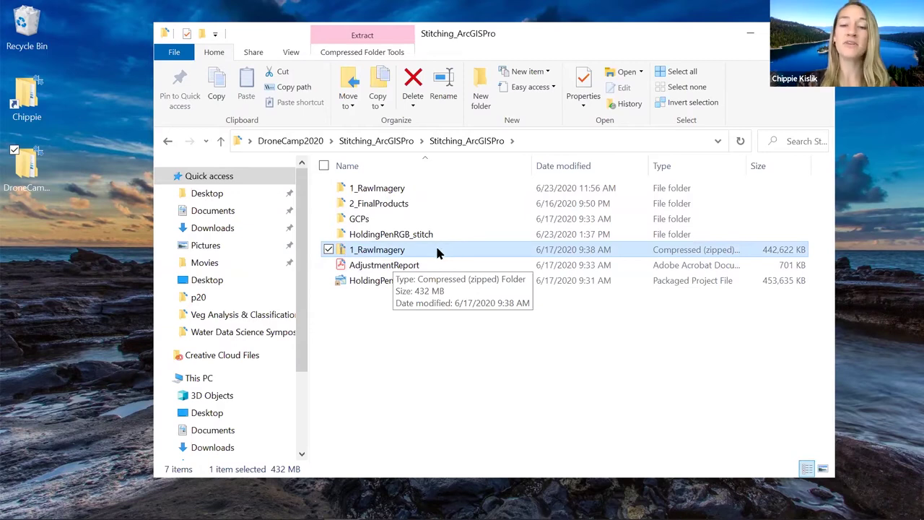
{"action": "right_click", "coordinate": [436, 248]}
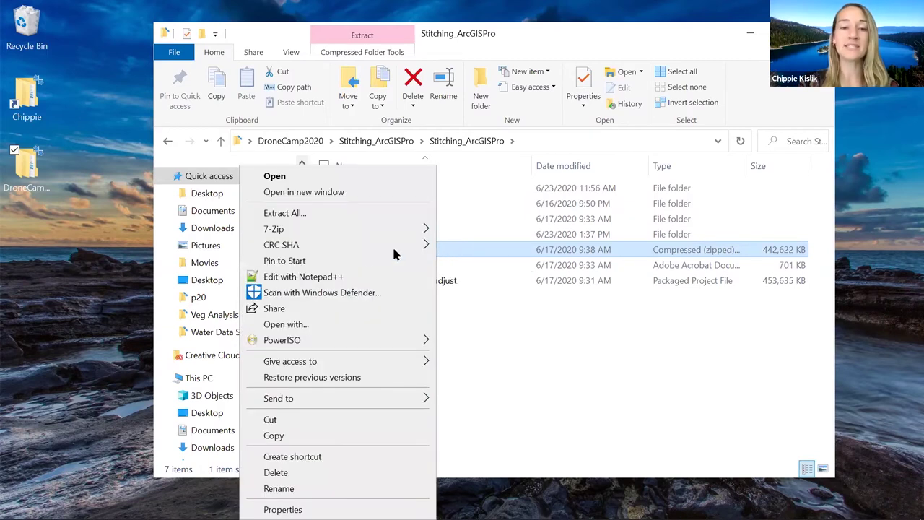
{"action": "left_click", "coordinate": [493, 250]}
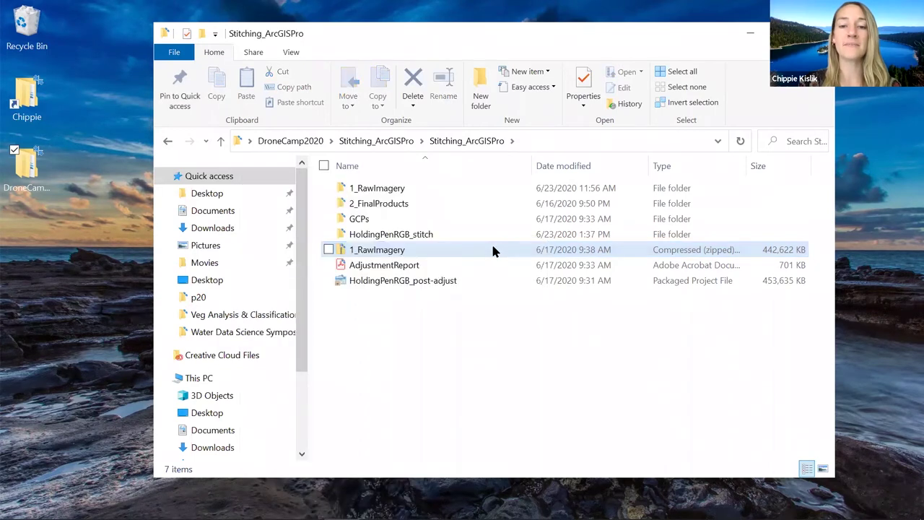
{"action": "right_click", "coordinate": [493, 249]}
{"action": "right_click", "coordinate": [516, 244]}
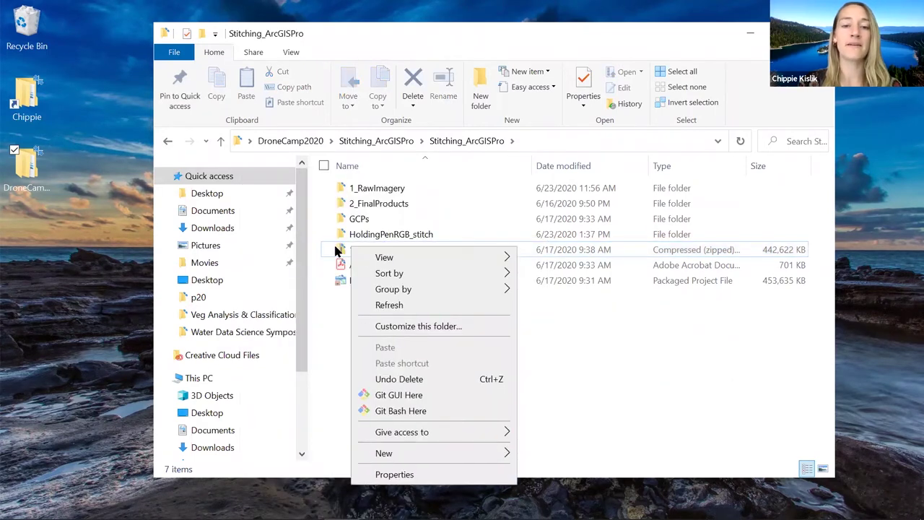
{"action": "left_click", "coordinate": [338, 249]}
{"action": "right_click", "coordinate": [398, 249]}
{"action": "mouse_move", "coordinate": [362, 228]}
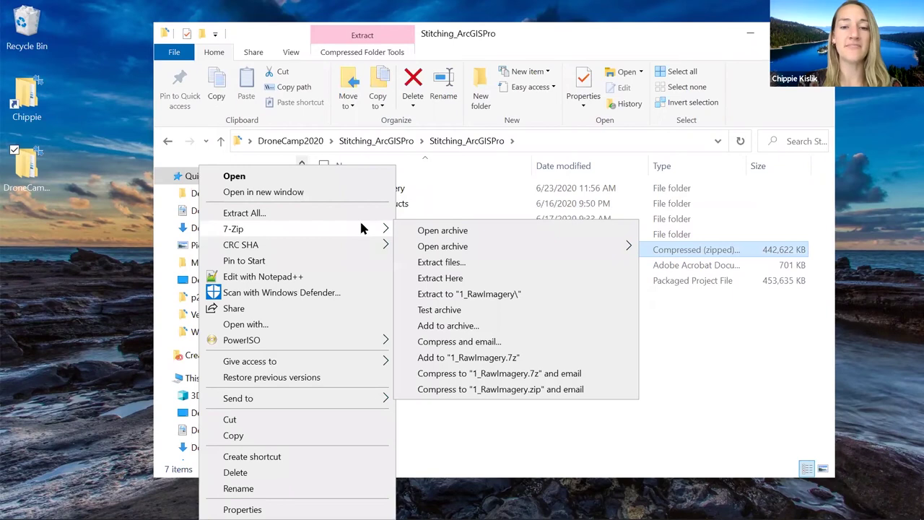
{"action": "left_click", "coordinate": [439, 278]}
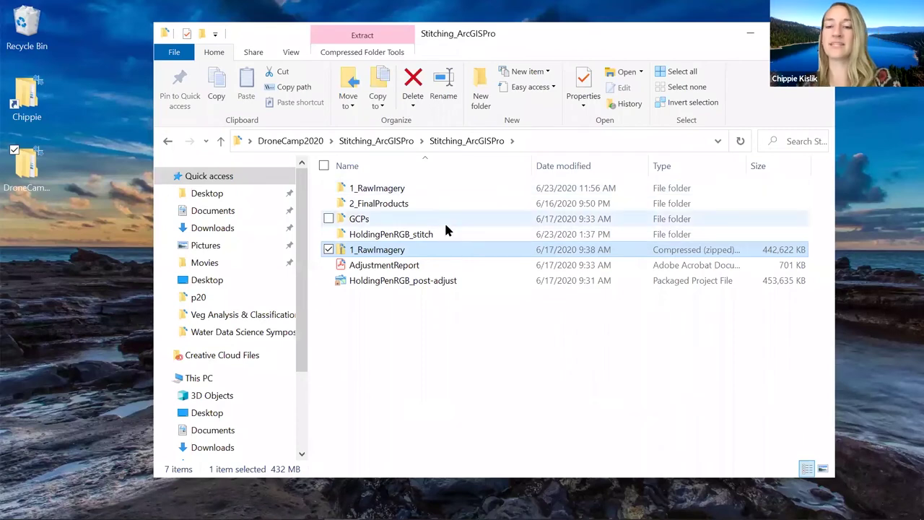
{"action": "key", "text": "Delete"}
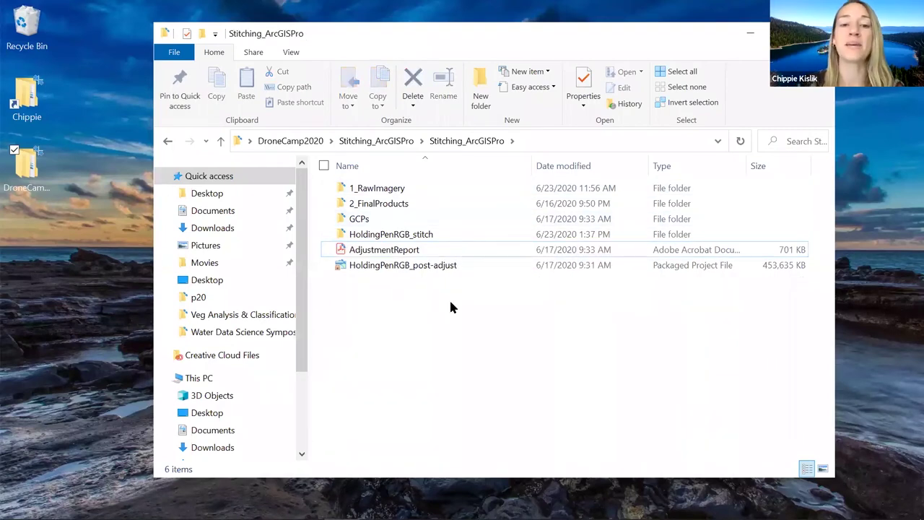
Step: Open the nested 1_RawImagery folder with the map folder and photos DJI_0001–DJI_0088, selecting DJI_0001
{"action": "left_click", "coordinate": [429, 235]}
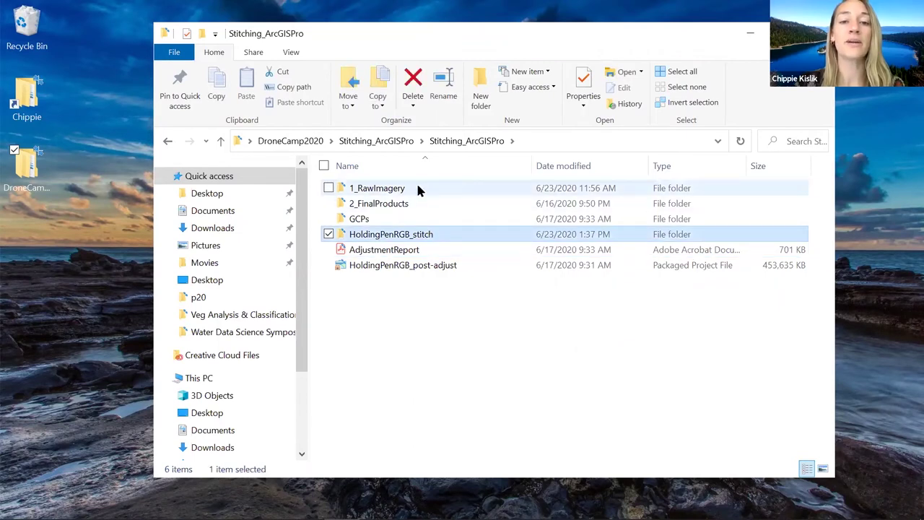
{"action": "double_click", "coordinate": [419, 189]}
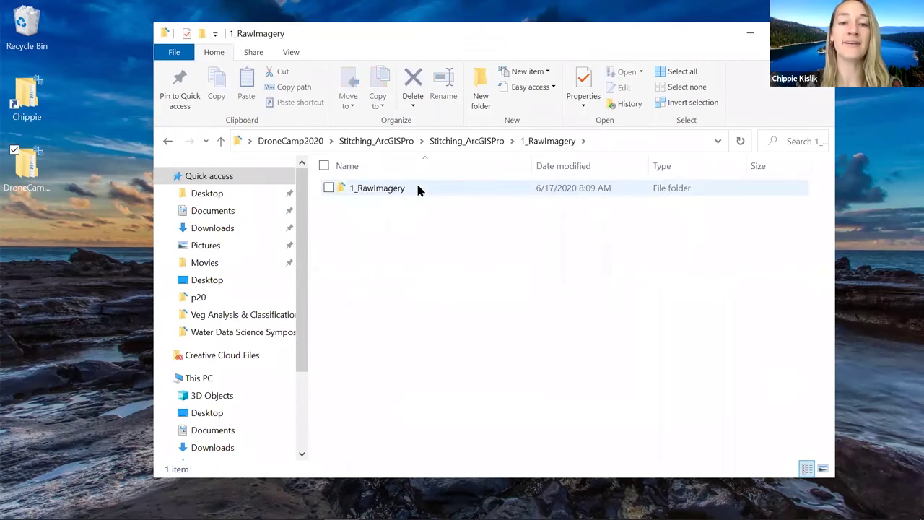
{"action": "double_click", "coordinate": [417, 189]}
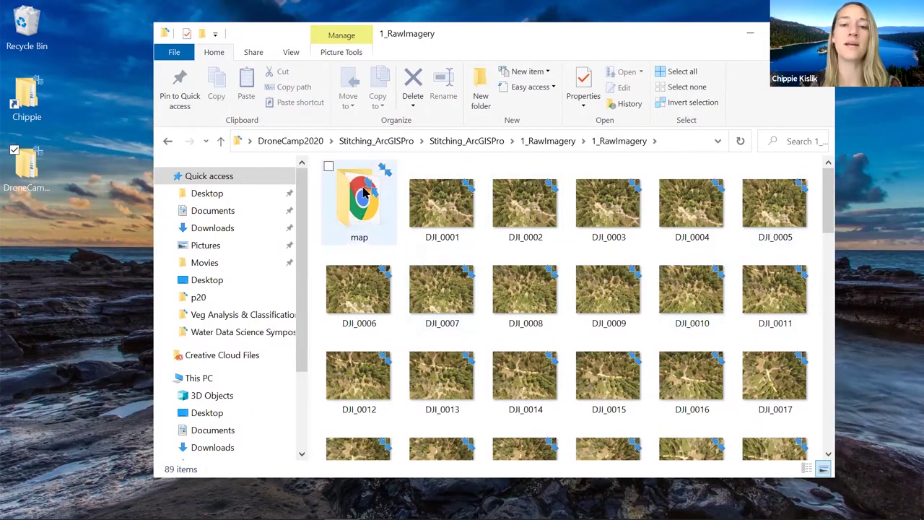
{"action": "left_click_drag", "start_coordinate": [828, 205], "coordinate": [823, 449]}
{"action": "scroll", "coordinate": [827, 280], "scroll_direction": "up", "scroll_amount": 15}
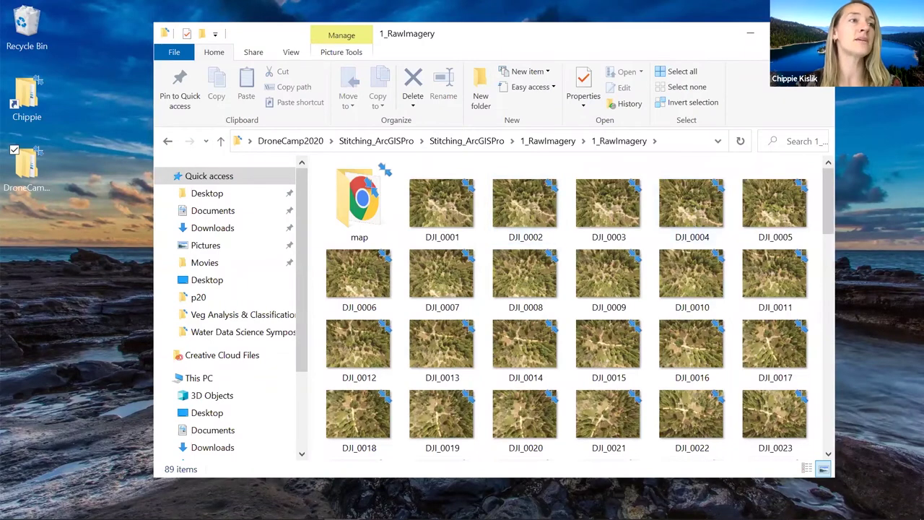
{"action": "left_click", "coordinate": [442, 209]}
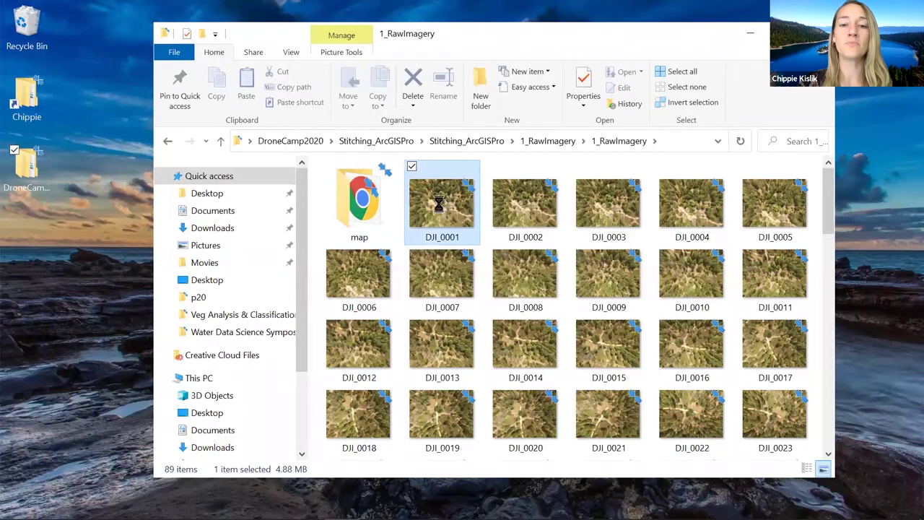
Step: Open the Properties window for DJI_0001 and move it aside
{"action": "right_click", "coordinate": [459, 206]}
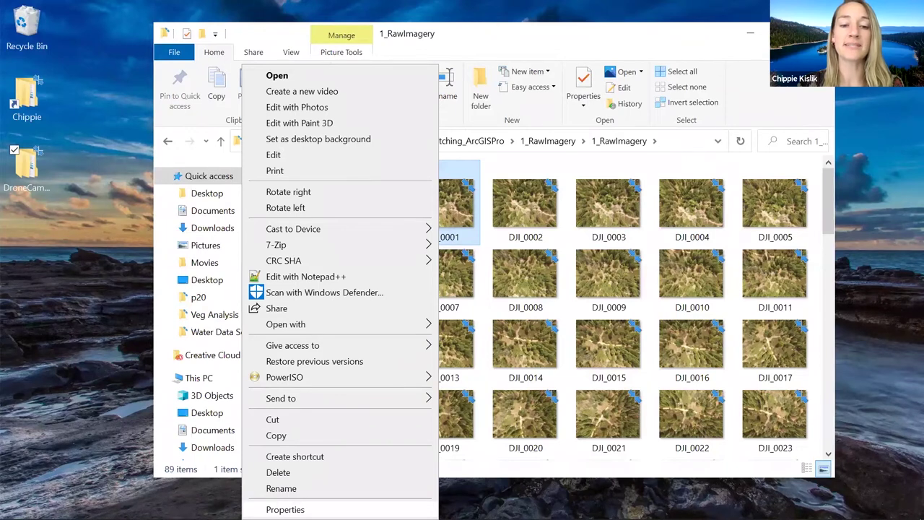
{"action": "left_click", "coordinate": [285, 509]}
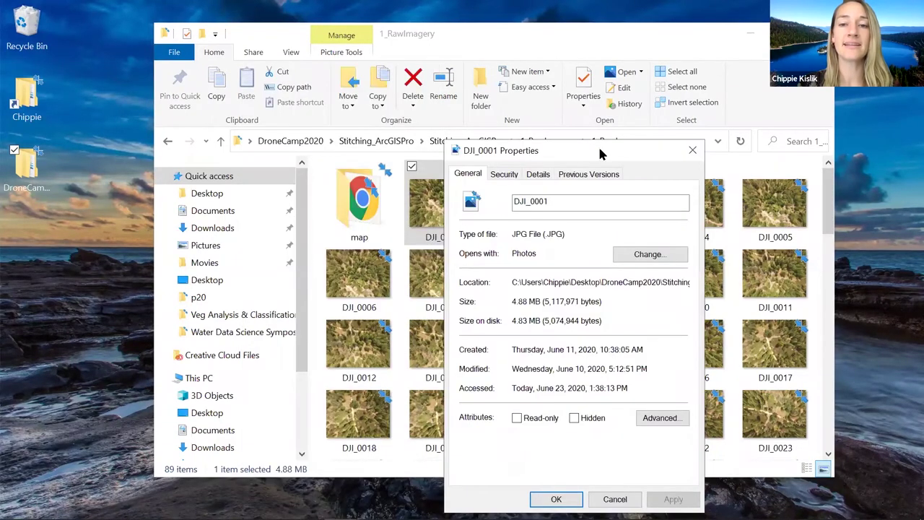
{"action": "left_click_drag", "start_coordinate": [590, 153], "coordinate": [667, 48]}
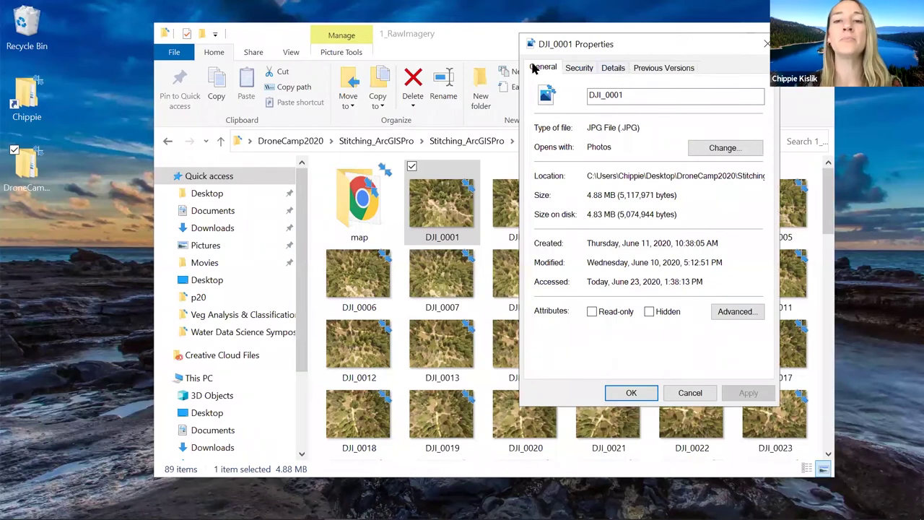
Step: Review DJI_0001's EXIF details: taken 6/10/2020 2:12 PM, 4000 x 3000, 72 dpi, GPS fields
{"action": "left_click", "coordinate": [576, 67]}
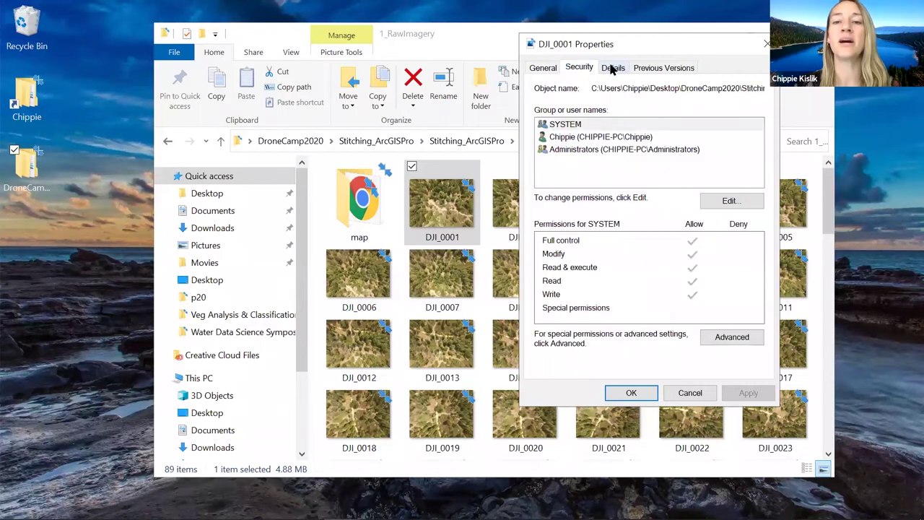
{"action": "left_click", "coordinate": [611, 69]}
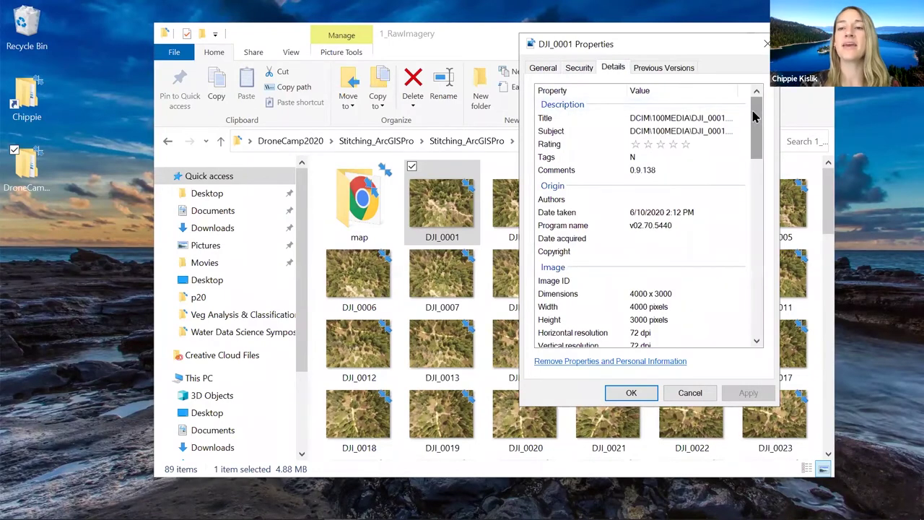
{"action": "left_click_drag", "start_coordinate": [753, 116], "coordinate": [753, 184]}
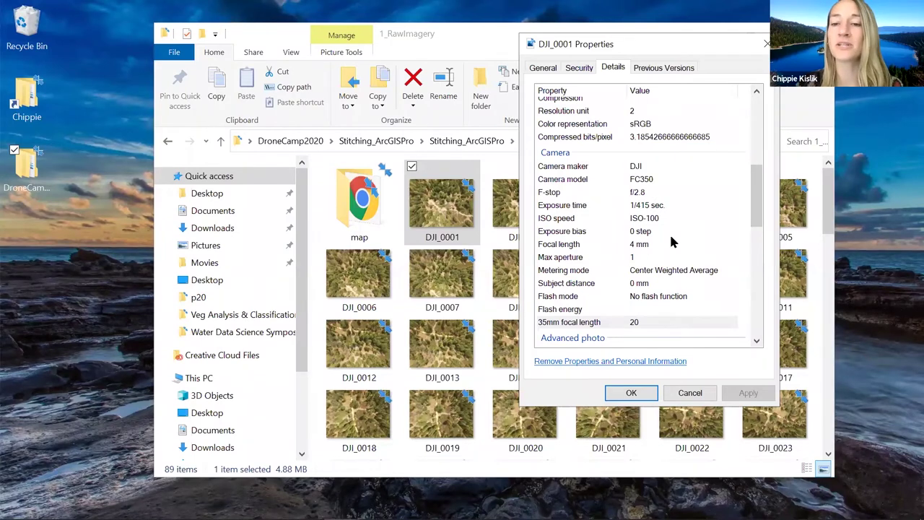
{"action": "left_click_drag", "start_coordinate": [755, 192], "coordinate": [755, 292]}
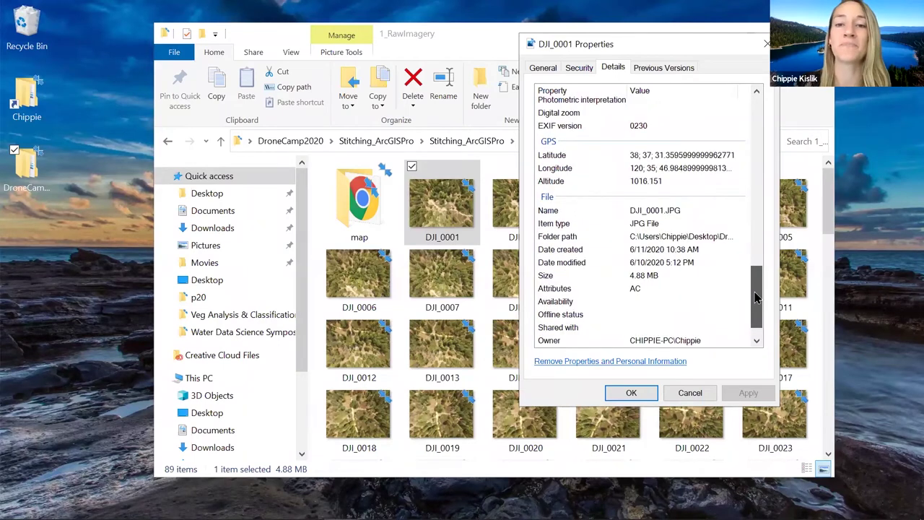
{"action": "left_click_drag", "start_coordinate": [755, 297], "coordinate": [755, 304]}
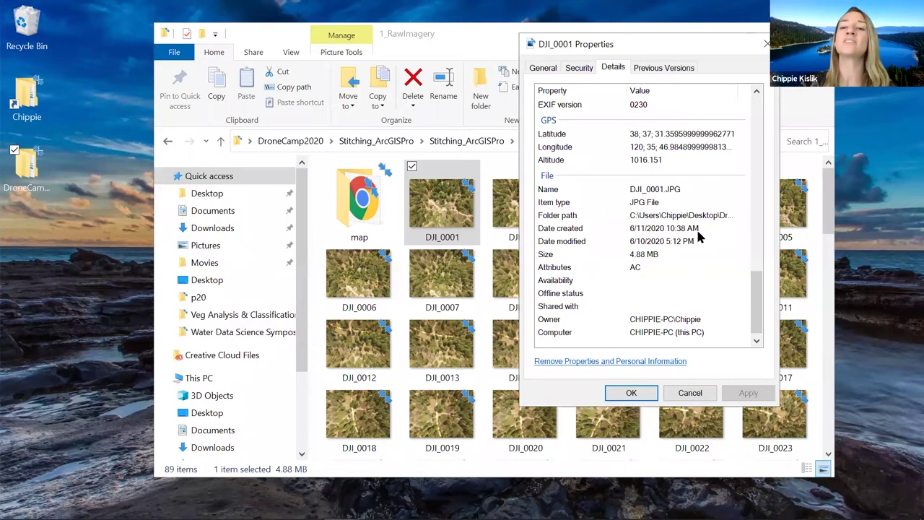
{"action": "mouse_move", "coordinate": [755, 306]}
{"action": "left_mouse_down"}
{"action": "mouse_move", "coordinate": [755, 283]}
{"action": "mouse_move", "coordinate": [754, 311]}
{"action": "left_mouse_up"}
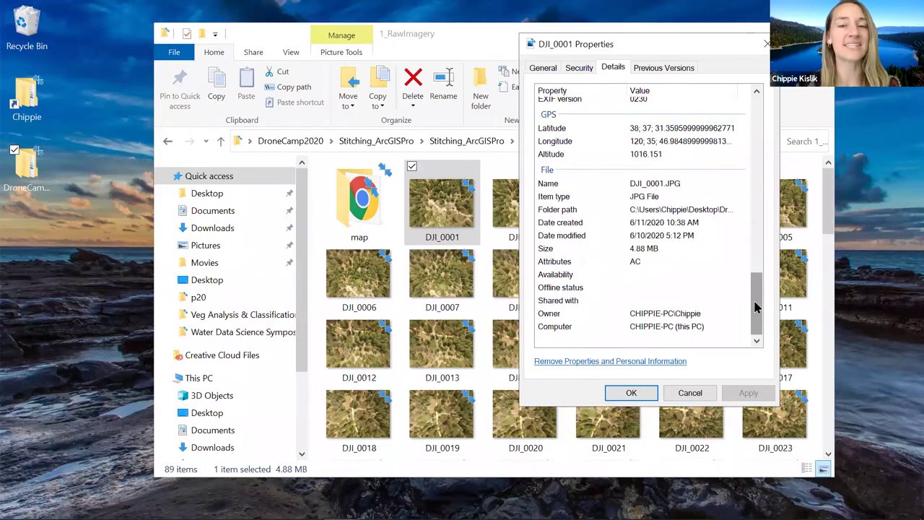
{"action": "left_click_drag", "start_coordinate": [754, 306], "coordinate": [765, 130]}
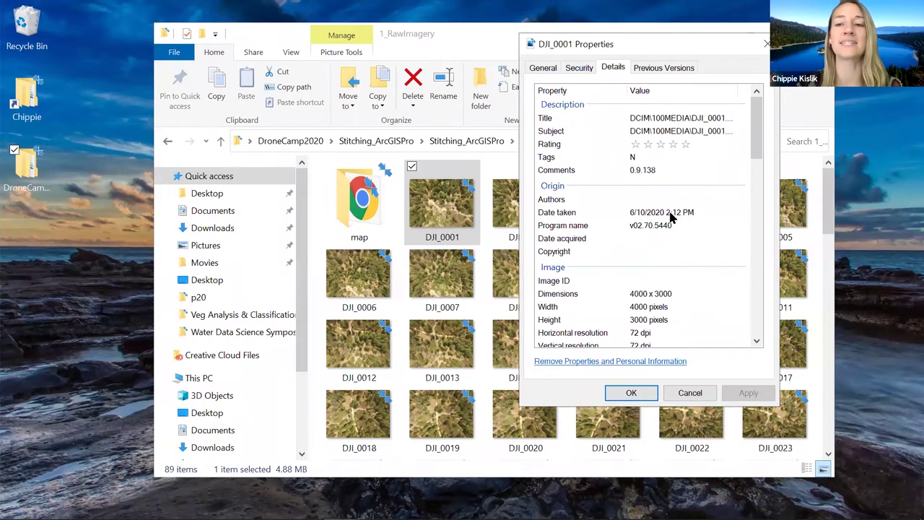
Step: Close Properties and open the map folder's 20200531_Holding_Pen_RGB_report in Chrome
{"action": "left_click", "coordinate": [765, 44]}
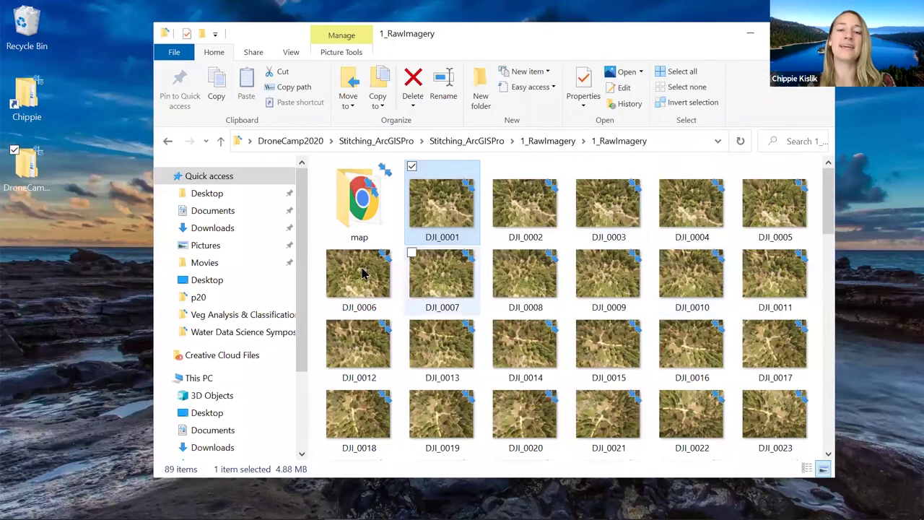
{"action": "left_click", "coordinate": [353, 209]}
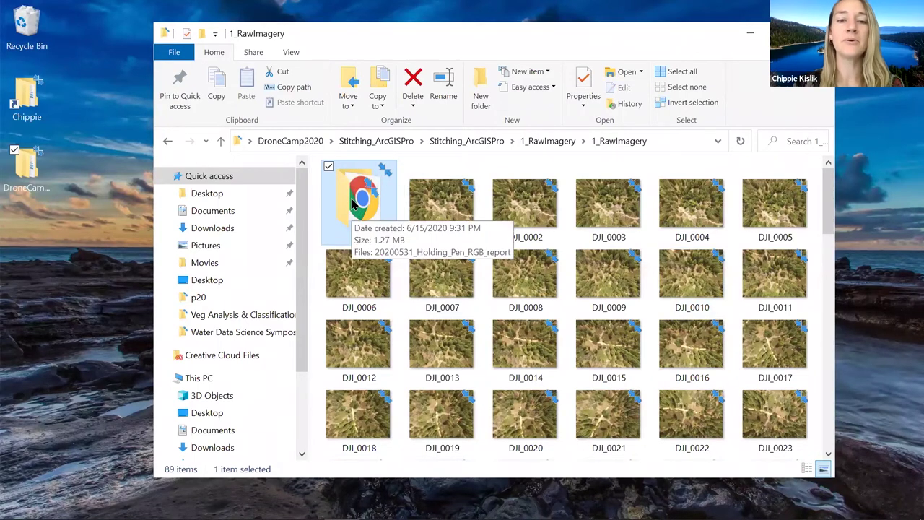
{"action": "double_click", "coordinate": [354, 204]}
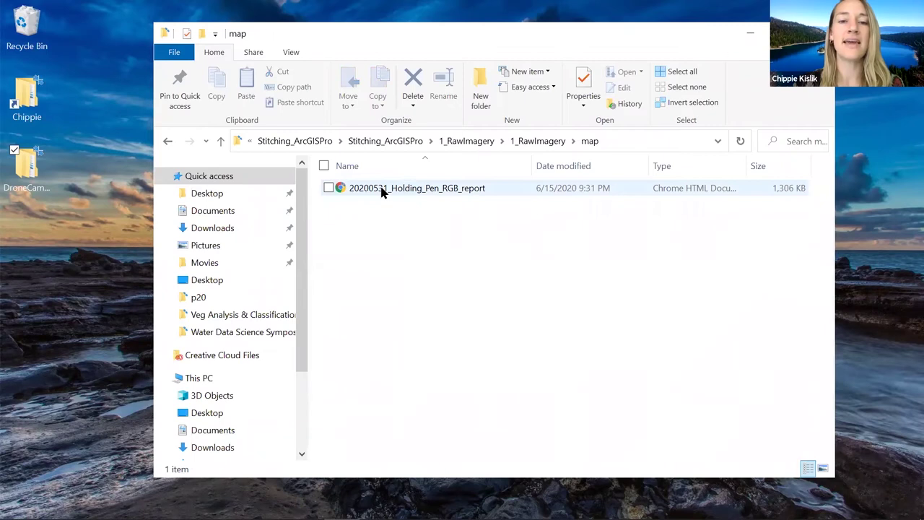
{"action": "double_click", "coordinate": [382, 189]}
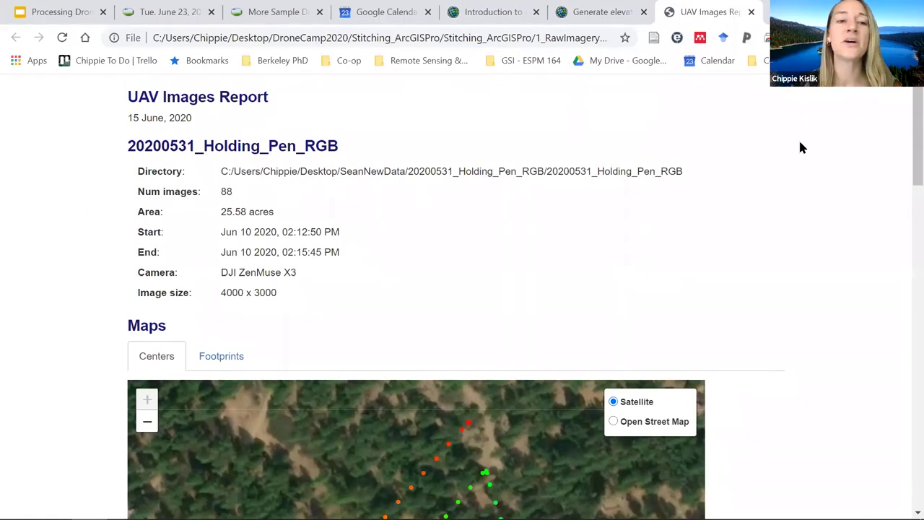
{"action": "scroll", "coordinate": [799, 147], "scroll_direction": "down", "scroll_amount": 4}
{"action": "scroll", "coordinate": [800, 147], "scroll_direction": "down", "scroll_amount": 7}
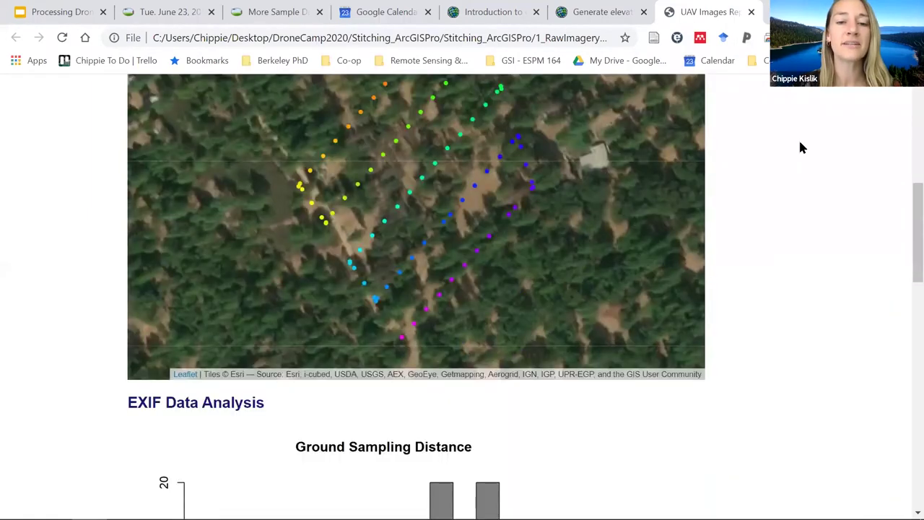
{"action": "scroll", "coordinate": [800, 147], "scroll_direction": "up", "scroll_amount": 11}
{"action": "scroll", "coordinate": [799, 147], "scroll_direction": "down", "scroll_amount": 7}
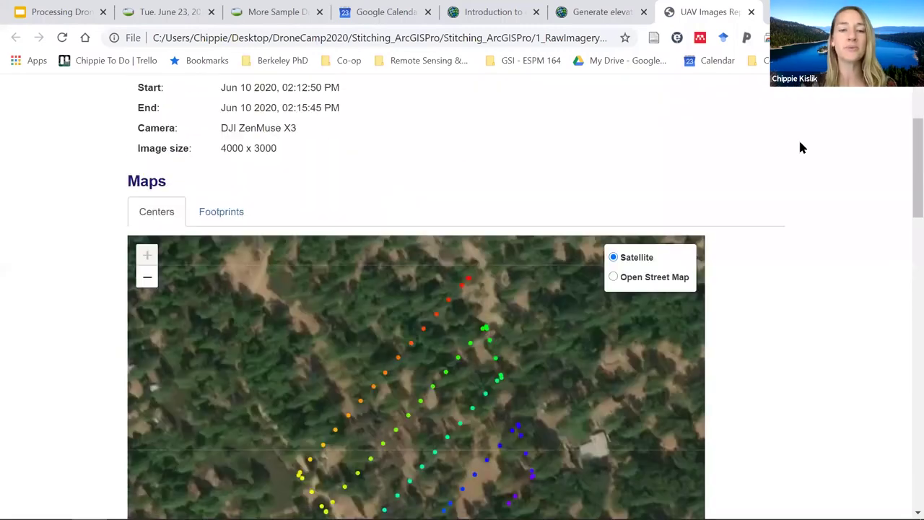
{"action": "scroll", "coordinate": [800, 147], "scroll_direction": "down", "scroll_amount": 5}
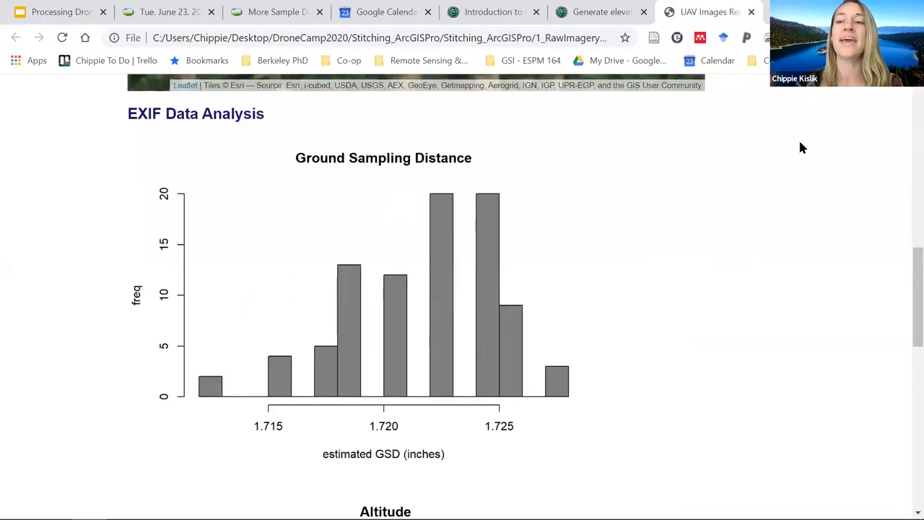
{"action": "scroll", "coordinate": [800, 147], "scroll_direction": "up", "scroll_amount": 12}
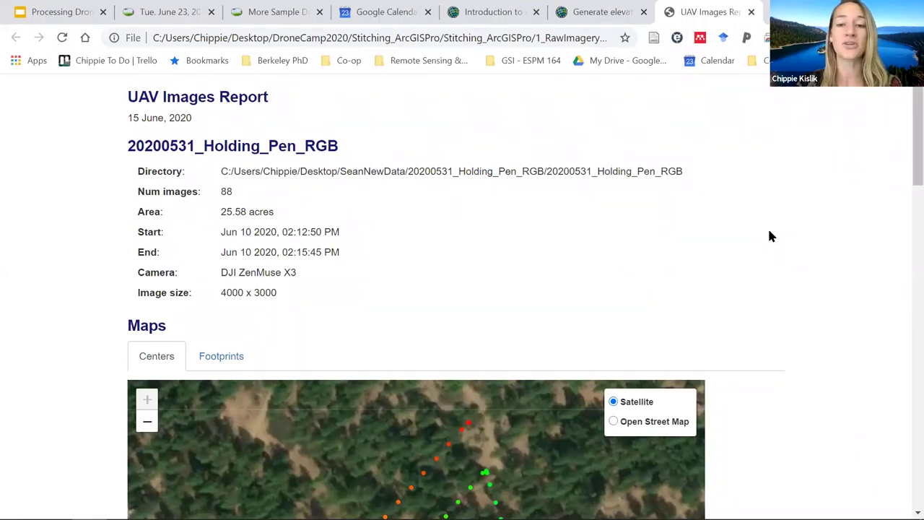
{"action": "scroll", "coordinate": [770, 236], "scroll_direction": "down", "scroll_amount": 4}
{"action": "scroll", "coordinate": [770, 236], "scroll_direction": "up", "scroll_amount": 2}
{"action": "scroll", "coordinate": [769, 236], "scroll_direction": "down", "scroll_amount": 1}
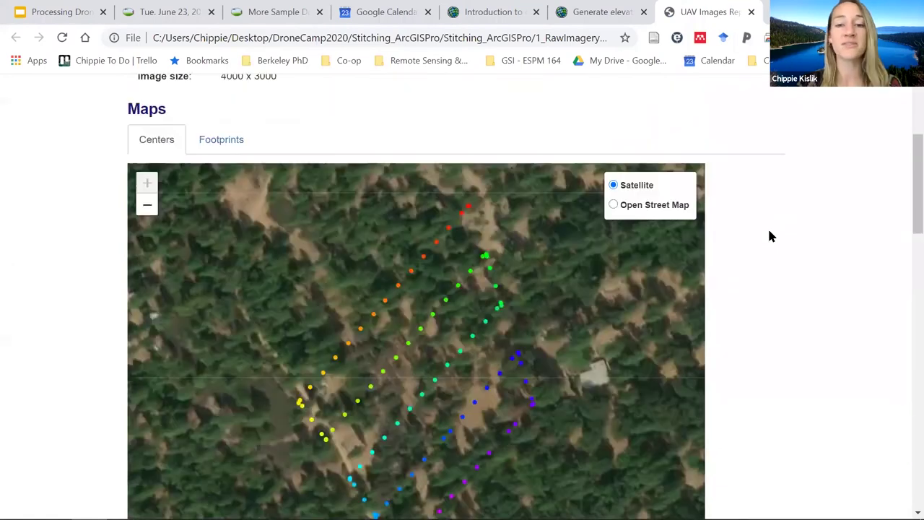
{"action": "scroll", "coordinate": [769, 236], "scroll_direction": "down", "scroll_amount": 1}
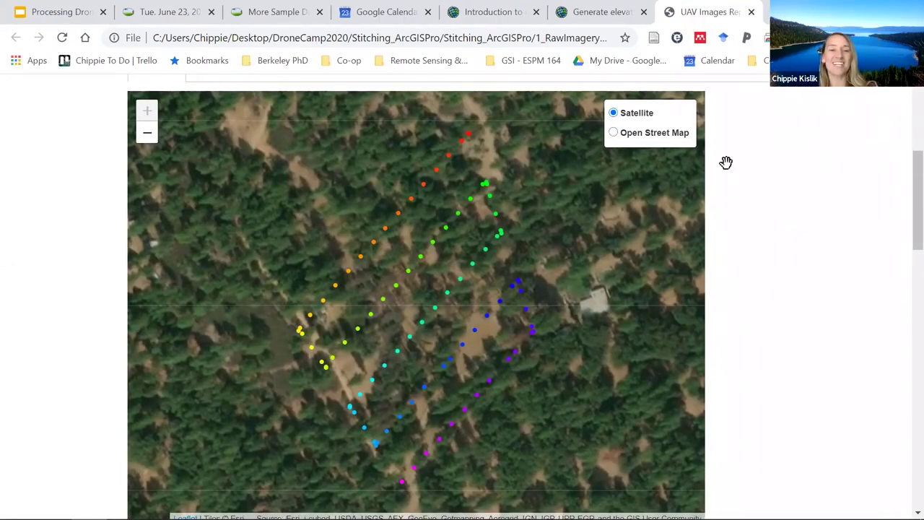
{"action": "left_click", "coordinate": [277, 11]}
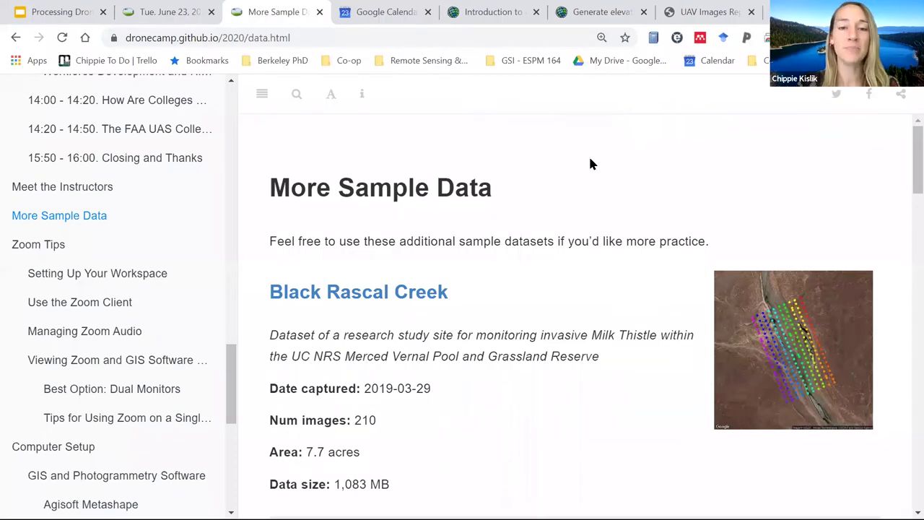
{"action": "scroll", "coordinate": [590, 164], "scroll_direction": "down", "scroll_amount": 3}
{"action": "scroll", "coordinate": [589, 164], "scroll_direction": "down", "scroll_amount": 6}
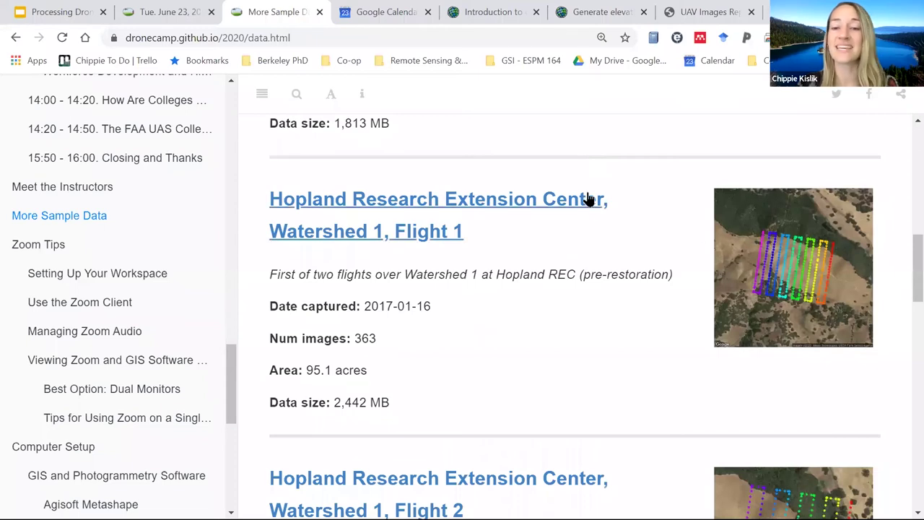
{"action": "scroll", "coordinate": [587, 200], "scroll_direction": "down", "scroll_amount": 4}
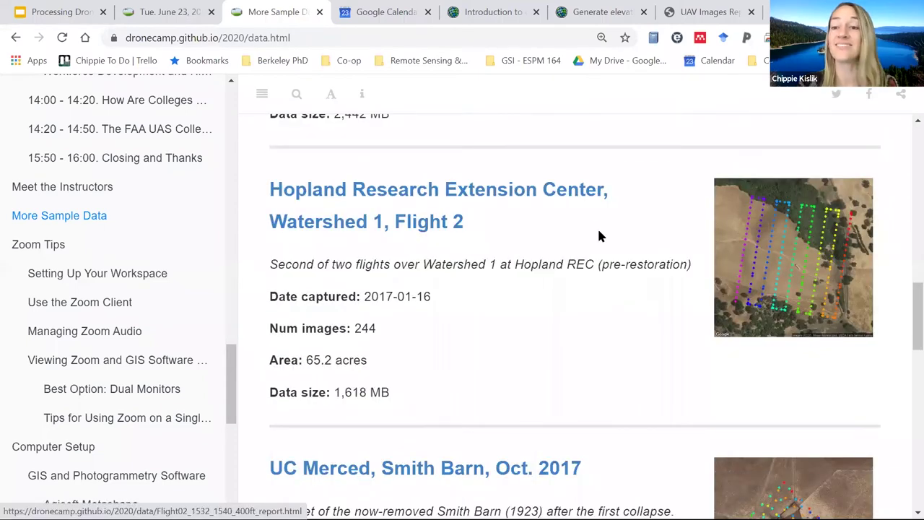
{"action": "scroll", "coordinate": [598, 235], "scroll_direction": "down", "scroll_amount": 5}
{"action": "scroll", "coordinate": [598, 231], "scroll_direction": "down", "scroll_amount": 6}
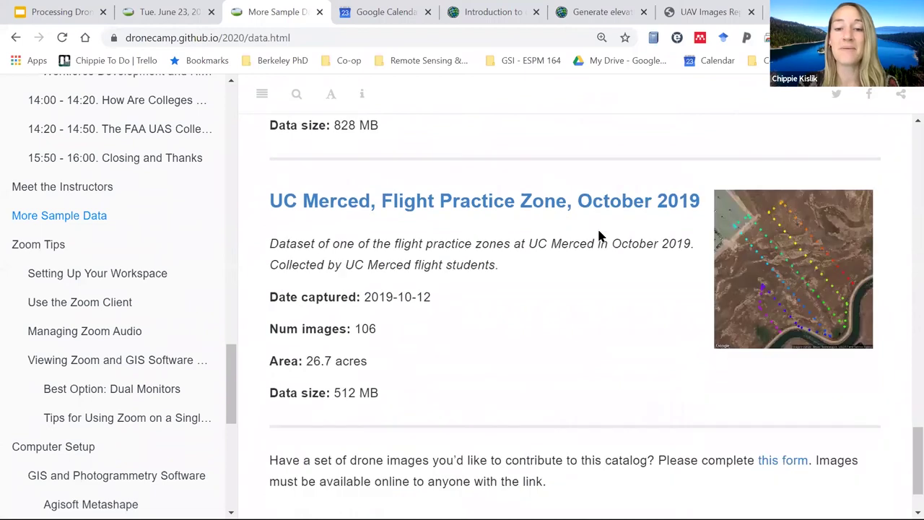
{"action": "scroll", "coordinate": [598, 231], "scroll_direction": "up", "scroll_amount": 10}
{"action": "scroll", "coordinate": [598, 235], "scroll_direction": "up", "scroll_amount": 10}
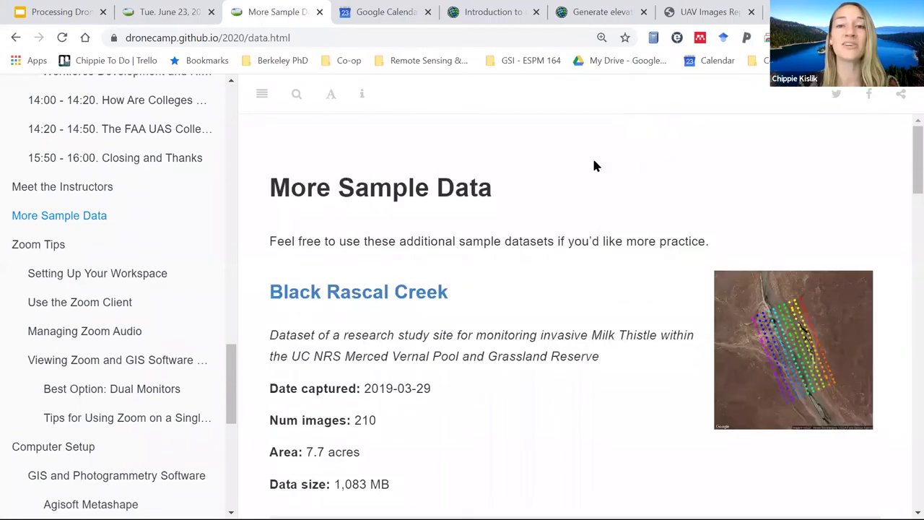
{"action": "left_click", "coordinate": [703, 10]}
{"action": "scroll", "coordinate": [796, 216], "scroll_direction": "up", "scroll_amount": 4}
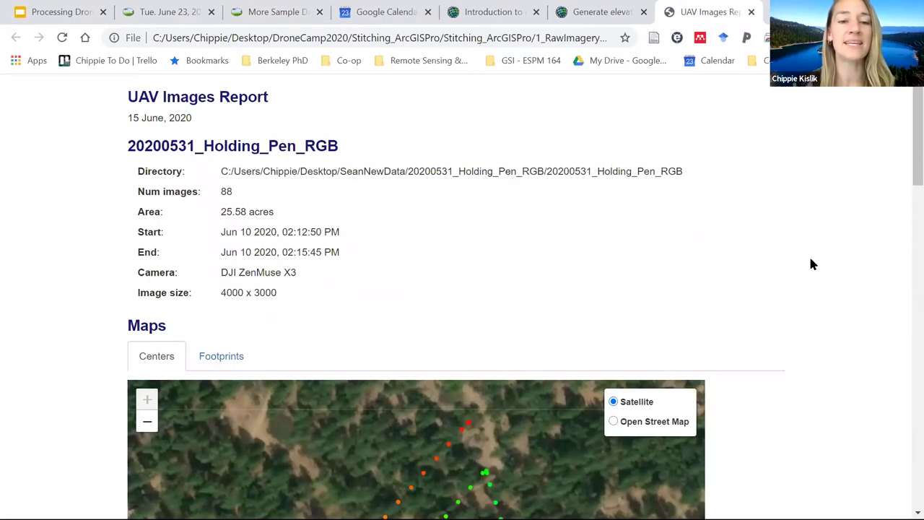
Step: Zoom the report's flight map out and back in, then switch its basemap to Open Street Map
{"action": "scroll", "coordinate": [812, 264], "scroll_direction": "down", "scroll_amount": 5}
{"action": "scroll", "coordinate": [701, 254], "scroll_direction": "up", "scroll_amount": 1}
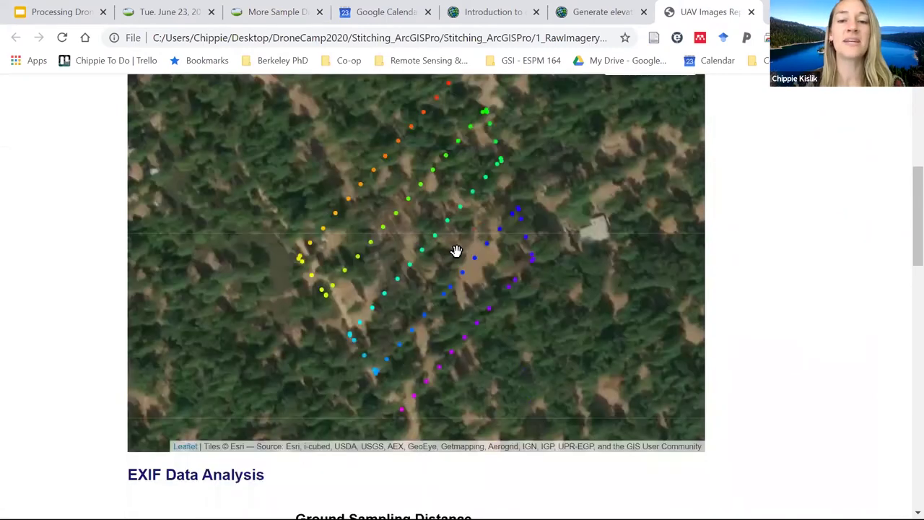
{"action": "scroll", "coordinate": [457, 250], "scroll_direction": "down", "scroll_amount": 3}
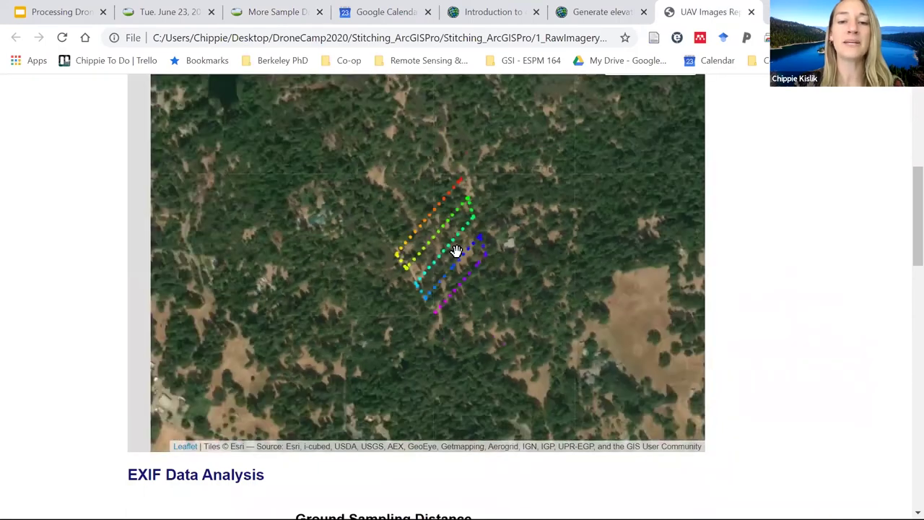
{"action": "scroll", "coordinate": [457, 258], "scroll_direction": "down", "scroll_amount": 3}
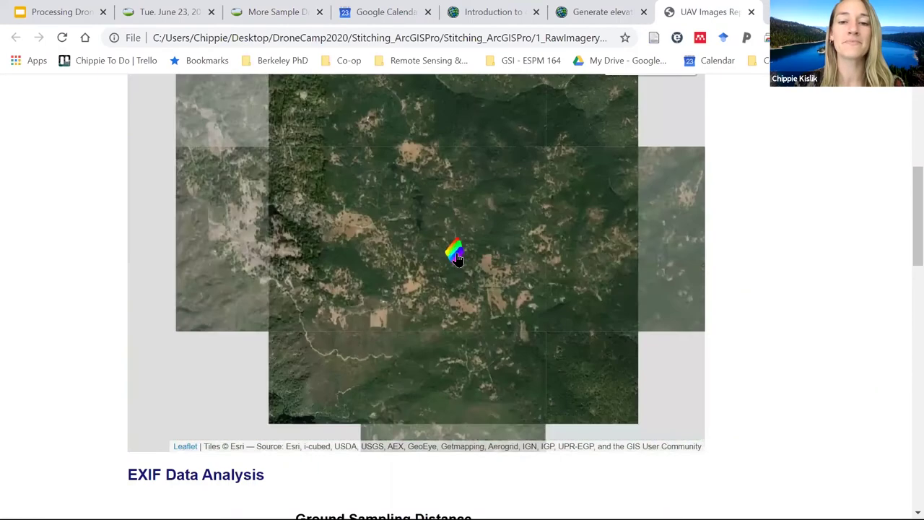
{"action": "scroll", "coordinate": [456, 257], "scroll_direction": "down", "scroll_amount": 2}
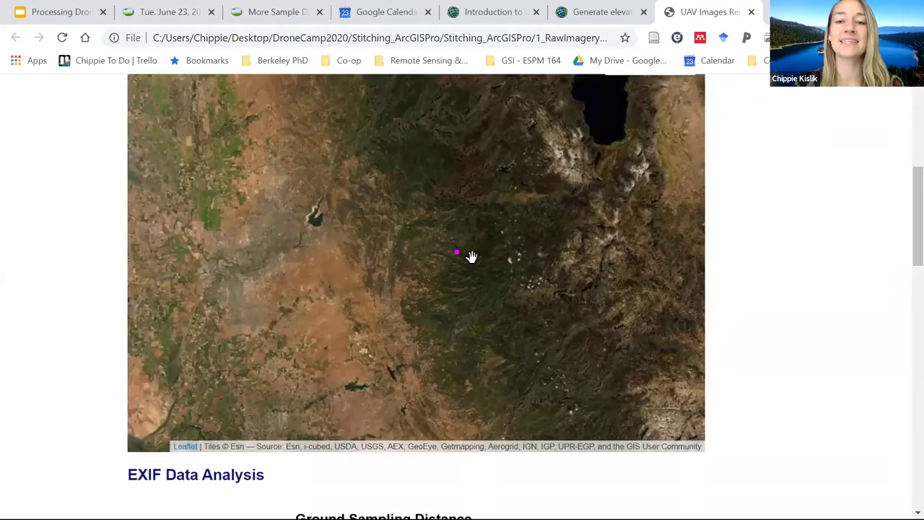
{"action": "scroll", "coordinate": [471, 215], "scroll_direction": "up", "scroll_amount": 1}
{"action": "scroll", "coordinate": [465, 213], "scroll_direction": "up", "scroll_amount": 3}
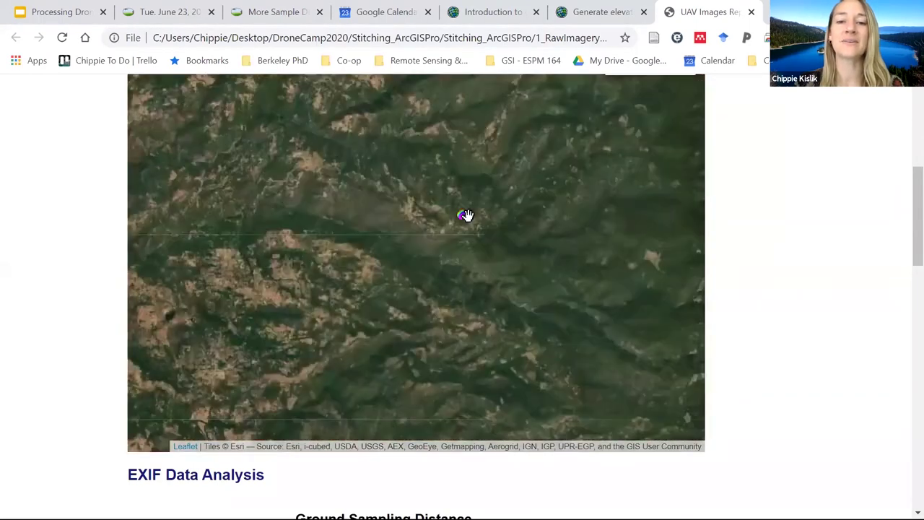
{"action": "scroll", "coordinate": [451, 224], "scroll_direction": "up", "scroll_amount": 3}
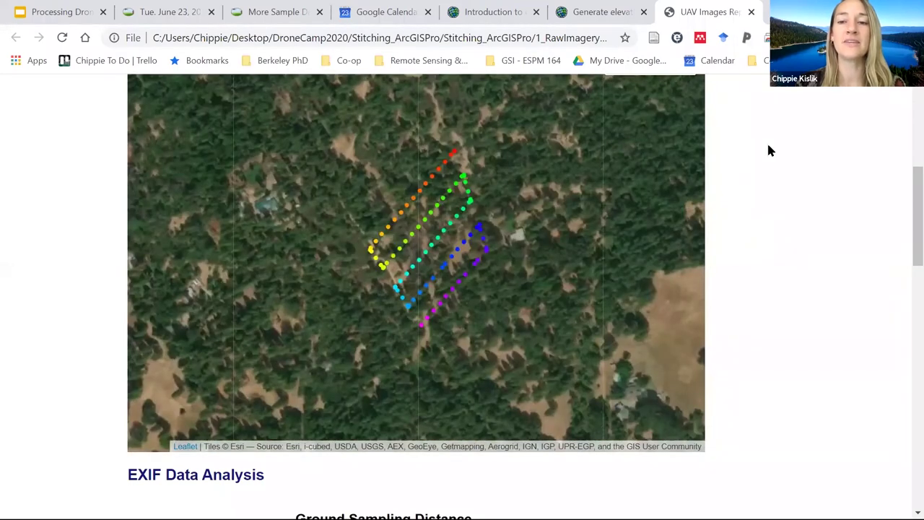
{"action": "scroll", "coordinate": [769, 150], "scroll_direction": "up", "scroll_amount": 2}
{"action": "left_click", "coordinate": [613, 205]}
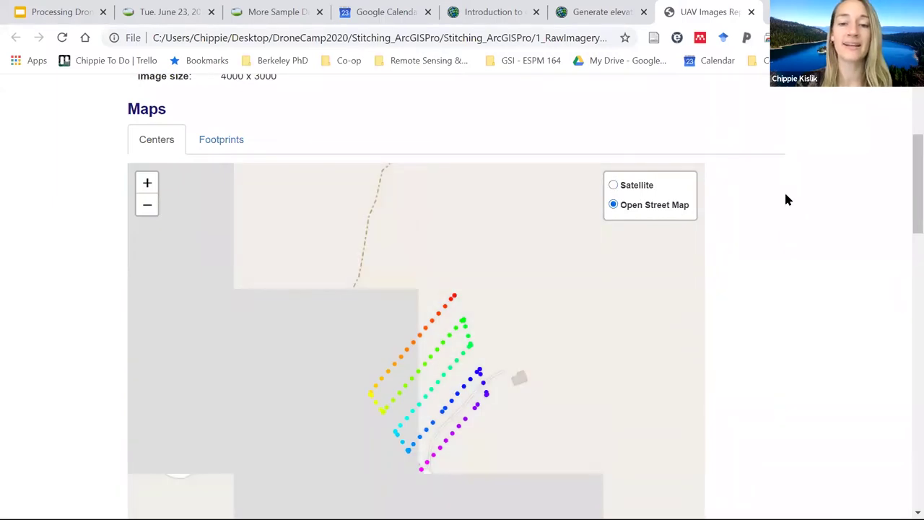
{"action": "scroll", "coordinate": [786, 200], "scroll_direction": "down", "scroll_amount": 4}
{"action": "scroll", "coordinate": [786, 200], "scroll_direction": "down", "scroll_amount": 4}
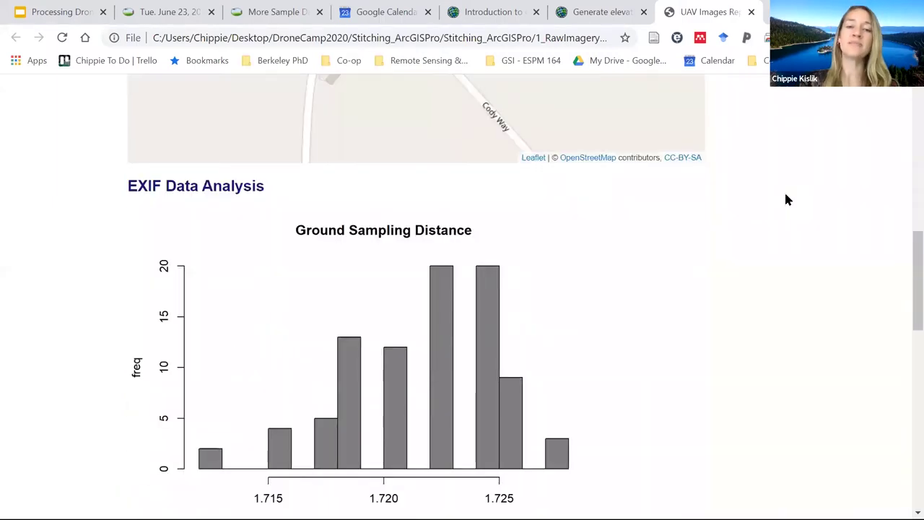
{"action": "scroll", "coordinate": [786, 199], "scroll_direction": "up", "scroll_amount": 1}
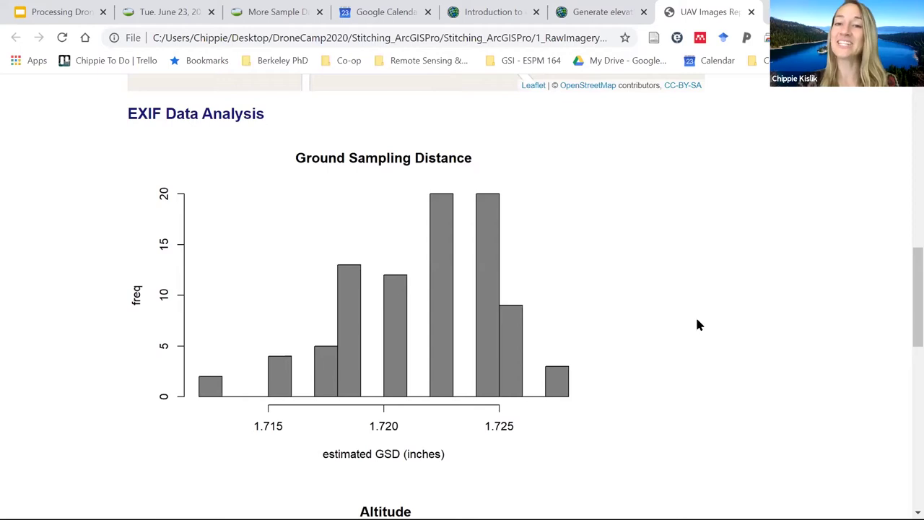
{"action": "scroll", "coordinate": [745, 290], "scroll_direction": "down", "scroll_amount": 6}
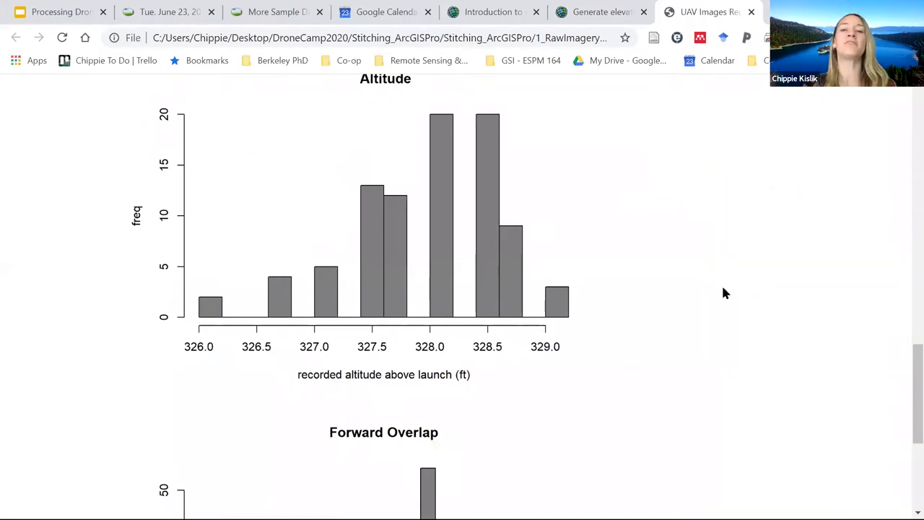
{"action": "scroll", "coordinate": [725, 312], "scroll_direction": "down", "scroll_amount": 4}
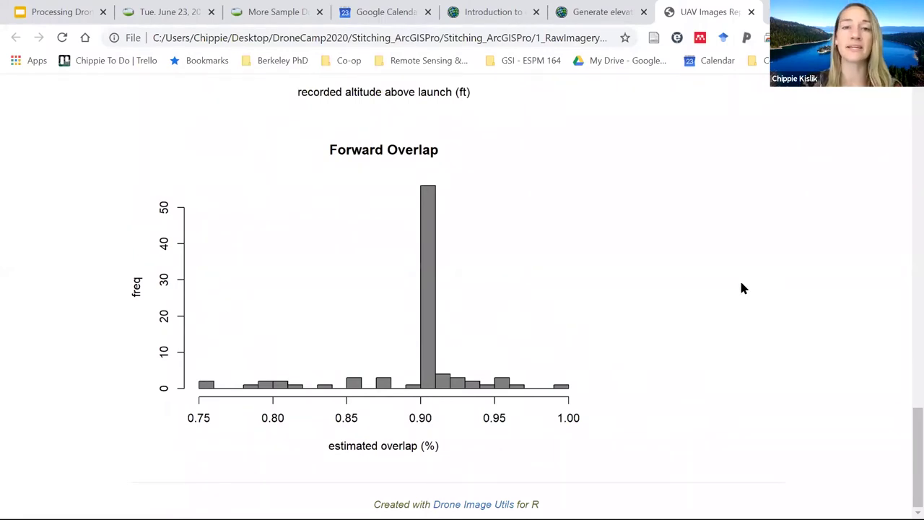
{"action": "scroll", "coordinate": [741, 284], "scroll_direction": "up", "scroll_amount": 20}
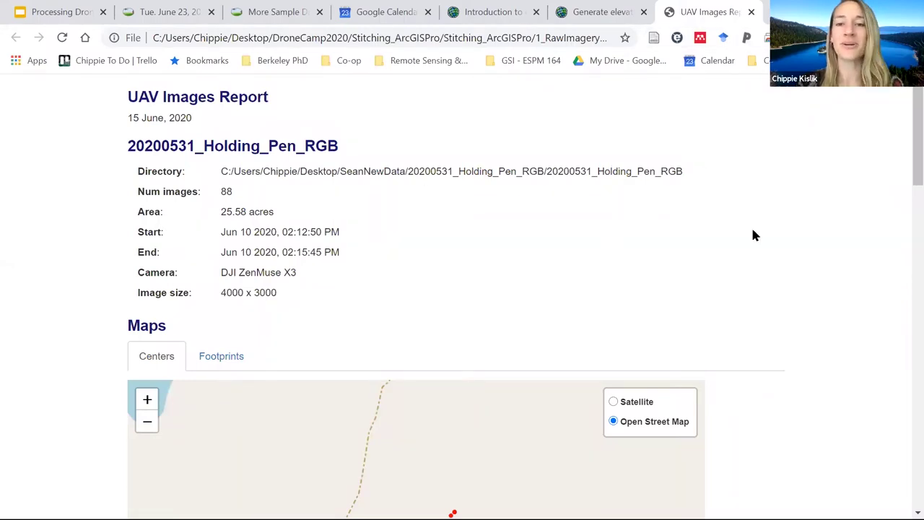
{"action": "scroll", "coordinate": [753, 233], "scroll_direction": "down", "scroll_amount": 10}
{"action": "scroll", "coordinate": [753, 235], "scroll_direction": "up", "scroll_amount": 10}
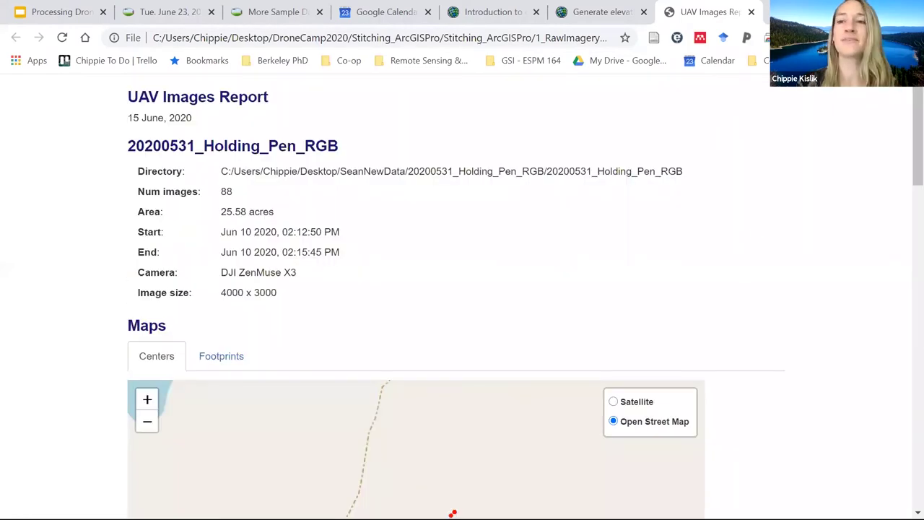
Step: Minimize Chrome and File Explorer and bring the HoldingPenRGB_stitch ArcGIS Pro project forward
{"action": "left_click", "coordinate": [841, 8]}
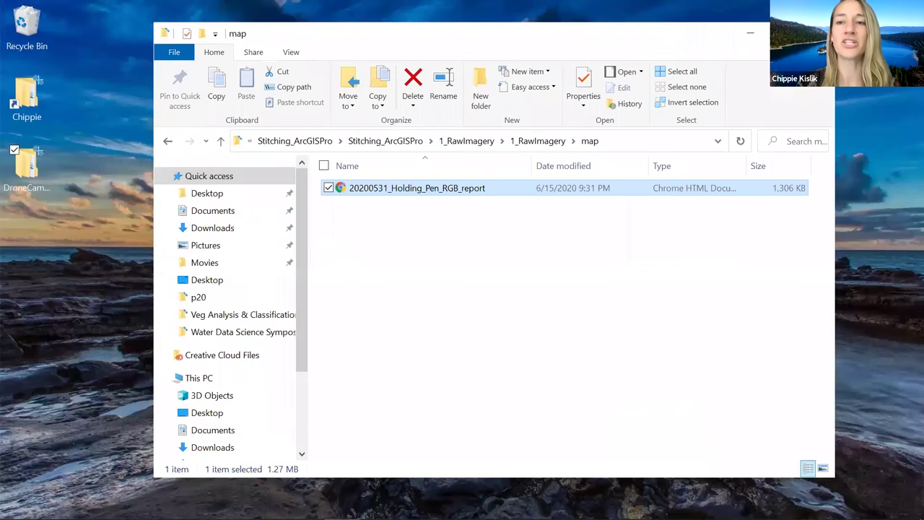
{"action": "left_click", "coordinate": [750, 31]}
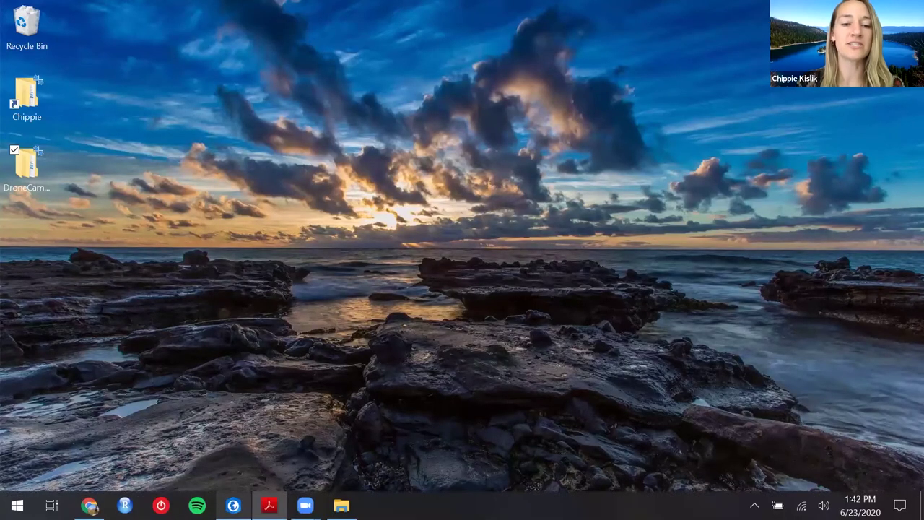
{"action": "mouse_move", "coordinate": [232, 506]}
{"action": "left_click", "coordinate": [225, 442]}
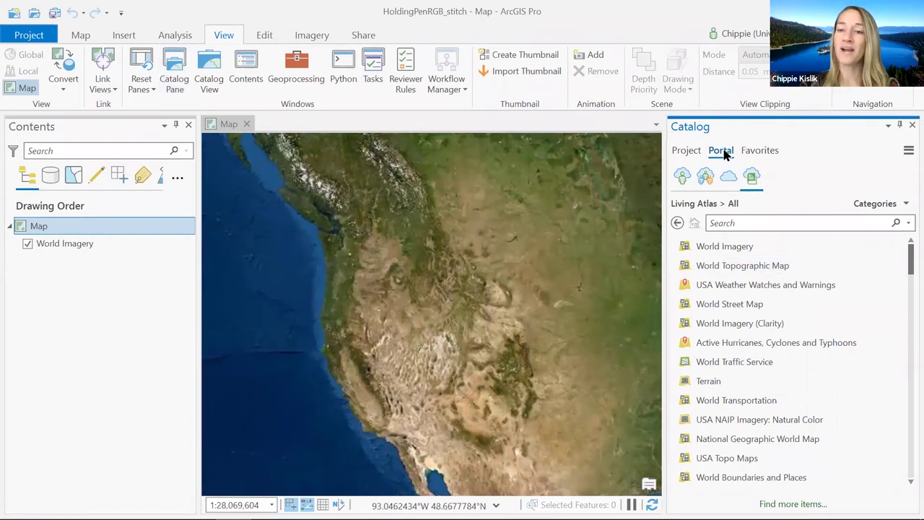
Step: Switch the Catalog pane to the Project tab to list Maps, Toolboxes, Databases, Folders
{"action": "left_click", "coordinate": [683, 152]}
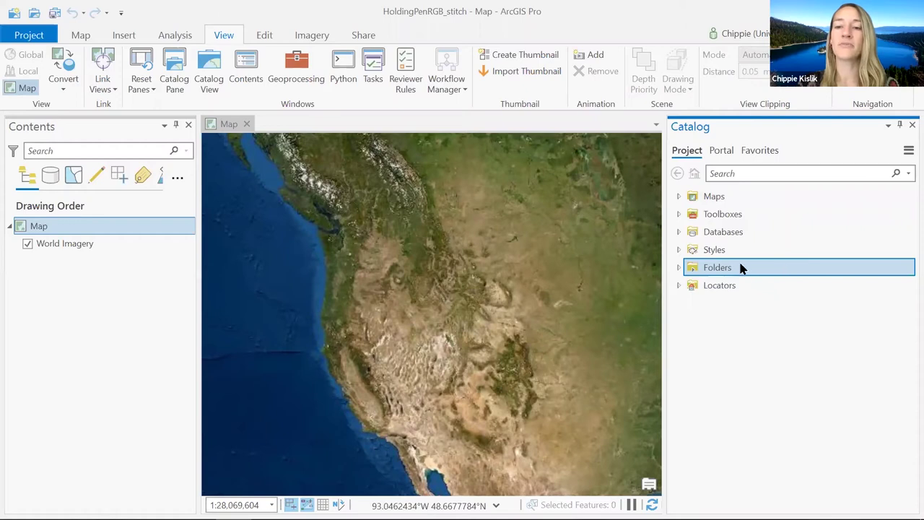
Step: Add a folder connection to Desktop > DroneCamp2020 > Stitching_ArcGISPro
{"action": "right_click", "coordinate": [768, 269]}
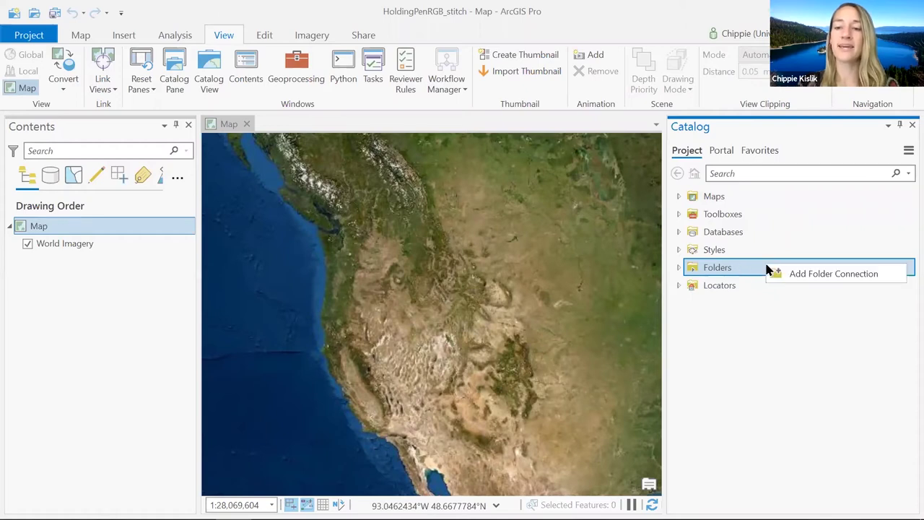
{"action": "left_click", "coordinate": [804, 270]}
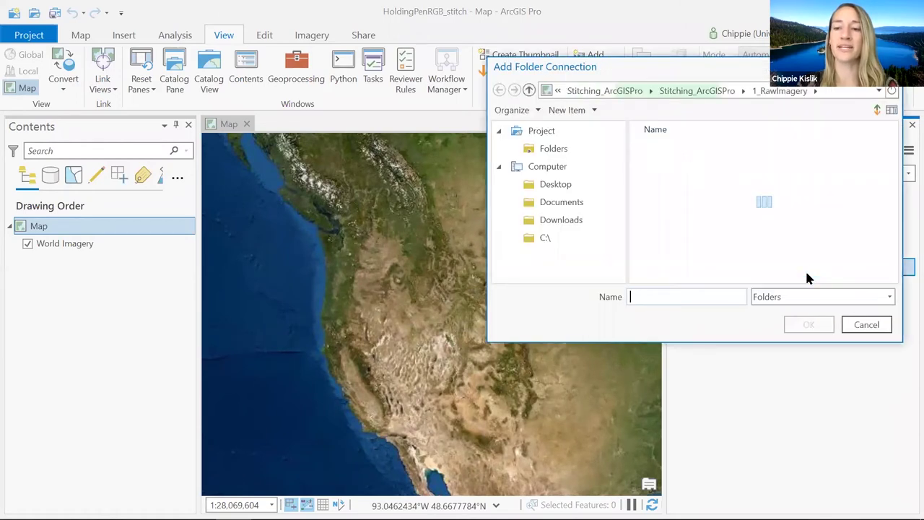
{"action": "left_click", "coordinate": [566, 187]}
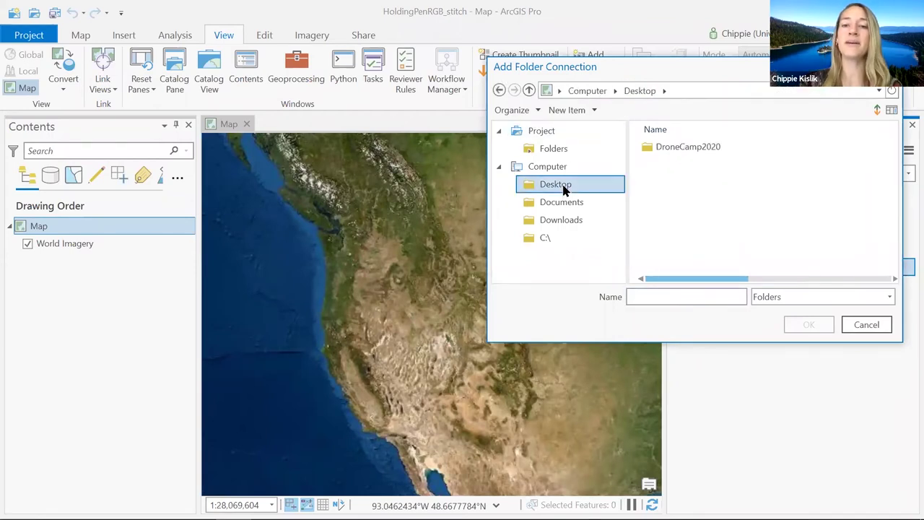
{"action": "double_click", "coordinate": [703, 148]}
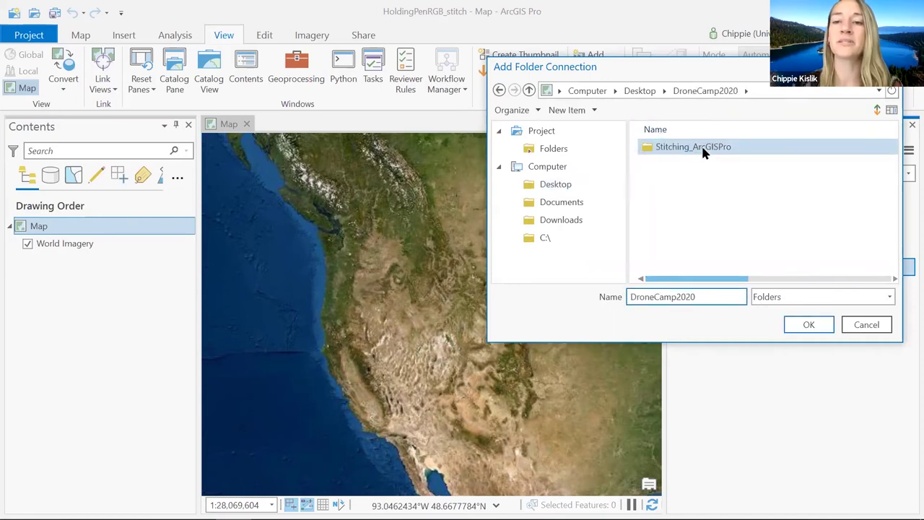
{"action": "double_click", "coordinate": [703, 148]}
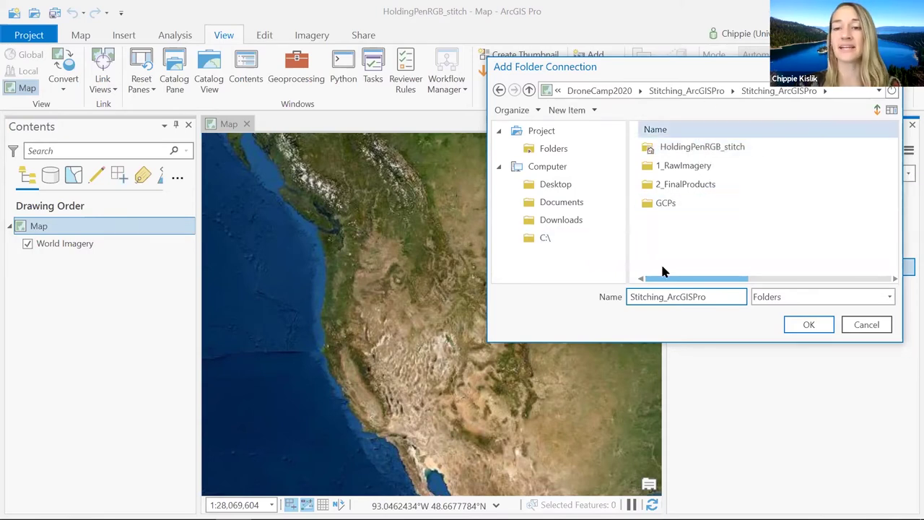
{"action": "left_click", "coordinate": [828, 331]}
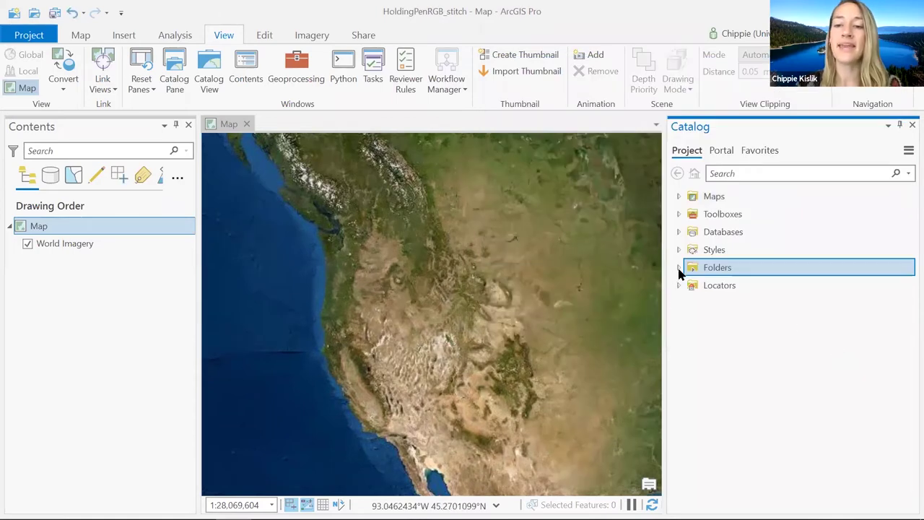
Step: Expand Folders and Stitching_ArcGISPro to confirm the connection, then collapse them
{"action": "left_click", "coordinate": [679, 267]}
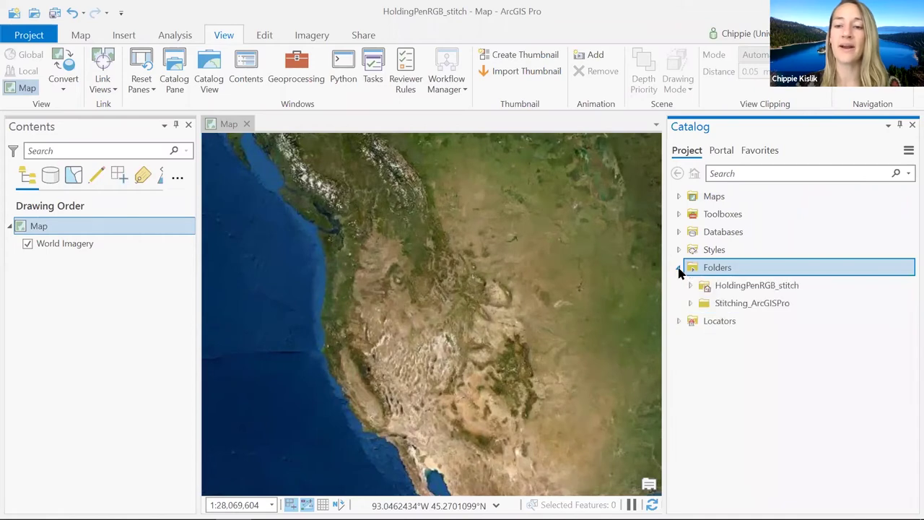
{"action": "left_click", "coordinate": [690, 303]}
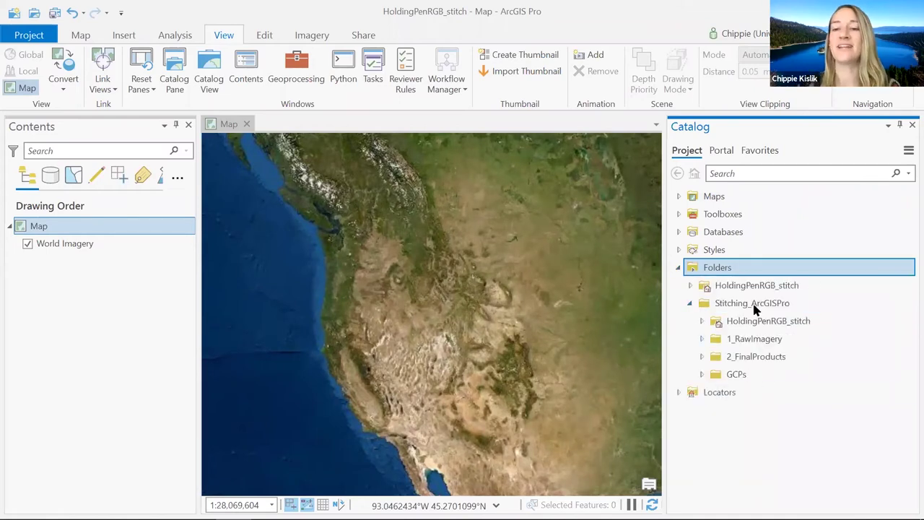
{"action": "left_click", "coordinate": [690, 303]}
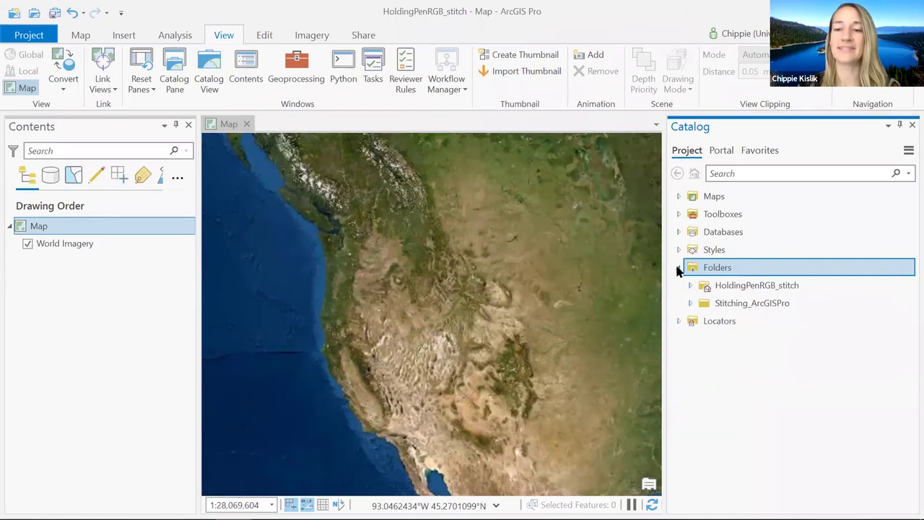
{"action": "left_click", "coordinate": [678, 267]}
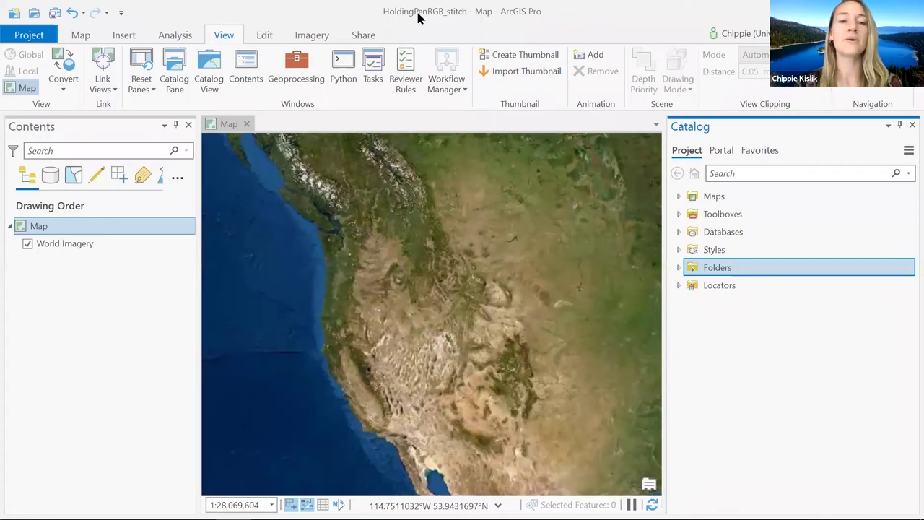
Step: Start a new Ortho Mapping workspace named HoldingPen, described 'Drone images from El Dorado County, CA'
{"action": "left_click", "coordinate": [318, 35]}
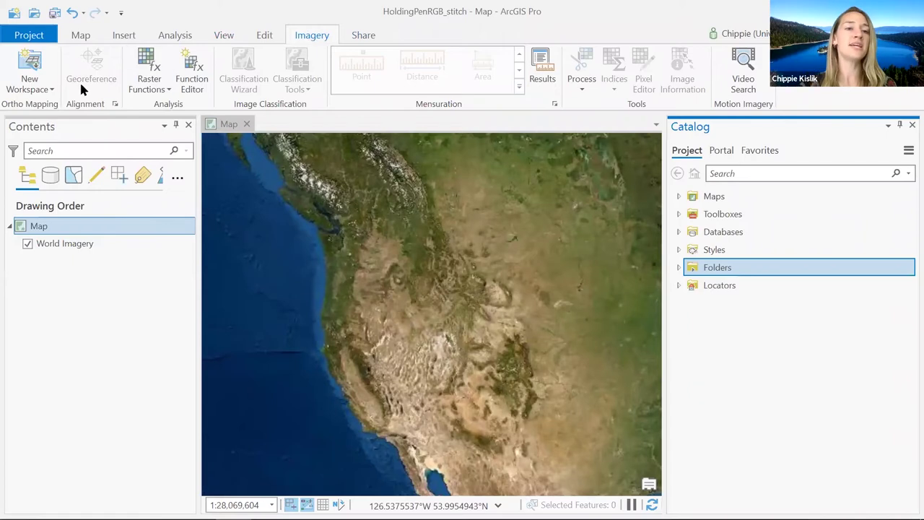
{"action": "left_click", "coordinate": [34, 61]}
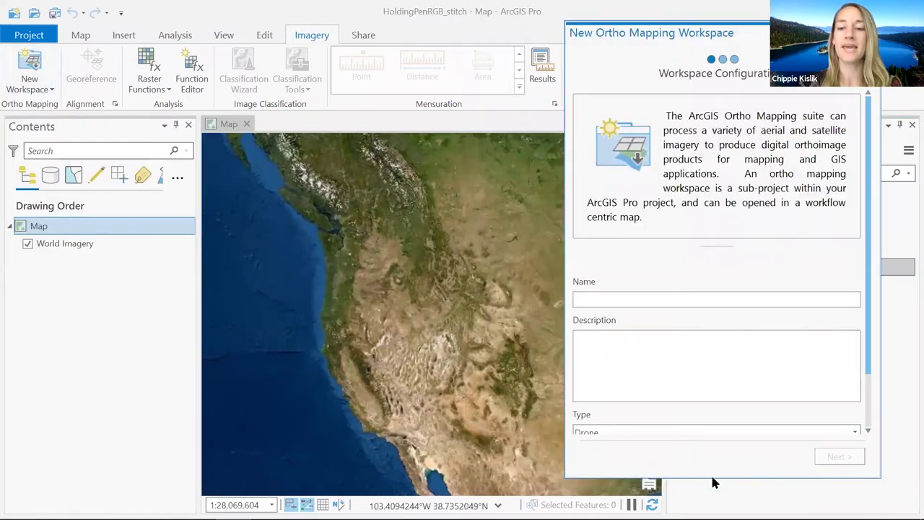
{"action": "left_click", "coordinate": [635, 299]}
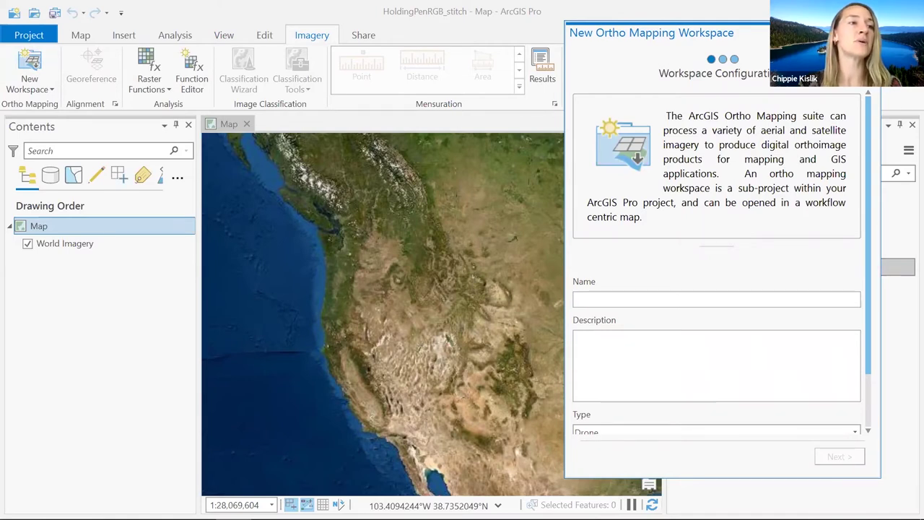
{"action": "type", "text": "HoldingPen"}
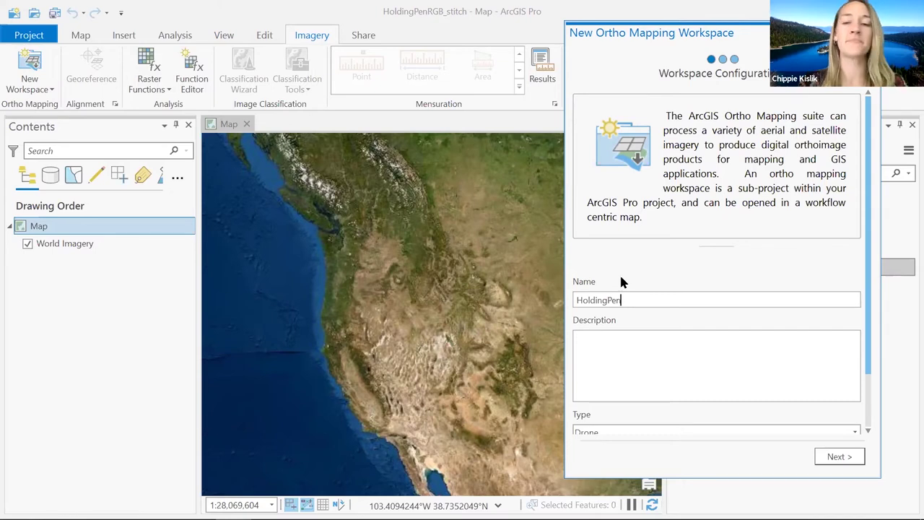
{"action": "left_click", "coordinate": [625, 370]}
{"action": "type", "text": "Drone images f"}
{"action": "type", "text": "rom El Dorad"}
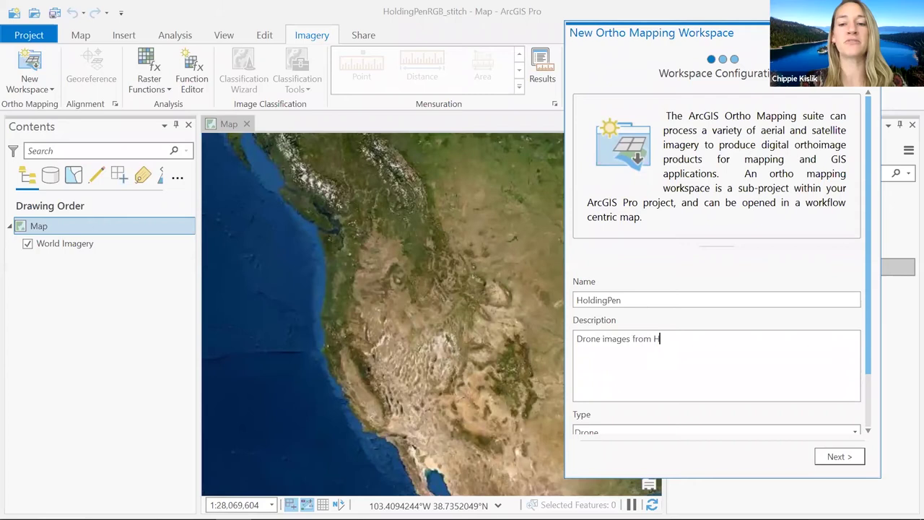
{"action": "type", "text": "o County, CA."}
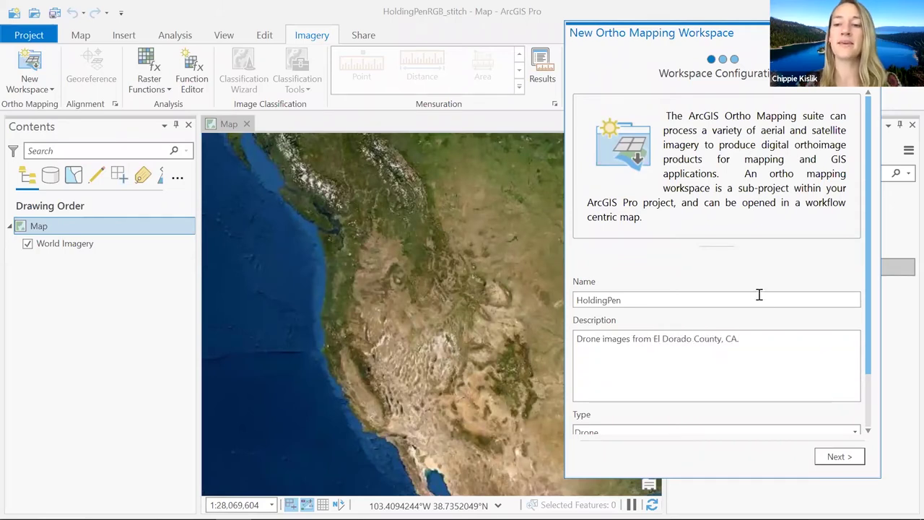
Step: Keep the workspace imagery type Drone and the basemap Topographic
{"action": "scroll", "coordinate": [868, 274], "scroll_direction": "down", "scroll_amount": 3}
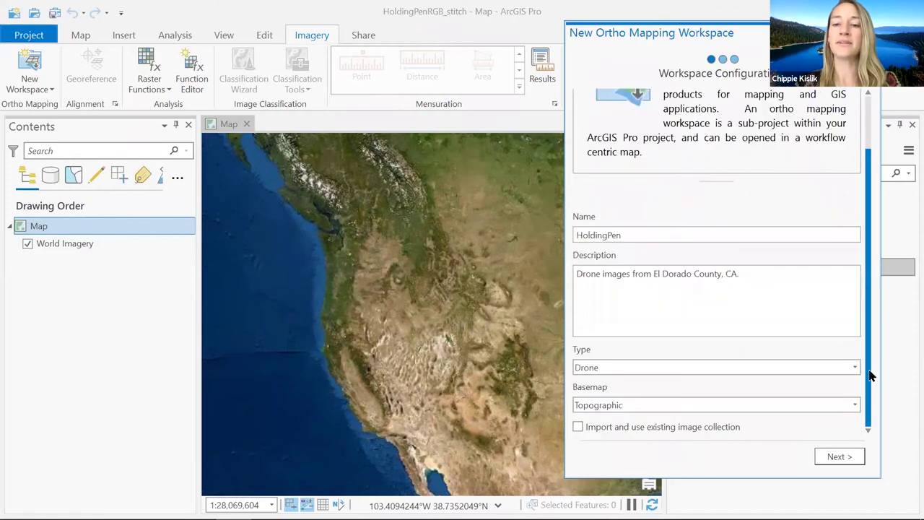
{"action": "left_click", "coordinate": [853, 368]}
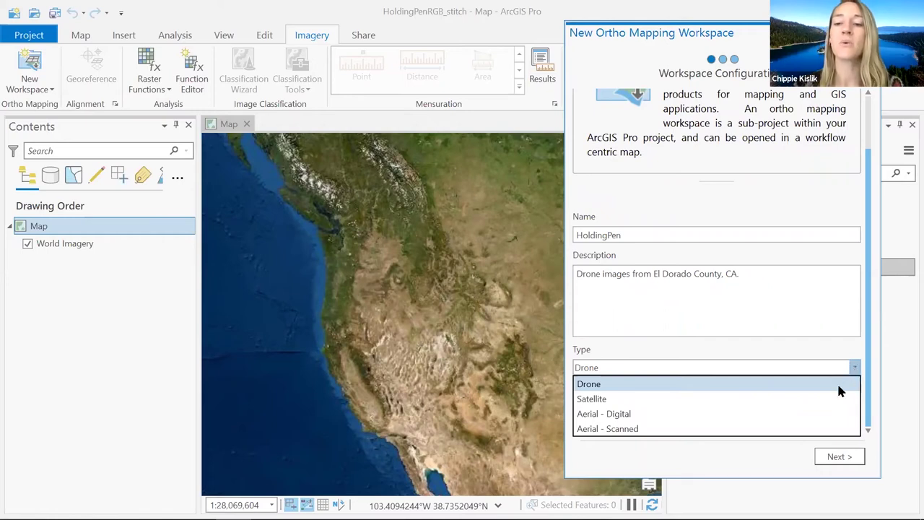
{"action": "left_click", "coordinate": [838, 386]}
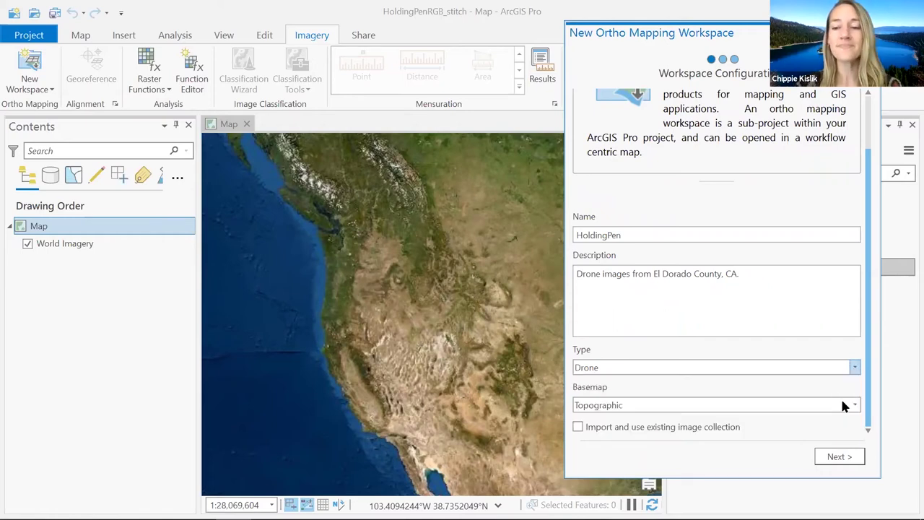
{"action": "left_click", "coordinate": [854, 405]}
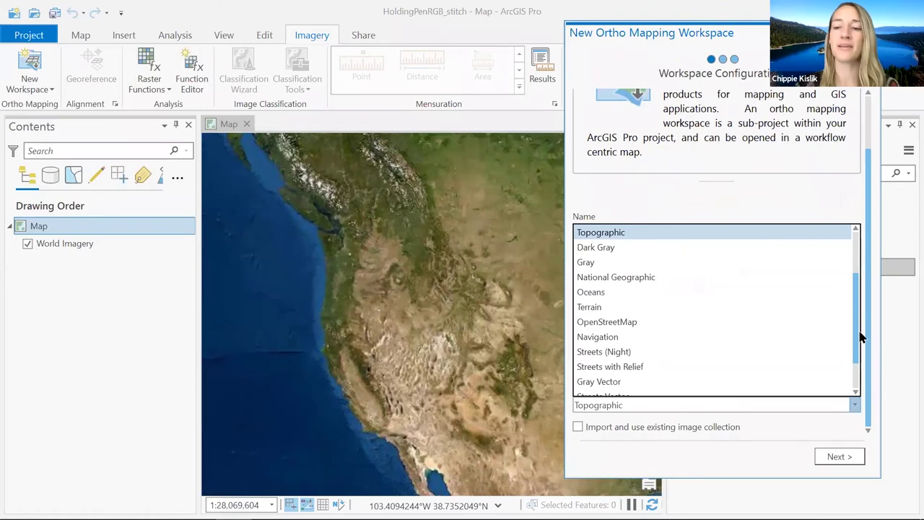
{"action": "scroll", "coordinate": [859, 334], "scroll_direction": "up", "scroll_amount": 2}
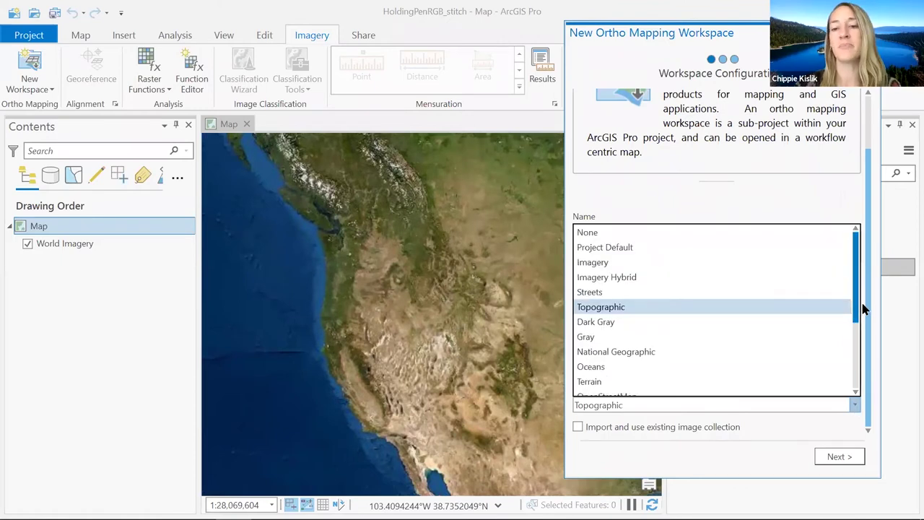
{"action": "scroll", "coordinate": [861, 310], "scroll_direction": "down", "scroll_amount": 3}
{"action": "scroll", "coordinate": [860, 323], "scroll_direction": "up", "scroll_amount": 2}
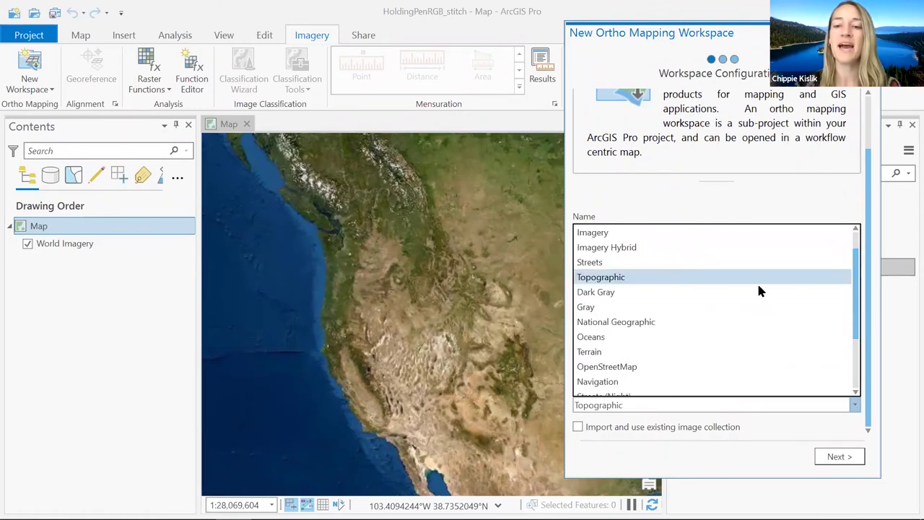
{"action": "left_click", "coordinate": [705, 274]}
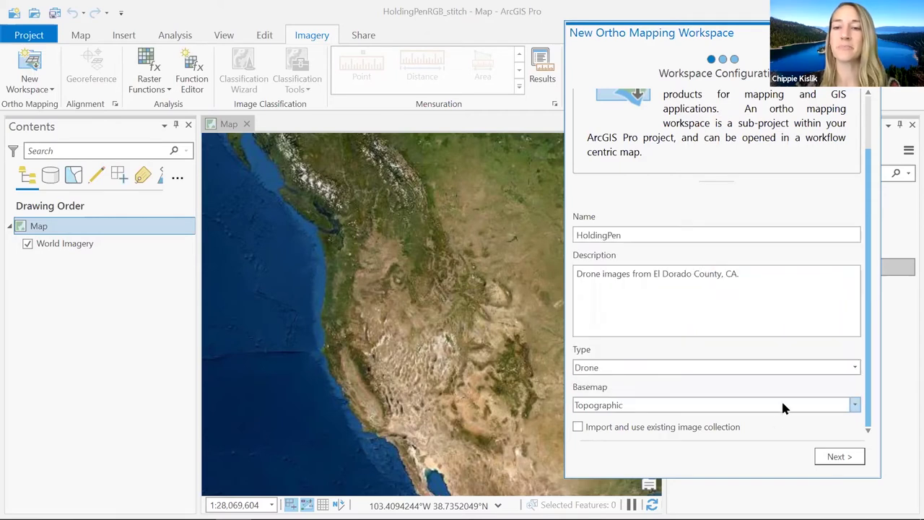
Step: Advance to Image Collection and browse Project Folders to Stitching_ArcGISPro > 1_RawImagery
{"action": "left_click", "coordinate": [834, 457]}
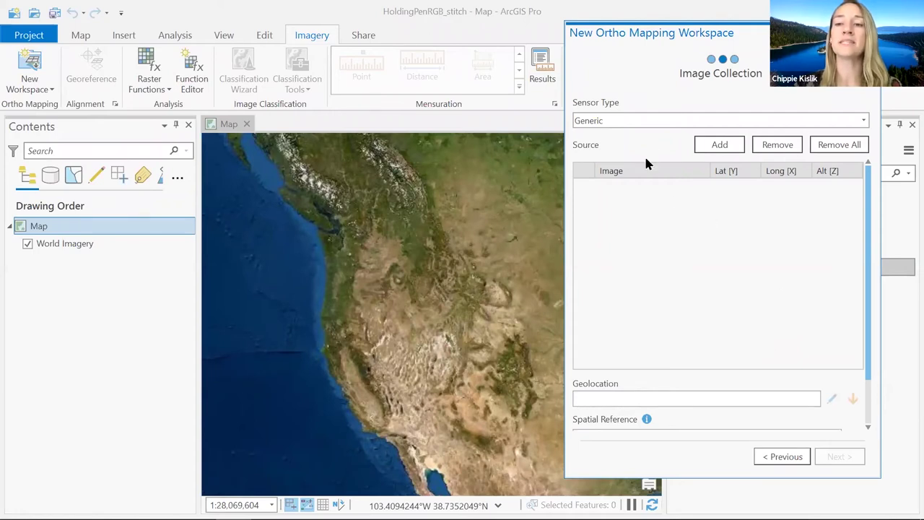
{"action": "left_click", "coordinate": [719, 146]}
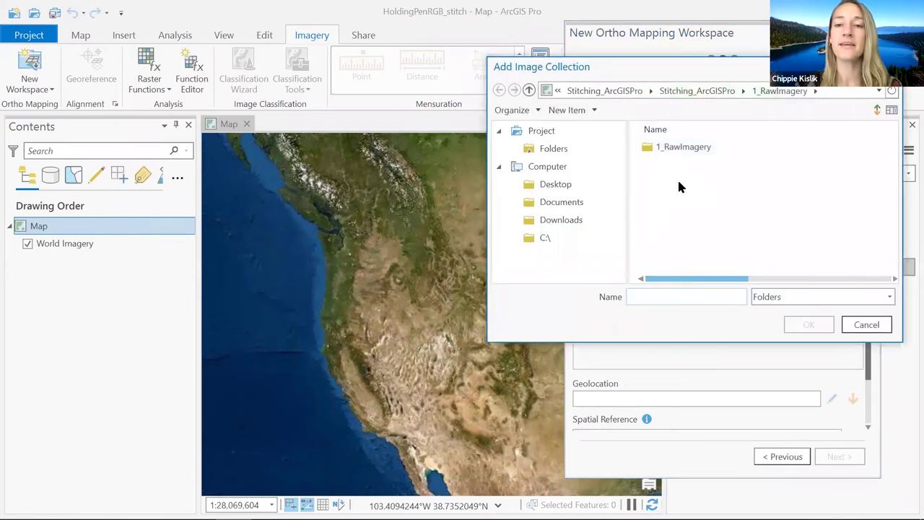
{"action": "left_click", "coordinate": [557, 149]}
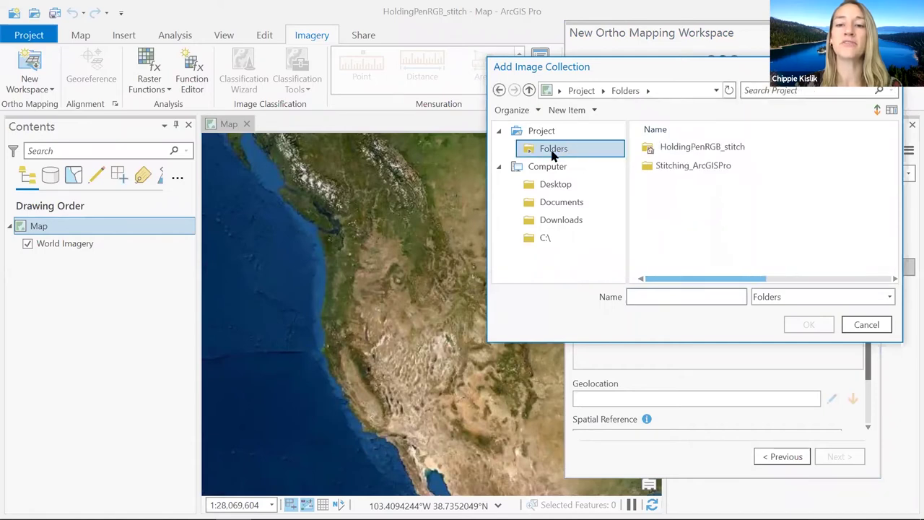
{"action": "left_click", "coordinate": [692, 167]}
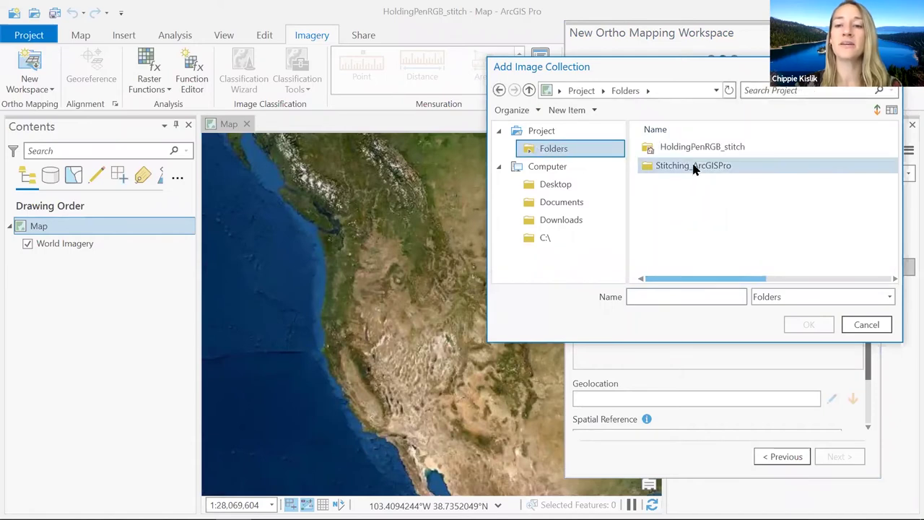
{"action": "double_click", "coordinate": [692, 166]}
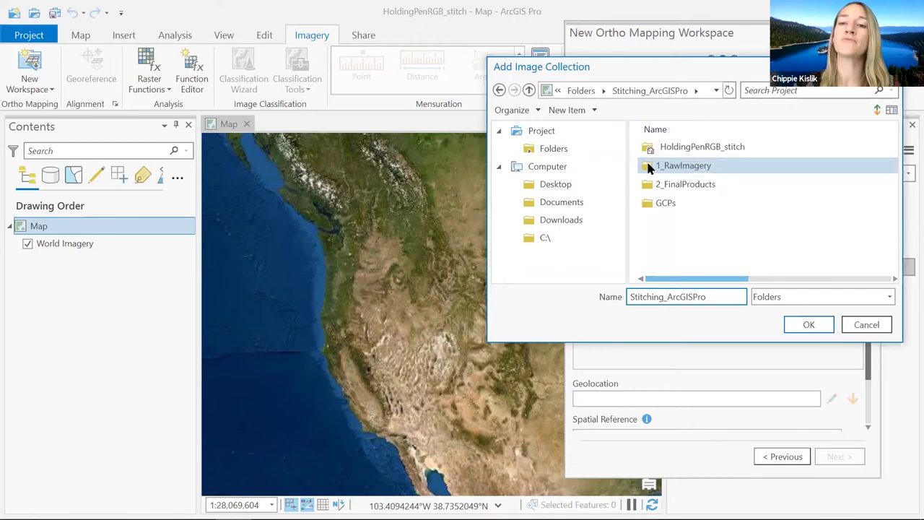
{"action": "double_click", "coordinate": [701, 165]}
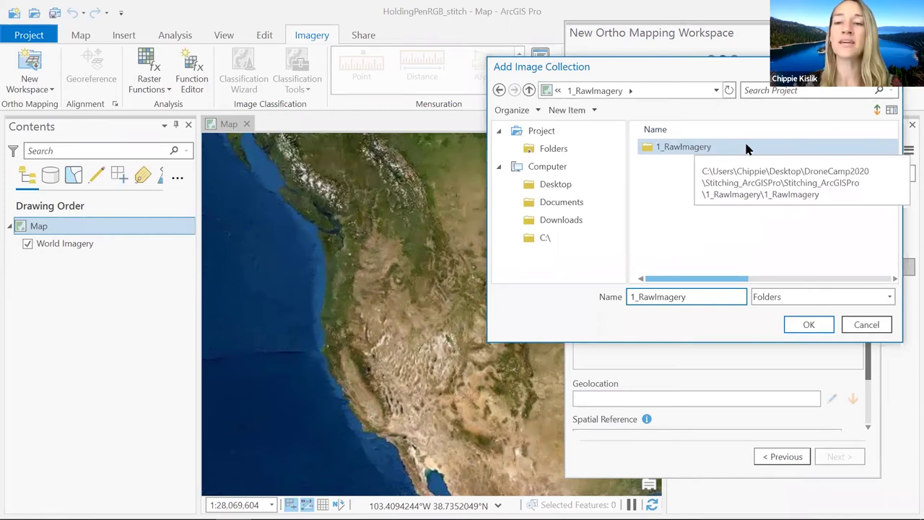
{"action": "left_click", "coordinate": [802, 325]}
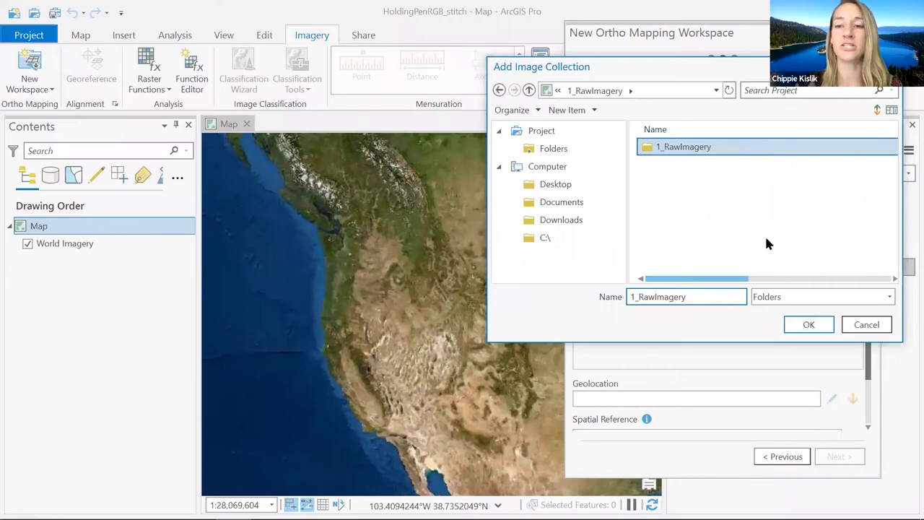
{"action": "double_click", "coordinate": [736, 148]}
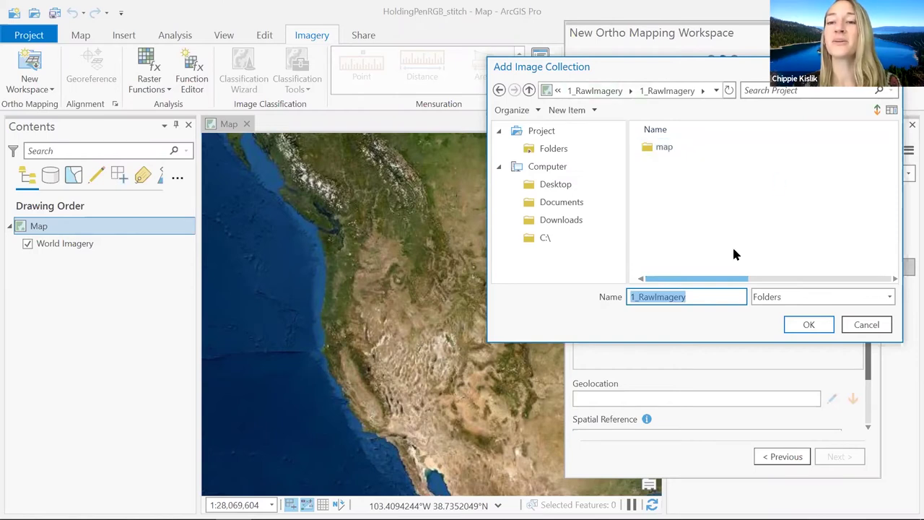
{"action": "left_click", "coordinate": [529, 90]}
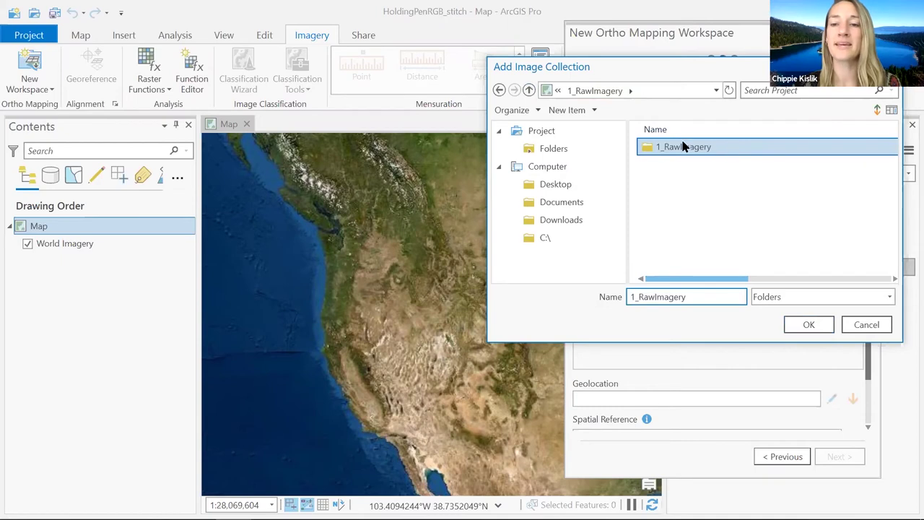
Step: Load the raw DJI JPG images with EXIF geolocation, WGS_1984_UTM_Zone_10N spatial reference and FC350 camera model
{"action": "left_click", "coordinate": [805, 324]}
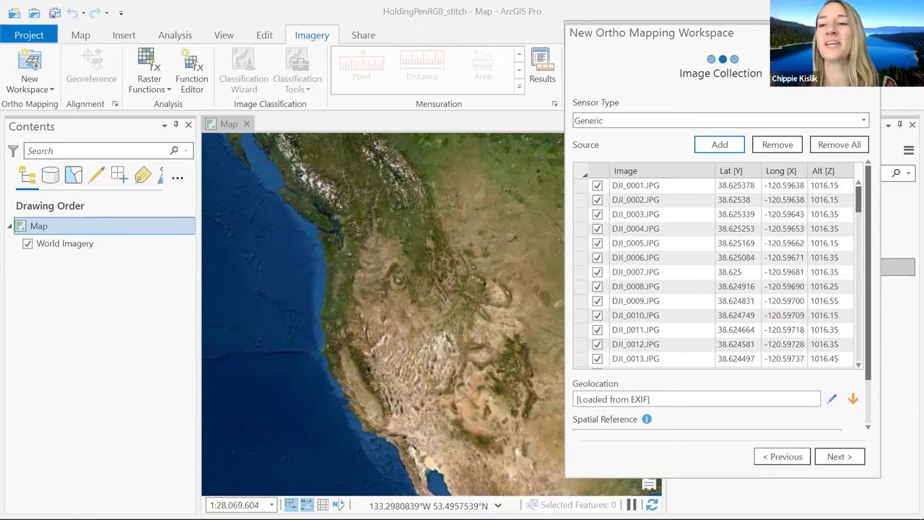
{"action": "left_click_drag", "start_coordinate": [859, 200], "coordinate": [869, 257]}
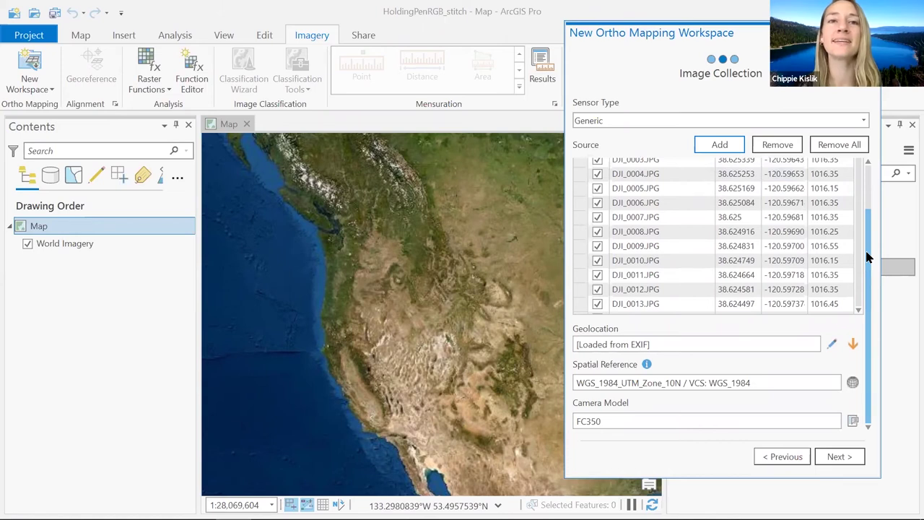
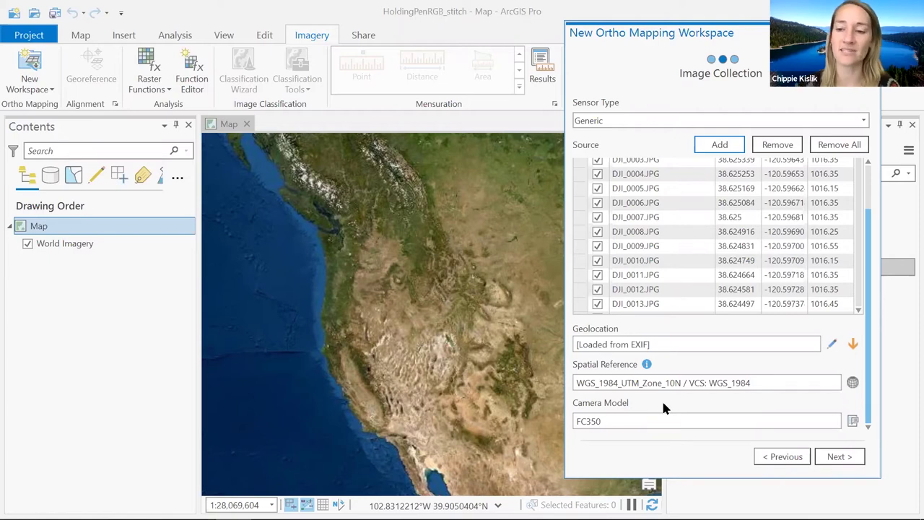
Step: Advance the wizard to Data Loader Options, keeping Average Elevation from DEM as the elevation source
{"action": "left_click", "coordinate": [835, 457]}
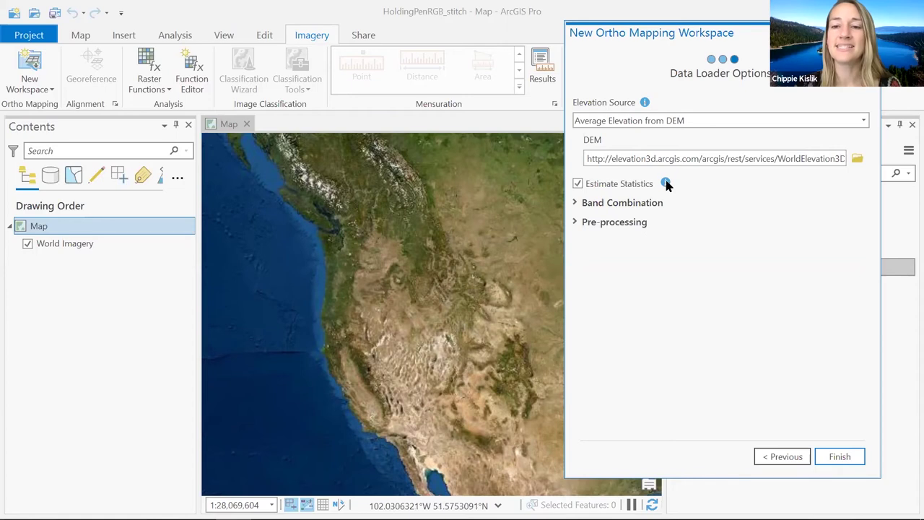
Step: Inspect the Band Combination and Pre-processing sections, leaving all data loader defaults unchanged
{"action": "mouse_move", "coordinate": [665, 185]}
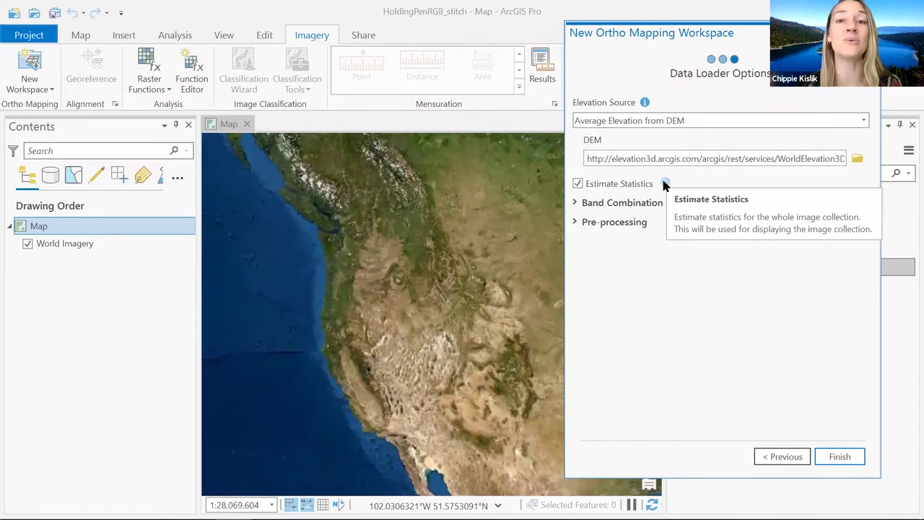
{"action": "left_click", "coordinate": [575, 204]}
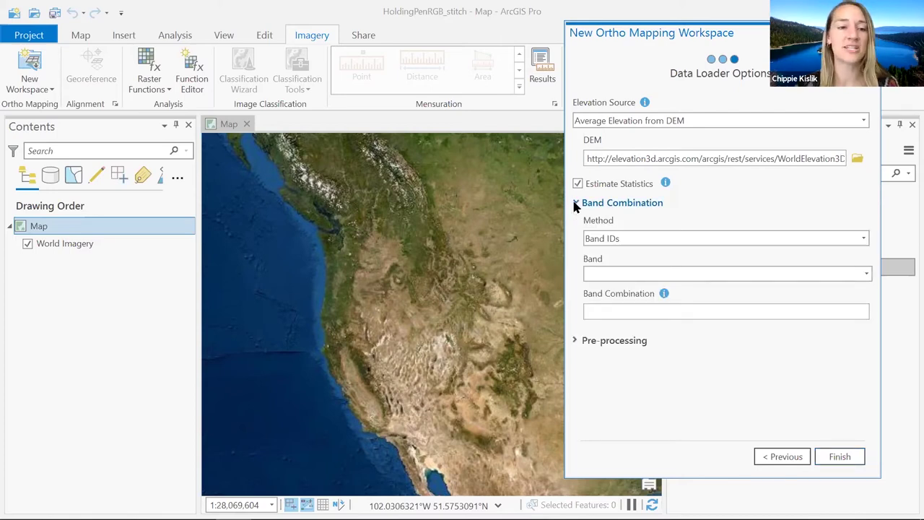
{"action": "left_click", "coordinate": [575, 203]}
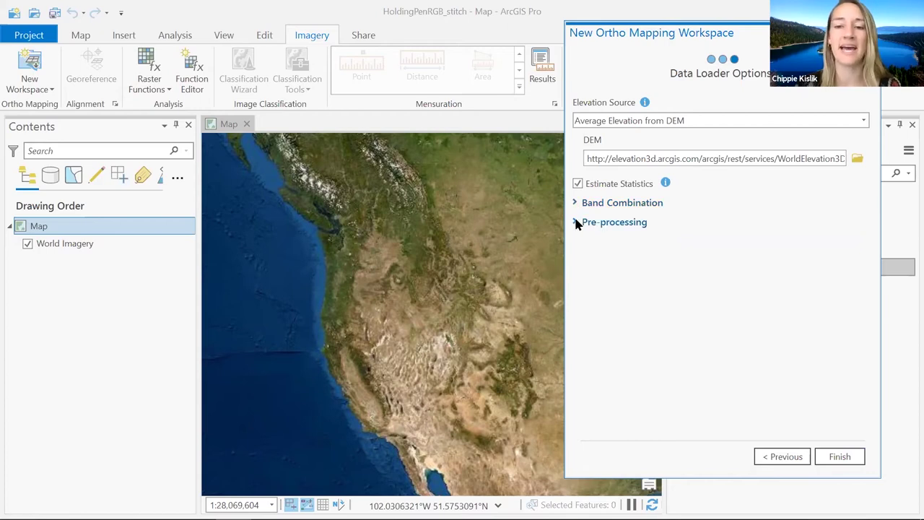
{"action": "left_click", "coordinate": [575, 223]}
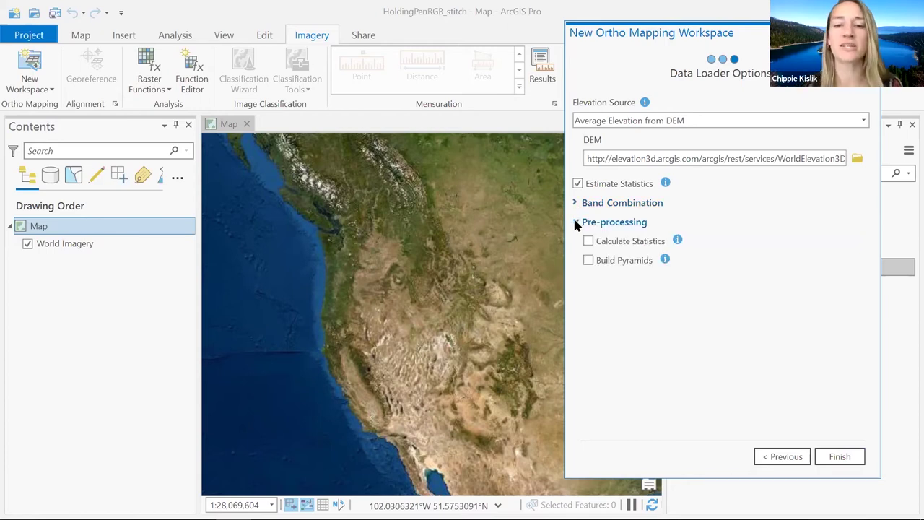
{"action": "left_click", "coordinate": [575, 223]}
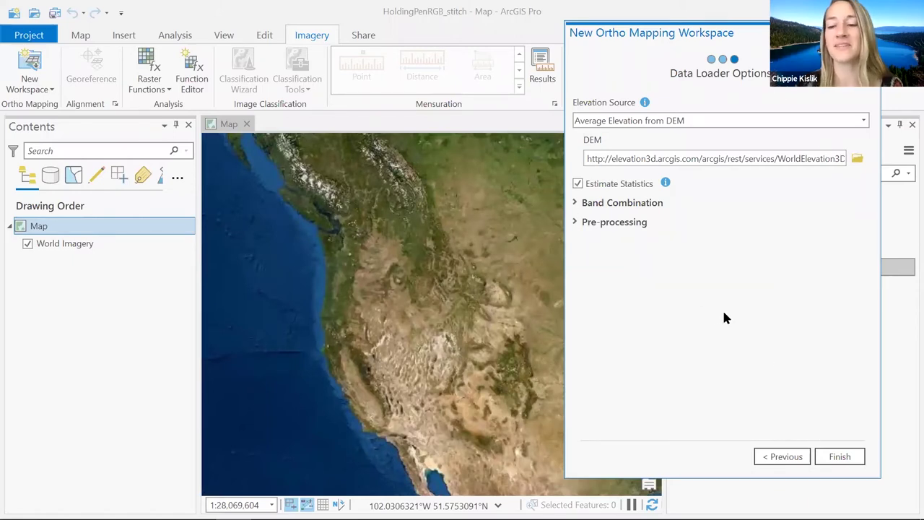
Step: Build the HoldingPen workspace, check its success log, and enlarge the map above the log
{"action": "left_click", "coordinate": [840, 457]}
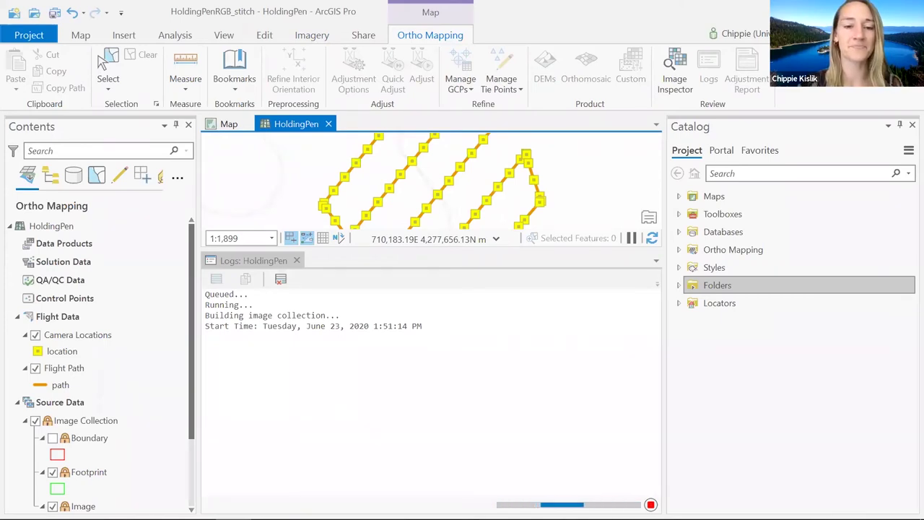
{"action": "left_click", "coordinate": [237, 262]}
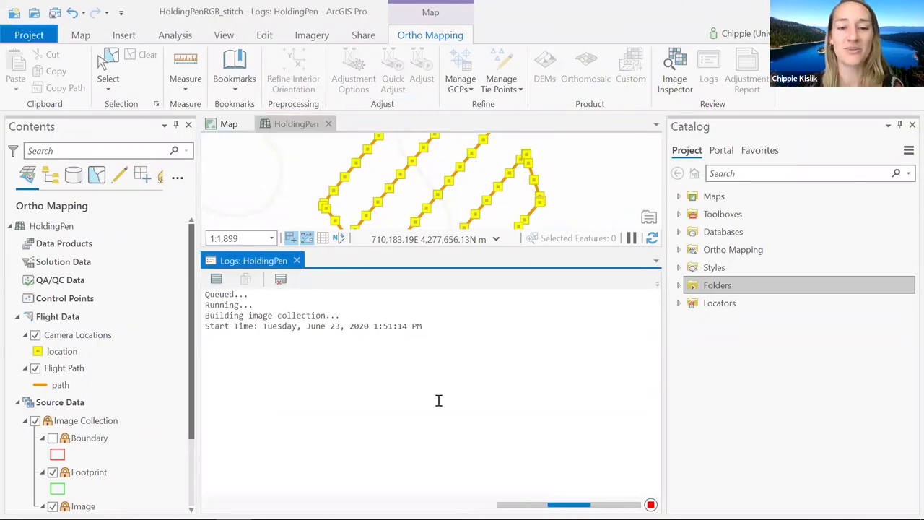
{"action": "left_click_drag", "start_coordinate": [426, 247], "coordinate": [421, 308]}
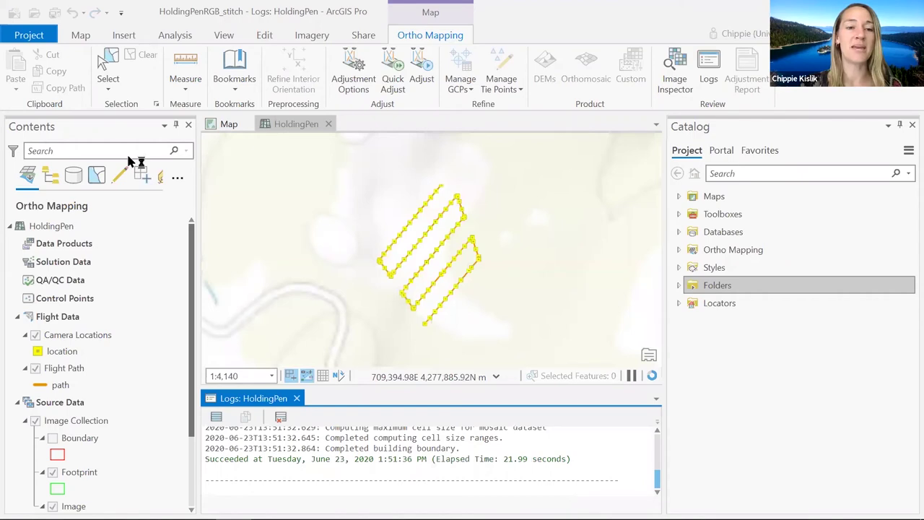
{"action": "left_click", "coordinate": [64, 243]}
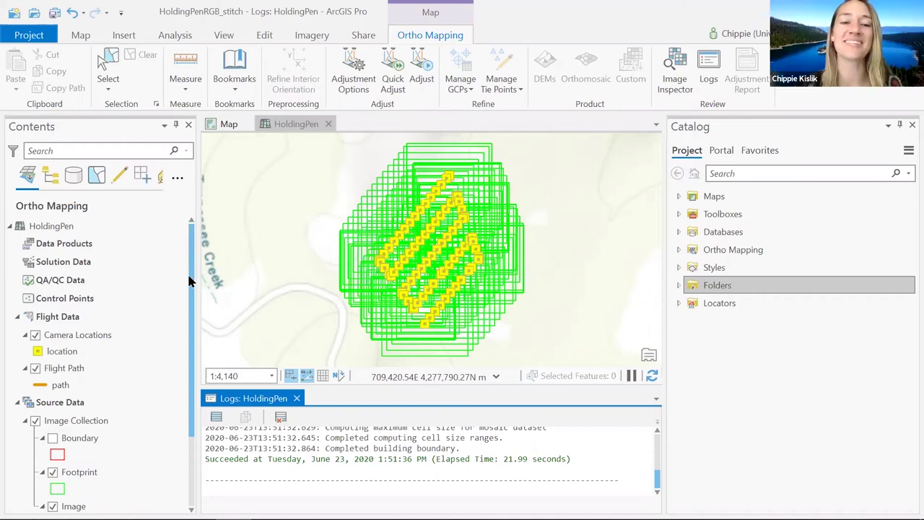
Step: Toggle the Camera Locations and Flight Path layers off and back on to compare them
{"action": "scroll", "coordinate": [190, 226], "scroll_direction": "down", "scroll_amount": 2}
{"action": "scroll", "coordinate": [187, 225], "scroll_direction": "up", "scroll_amount": 1}
{"action": "scroll", "coordinate": [187, 225], "scroll_direction": "up", "scroll_amount": 1}
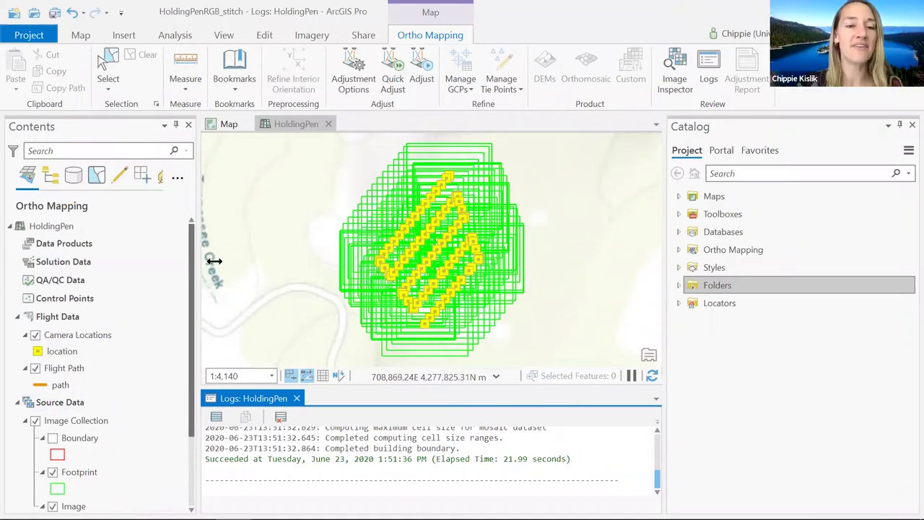
{"action": "left_click_drag", "start_coordinate": [192, 247], "coordinate": [192, 318]}
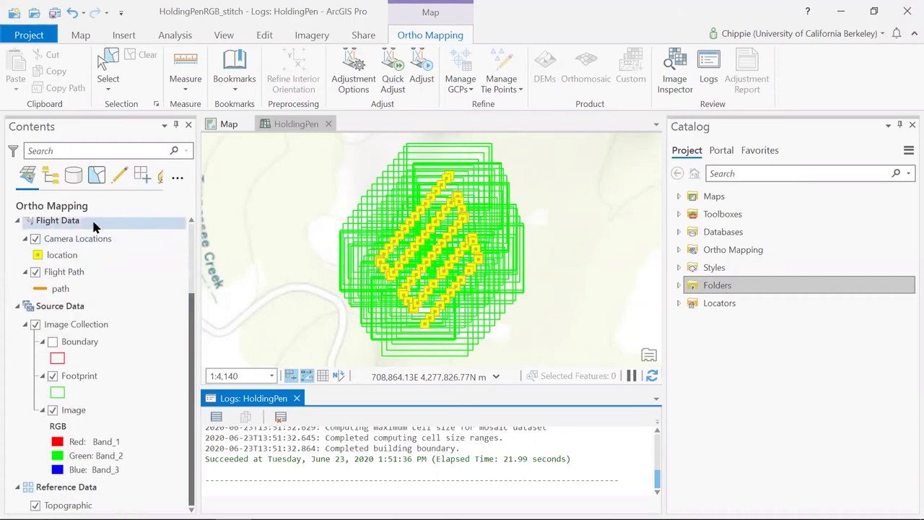
{"action": "left_click", "coordinate": [35, 239]}
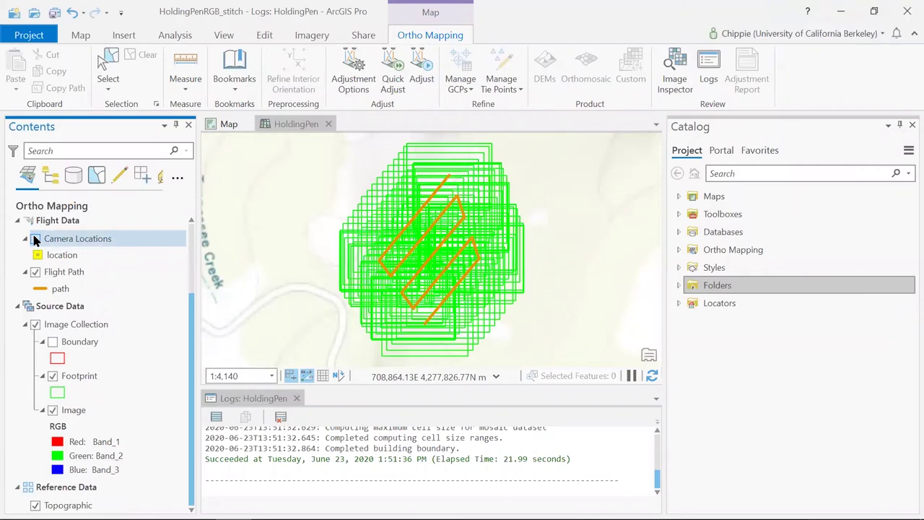
{"action": "left_click", "coordinate": [35, 239]}
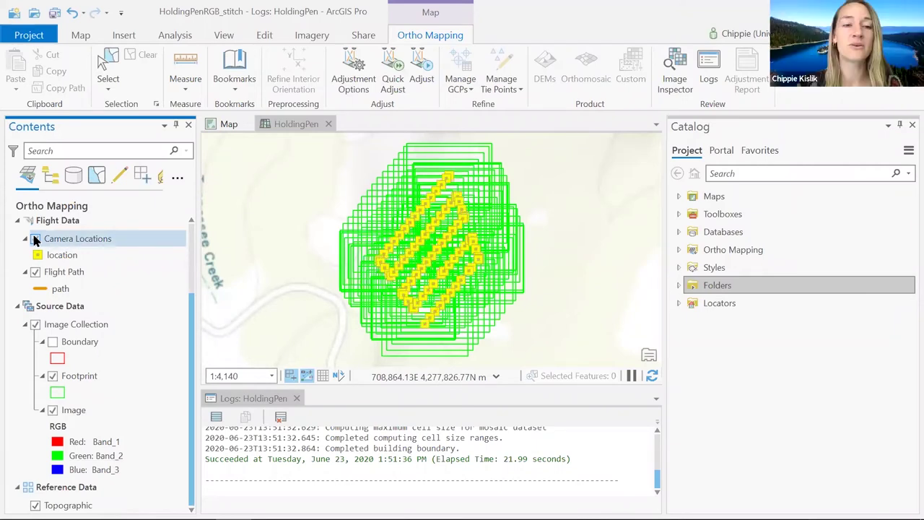
{"action": "left_click", "coordinate": [36, 273]}
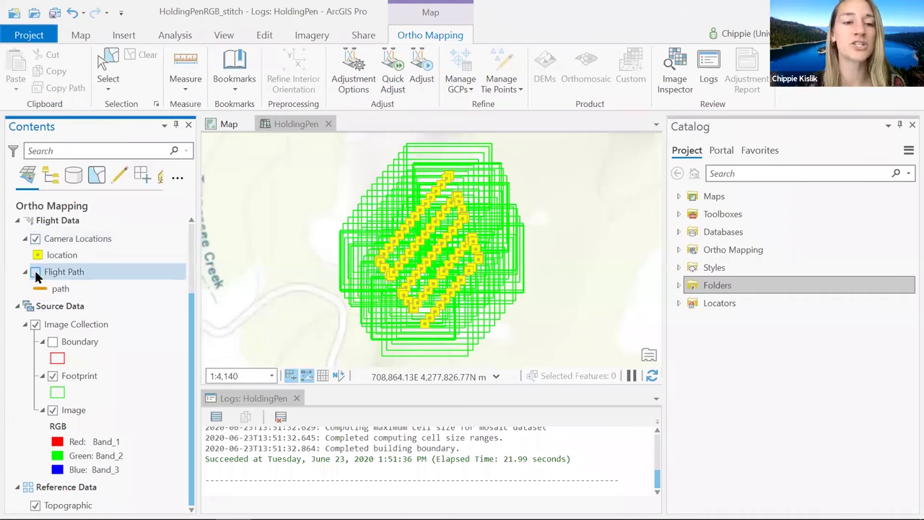
{"action": "left_click", "coordinate": [35, 239]}
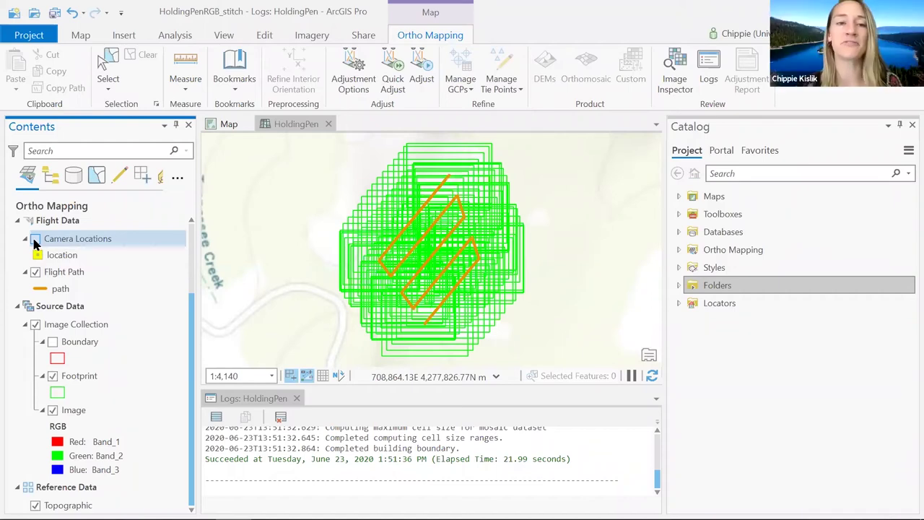
{"action": "left_click", "coordinate": [35, 240]}
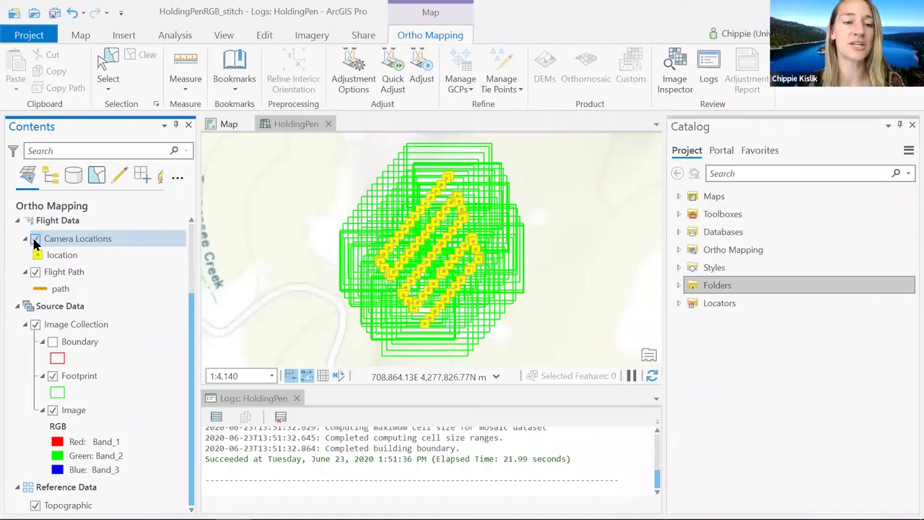
Step: Toggle the image footprints and red boundary, leaving the boundary off, and zoom into the flight lines
{"action": "left_click", "coordinate": [35, 325]}
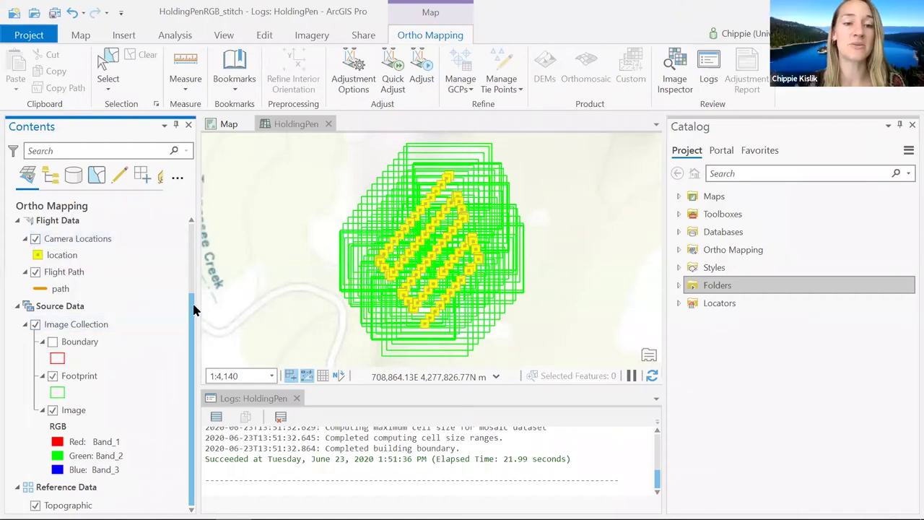
{"action": "left_click", "coordinate": [34, 324]}
{"action": "left_click", "coordinate": [34, 324]}
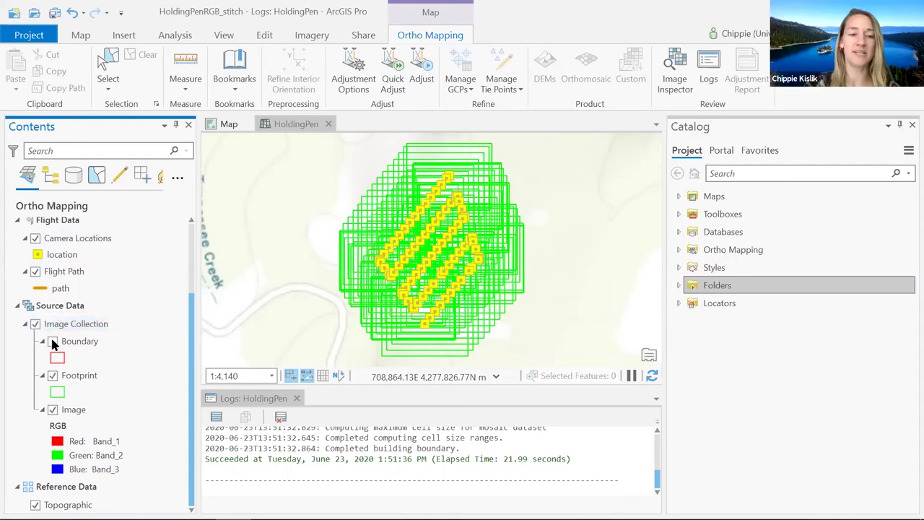
{"action": "left_click", "coordinate": [52, 343]}
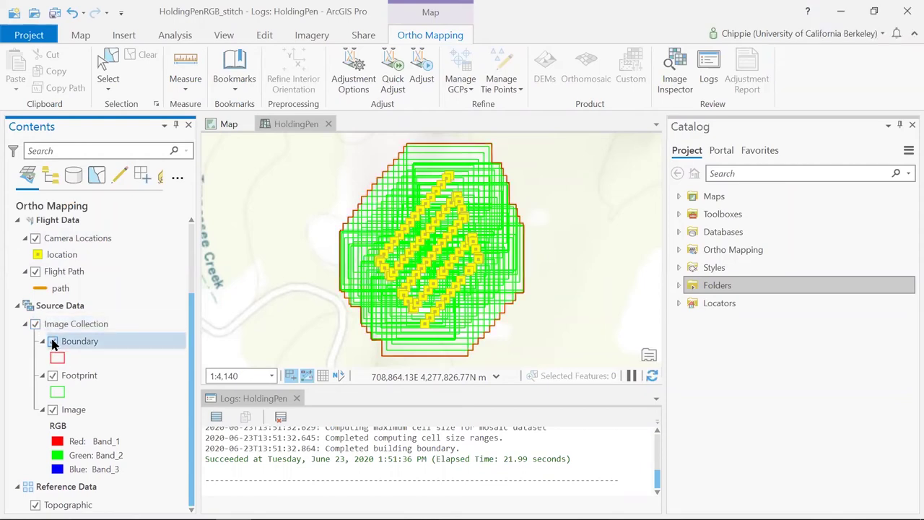
{"action": "left_click", "coordinate": [52, 343]}
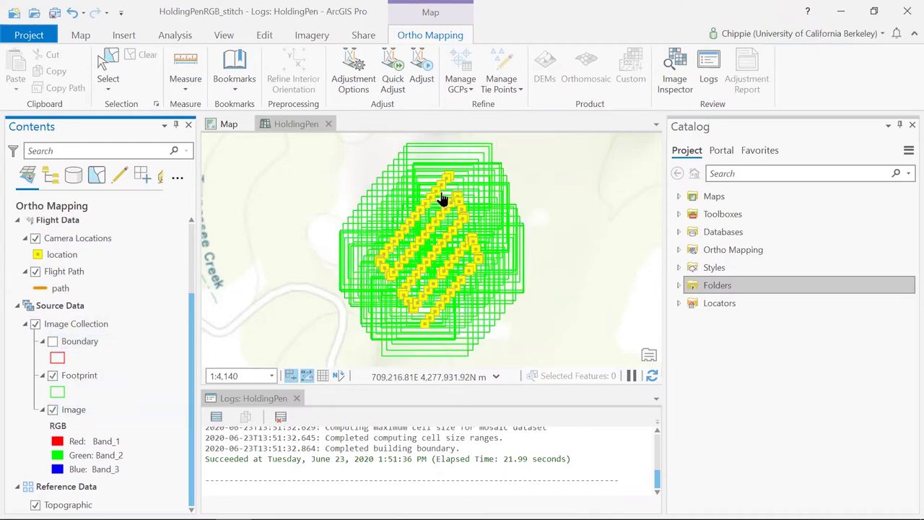
{"action": "scroll", "coordinate": [442, 199], "scroll_direction": "up", "scroll_amount": 1}
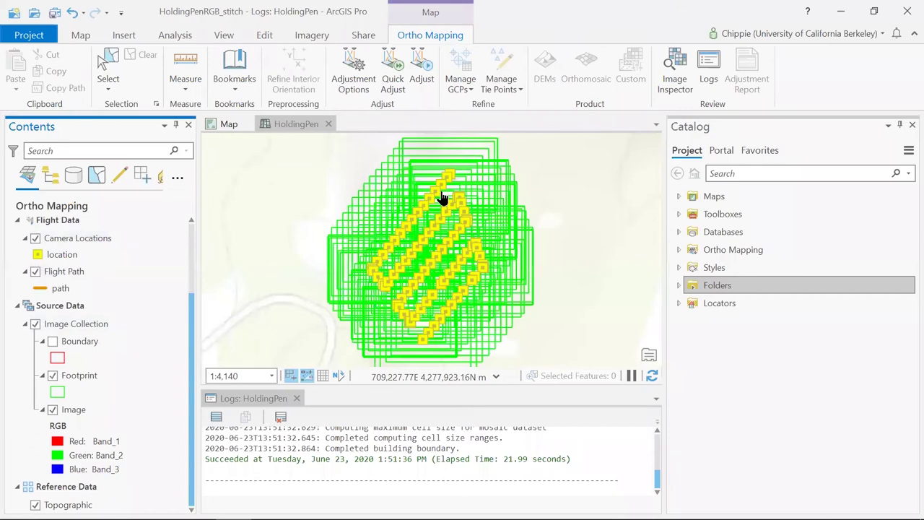
{"action": "scroll", "coordinate": [443, 199], "scroll_direction": "up", "scroll_amount": 2}
{"action": "scroll", "coordinate": [433, 196], "scroll_direction": "up", "scroll_amount": 2}
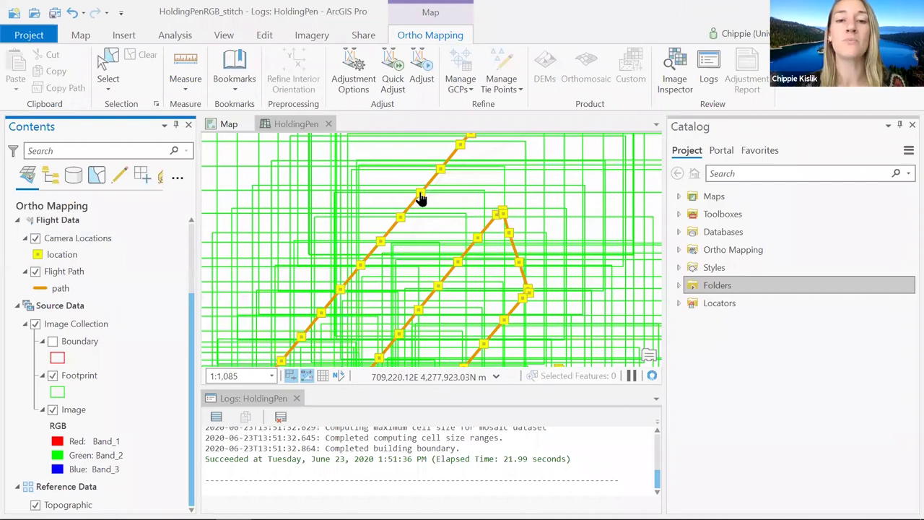
Step: Open the DJI_0005.JPG camera point pop-up on the HoldingPen map, check DateTaken, then close it
{"action": "left_click", "coordinate": [422, 197]}
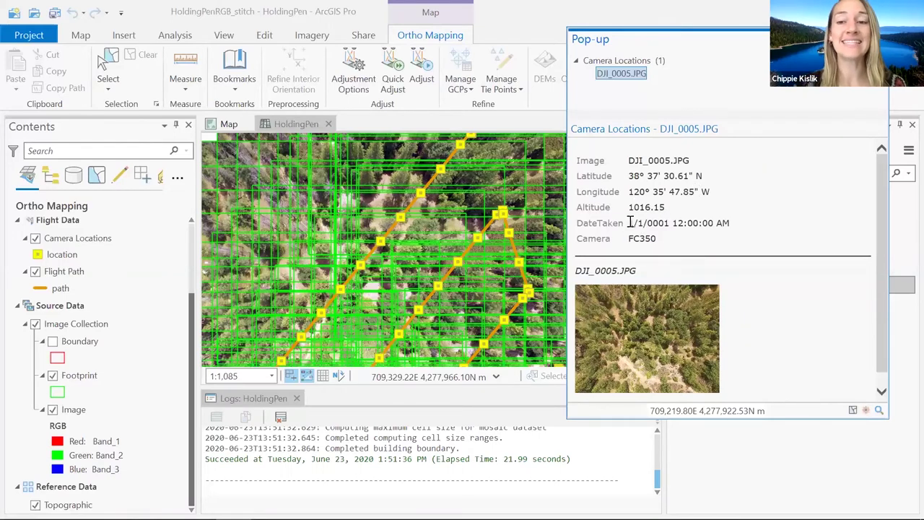
{"action": "left_click_drag", "start_coordinate": [629, 222], "coordinate": [732, 223]}
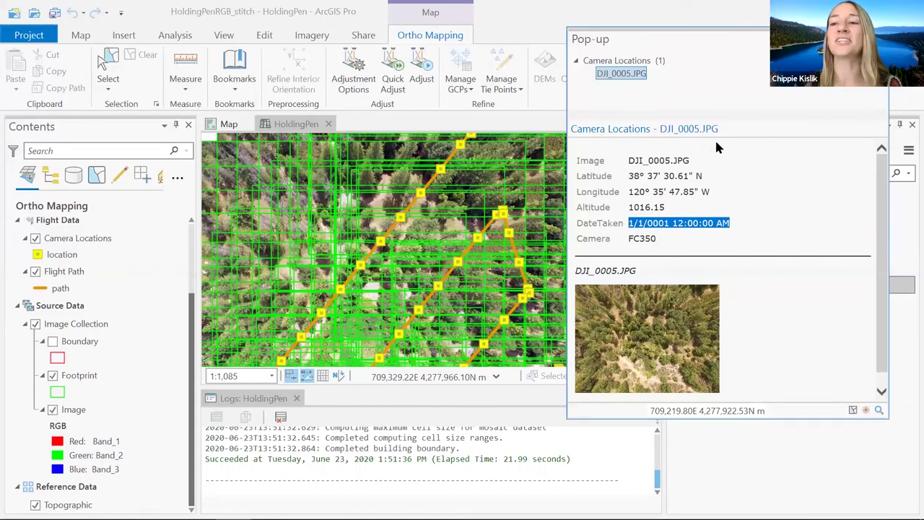
{"action": "left_click_drag", "start_coordinate": [875, 197], "coordinate": [885, 174]}
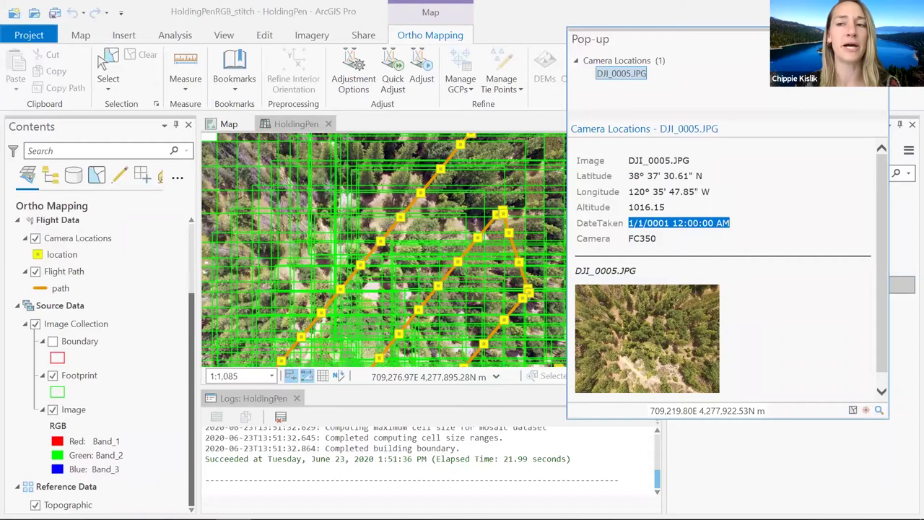
{"action": "key", "text": "Escape"}
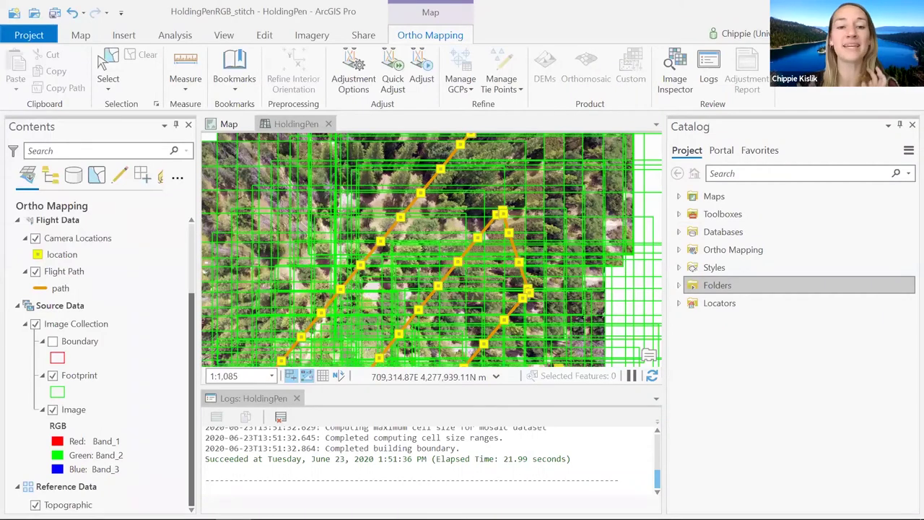
Step: Pan and zoom the map to inspect the imagery edge, footprints and flight path
{"action": "left_click_drag", "start_coordinate": [501, 195], "coordinate": [518, 168]}
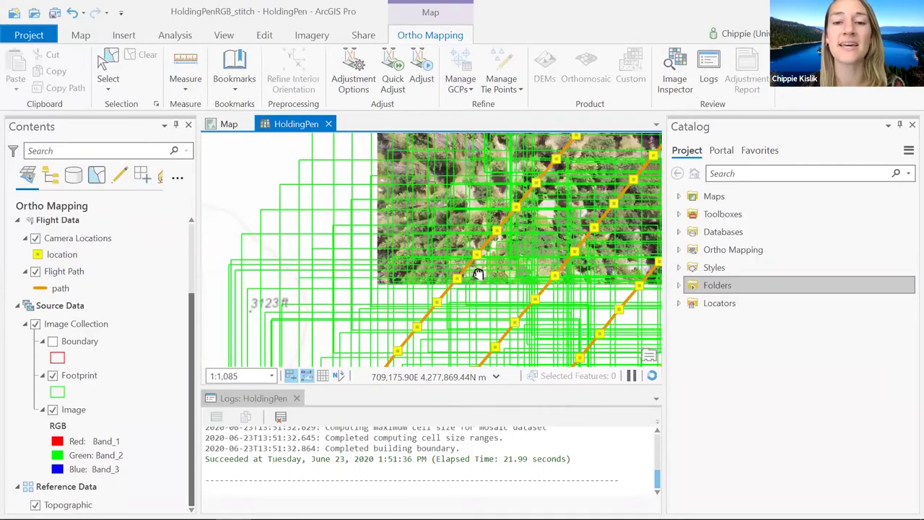
{"action": "left_click_drag", "start_coordinate": [432, 214], "coordinate": [425, 316]}
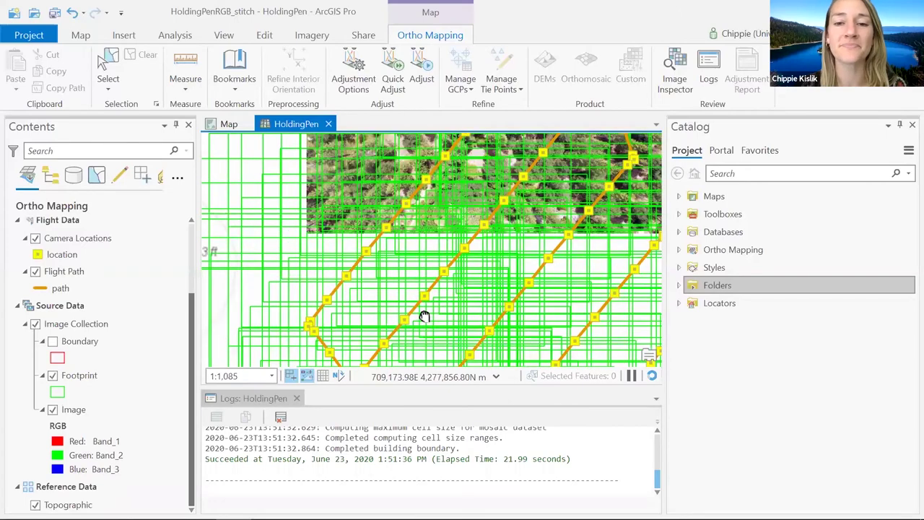
{"action": "scroll", "coordinate": [499, 273], "scroll_direction": "up", "scroll_amount": 5}
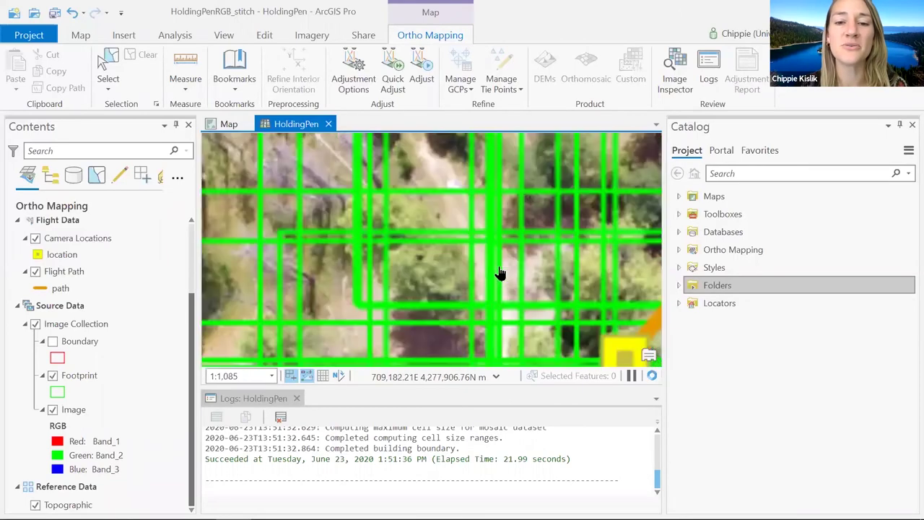
{"action": "scroll", "coordinate": [500, 273], "scroll_direction": "up", "scroll_amount": 4}
{"action": "scroll", "coordinate": [499, 273], "scroll_direction": "down", "scroll_amount": 2}
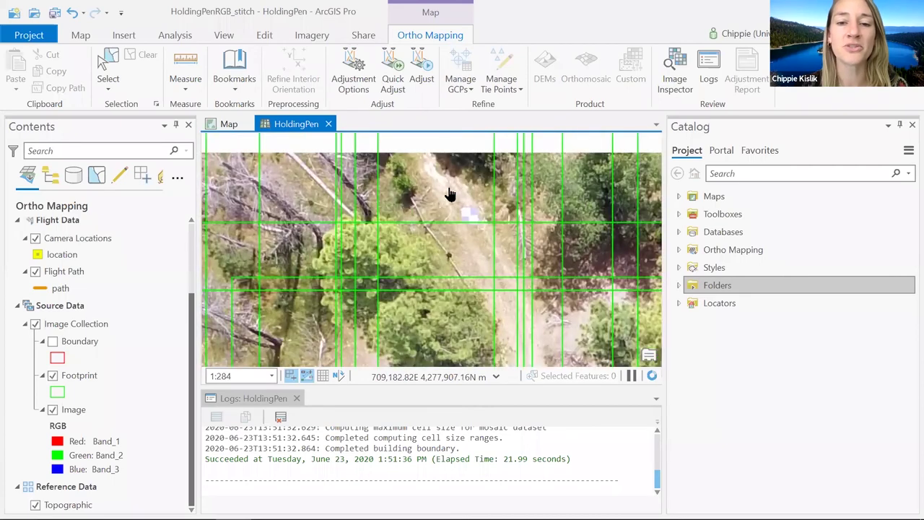
{"action": "scroll", "coordinate": [446, 211], "scroll_direction": "up", "scroll_amount": 3}
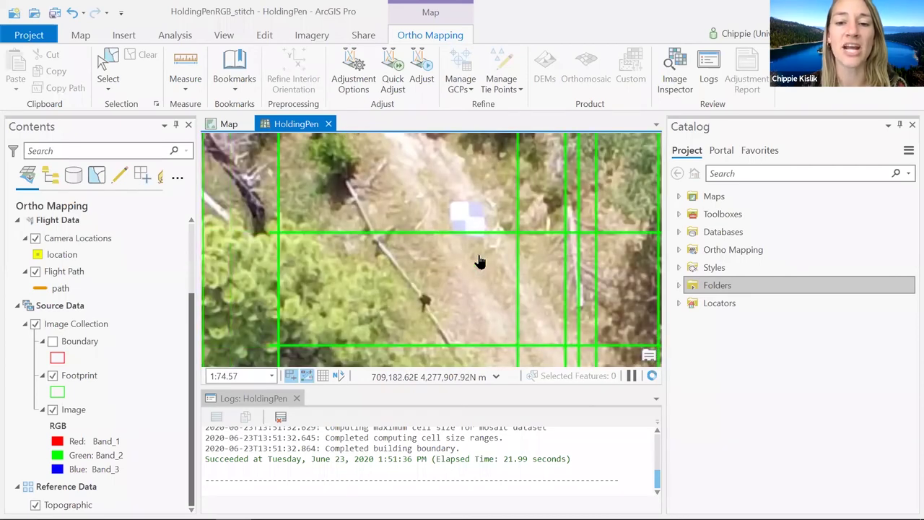
{"action": "scroll", "coordinate": [480, 261], "scroll_direction": "down", "scroll_amount": 4}
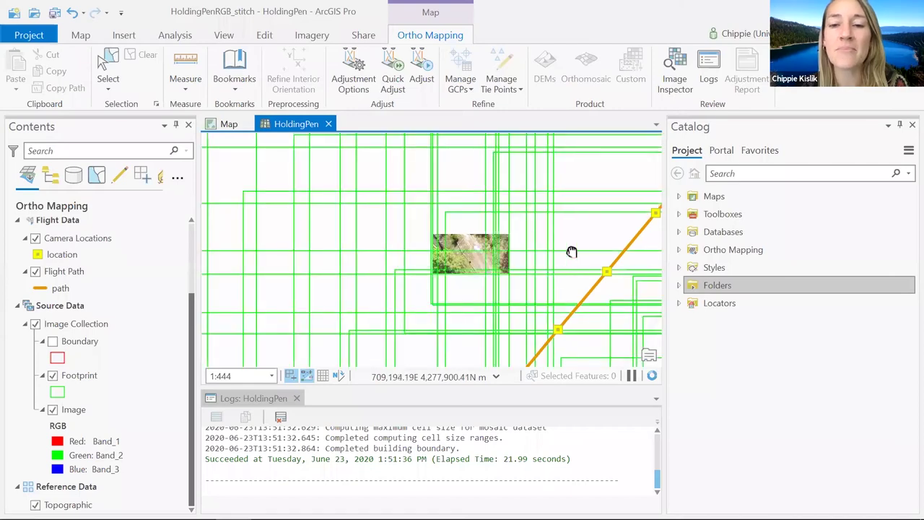
{"action": "left_click_drag", "start_coordinate": [571, 252], "coordinate": [485, 205]}
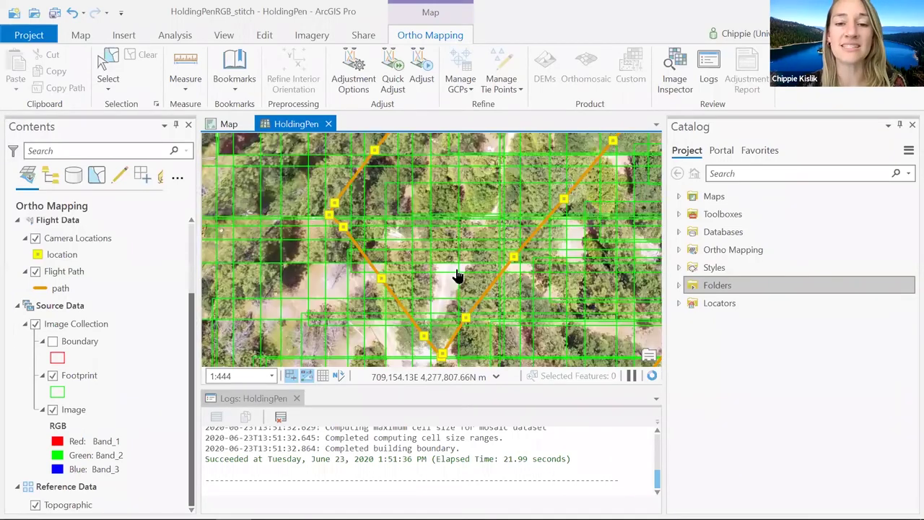
Step: Open the block Adjustment Options, showing 8 x Source Resolution, High GPS accuracy and residual 5
{"action": "scroll", "coordinate": [456, 276], "scroll_direction": "up", "scroll_amount": 2}
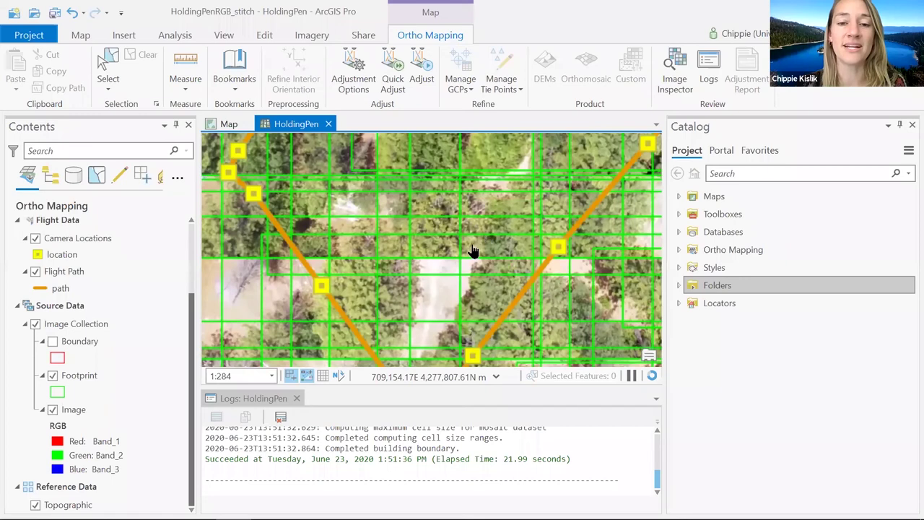
{"action": "scroll", "coordinate": [473, 250], "scroll_direction": "up", "scroll_amount": 1}
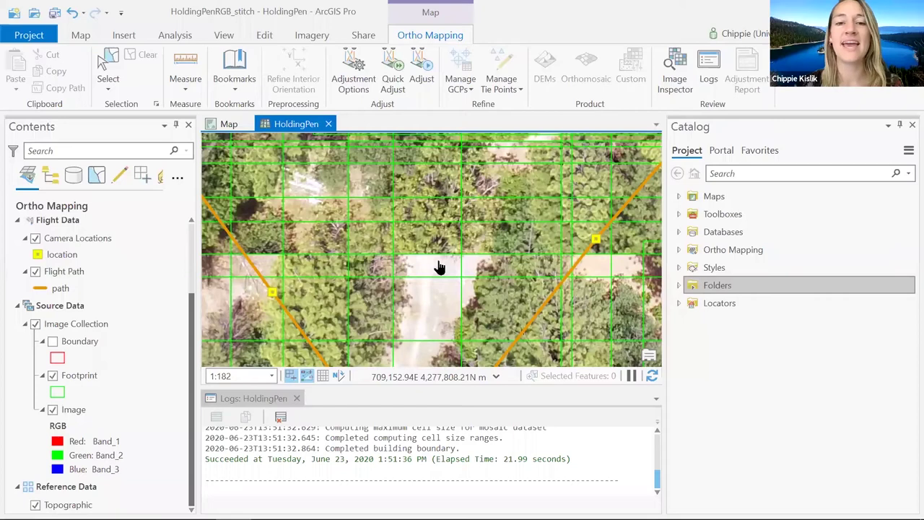
{"action": "scroll", "coordinate": [439, 260], "scroll_direction": "down", "scroll_amount": 2}
{"action": "scroll", "coordinate": [439, 258], "scroll_direction": "down", "scroll_amount": 1}
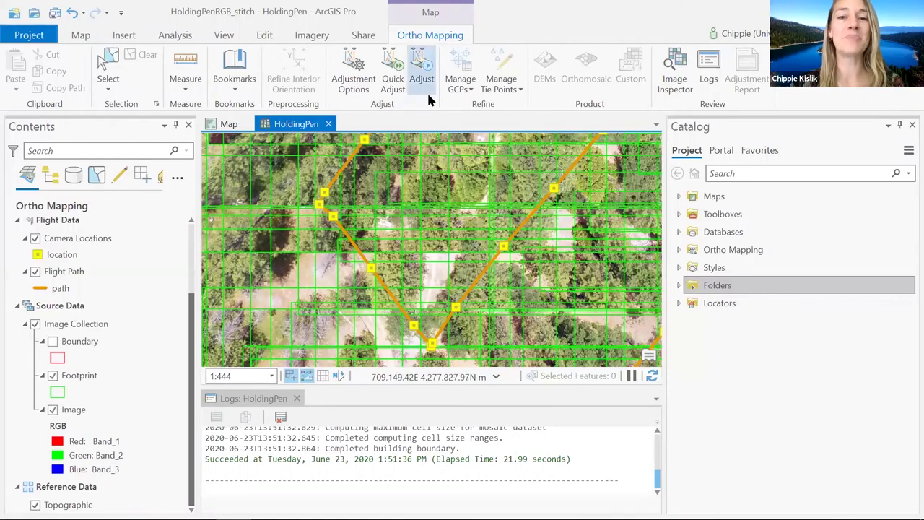
{"action": "left_click", "coordinate": [354, 86]}
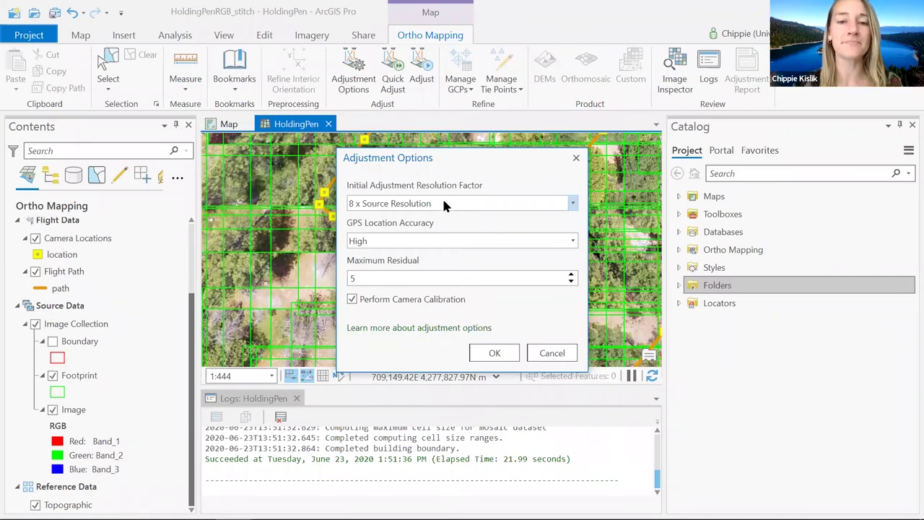
{"action": "left_click", "coordinate": [572, 205]}
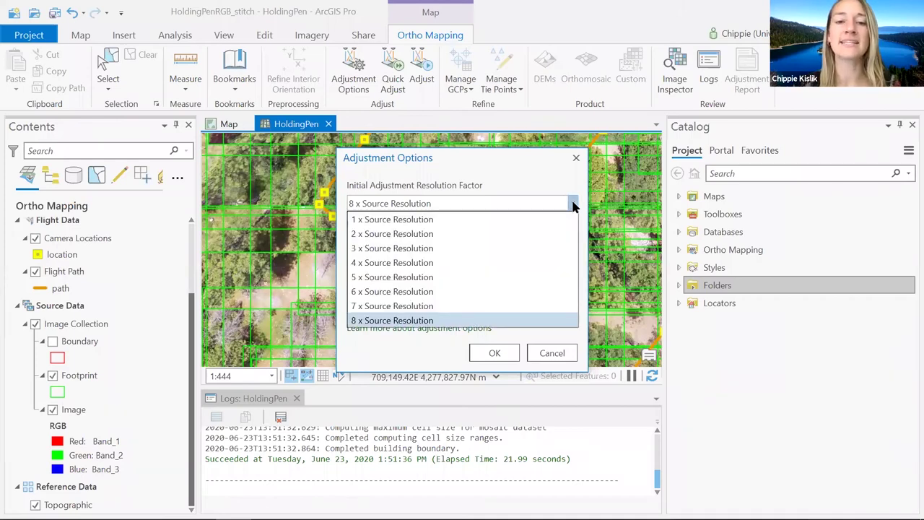
{"action": "left_click", "coordinate": [572, 204]}
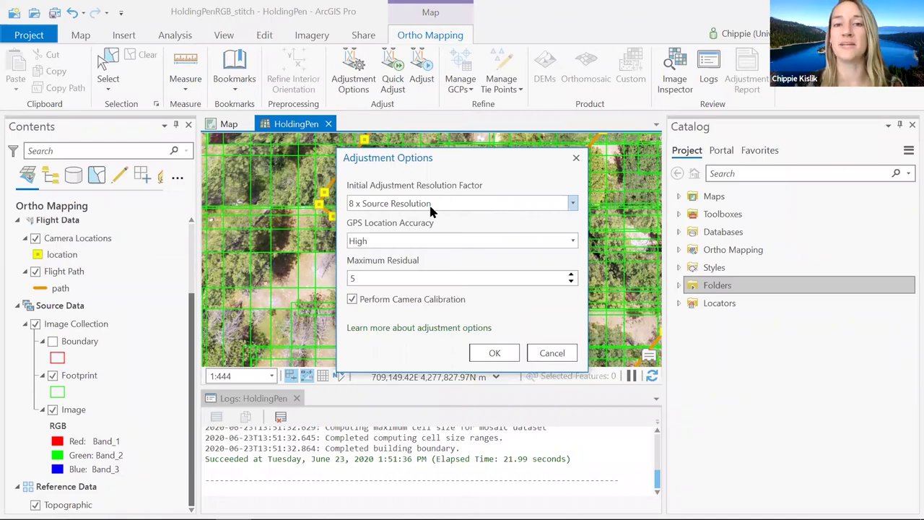
{"action": "left_click", "coordinate": [571, 203]}
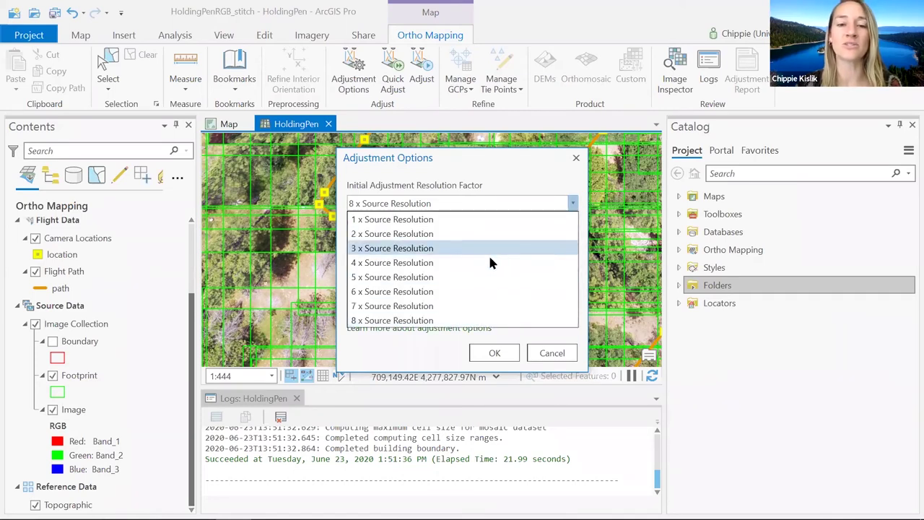
{"action": "left_click", "coordinate": [516, 203]}
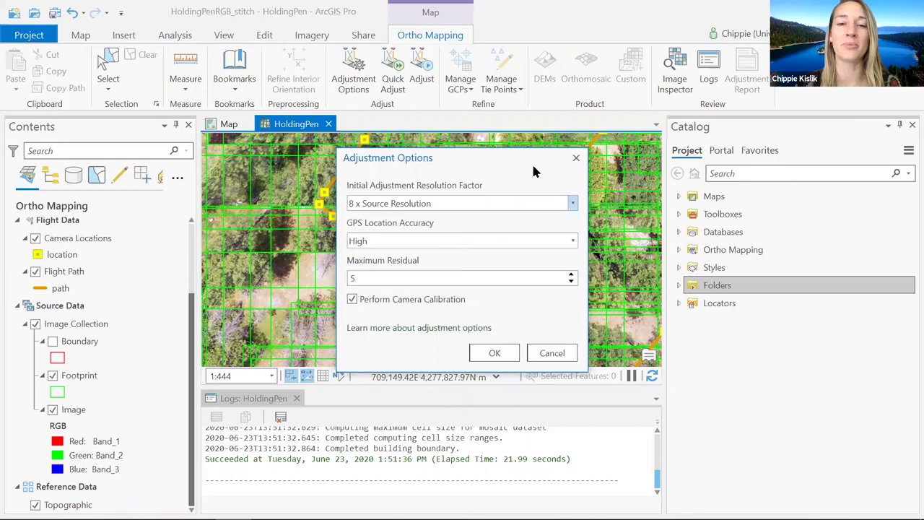
{"action": "left_click", "coordinate": [571, 243]}
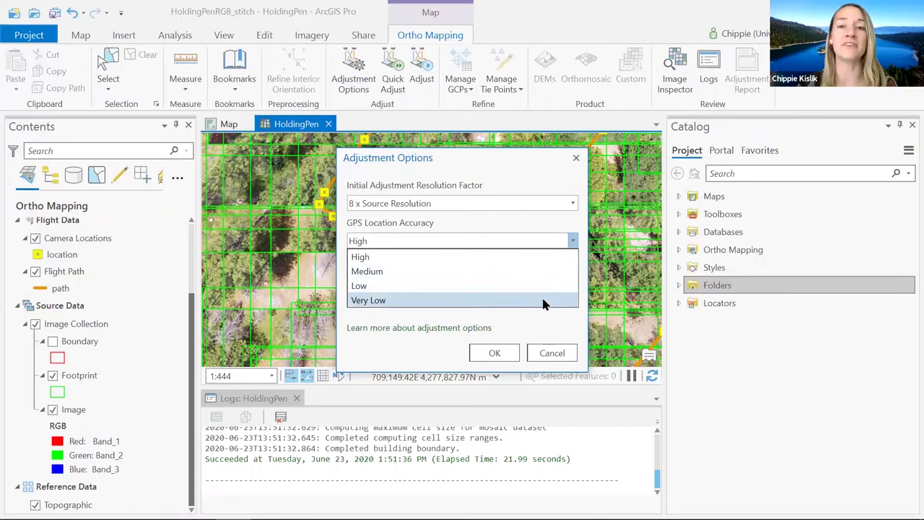
{"action": "left_click", "coordinate": [540, 214]}
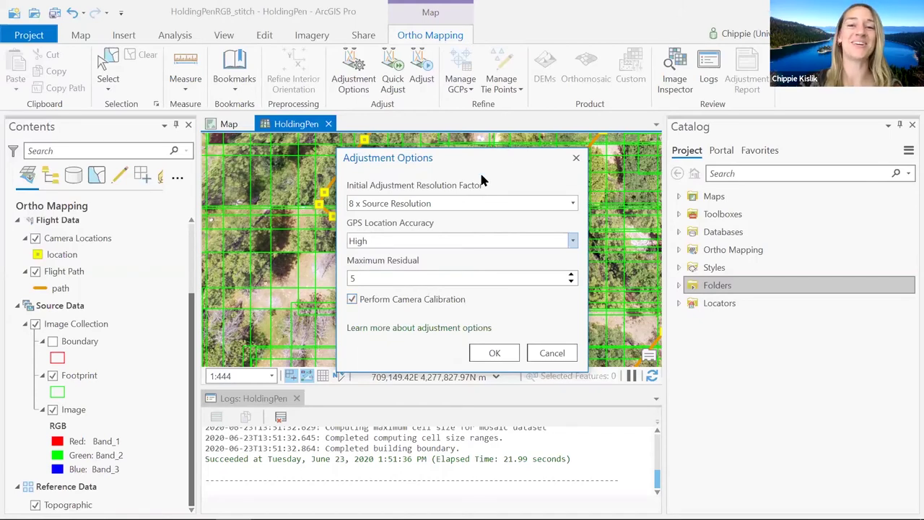
Step: Close Adjustment Options unchanged, save the HoldingPenRGB_stitch project, and minimize ArcGIS Pro
{"action": "left_click", "coordinate": [576, 158]}
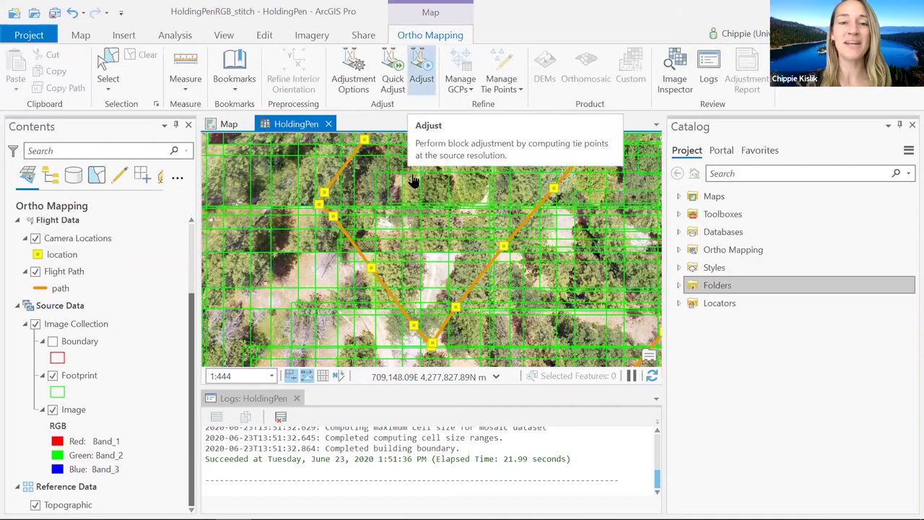
{"action": "left_click", "coordinate": [54, 14]}
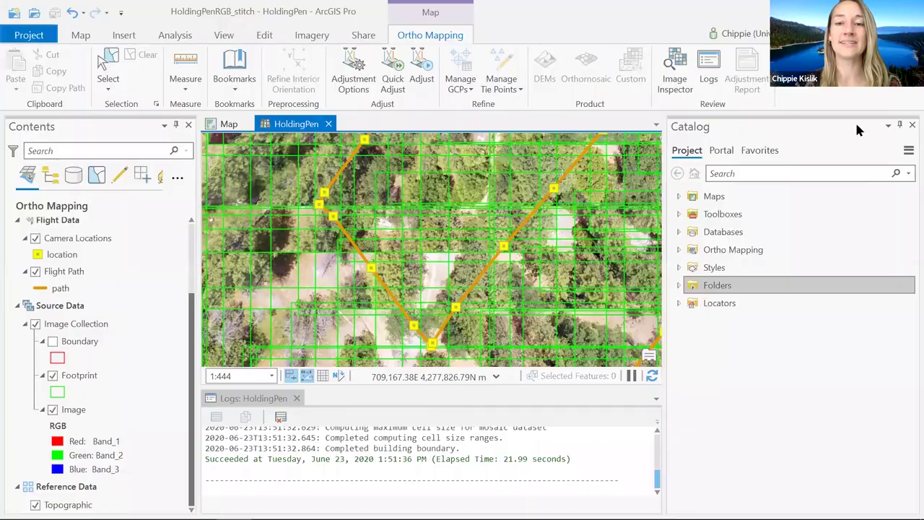
{"action": "left_click", "coordinate": [840, 9]}
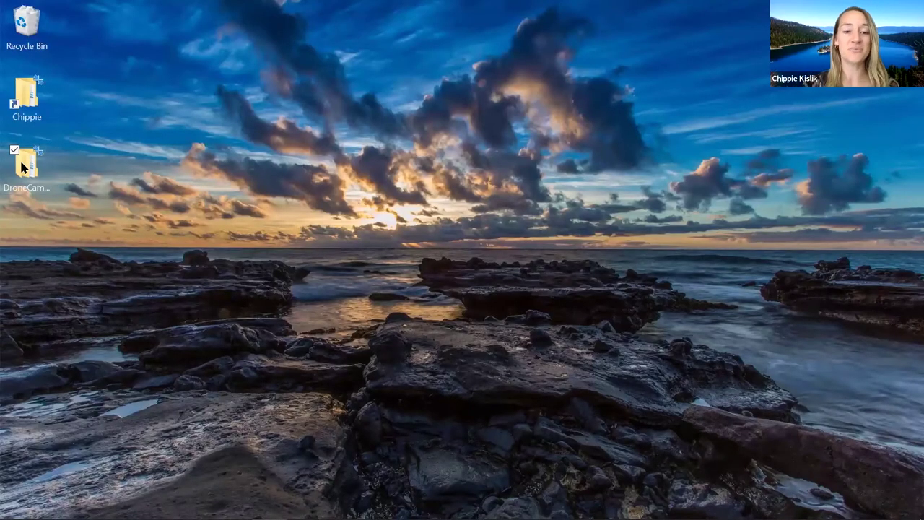
Step: Navigate File Explorer up three folder levels to the Stitching_ArcGISPro project folder
{"action": "mouse_move", "coordinate": [43, 519]}
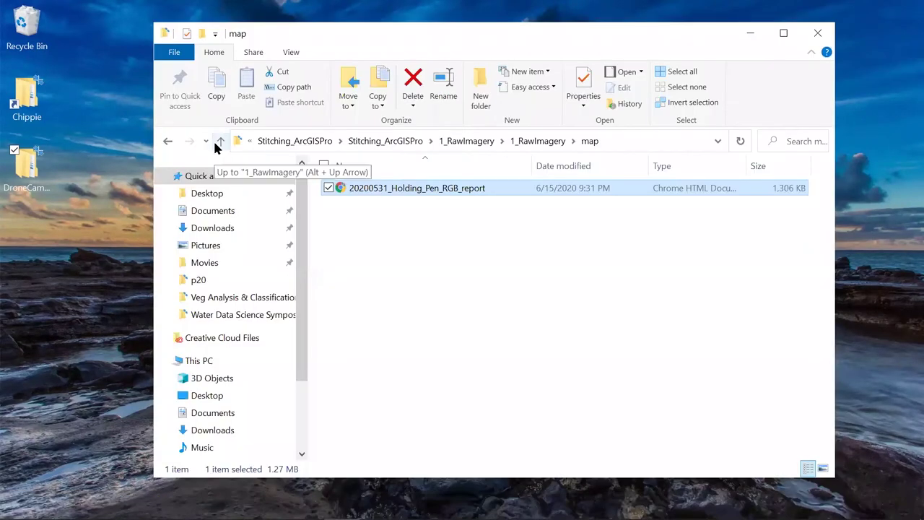
{"action": "left_click", "coordinate": [219, 142]}
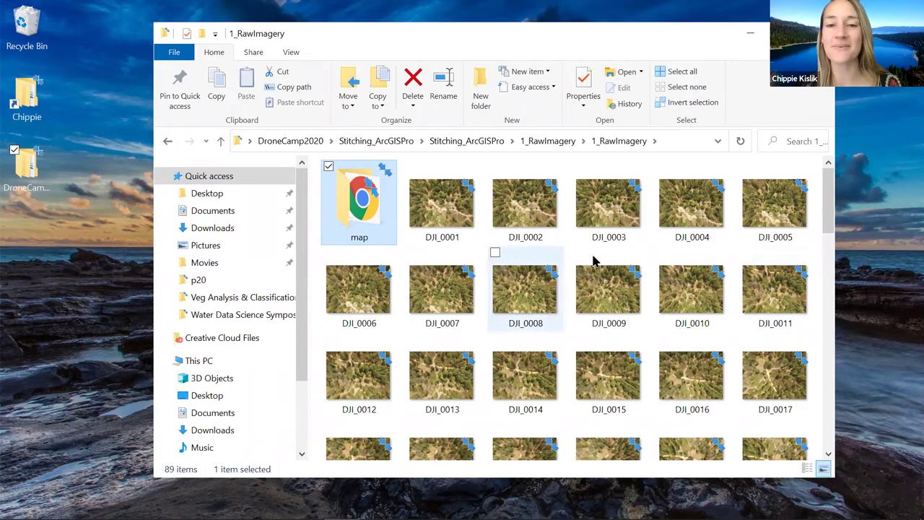
{"action": "left_click", "coordinate": [220, 142]}
{"action": "left_click", "coordinate": [220, 142]}
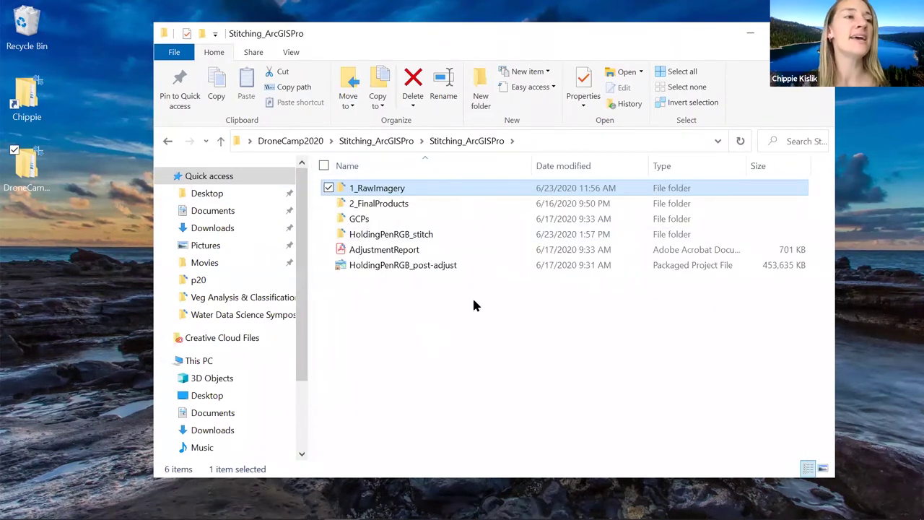
Step: Open AdjustmentReport.pdf in Acrobat Reader and scroll through its adjustment, tie point and solution point tables
{"action": "double_click", "coordinate": [419, 250]}
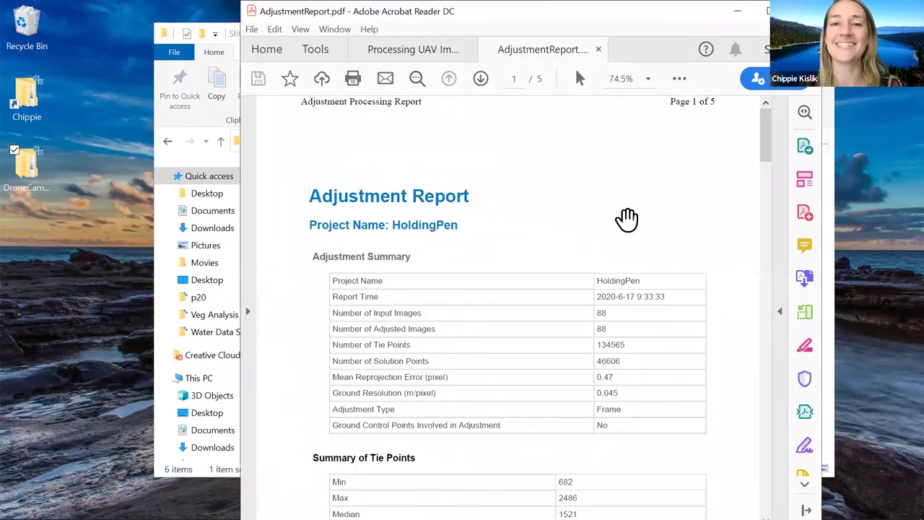
{"action": "scroll", "coordinate": [645, 204], "scroll_direction": "down", "scroll_amount": 3}
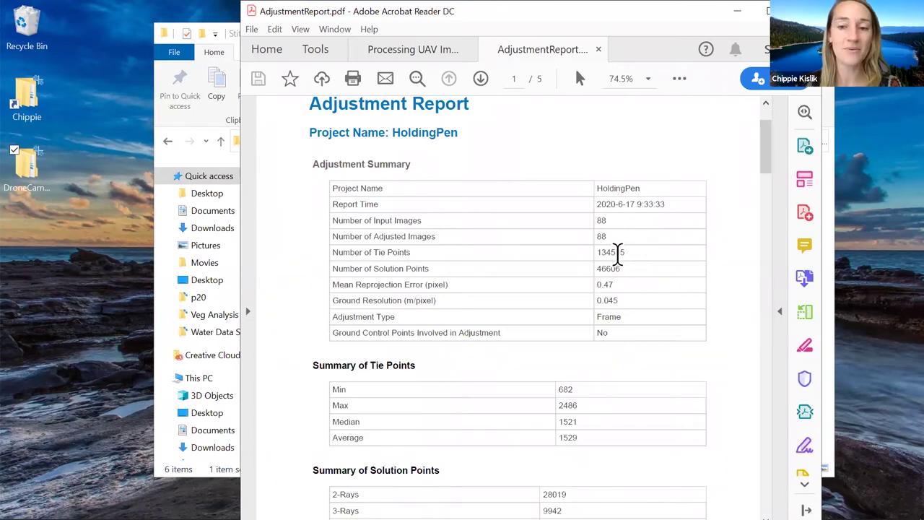
{"action": "scroll", "coordinate": [615, 253], "scroll_direction": "down", "scroll_amount": 2}
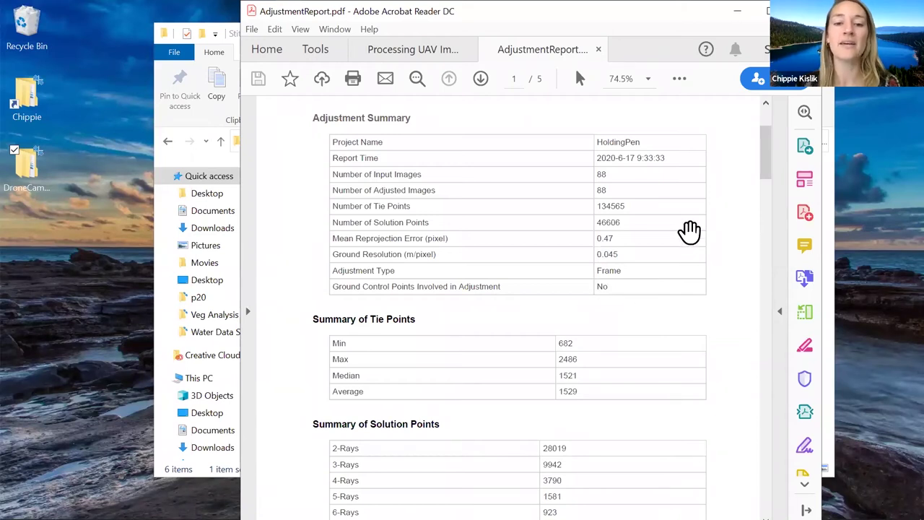
{"action": "scroll", "coordinate": [691, 229], "scroll_direction": "down", "scroll_amount": 3}
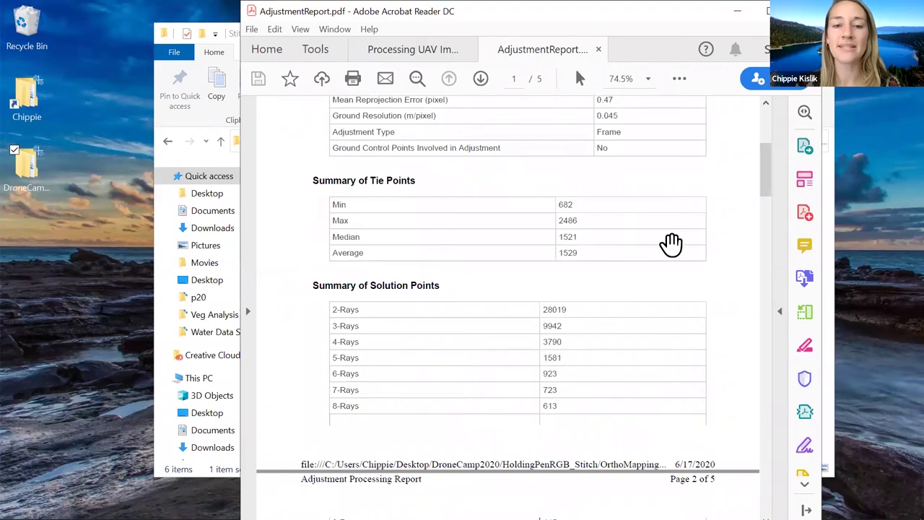
{"action": "scroll", "coordinate": [670, 243], "scroll_direction": "down", "scroll_amount": 2}
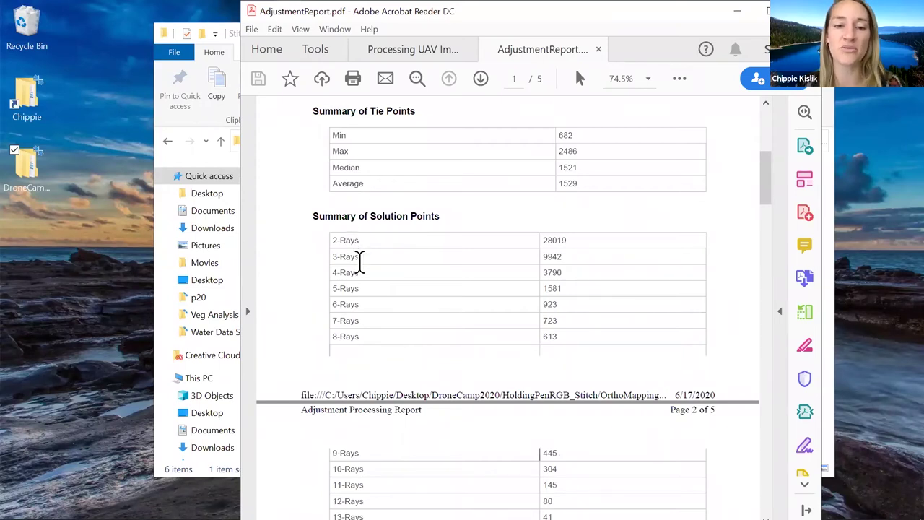
{"action": "scroll", "coordinate": [460, 278], "scroll_direction": "down", "scroll_amount": 1}
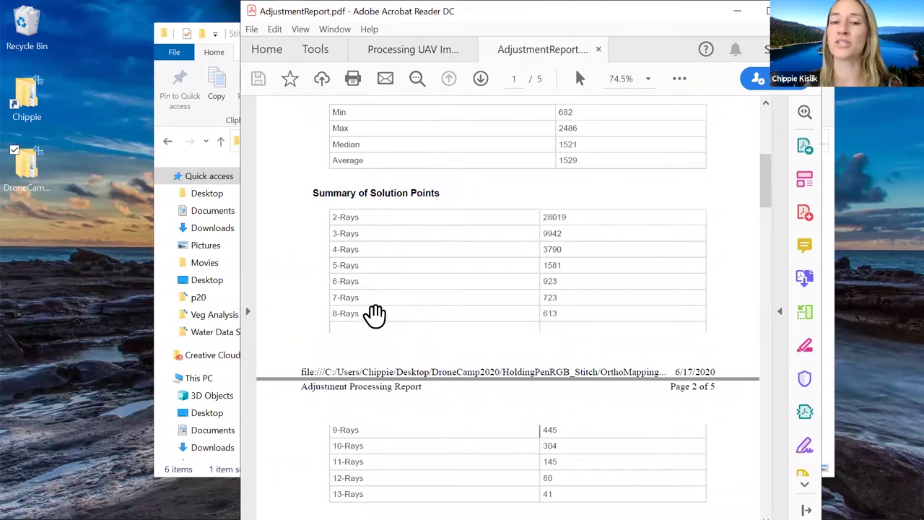
{"action": "scroll", "coordinate": [459, 252], "scroll_direction": "down", "scroll_amount": 4}
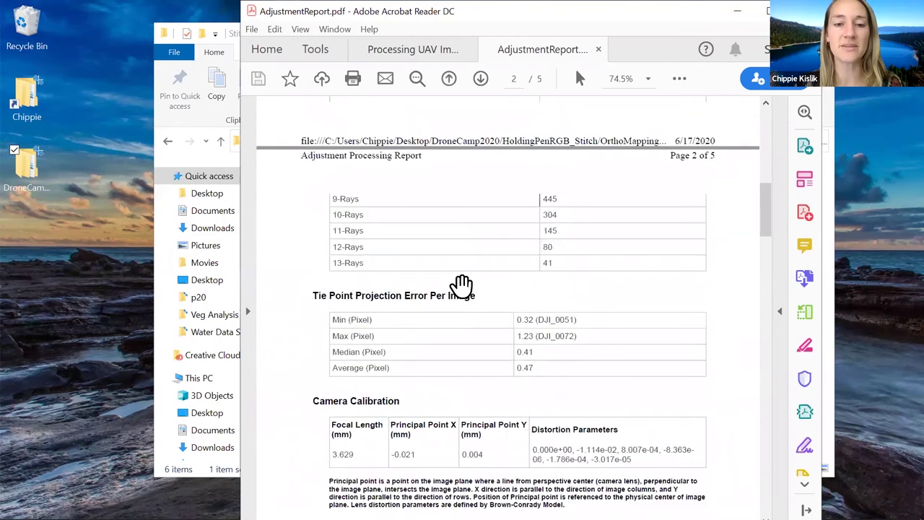
{"action": "scroll", "coordinate": [657, 278], "scroll_direction": "down", "scroll_amount": 1}
{"action": "scroll", "coordinate": [657, 278], "scroll_direction": "down", "scroll_amount": 2}
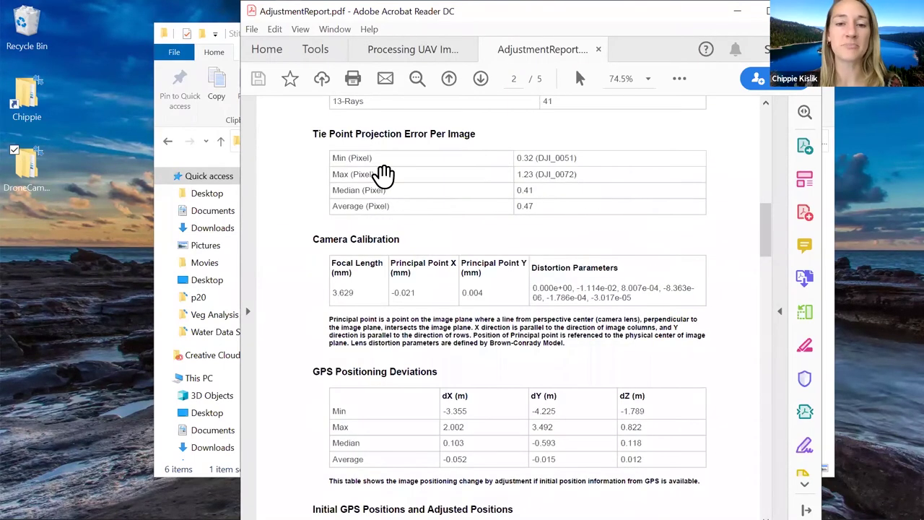
{"action": "scroll", "coordinate": [702, 252], "scroll_direction": "down", "scroll_amount": 1}
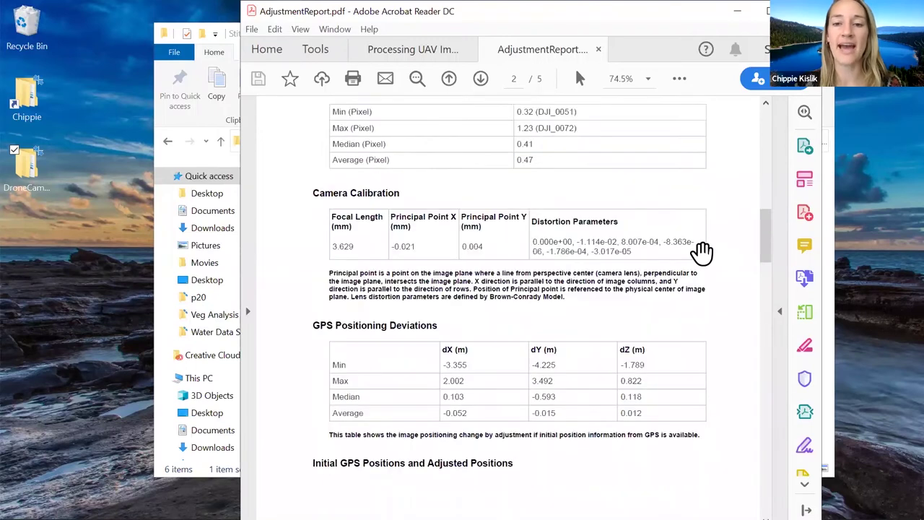
{"action": "scroll", "coordinate": [701, 252], "scroll_direction": "down", "scroll_amount": 1}
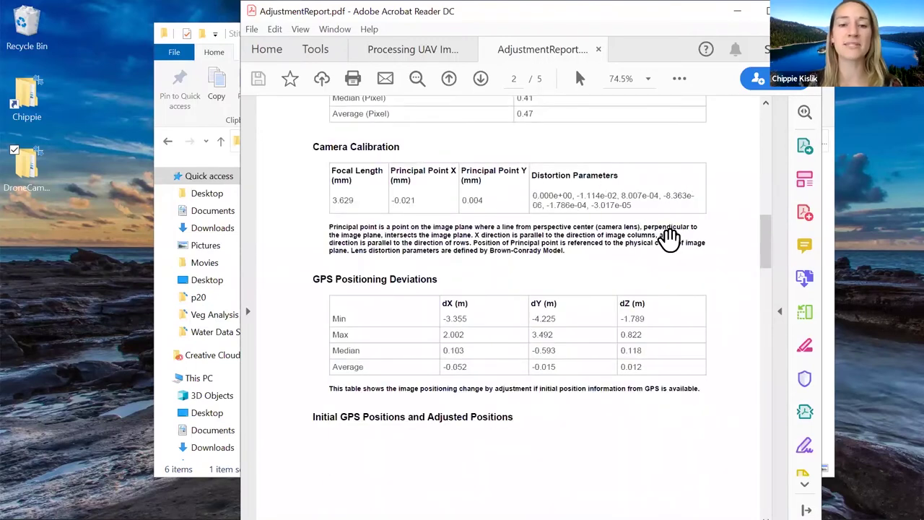
{"action": "scroll", "coordinate": [669, 238], "scroll_direction": "down", "scroll_amount": 5}
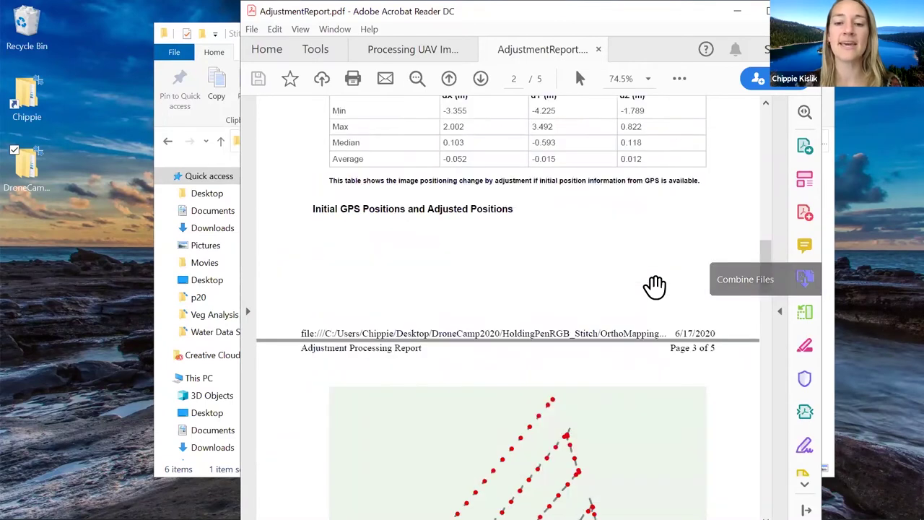
{"action": "scroll", "coordinate": [654, 286], "scroll_direction": "down", "scroll_amount": 6}
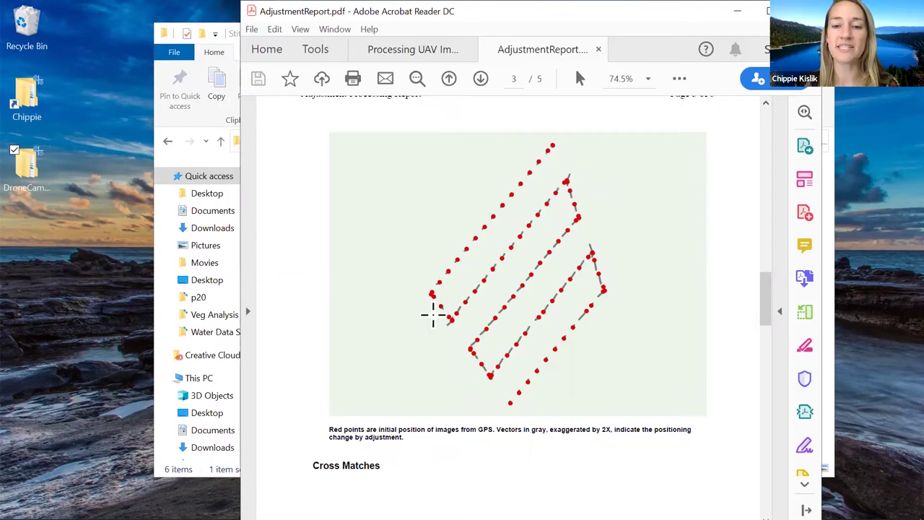
{"action": "scroll", "coordinate": [680, 270], "scroll_direction": "down", "scroll_amount": 4}
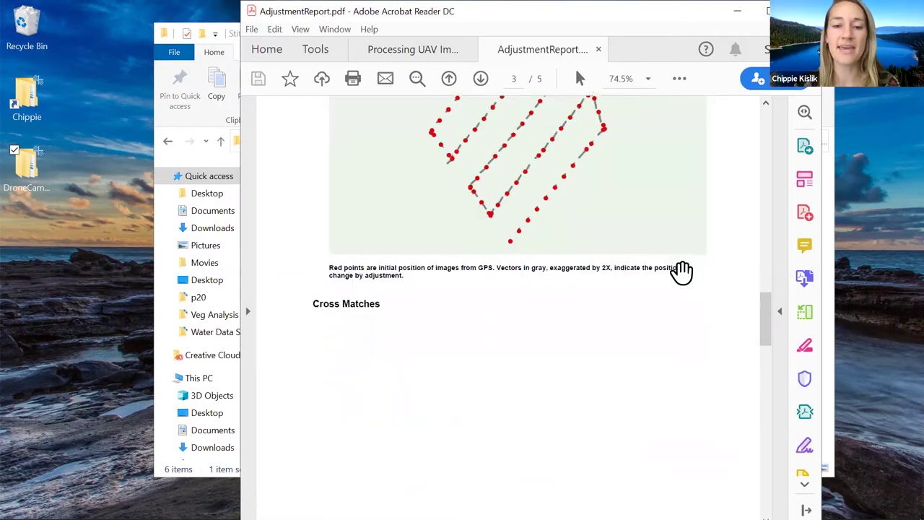
{"action": "scroll", "coordinate": [680, 270], "scroll_direction": "down", "scroll_amount": 15}
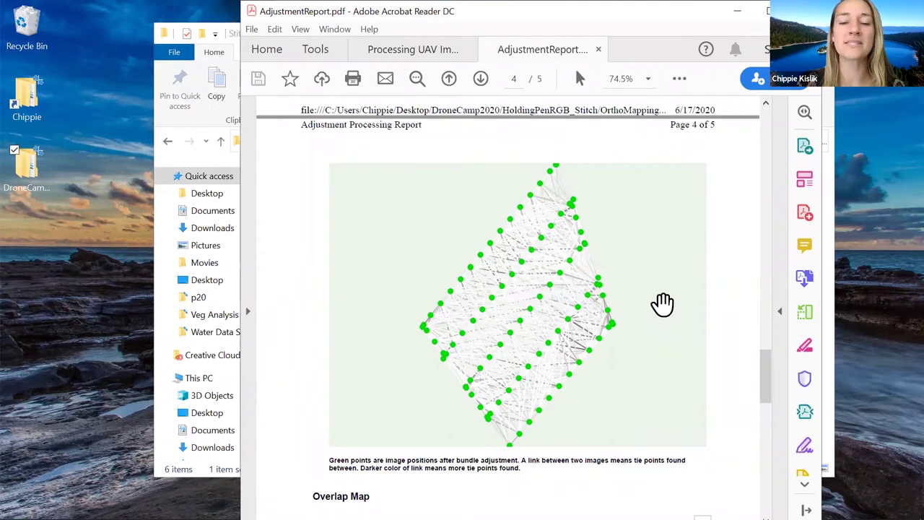
{"action": "scroll", "coordinate": [662, 304], "scroll_direction": "down", "scroll_amount": 8}
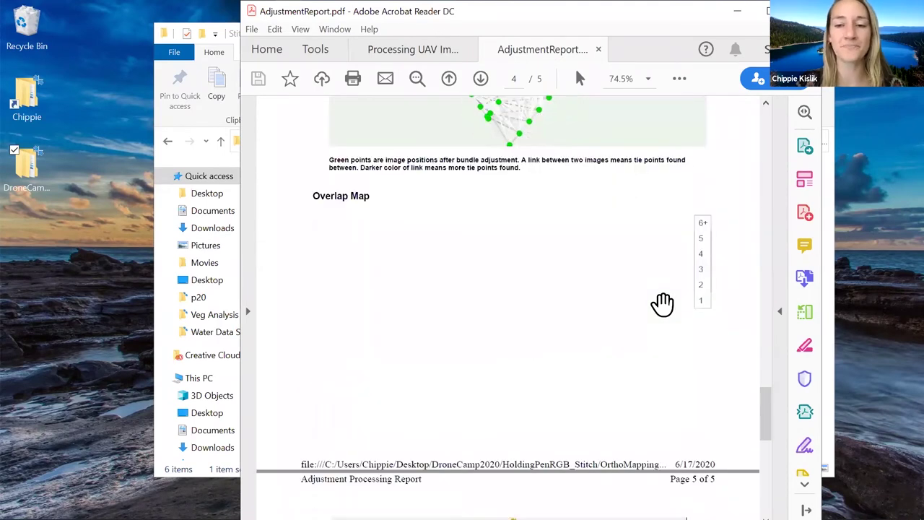
{"action": "scroll", "coordinate": [663, 304], "scroll_direction": "down", "scroll_amount": 12}
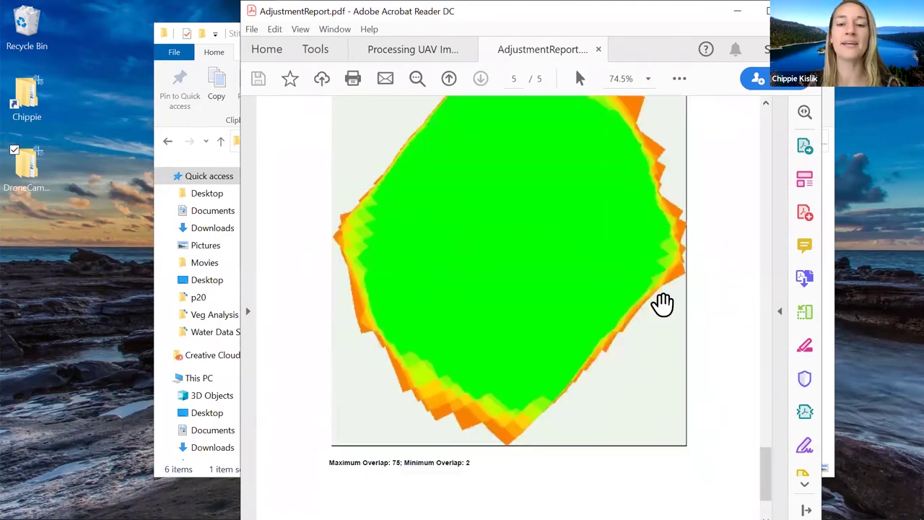
{"action": "scroll", "coordinate": [662, 304], "scroll_direction": "up", "scroll_amount": 2}
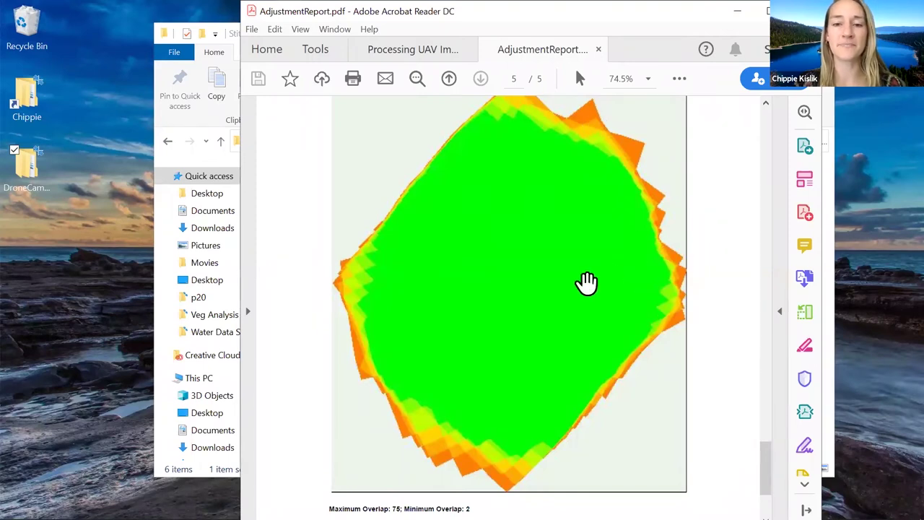
{"action": "scroll", "coordinate": [586, 283], "scroll_direction": "down", "scroll_amount": 4}
{"action": "scroll", "coordinate": [586, 283], "scroll_direction": "up", "scroll_amount": 5}
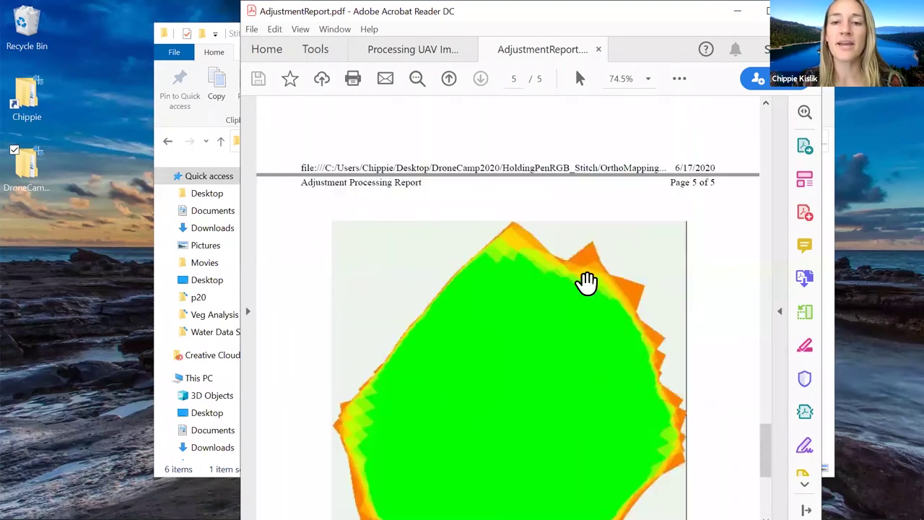
{"action": "scroll", "coordinate": [586, 283], "scroll_direction": "up", "scroll_amount": 6}
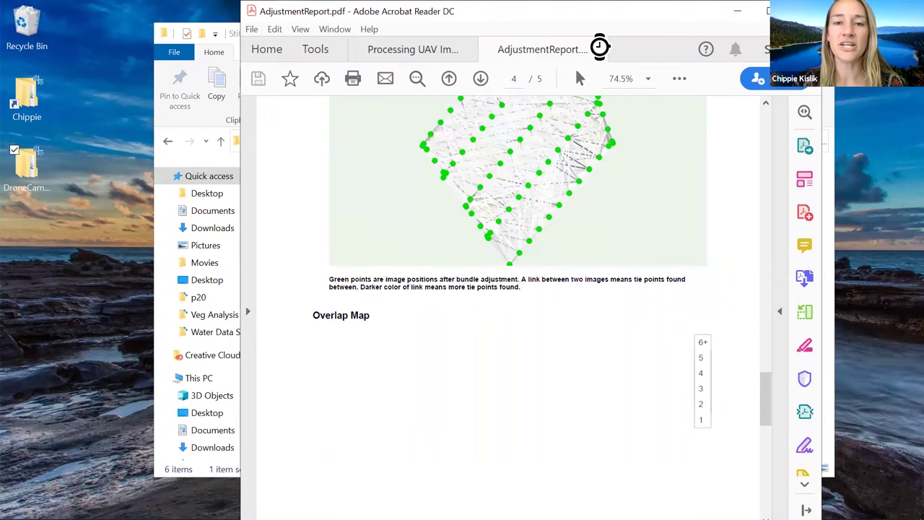
Step: Close AdjustmentReport and scroll the Processing UAV Images tutorial to steps 2.13–2.15 on page 12
{"action": "left_click", "coordinate": [599, 47]}
{"action": "scroll", "coordinate": [604, 232], "scroll_direction": "down", "scroll_amount": 3}
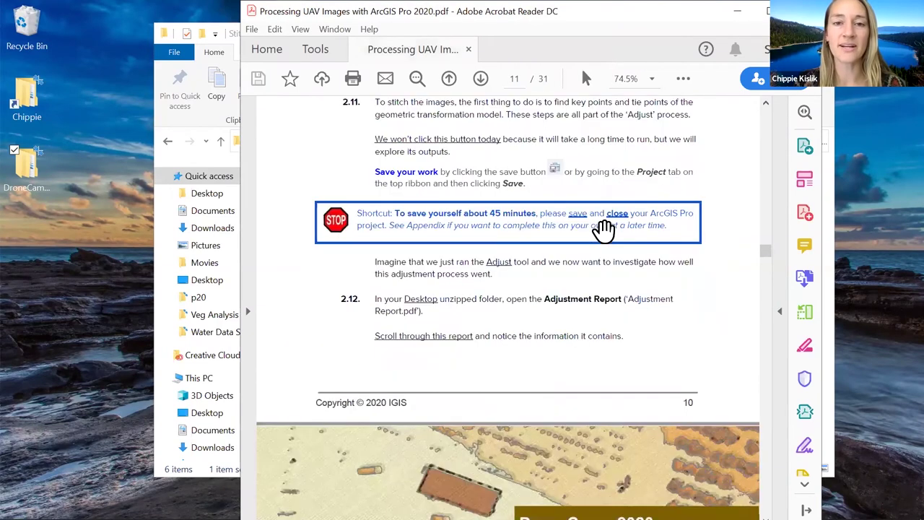
{"action": "scroll", "coordinate": [604, 230], "scroll_direction": "down", "scroll_amount": 2}
{"action": "scroll", "coordinate": [604, 233], "scroll_direction": "up", "scroll_amount": 1}
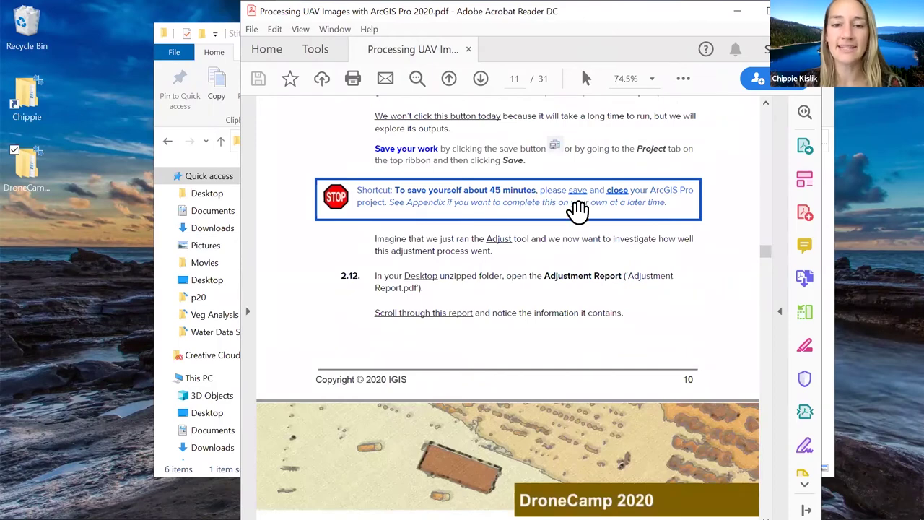
{"action": "scroll", "coordinate": [577, 209], "scroll_direction": "down", "scroll_amount": 10}
{"action": "scroll", "coordinate": [653, 245], "scroll_direction": "down", "scroll_amount": 7}
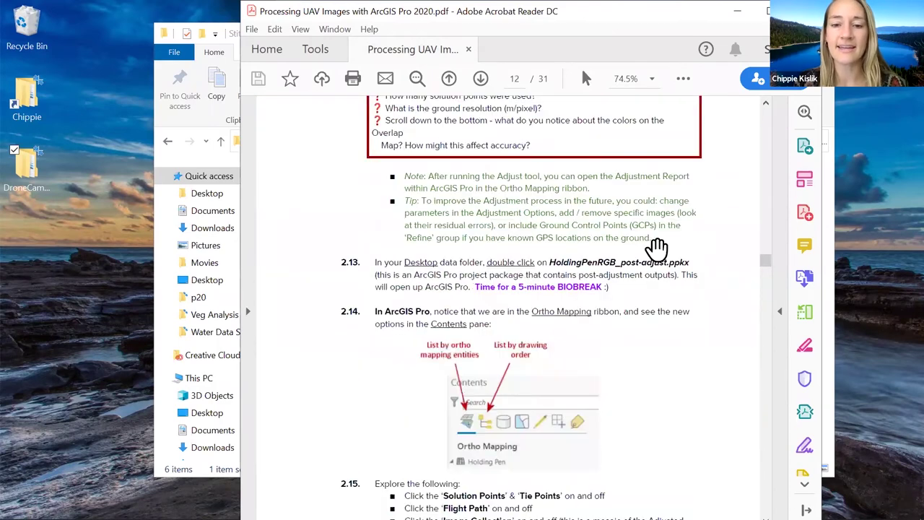
{"action": "scroll", "coordinate": [655, 248], "scroll_direction": "up", "scroll_amount": 8}
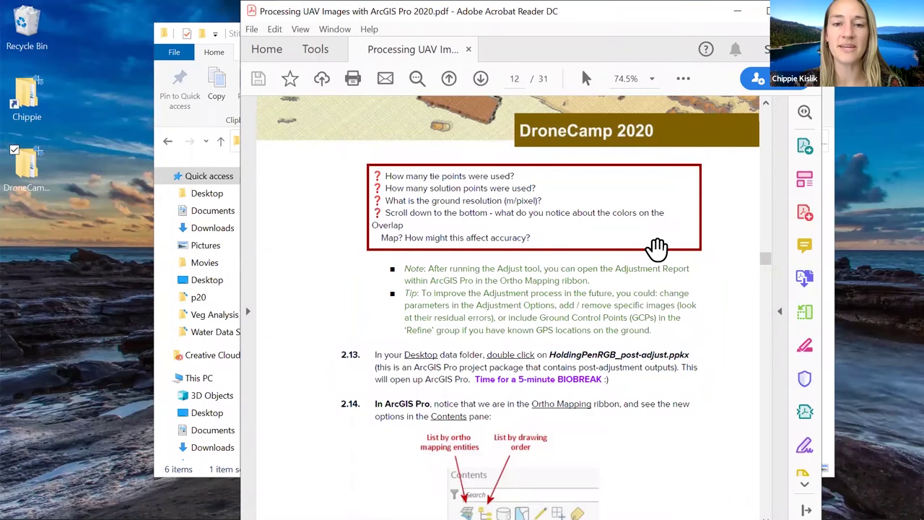
{"action": "scroll", "coordinate": [392, 240], "scroll_direction": "up", "scroll_amount": 1}
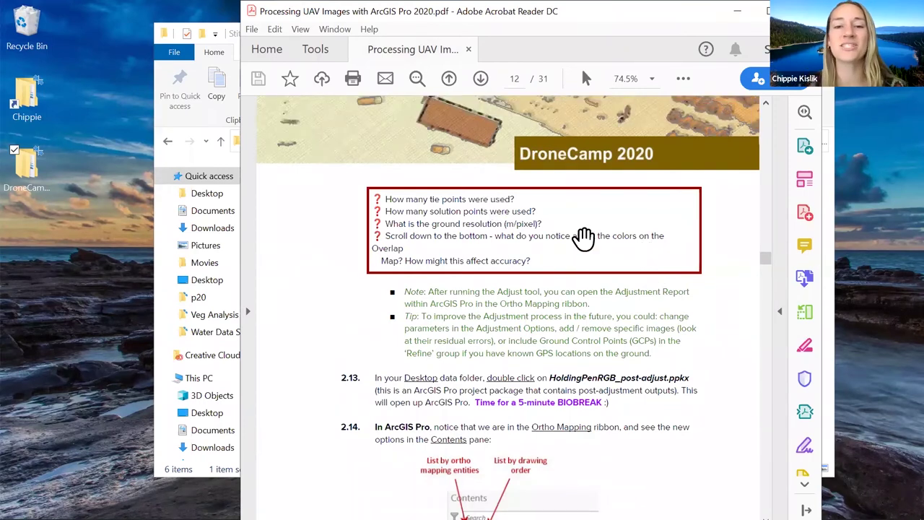
{"action": "scroll", "coordinate": [585, 240], "scroll_direction": "up", "scroll_amount": 4}
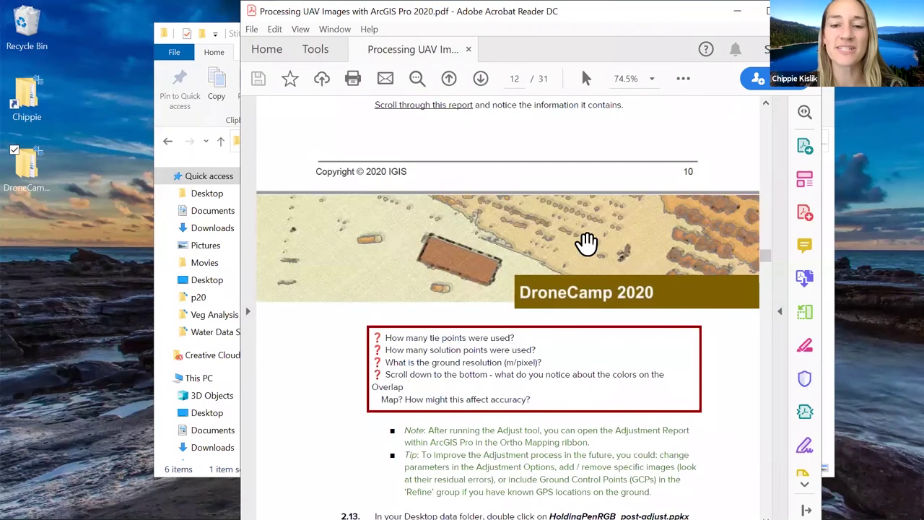
{"action": "scroll", "coordinate": [586, 244], "scroll_direction": "down", "scroll_amount": 8}
{"action": "scroll", "coordinate": [586, 244], "scroll_direction": "down", "scroll_amount": 1}
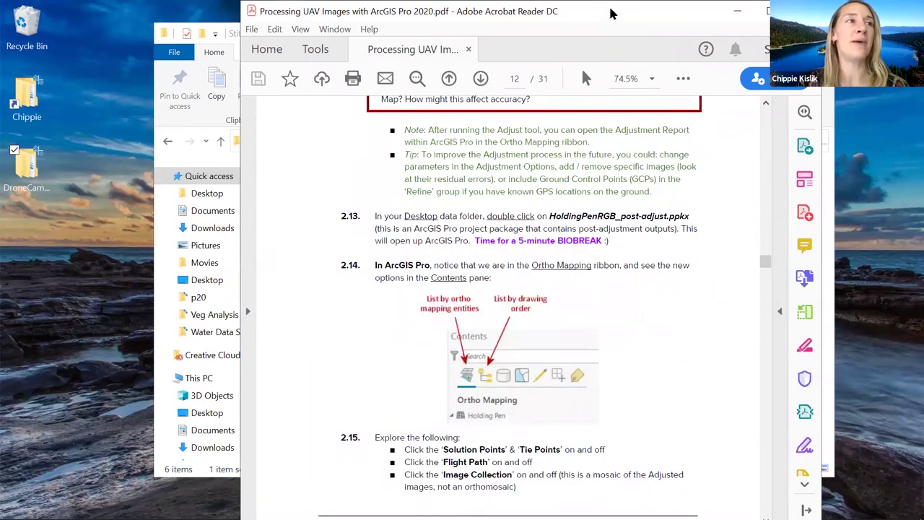
Step: Open the HoldingPenRGB_post-adjust project package from the Stitching_ArcGISPro folder in ArcGIS Pro
{"action": "left_click", "coordinate": [737, 11]}
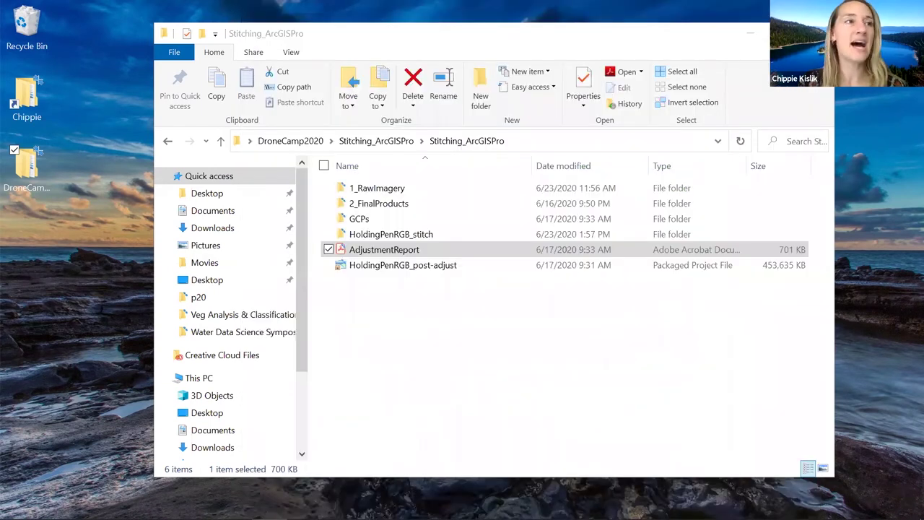
{"action": "left_click", "coordinate": [413, 266]}
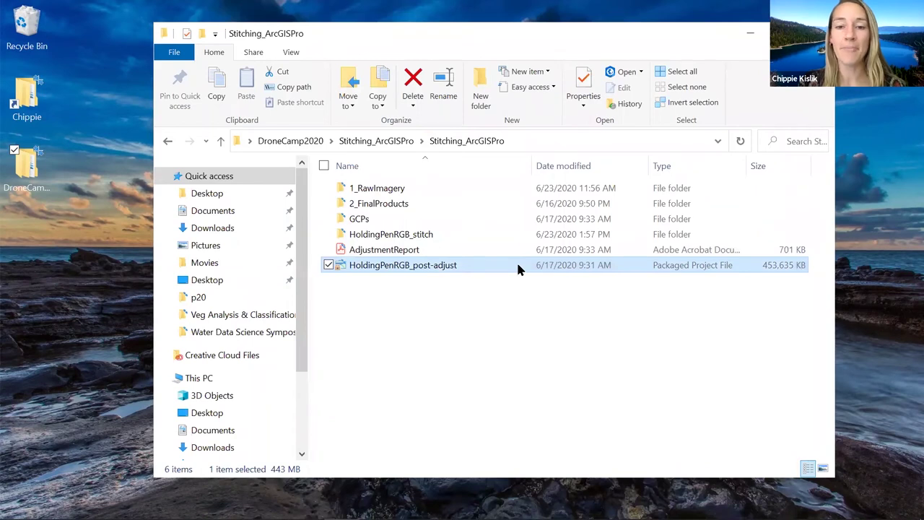
{"action": "double_click", "coordinate": [476, 269]}
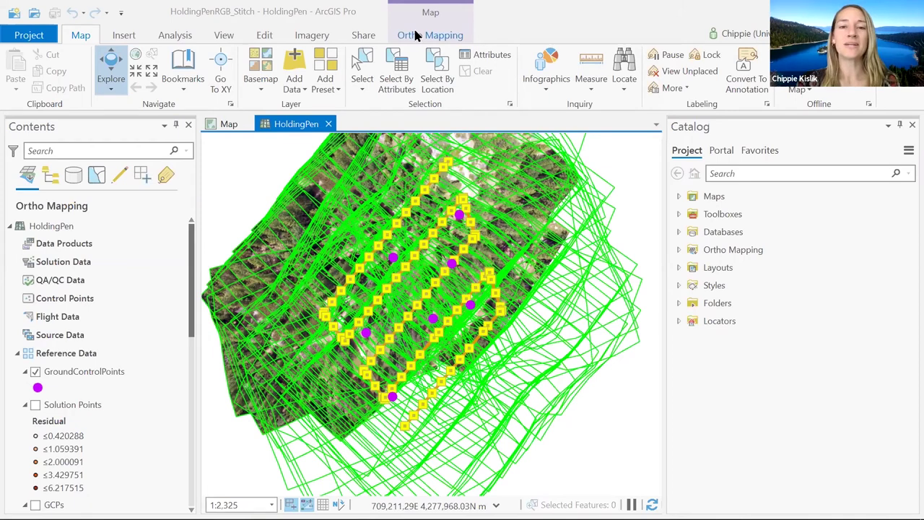
Step: Show the Ortho Mapping ribbon tools and bring the GroundControlPoints layer into view in Contents
{"action": "left_click", "coordinate": [418, 36]}
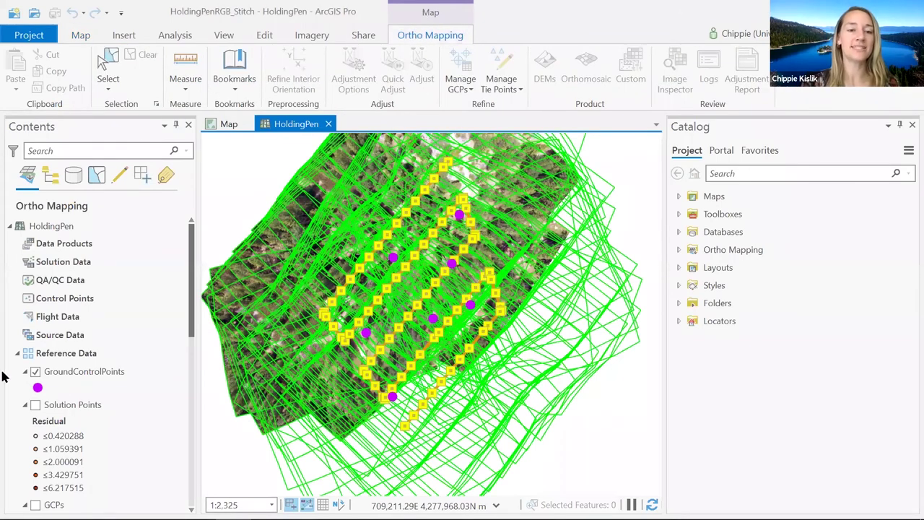
{"action": "left_click_drag", "start_coordinate": [192, 254], "coordinate": [187, 420]}
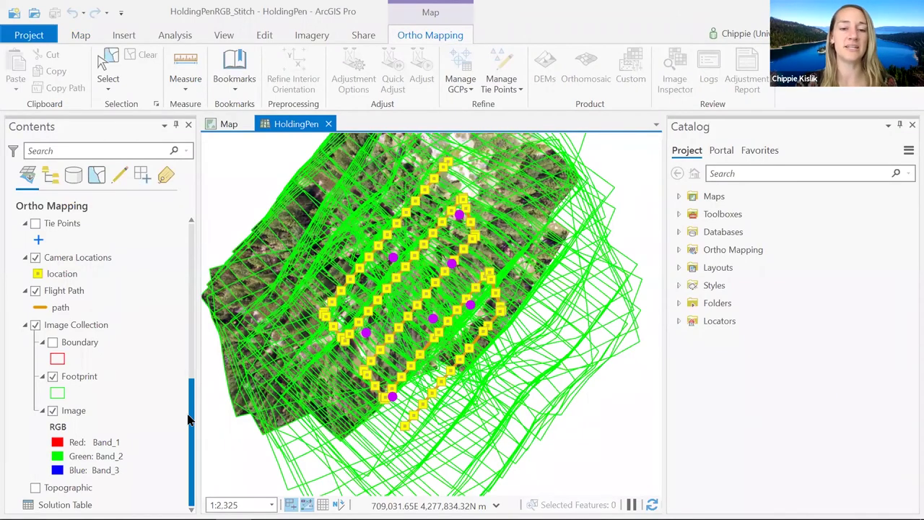
{"action": "left_click_drag", "start_coordinate": [187, 420], "coordinate": [192, 233]}
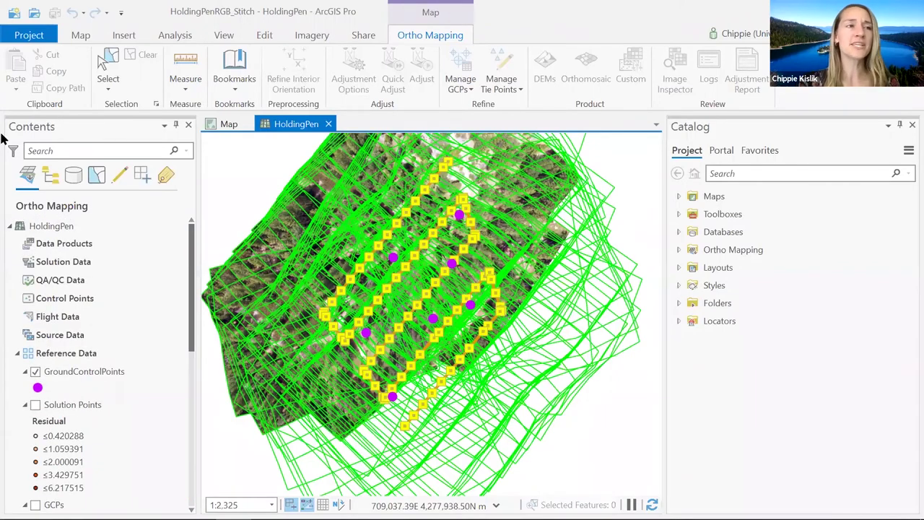
{"action": "left_click_drag", "start_coordinate": [192, 254], "coordinate": [193, 283]}
{"action": "scroll", "coordinate": [193, 283], "scroll_direction": "up", "scroll_amount": 1}
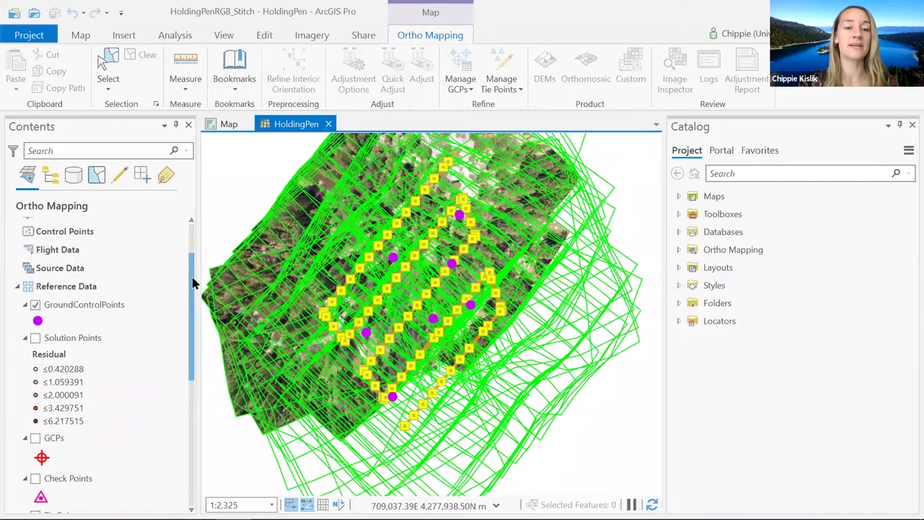
Step: Briefly hide the GroundControlPoints layer, then turn it back on
{"action": "left_click", "coordinate": [51, 307]}
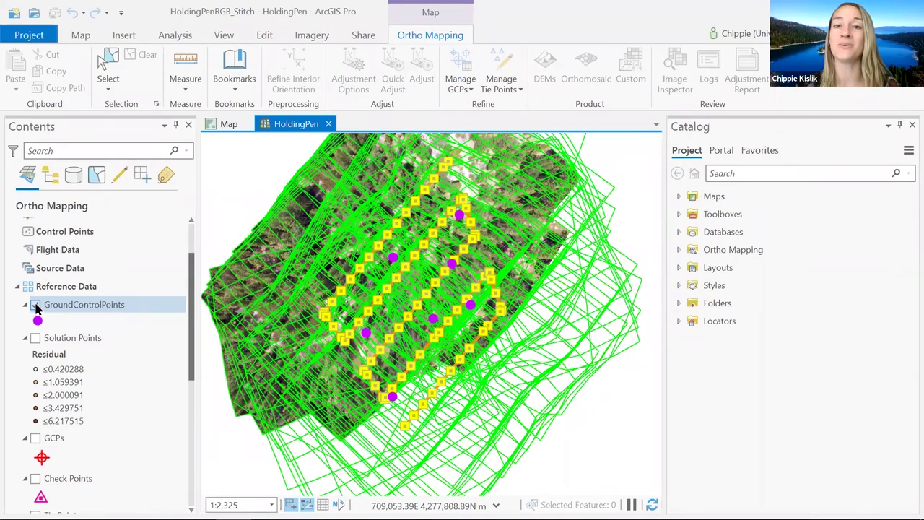
{"action": "left_click", "coordinate": [35, 304]}
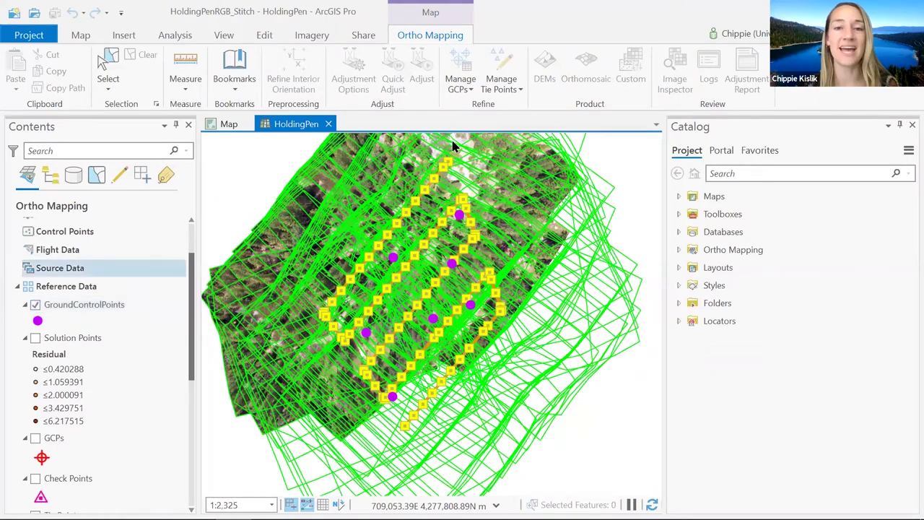
{"action": "left_click", "coordinate": [35, 305]}
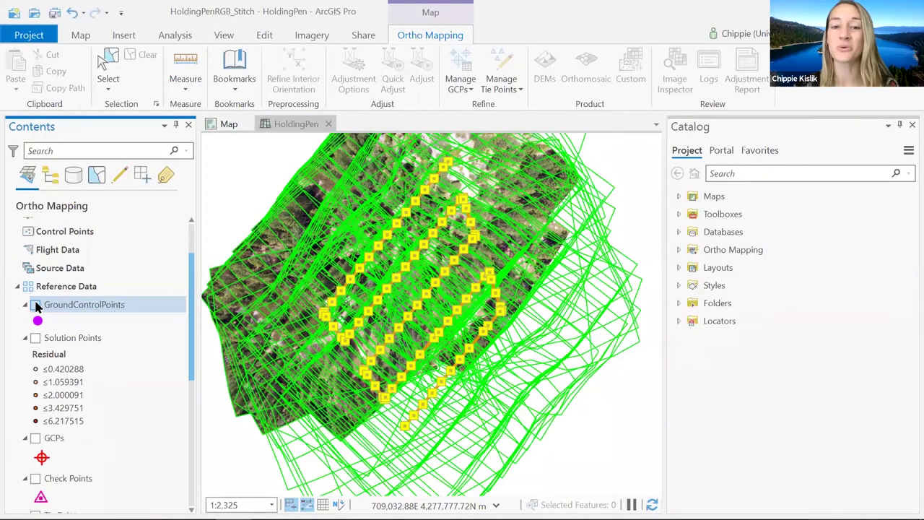
{"action": "left_click", "coordinate": [35, 305]}
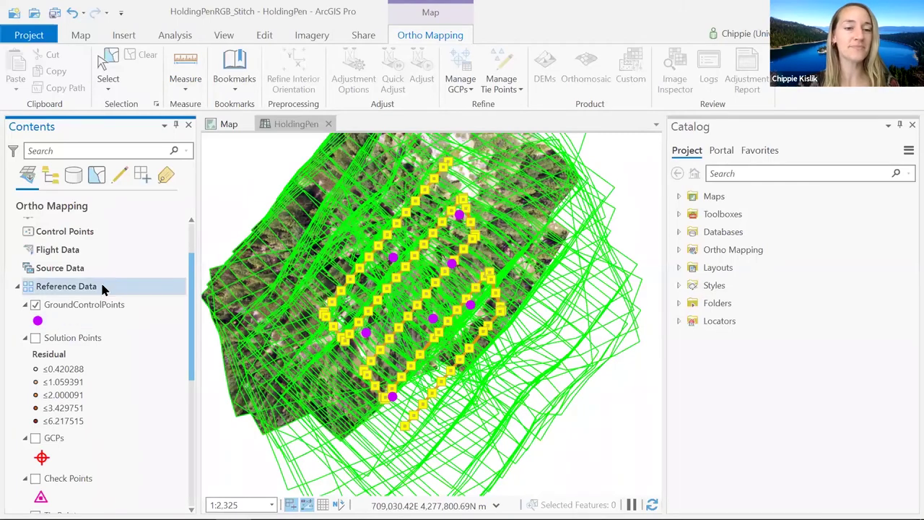
{"action": "scroll", "coordinate": [101, 280], "scroll_direction": "down", "scroll_amount": 1}
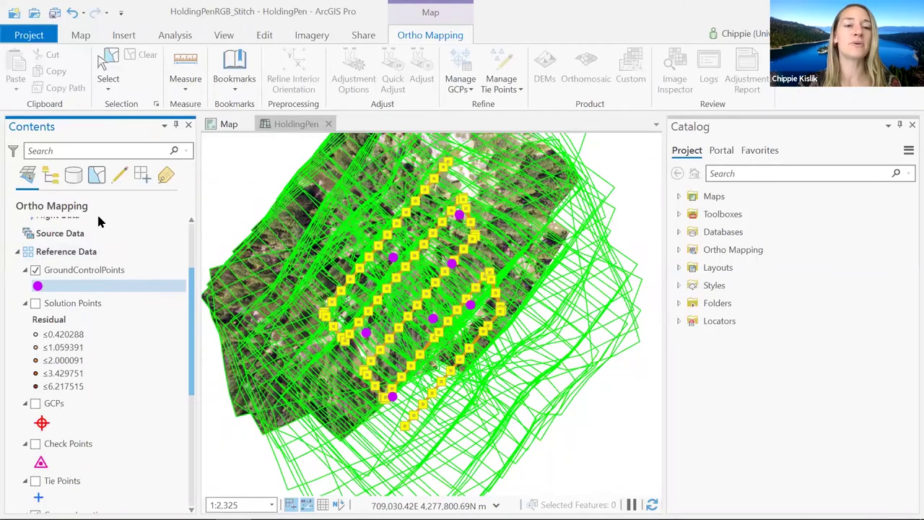
{"action": "left_click", "coordinate": [35, 306]}
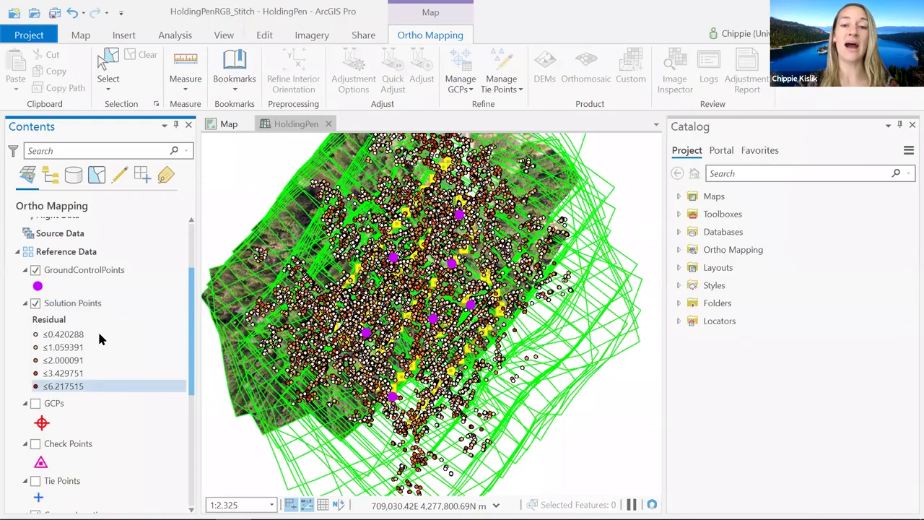
{"action": "left_click", "coordinate": [35, 306]}
{"action": "scroll", "coordinate": [43, 306], "scroll_direction": "down", "scroll_amount": 3}
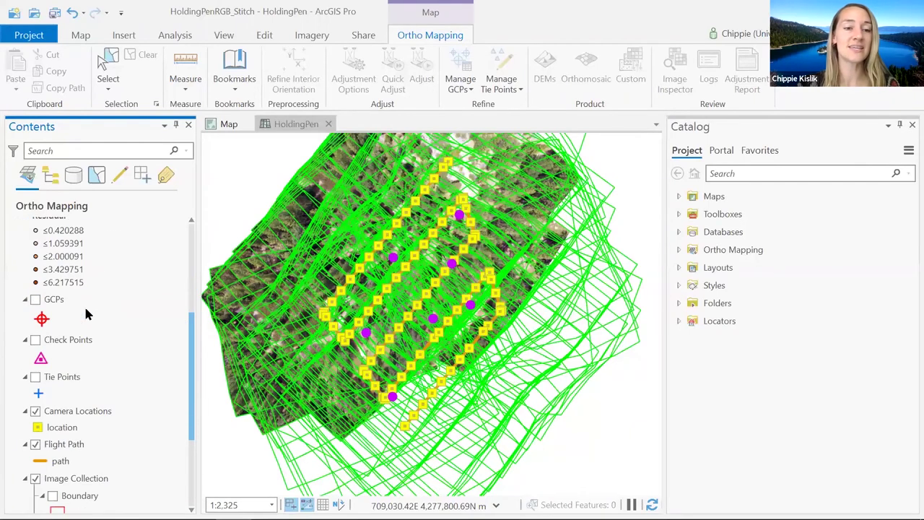
{"action": "left_click", "coordinate": [34, 299]}
{"action": "scroll", "coordinate": [36, 289], "scroll_direction": "up", "scroll_amount": 2}
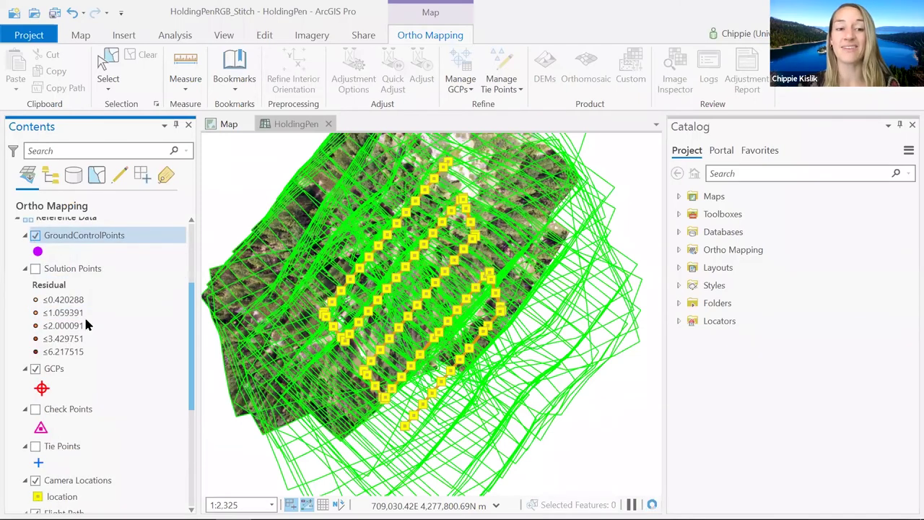
{"action": "scroll", "coordinate": [79, 316], "scroll_direction": "down", "scroll_amount": 2}
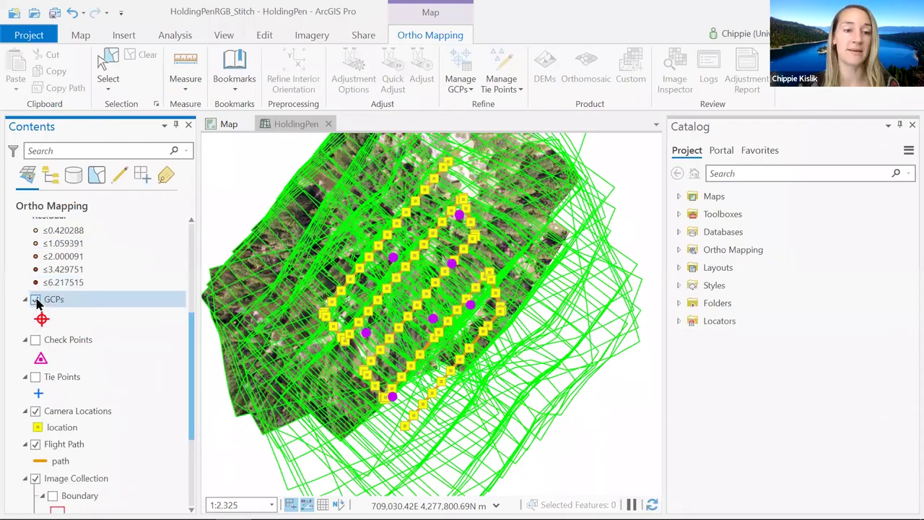
{"action": "left_click", "coordinate": [36, 300]}
{"action": "scroll", "coordinate": [36, 307], "scroll_direction": "down", "scroll_amount": 2}
{"action": "left_click", "coordinate": [35, 308]}
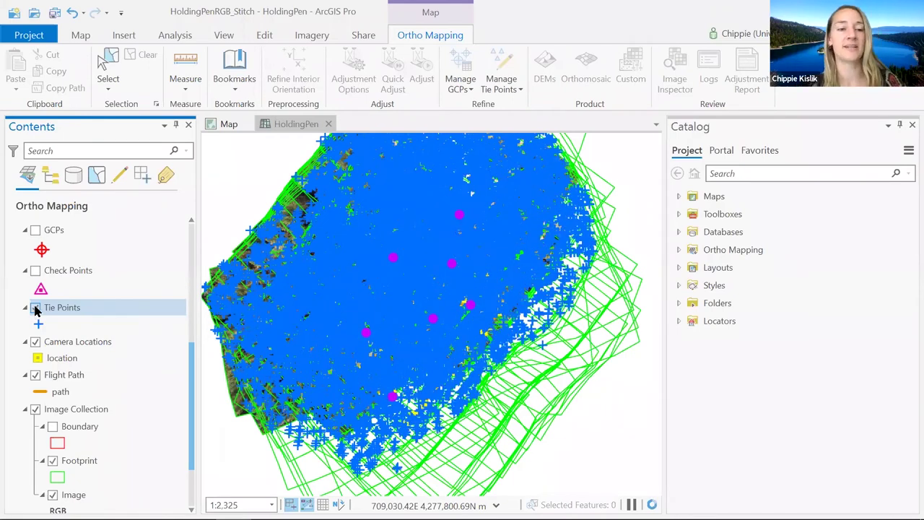
{"action": "left_click", "coordinate": [36, 309]}
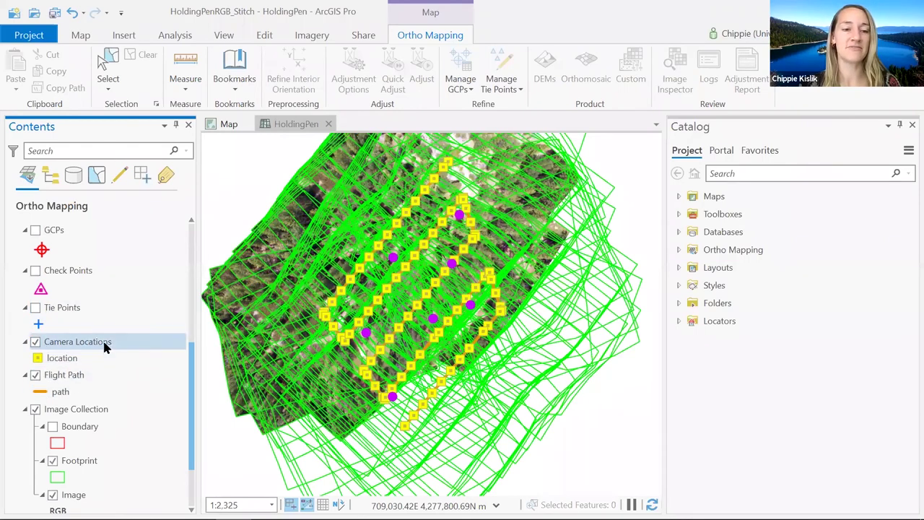
{"action": "scroll", "coordinate": [104, 347], "scroll_direction": "down", "scroll_amount": 3}
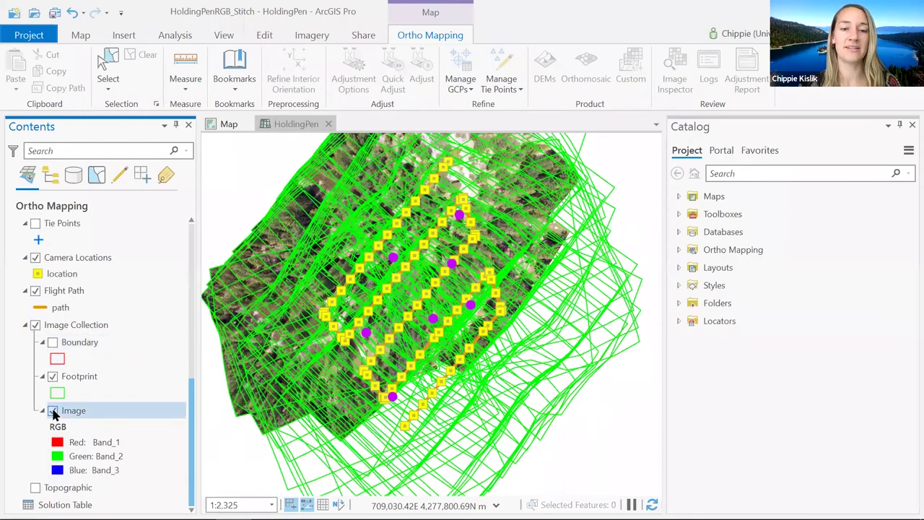
{"action": "left_click", "coordinate": [52, 411]}
{"action": "left_click", "coordinate": [53, 410]}
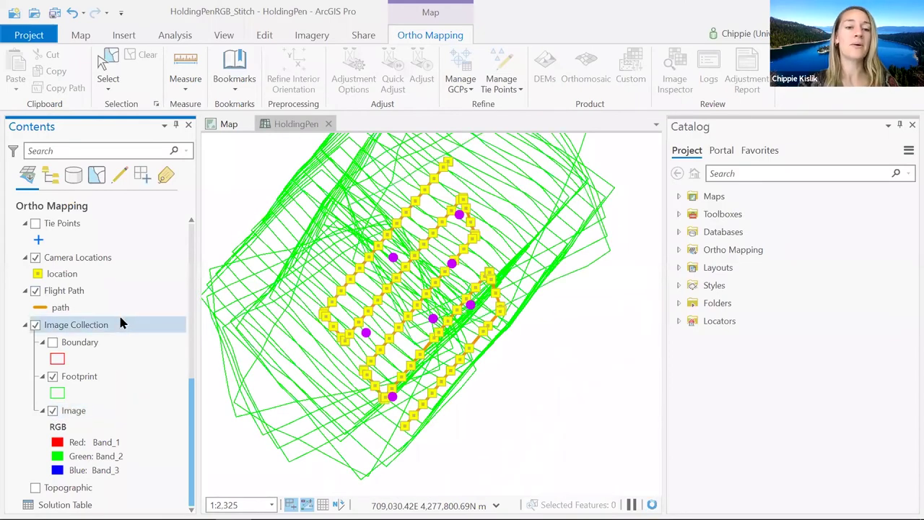
Step: Zoom in on a magenta GCP beside a white ground target until the scale reads 1:102
{"action": "scroll", "coordinate": [120, 324], "scroll_direction": "up", "scroll_amount": 5}
{"action": "scroll", "coordinate": [121, 324], "scroll_direction": "up", "scroll_amount": 2}
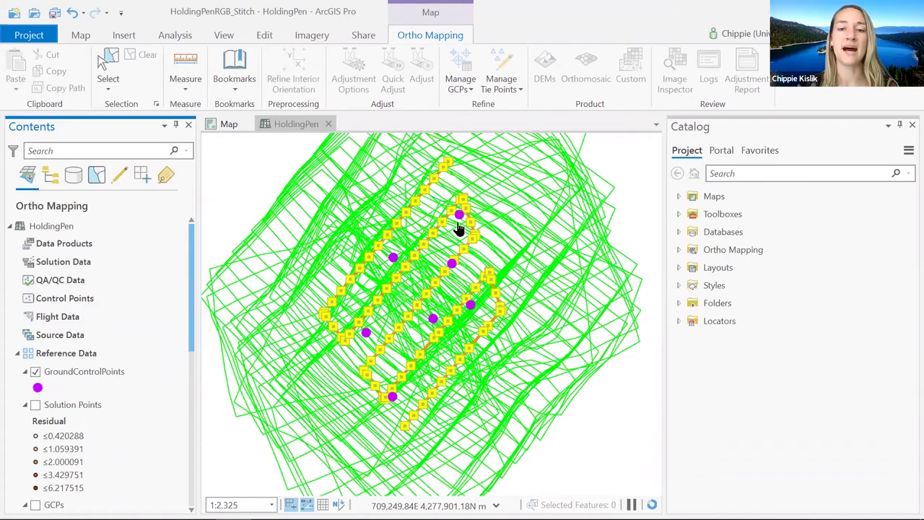
{"action": "scroll", "coordinate": [467, 207], "scroll_direction": "up", "scroll_amount": 5}
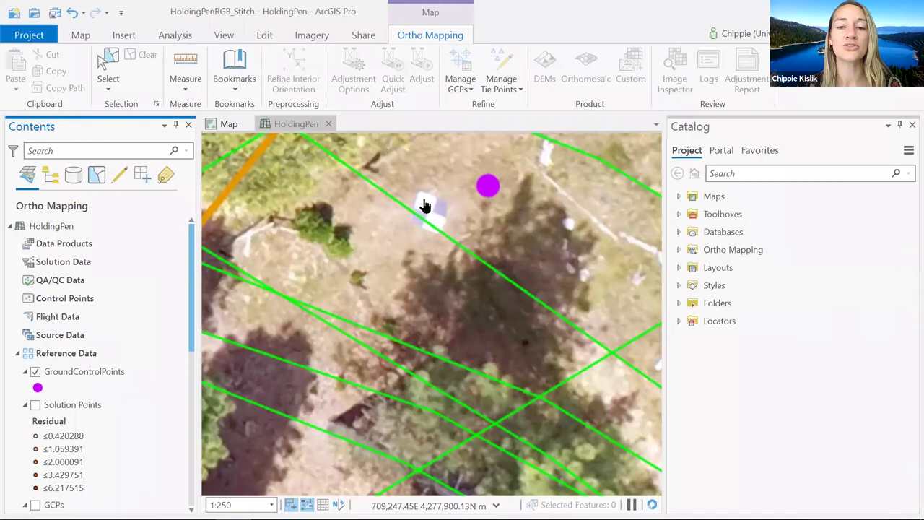
{"action": "scroll", "coordinate": [417, 201], "scroll_direction": "up", "scroll_amount": 2}
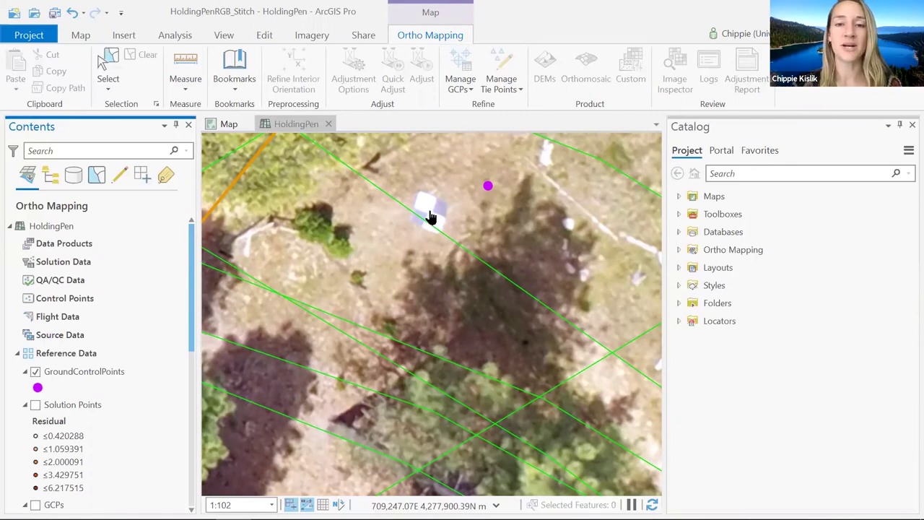
{"action": "left_click", "coordinate": [462, 86]}
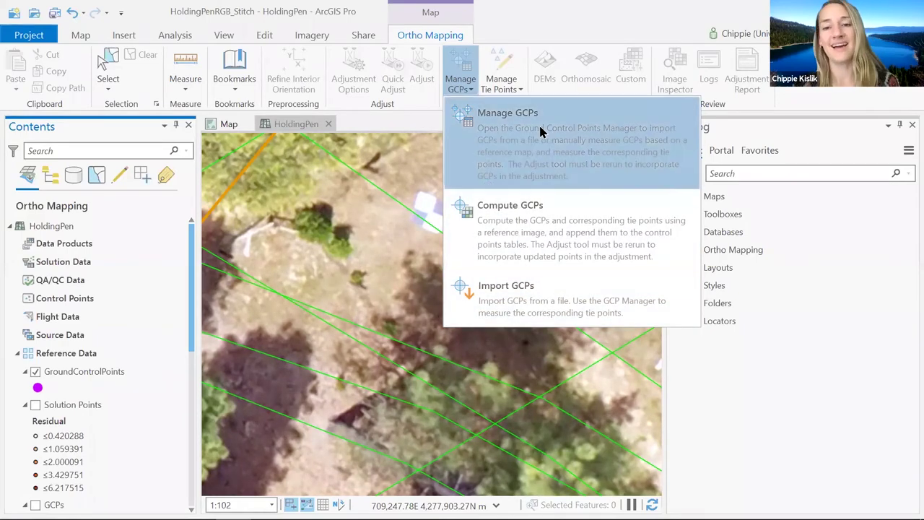
{"action": "left_click", "coordinate": [541, 130]}
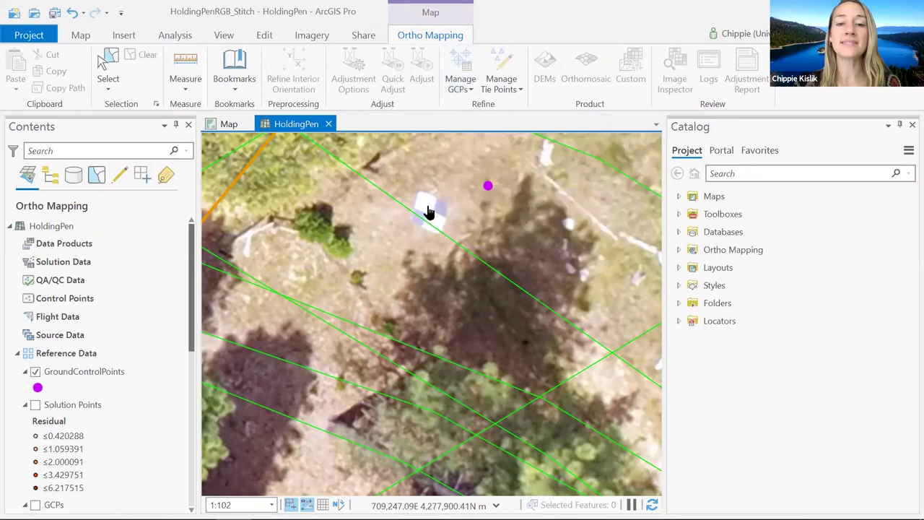
{"action": "scroll", "coordinate": [428, 224], "scroll_direction": "up", "scroll_amount": 2}
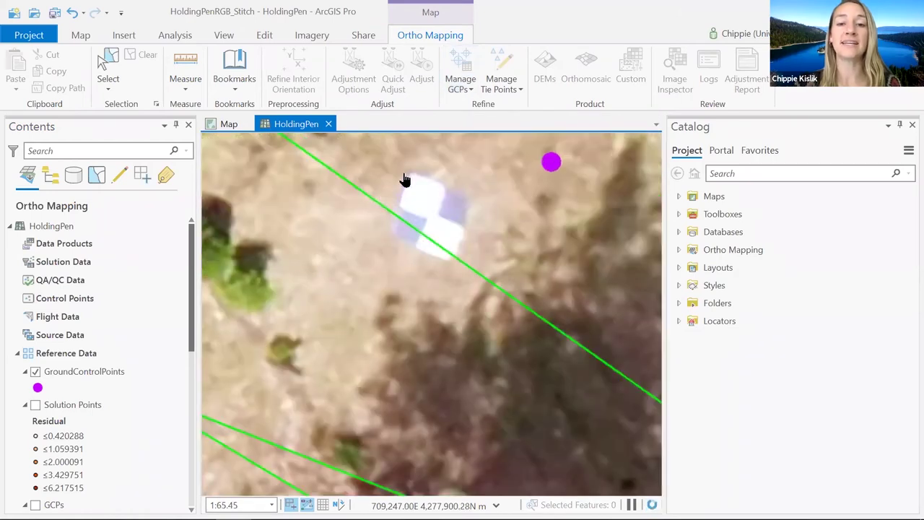
{"action": "scroll", "coordinate": [404, 179], "scroll_direction": "up", "scroll_amount": 2}
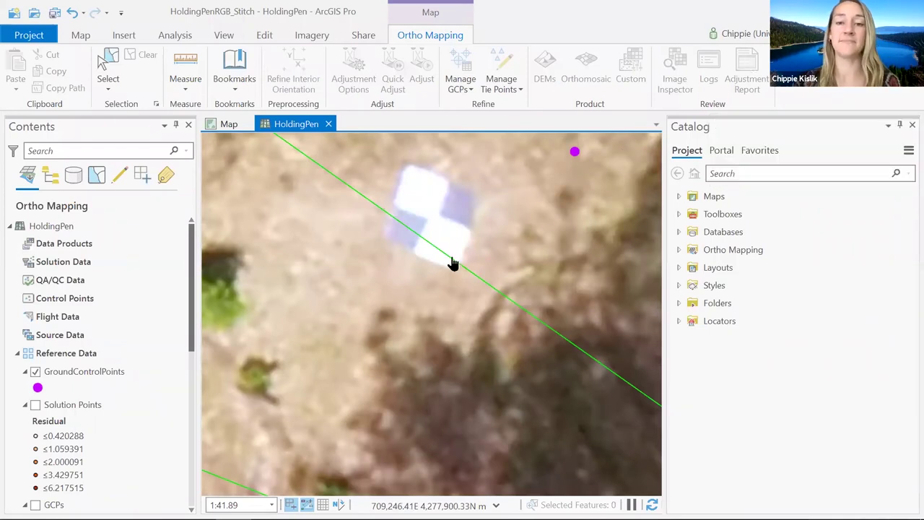
{"action": "scroll", "coordinate": [456, 262], "scroll_direction": "down", "scroll_amount": 2}
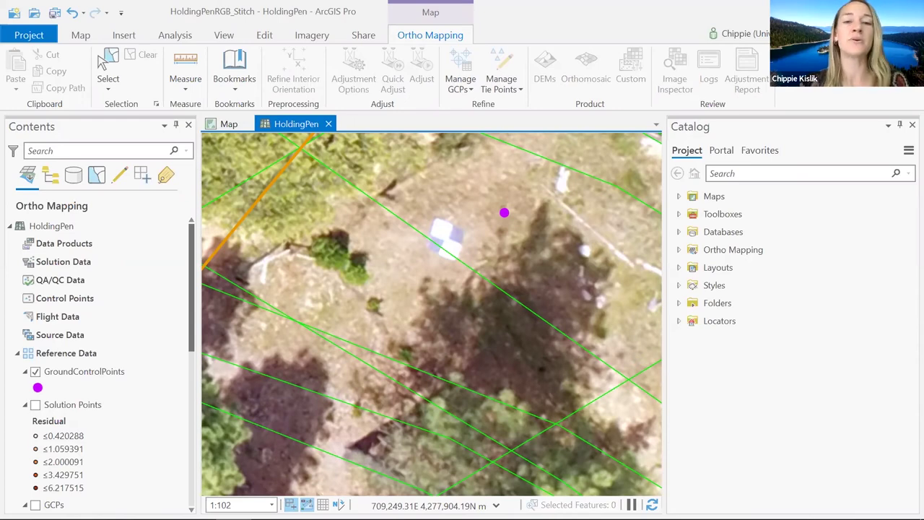
Step: In Add Data, browse to Desktop > DroneCamp2020 > Stitching_ArcGISPro > 2_FinalProducts
{"action": "left_click", "coordinate": [80, 35]}
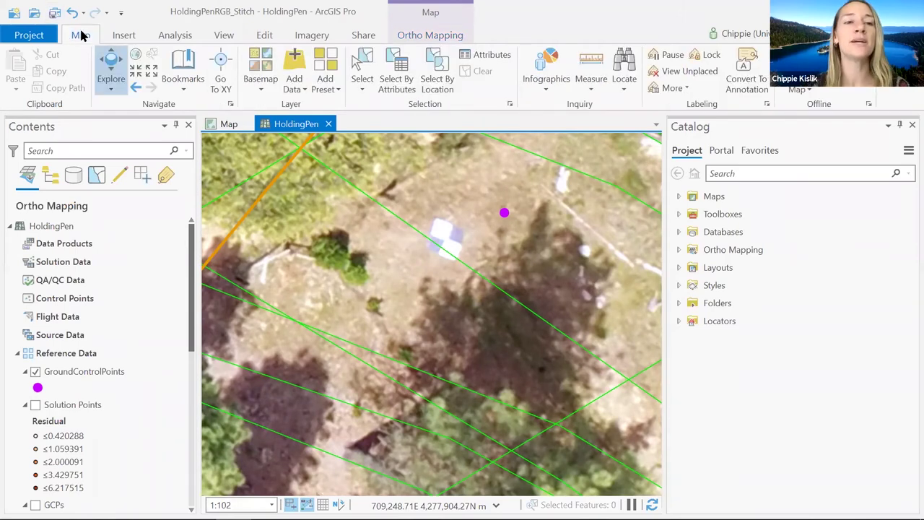
{"action": "left_click", "coordinate": [295, 64]}
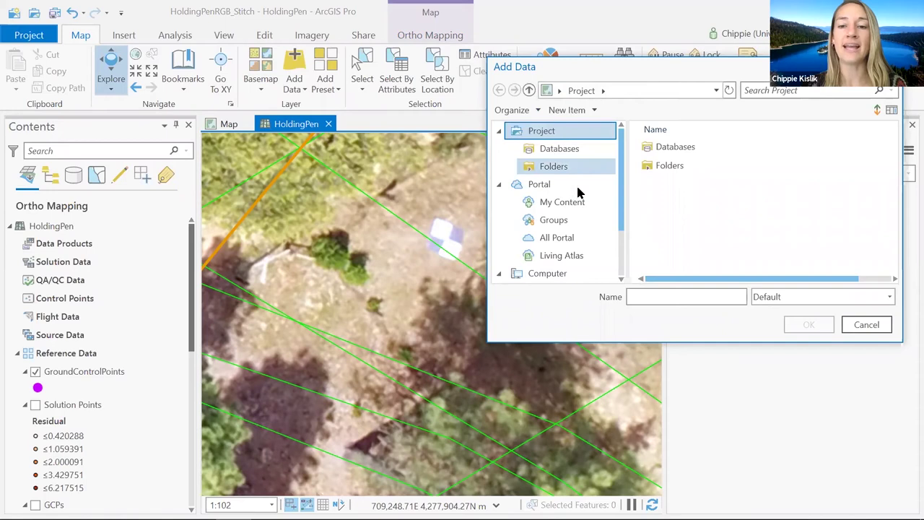
{"action": "scroll", "coordinate": [578, 191], "scroll_direction": "down", "scroll_amount": 2}
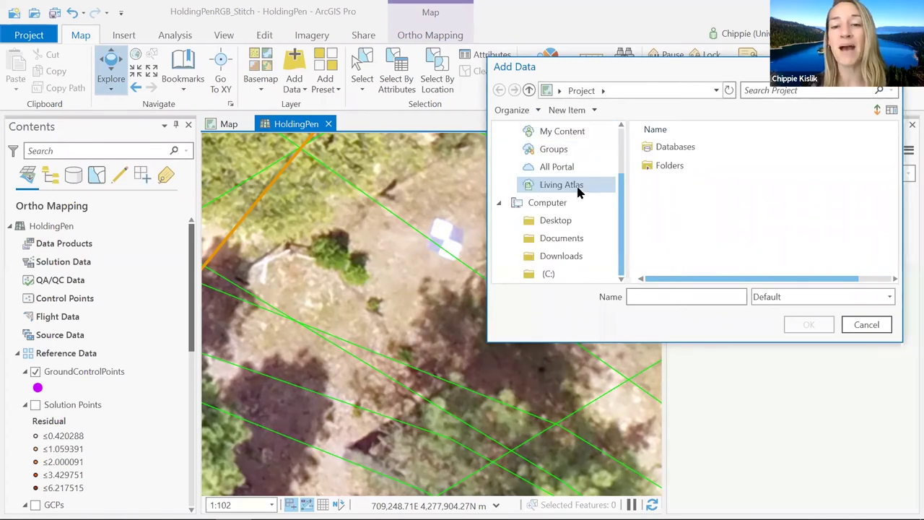
{"action": "left_click", "coordinate": [576, 201]}
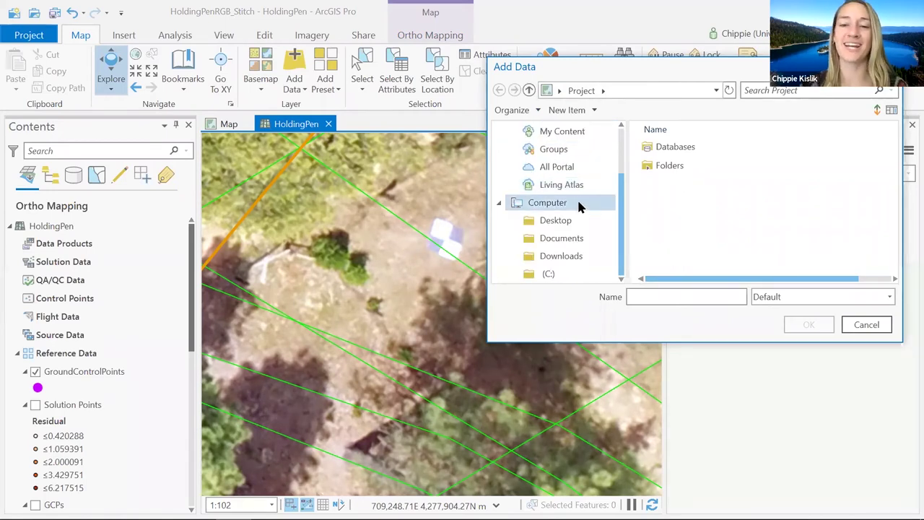
{"action": "left_click", "coordinate": [570, 221]}
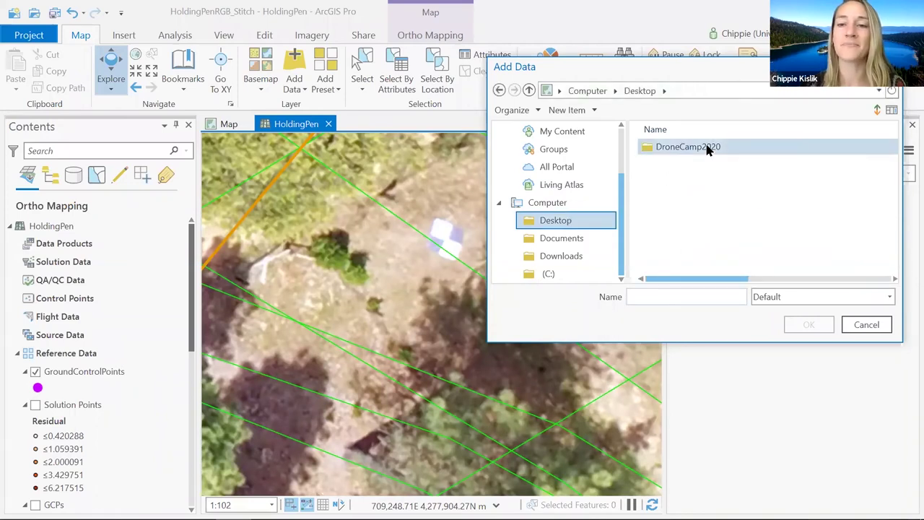
{"action": "double_click", "coordinate": [707, 148]}
{"action": "left_click", "coordinate": [707, 148]}
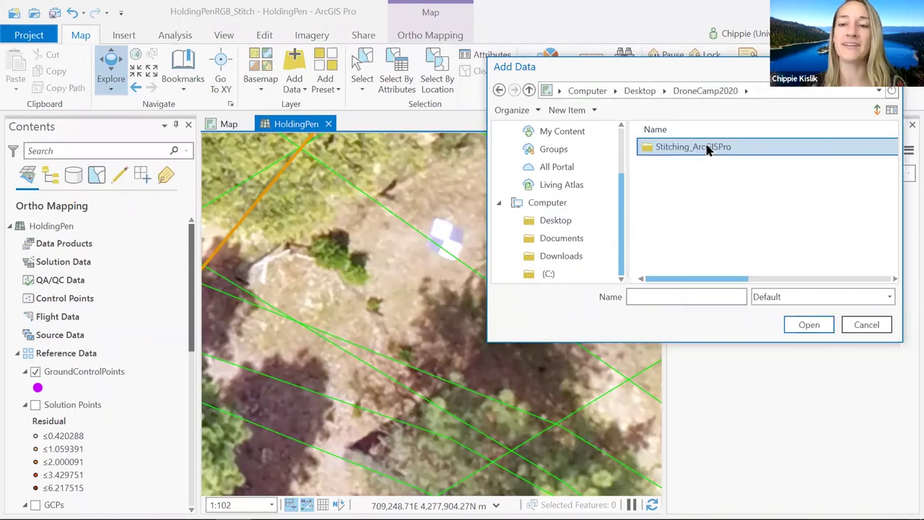
{"action": "double_click", "coordinate": [707, 148]}
{"action": "double_click", "coordinate": [707, 148]}
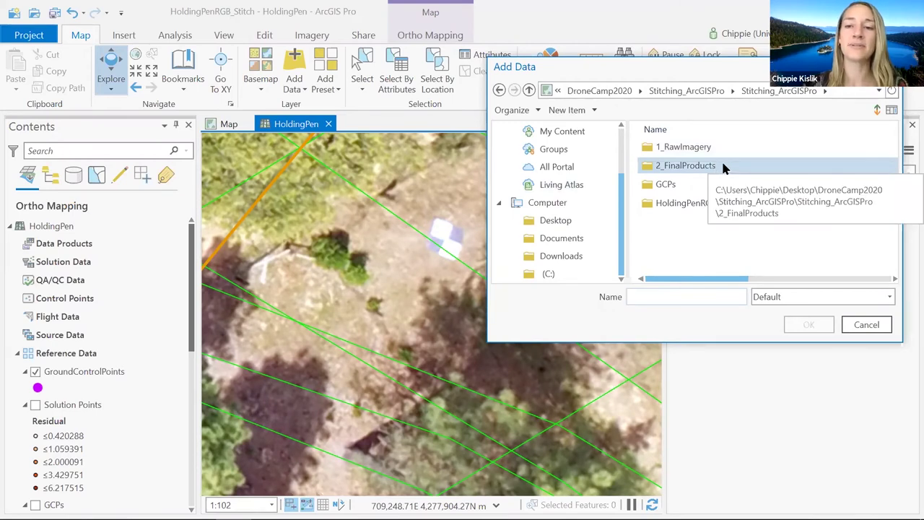
{"action": "double_click", "coordinate": [724, 166]}
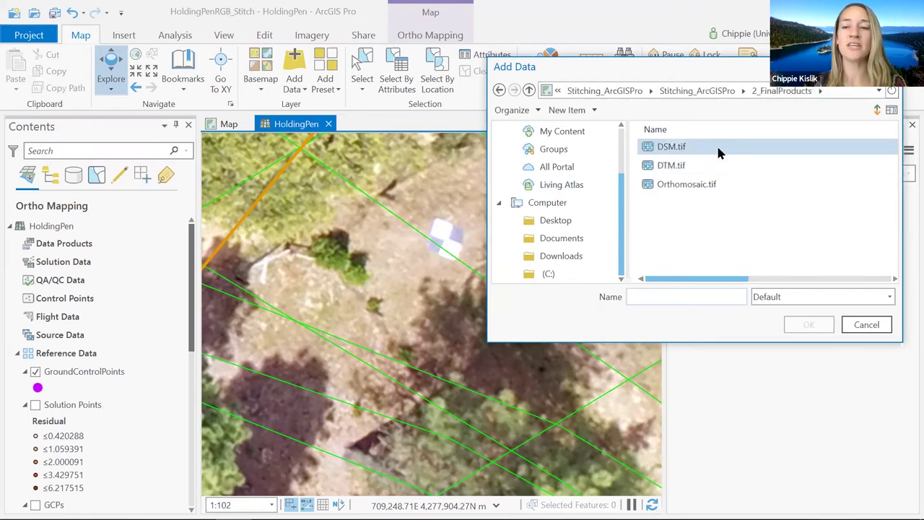
Step: Add DSM.tif, DTM.tif and Orthomosaic.tif to the HoldingPen map
{"action": "left_click", "coordinate": [718, 152]}
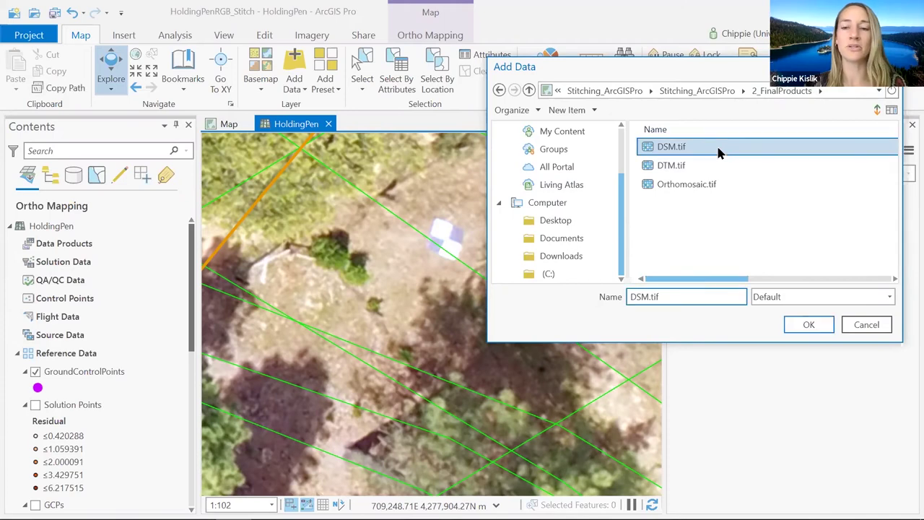
{"action": "left_click", "coordinate": [715, 184], "text": "shift"}
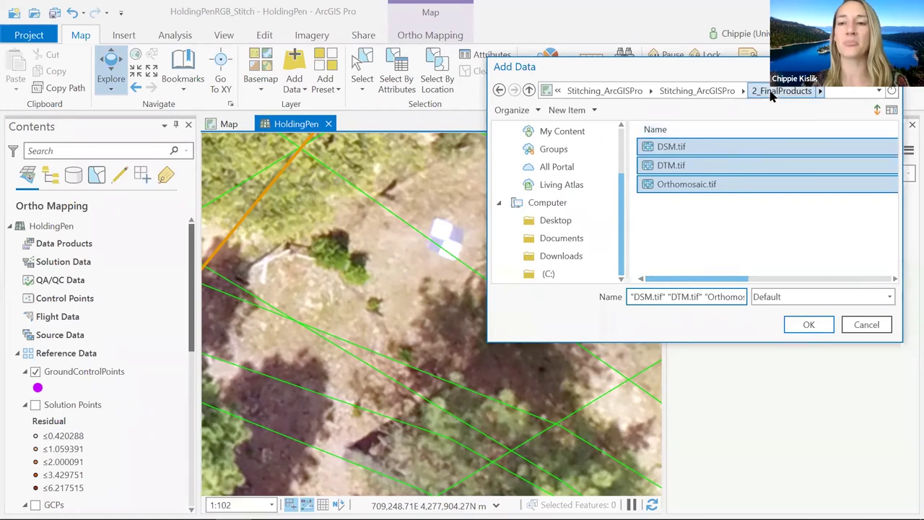
{"action": "left_click", "coordinate": [802, 325]}
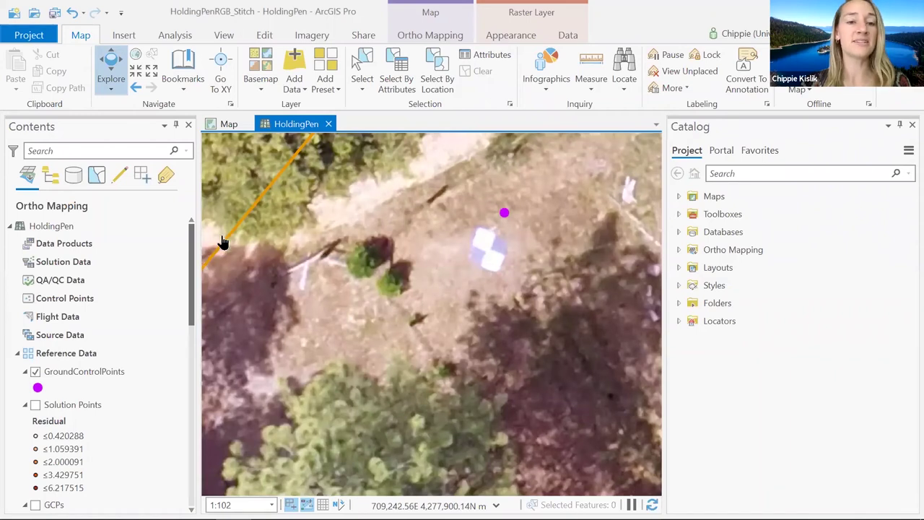
Step: Zoom the map to the full Orthomosaic.tif layer extent, about 1:3,633
{"action": "left_click_drag", "start_coordinate": [192, 241], "coordinate": [191, 387]}
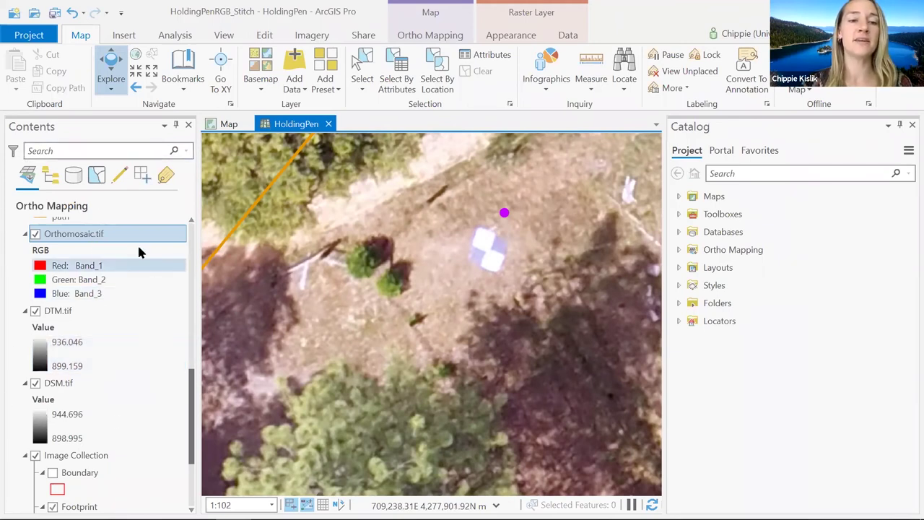
{"action": "left_click", "coordinate": [129, 235]}
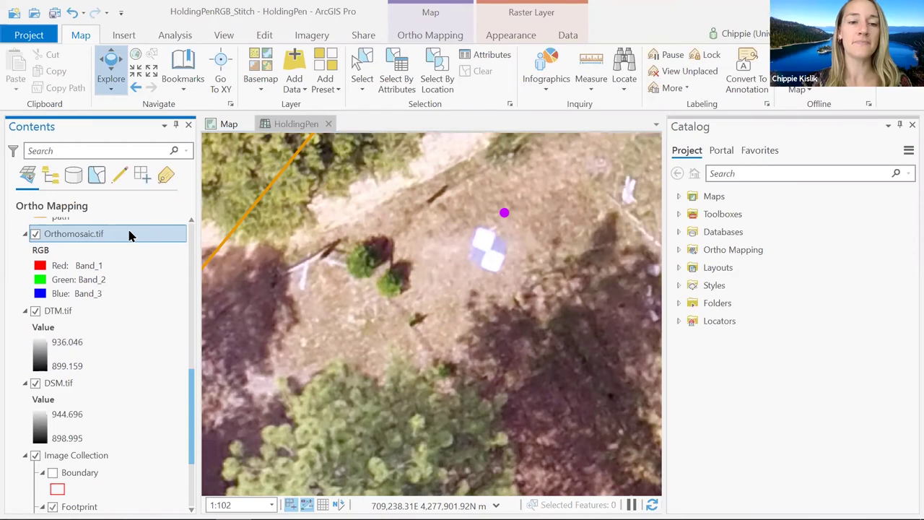
{"action": "right_click", "coordinate": [129, 236]}
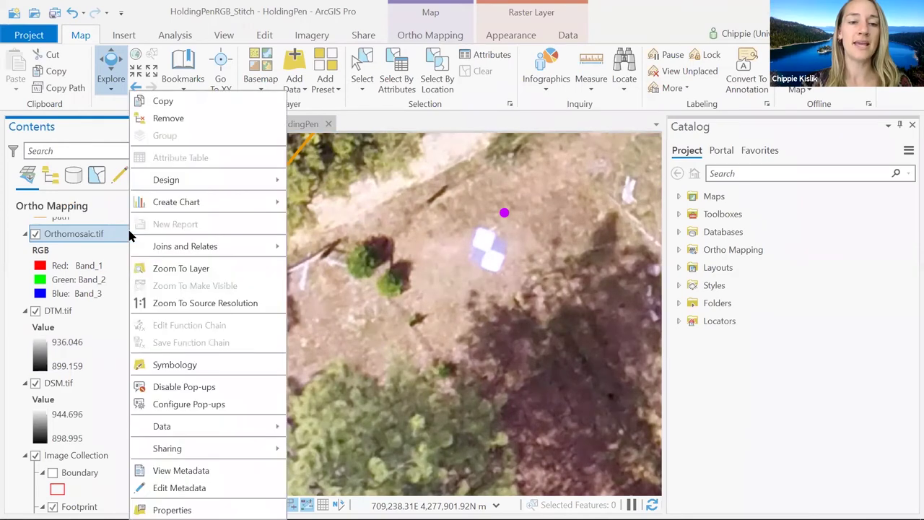
{"action": "left_click", "coordinate": [248, 270]}
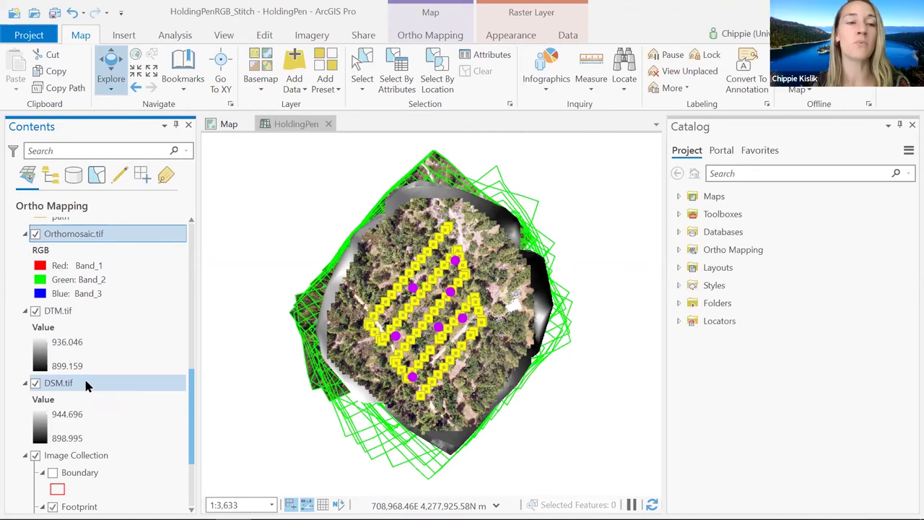
Step: Turn off all layers in the Reference Data group, then scroll Contents down to DSM.tif
{"action": "scroll", "coordinate": [111, 246], "scroll_direction": "up", "scroll_amount": 4}
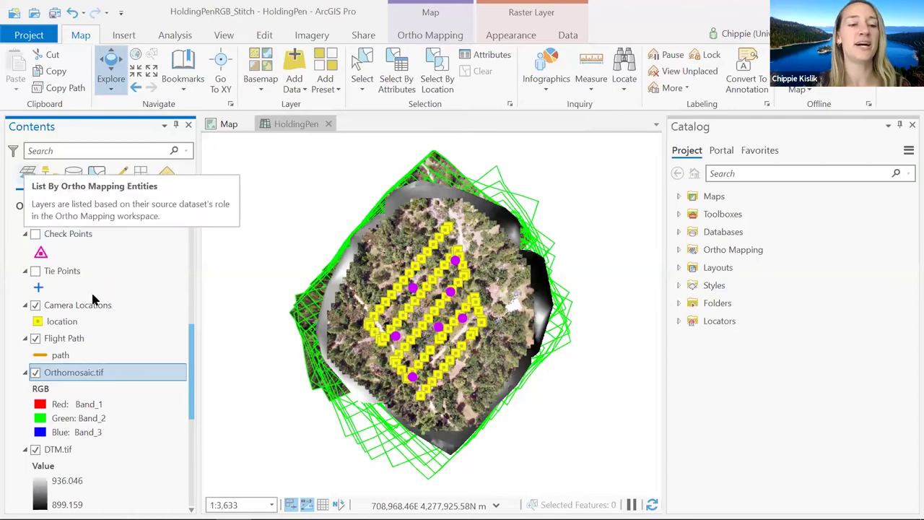
{"action": "scroll", "coordinate": [107, 298], "scroll_direction": "up", "scroll_amount": 3}
{"action": "scroll", "coordinate": [106, 298], "scroll_direction": "up", "scroll_amount": 3}
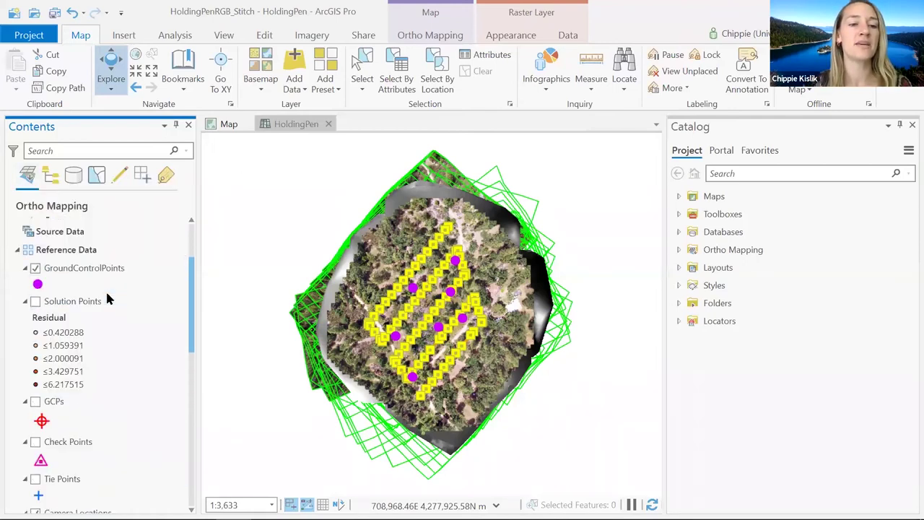
{"action": "left_click", "coordinate": [108, 250]}
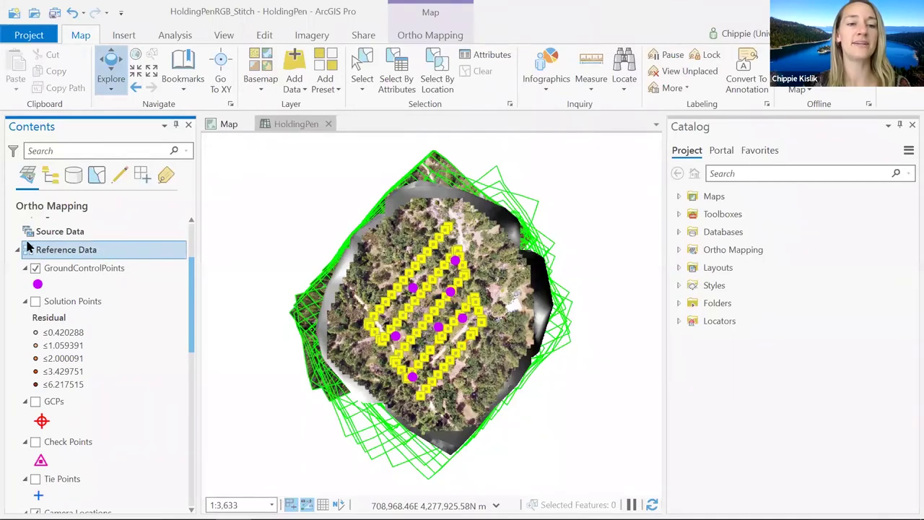
{"action": "right_click", "coordinate": [117, 254]}
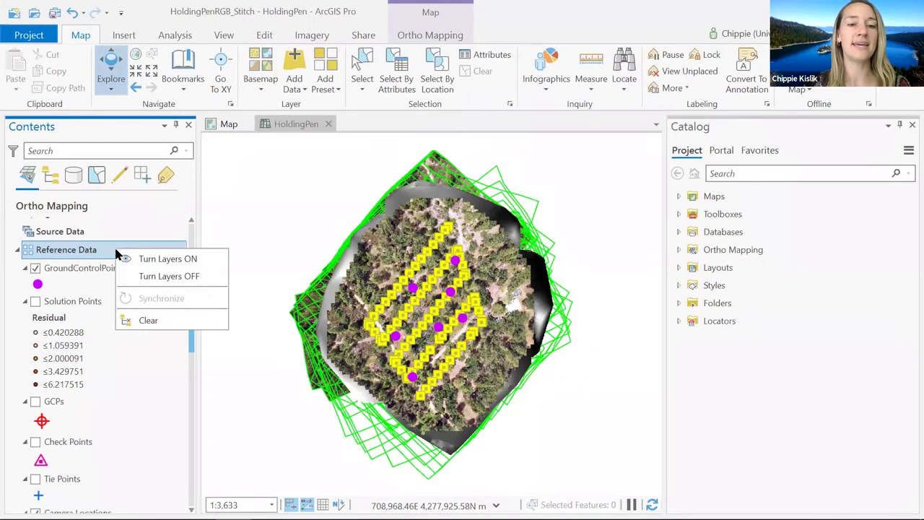
{"action": "left_click", "coordinate": [213, 281]}
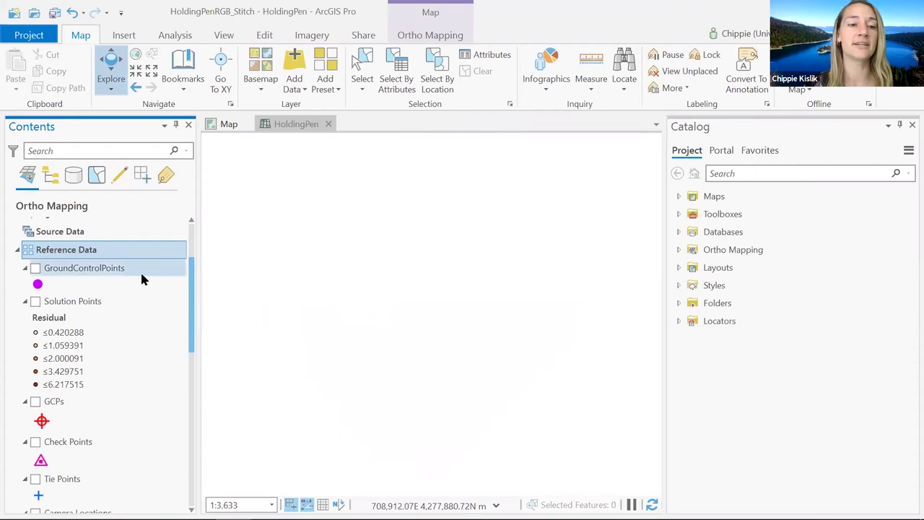
{"action": "scroll", "coordinate": [123, 283], "scroll_direction": "down", "scroll_amount": 9}
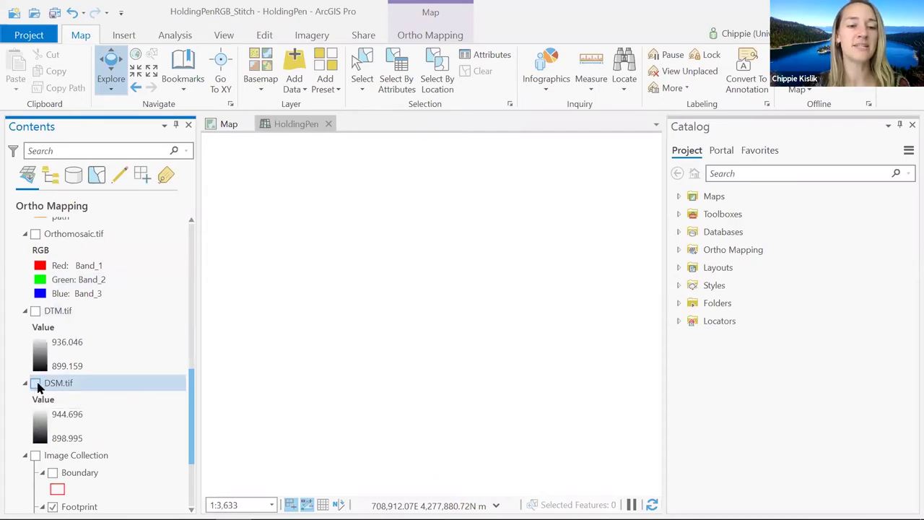
Step: Turn on DSM.tif and symbolize it with the Elevation #1 colour ramp
{"action": "left_click", "coordinate": [35, 383]}
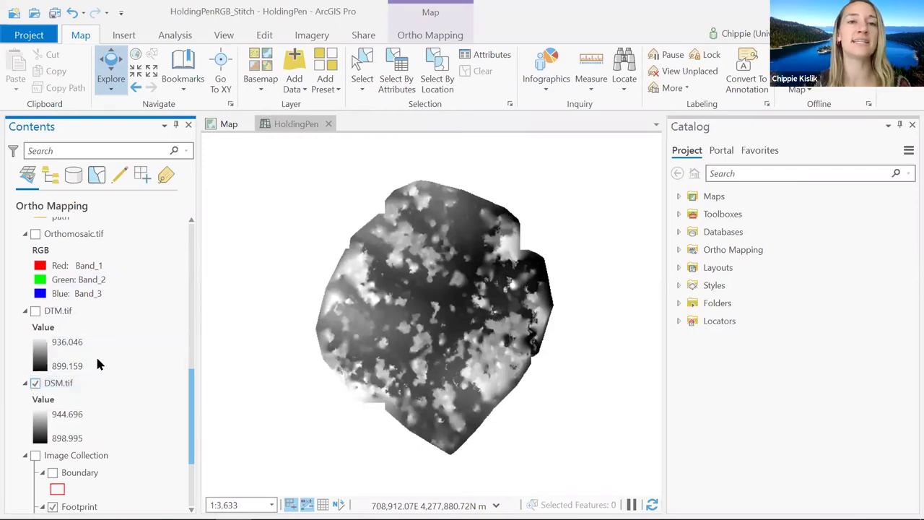
{"action": "left_click", "coordinate": [87, 383]}
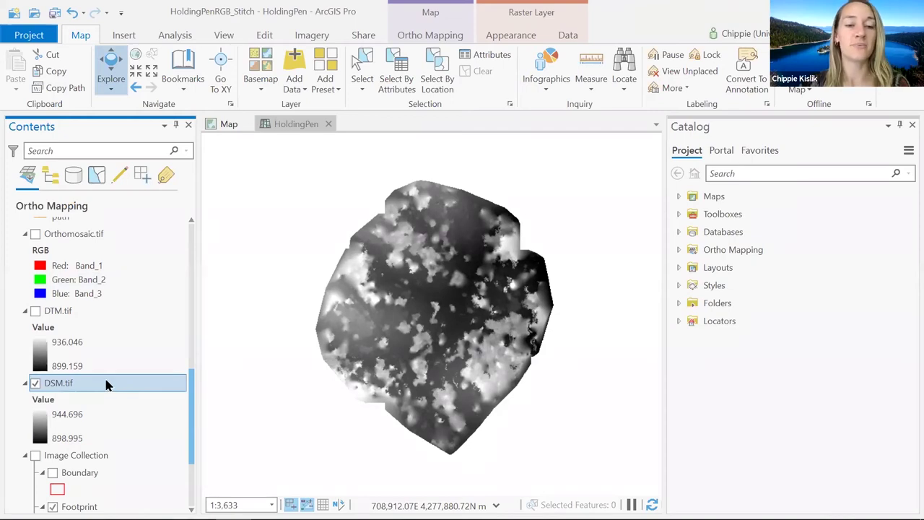
{"action": "right_click", "coordinate": [106, 385]}
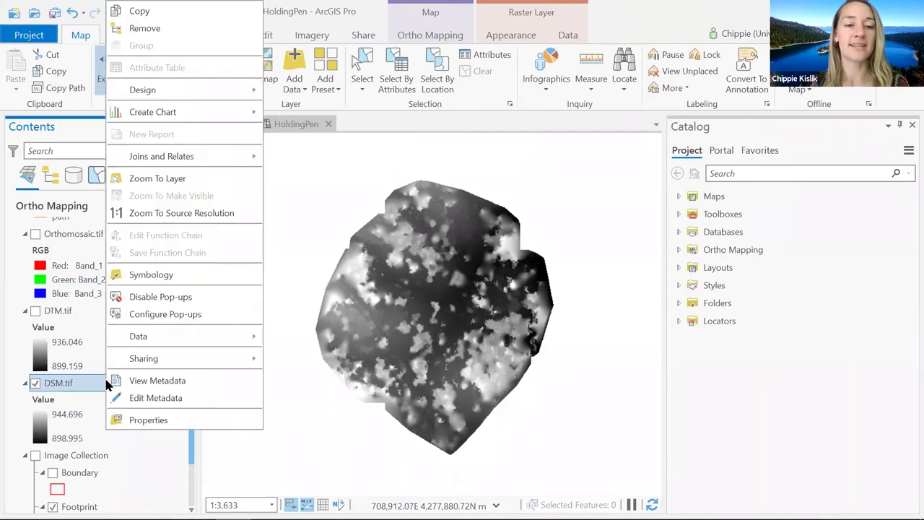
{"action": "left_click", "coordinate": [191, 282]}
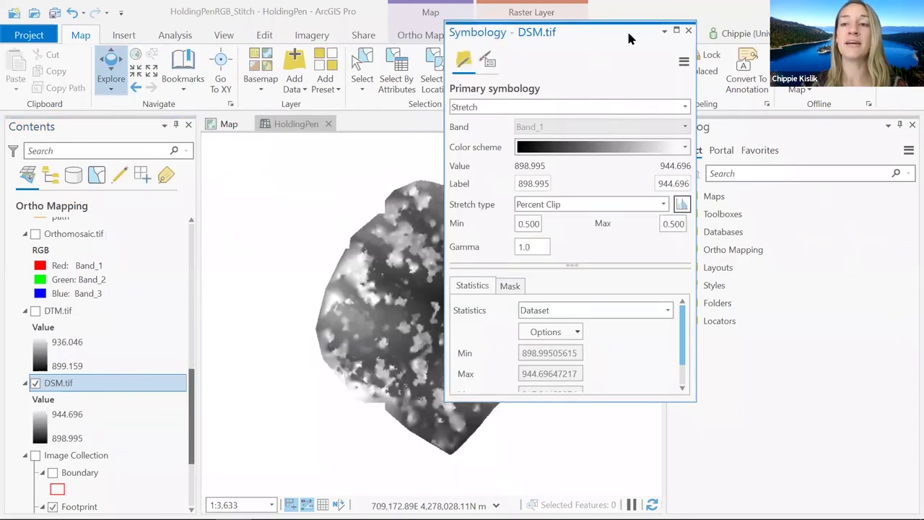
{"action": "left_click_drag", "start_coordinate": [629, 38], "coordinate": [811, 68]}
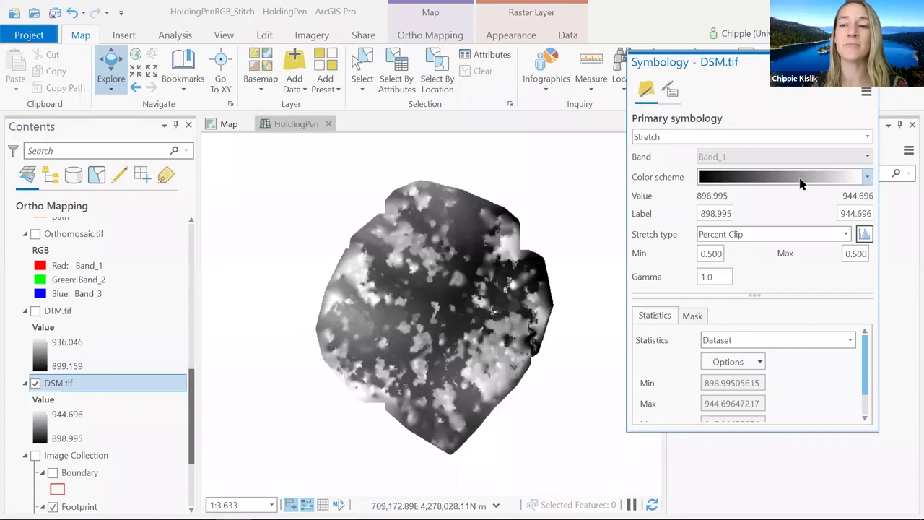
{"action": "left_click", "coordinate": [867, 177]}
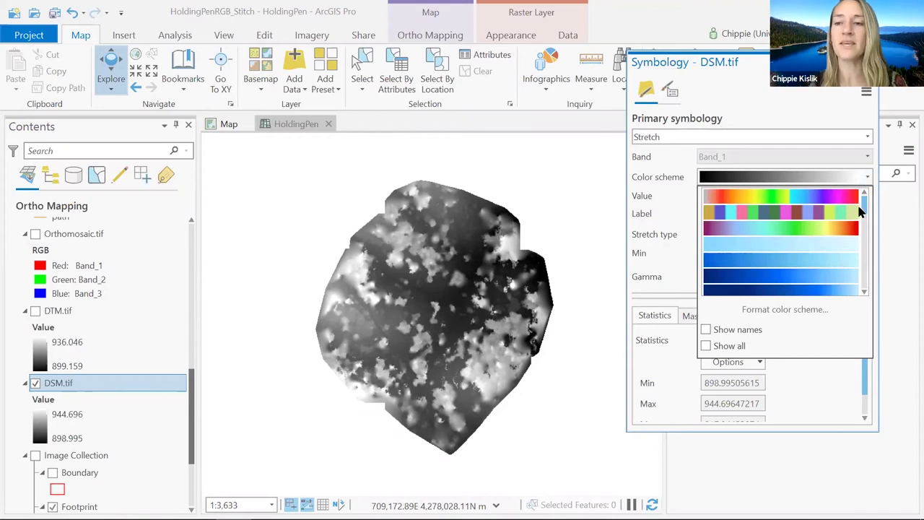
{"action": "scroll", "coordinate": [864, 210], "scroll_direction": "down", "scroll_amount": 2}
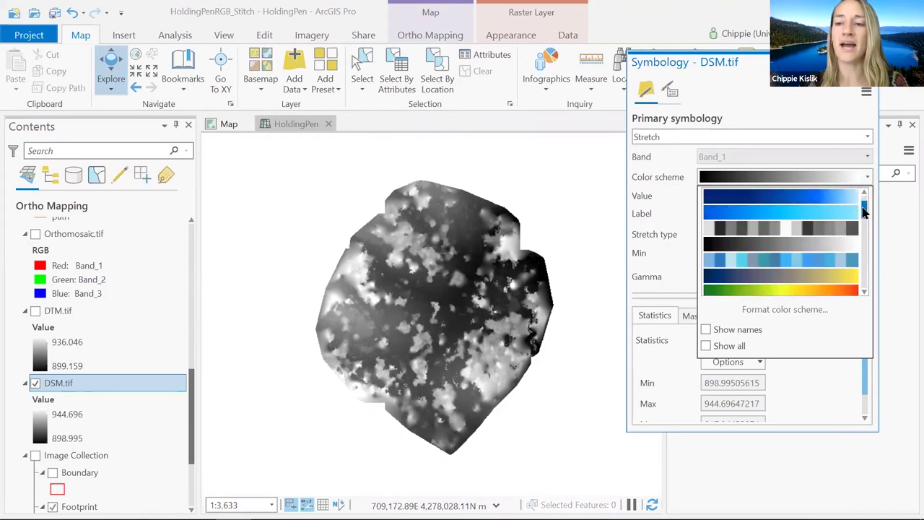
{"action": "scroll", "coordinate": [863, 213], "scroll_direction": "down", "scroll_amount": 3}
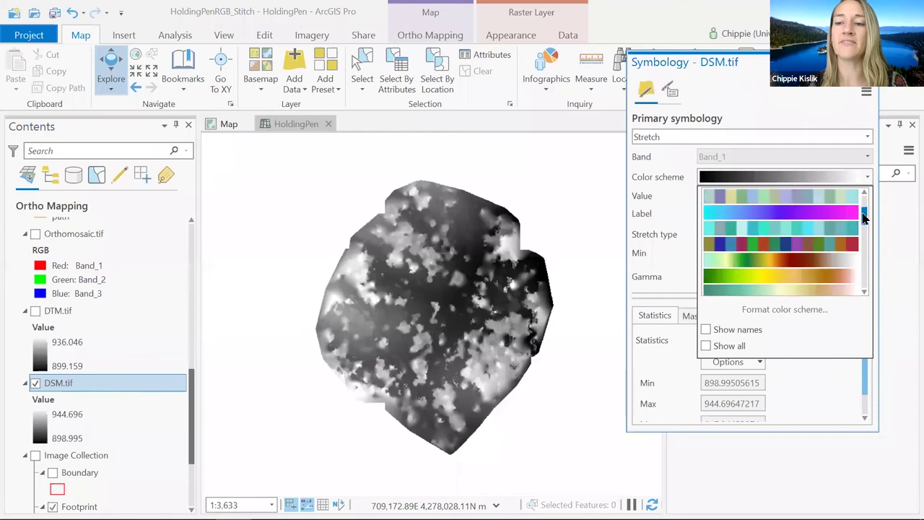
{"action": "left_click", "coordinate": [792, 265]}
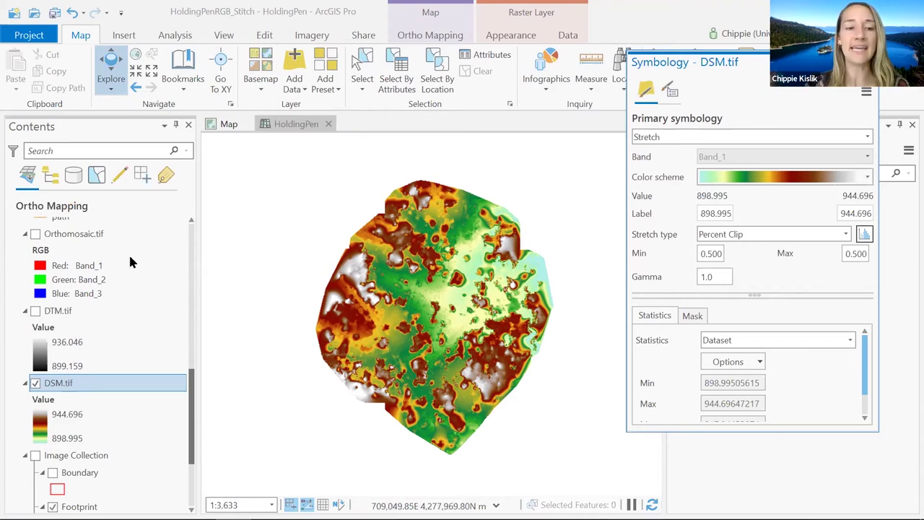
Step: Turn on DTM.tif, apply the Elevation #1 colour ramp, and close the Symbology pane
{"action": "left_click", "coordinate": [100, 312]}
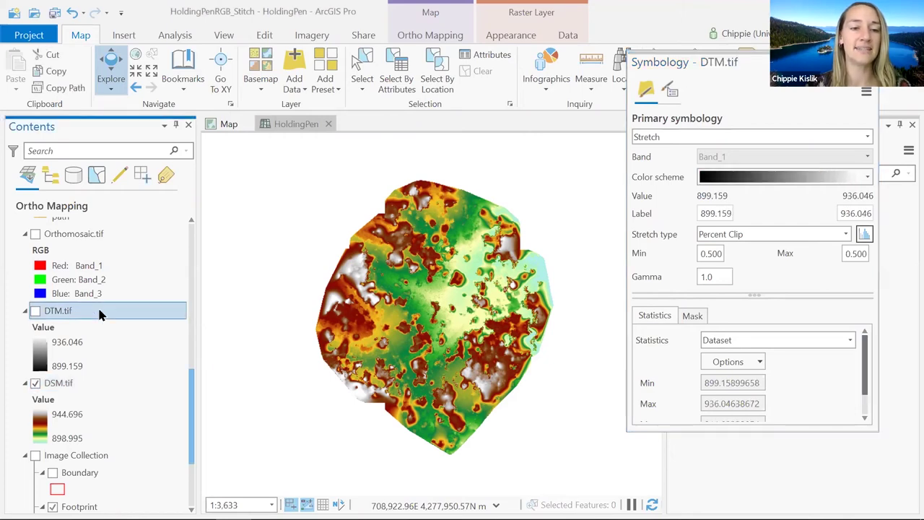
{"action": "left_click", "coordinate": [34, 312]}
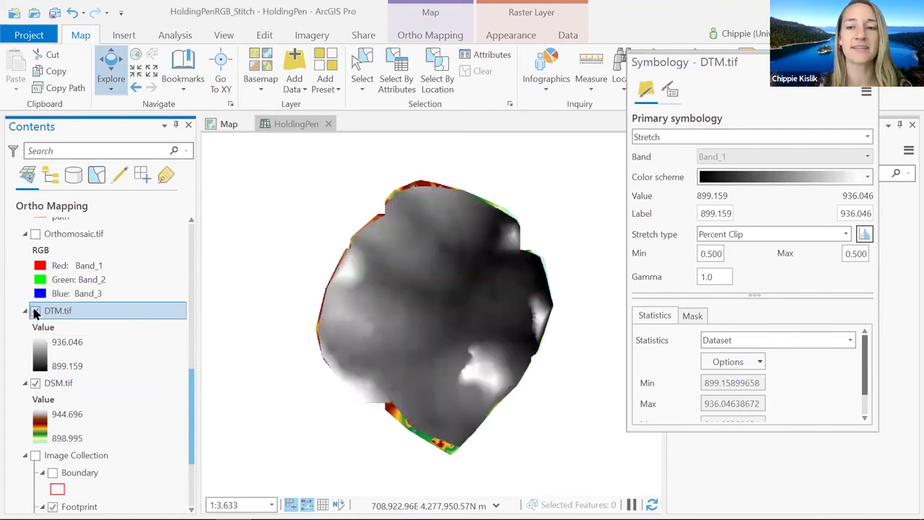
{"action": "right_click", "coordinate": [101, 312]}
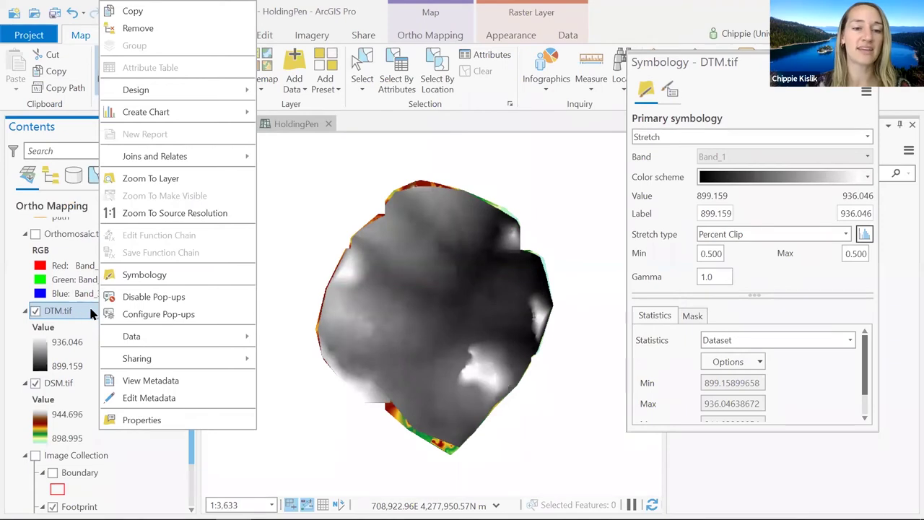
{"action": "left_click", "coordinate": [144, 275]}
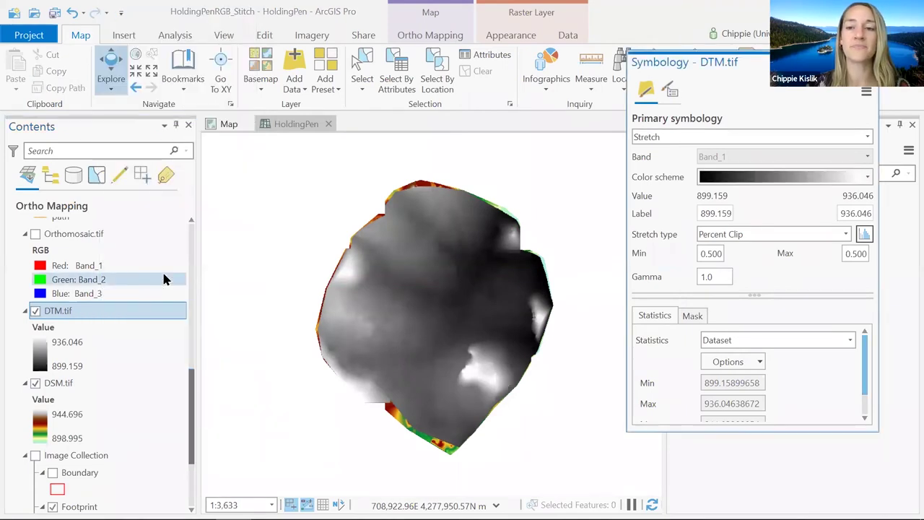
{"action": "left_click", "coordinate": [869, 177]}
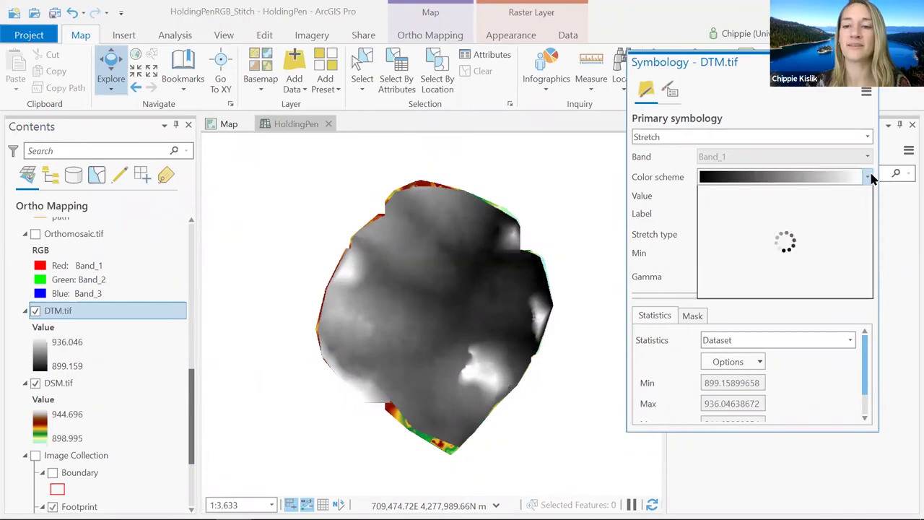
{"action": "scroll", "coordinate": [856, 239], "scroll_direction": "down", "scroll_amount": 5}
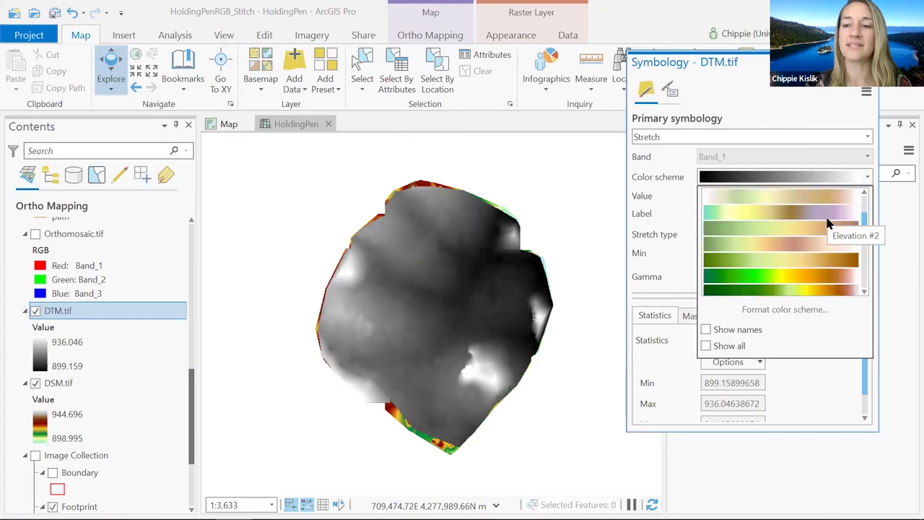
{"action": "scroll", "coordinate": [827, 221], "scroll_direction": "up", "scroll_amount": 1}
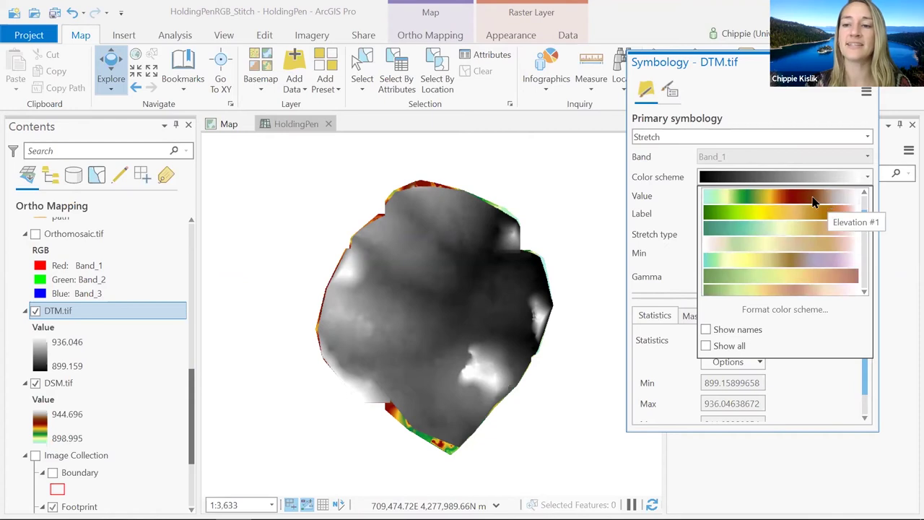
{"action": "scroll", "coordinate": [814, 240], "scroll_direction": "up", "scroll_amount": 1}
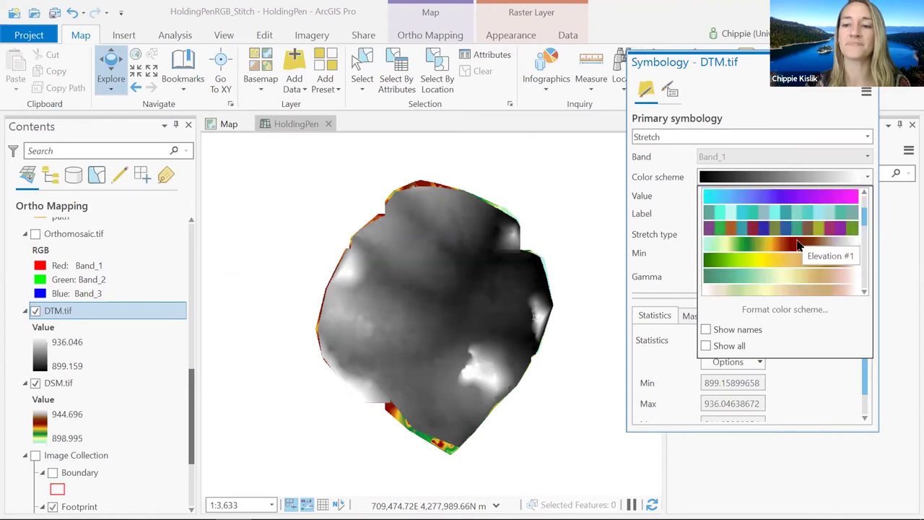
{"action": "left_click", "coordinate": [797, 244]}
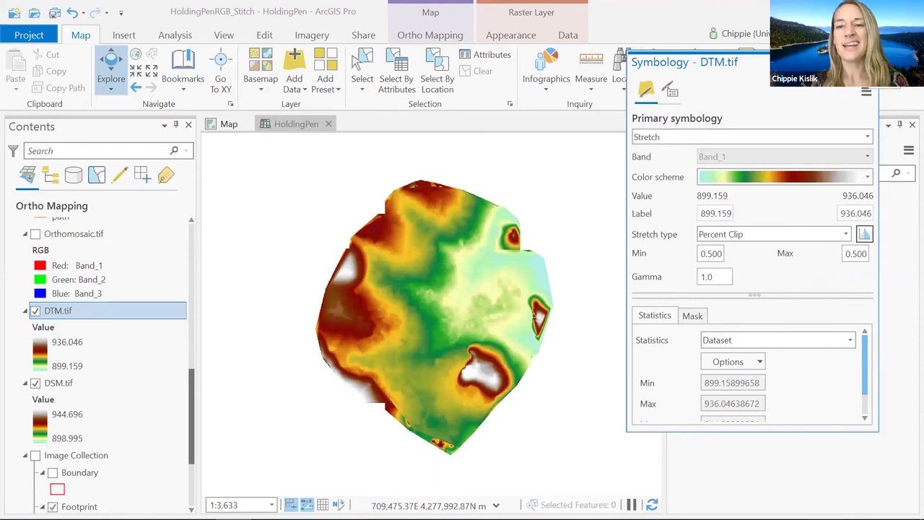
{"action": "left_click", "coordinate": [293, 270]}
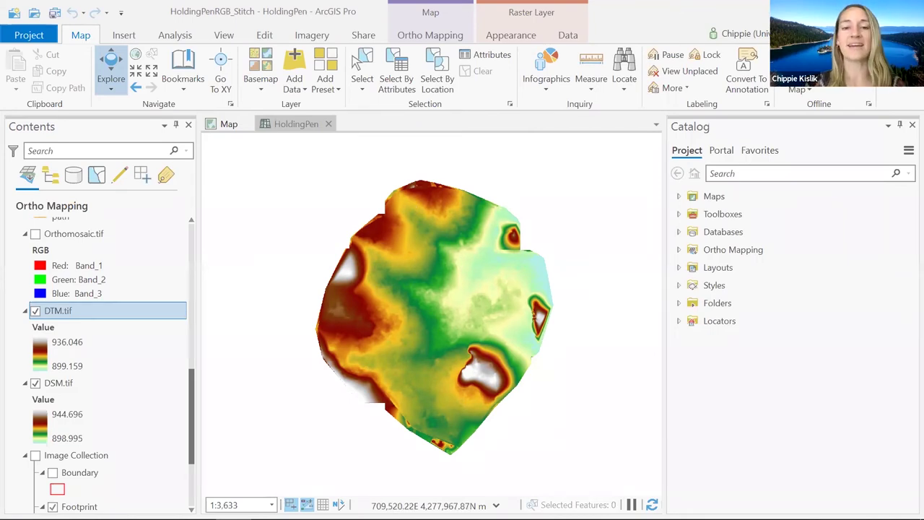
Step: Toggle DTM.tif off and on repeatedly to compare it with the DSM underneath
{"action": "left_click", "coordinate": [35, 312]}
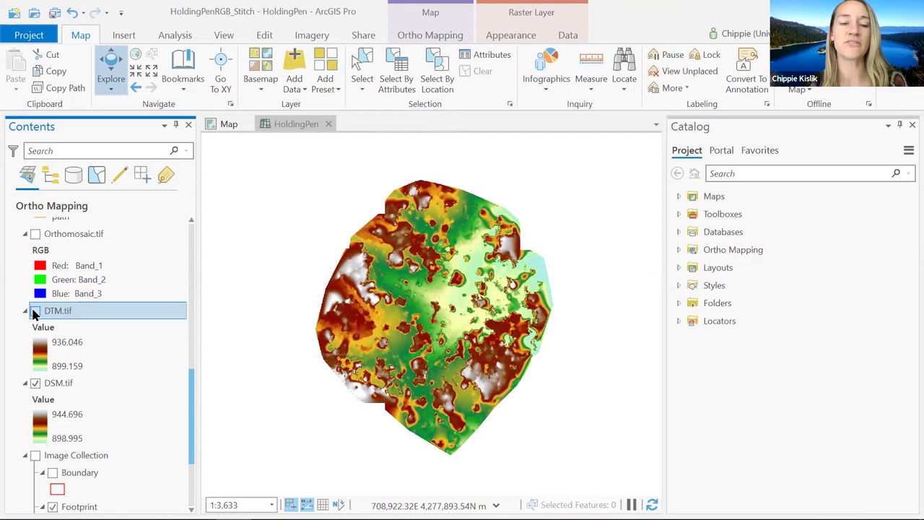
{"action": "left_click", "coordinate": [36, 312]}
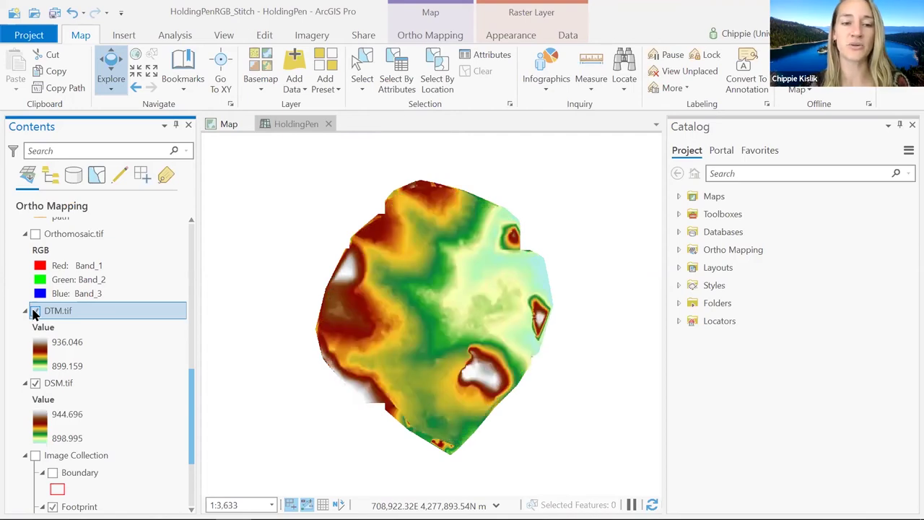
{"action": "left_click", "coordinate": [35, 311]}
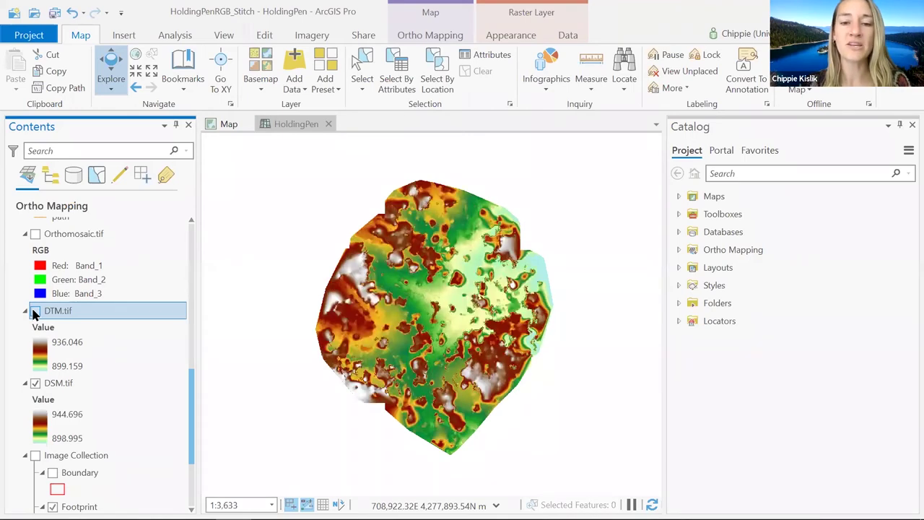
{"action": "left_click", "coordinate": [35, 311]}
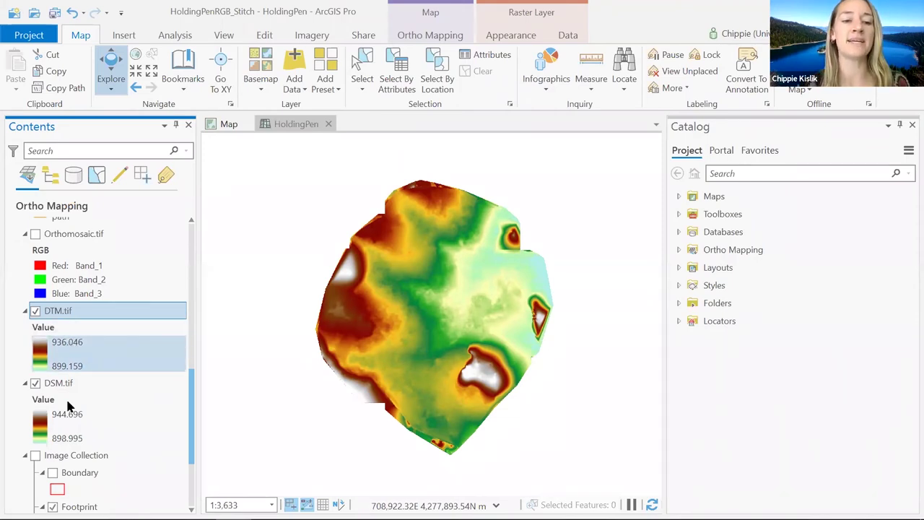
{"action": "left_click", "coordinate": [35, 311]}
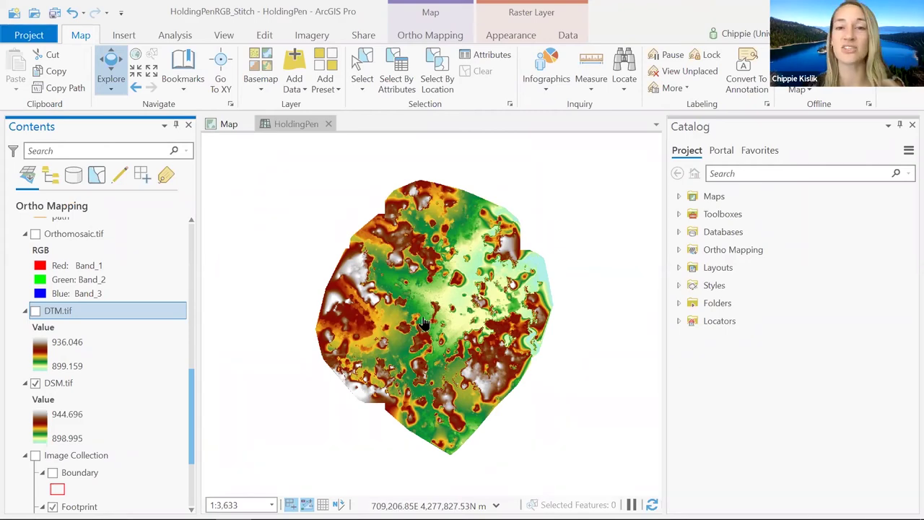
{"action": "left_click", "coordinate": [35, 311]}
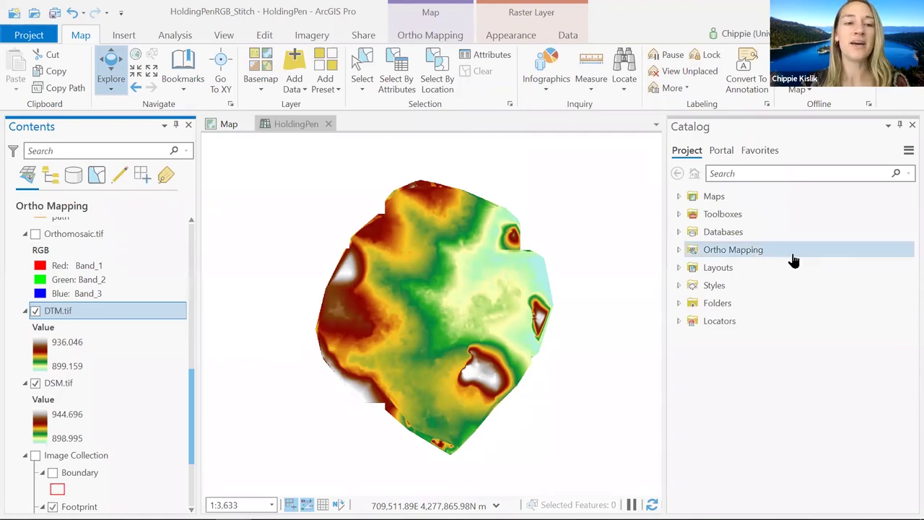
Step: Turn on Orthomosaic.tif and zoom in to inspect trees and trucks over the elevation layers
{"action": "left_click", "coordinate": [36, 236]}
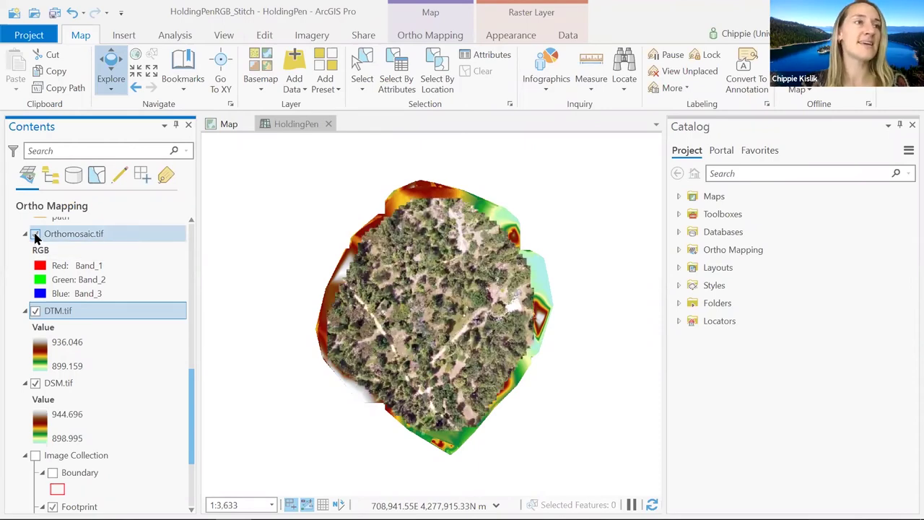
{"action": "scroll", "coordinate": [88, 237], "scroll_direction": "up", "scroll_amount": 1}
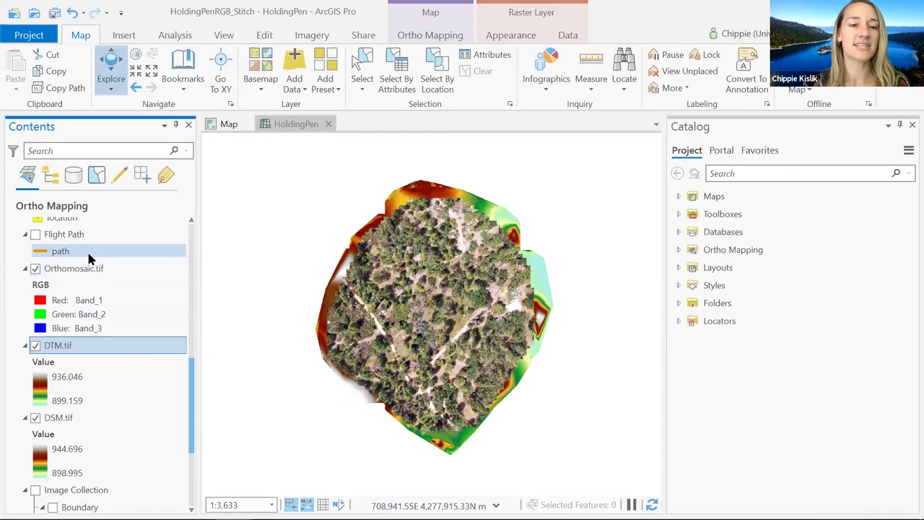
{"action": "left_click", "coordinate": [87, 270]}
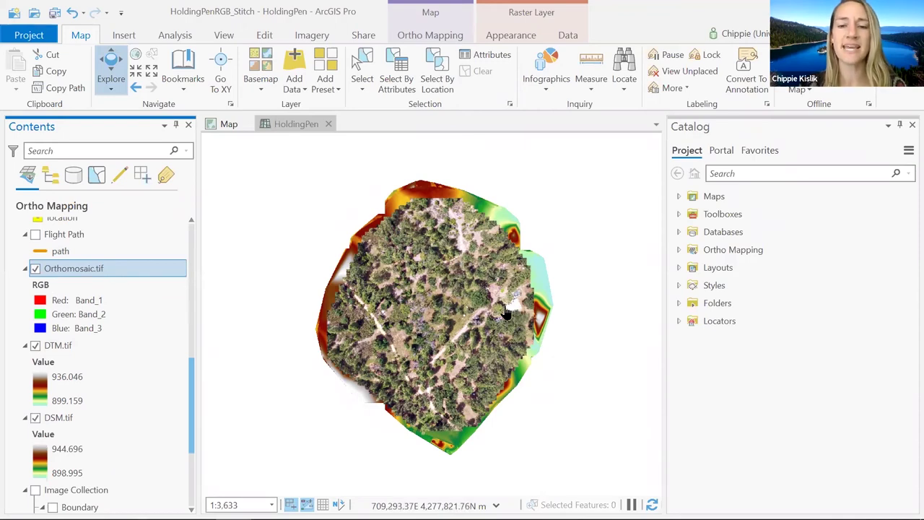
{"action": "scroll", "coordinate": [511, 309], "scroll_direction": "up", "scroll_amount": 3}
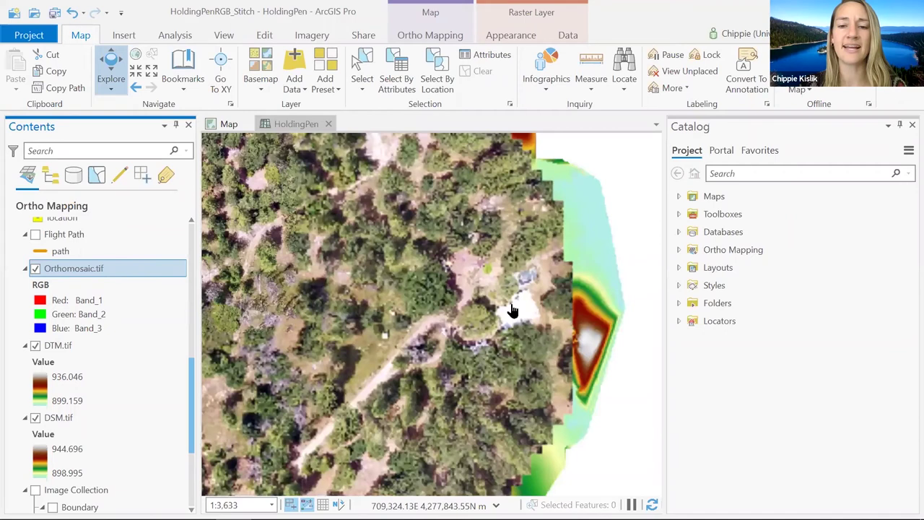
{"action": "scroll", "coordinate": [568, 239], "scroll_direction": "up", "scroll_amount": 5}
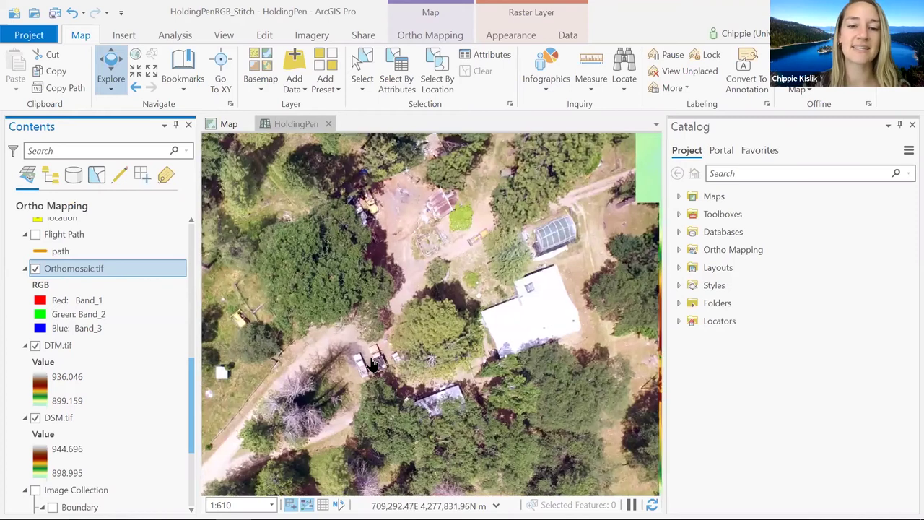
{"action": "scroll", "coordinate": [369, 365], "scroll_direction": "up", "scroll_amount": 3}
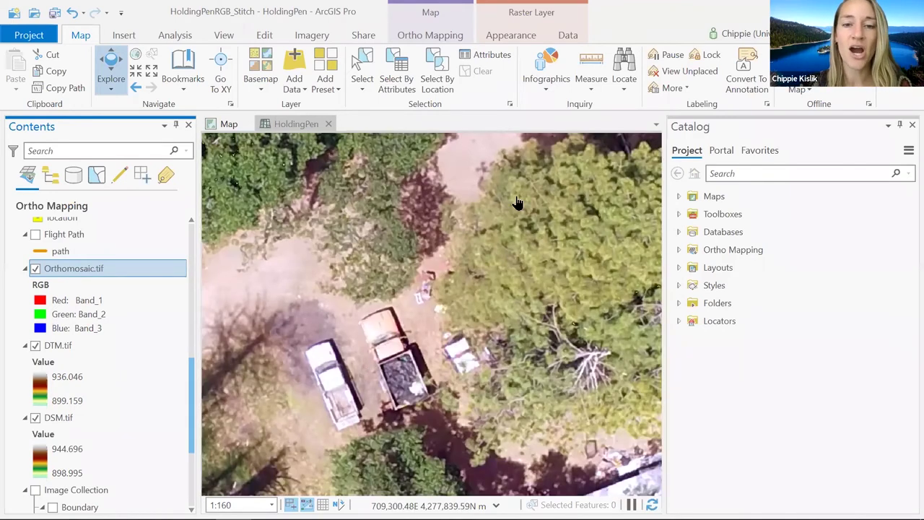
{"action": "scroll", "coordinate": [548, 265], "scroll_direction": "down", "scroll_amount": 2}
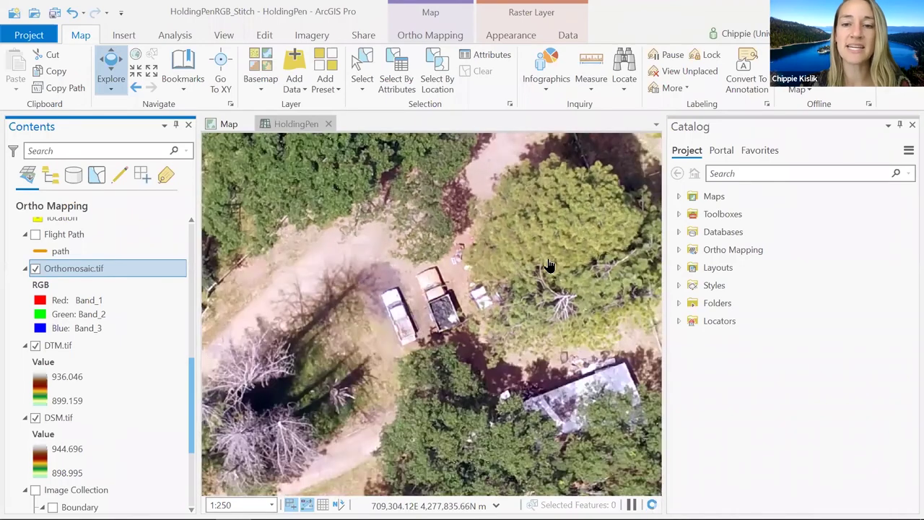
{"action": "scroll", "coordinate": [529, 213], "scroll_direction": "down", "scroll_amount": 4}
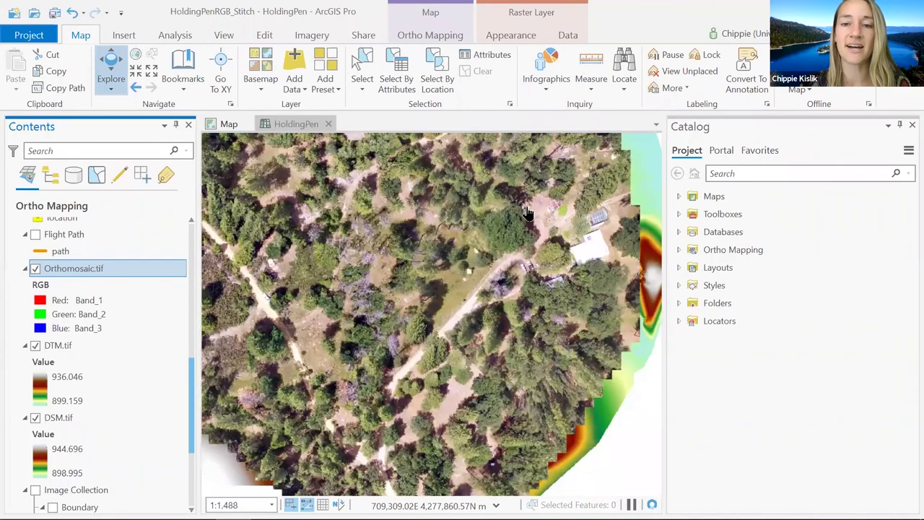
{"action": "scroll", "coordinate": [527, 214], "scroll_direction": "up", "scroll_amount": 3}
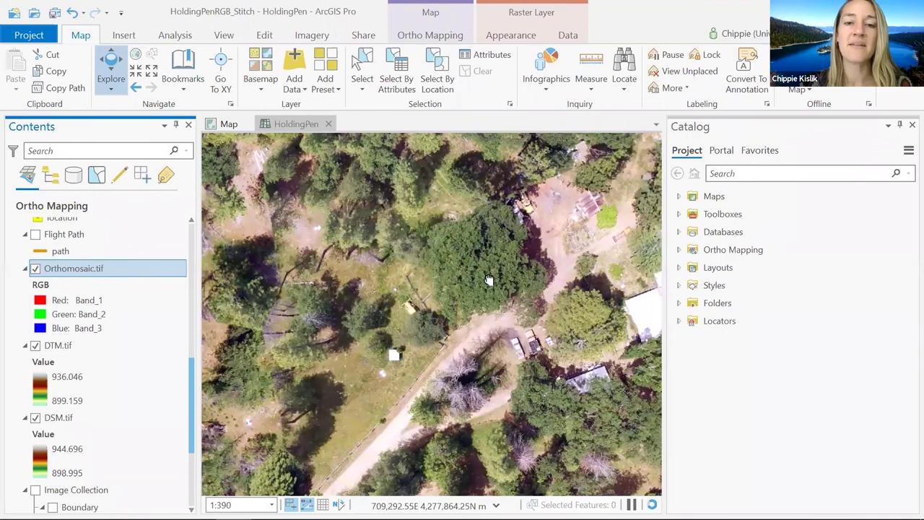
{"action": "scroll", "coordinate": [450, 366], "scroll_direction": "down", "scroll_amount": 3}
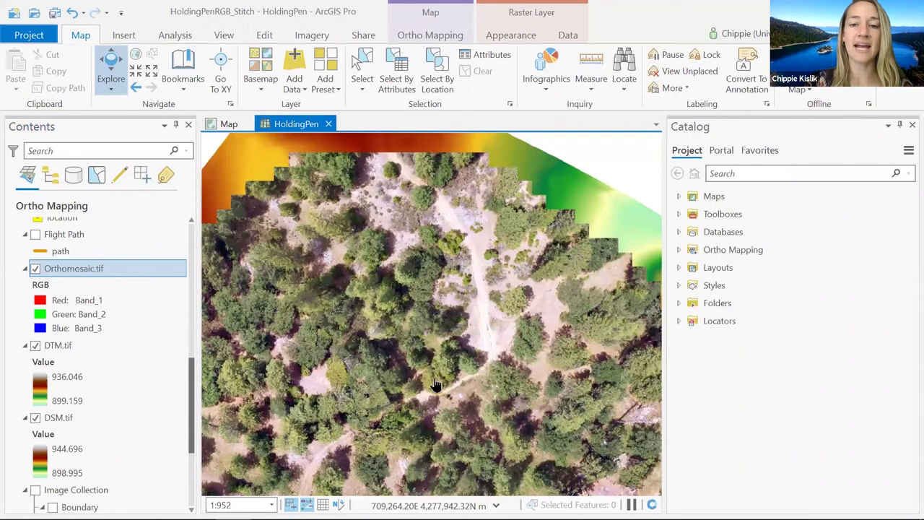
Step: Zoom and pan south across the orthomosaic to inspect trees and trails, then zoom back out
{"action": "scroll", "coordinate": [436, 385], "scroll_direction": "up", "scroll_amount": 3}
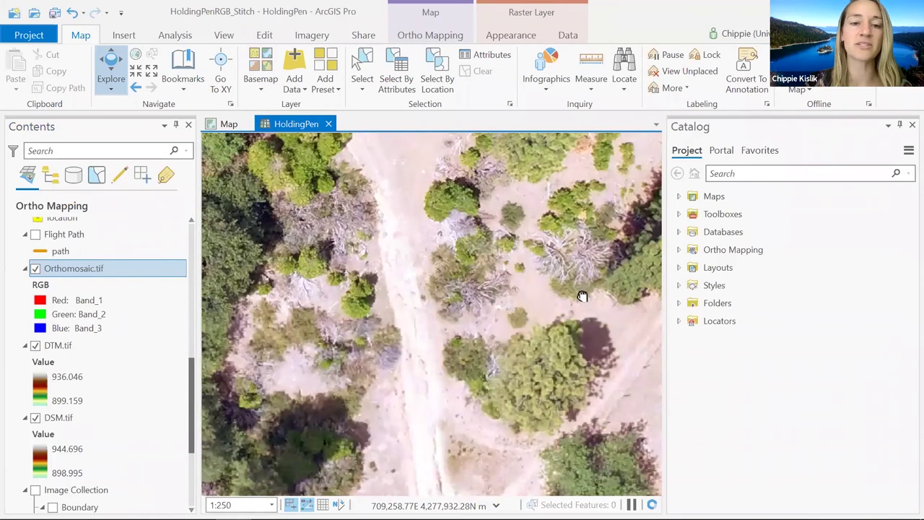
{"action": "scroll", "coordinate": [581, 296], "scroll_direction": "down", "scroll_amount": 1}
{"action": "scroll", "coordinate": [599, 215], "scroll_direction": "down", "scroll_amount": 1}
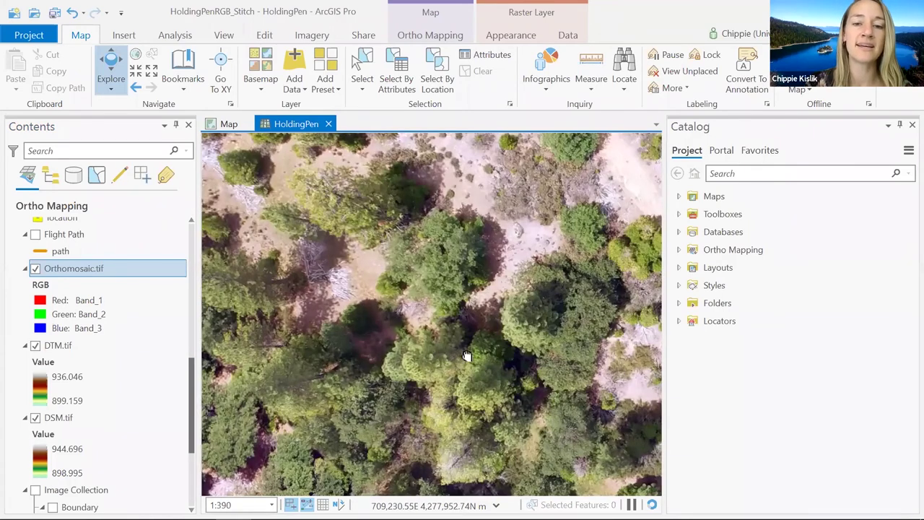
{"action": "scroll", "coordinate": [425, 215], "scroll_direction": "down", "scroll_amount": 1}
{"action": "key", "text": "Down"}
{"action": "key", "text": "Down"}
{"action": "key", "text": "Down"}
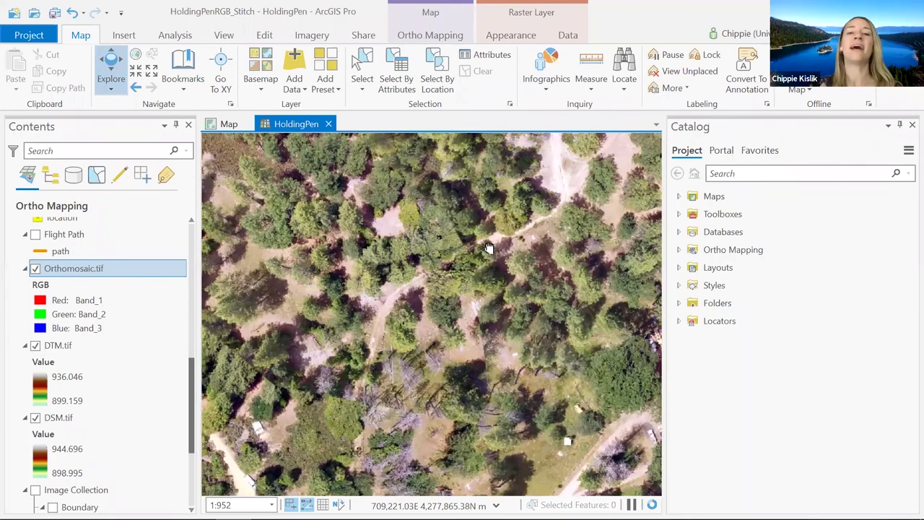
{"action": "key", "text": "Down"}
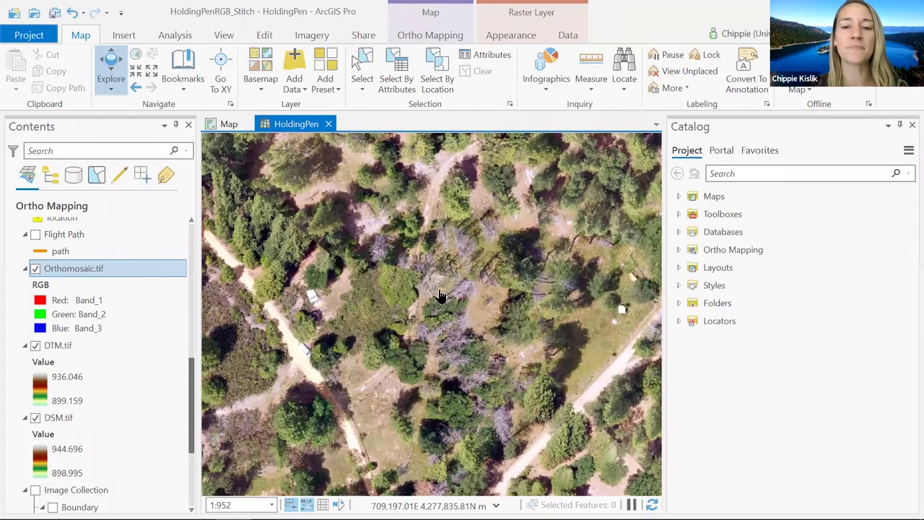
{"action": "scroll", "coordinate": [475, 264], "scroll_direction": "up", "scroll_amount": 3}
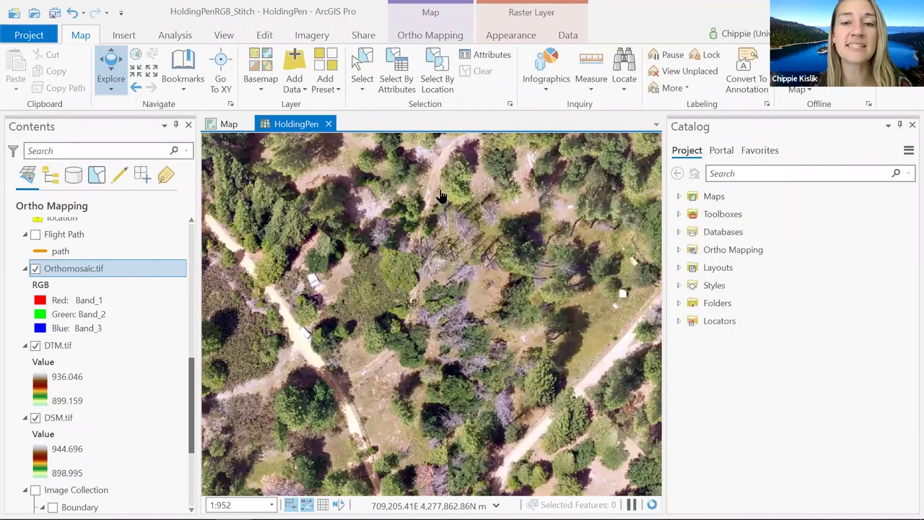
{"action": "scroll", "coordinate": [425, 198], "scroll_direction": "up", "scroll_amount": 3}
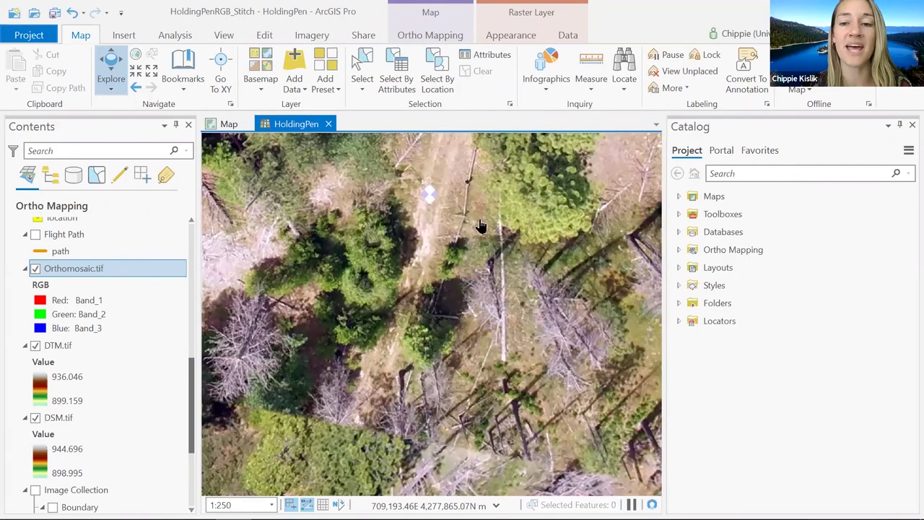
{"action": "scroll", "coordinate": [563, 236], "scroll_direction": "down", "scroll_amount": 3}
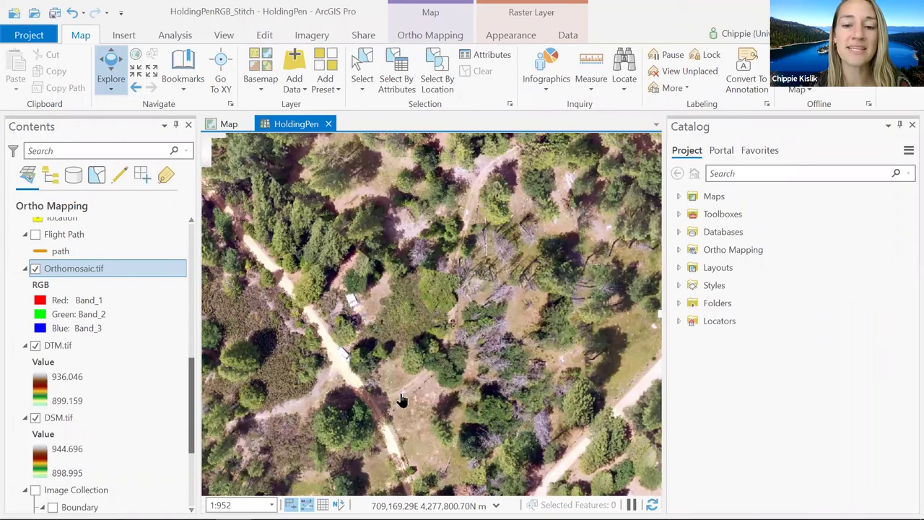
{"action": "scroll", "coordinate": [566, 247], "scroll_direction": "up", "scroll_amount": 4}
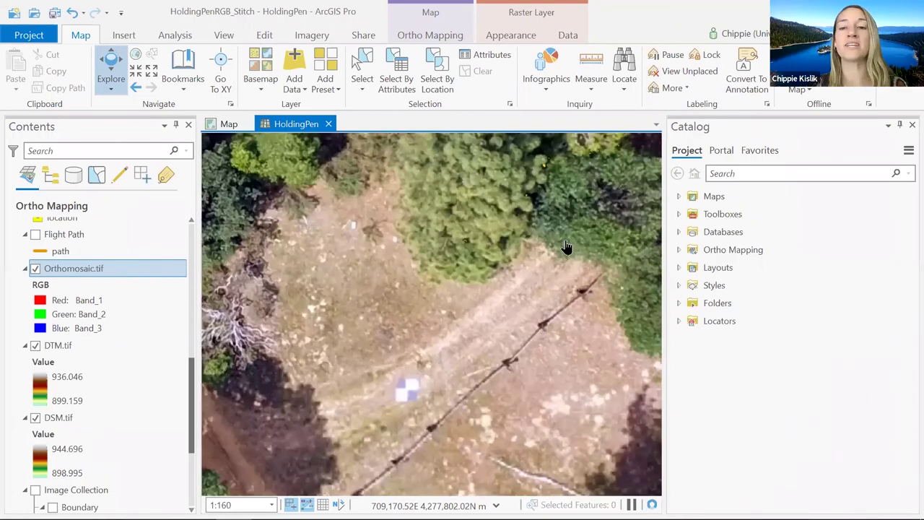
{"action": "scroll", "coordinate": [566, 247], "scroll_direction": "down", "scroll_amount": 6}
{"action": "scroll", "coordinate": [444, 268], "scroll_direction": "up", "scroll_amount": 3}
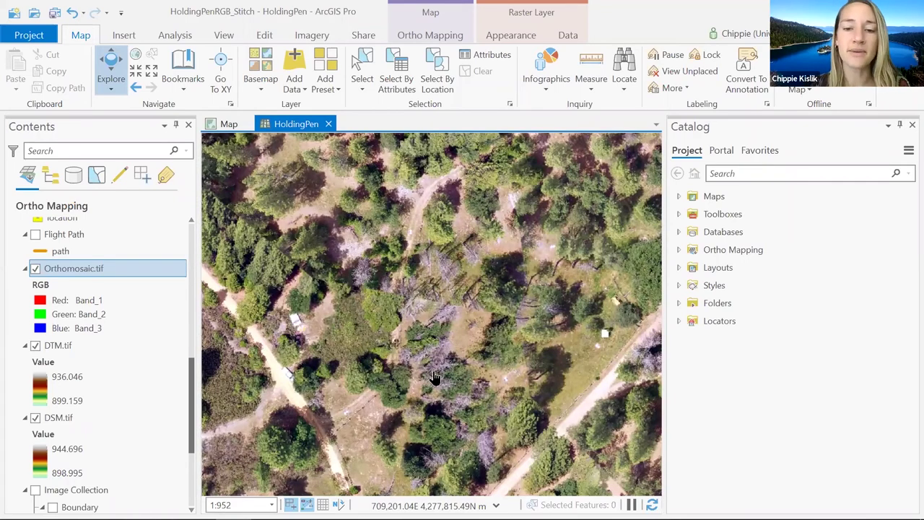
{"action": "scroll", "coordinate": [462, 390], "scroll_direction": "up", "scroll_amount": 1}
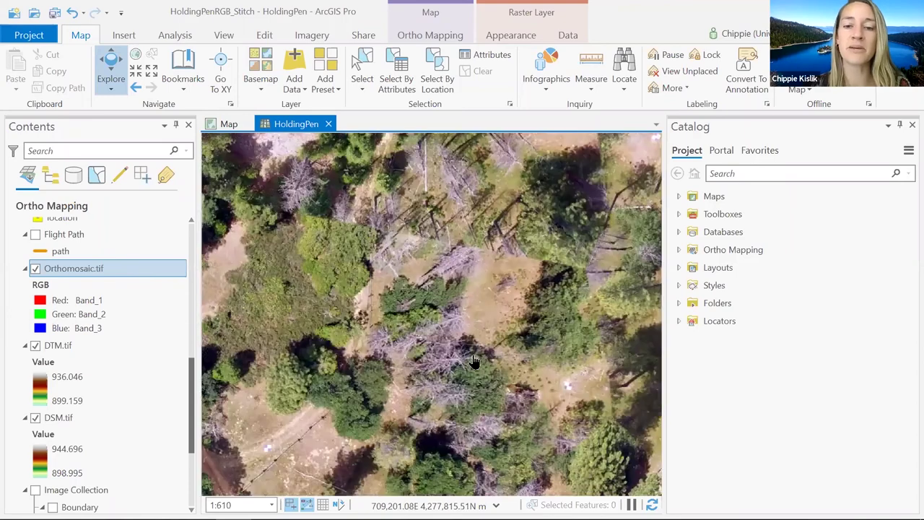
{"action": "scroll", "coordinate": [443, 370], "scroll_direction": "up", "scroll_amount": 1}
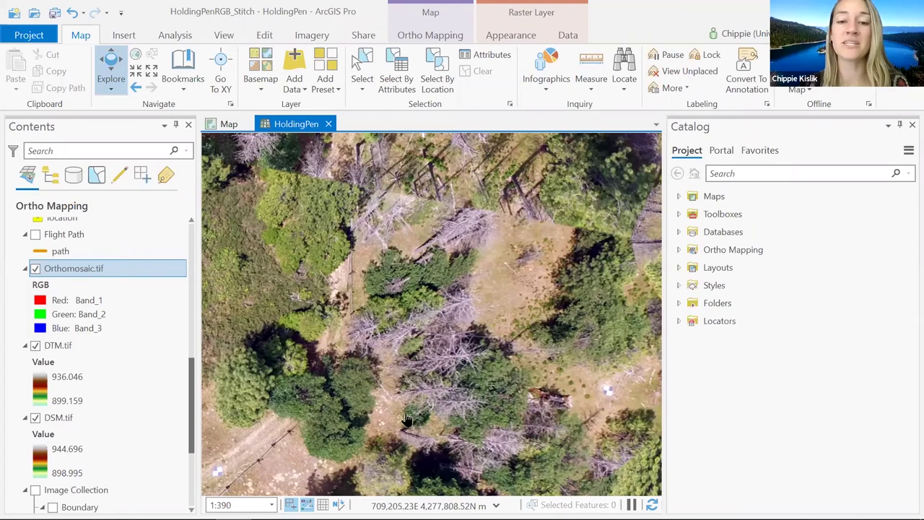
{"action": "scroll", "coordinate": [429, 320], "scroll_direction": "down", "scroll_amount": 5}
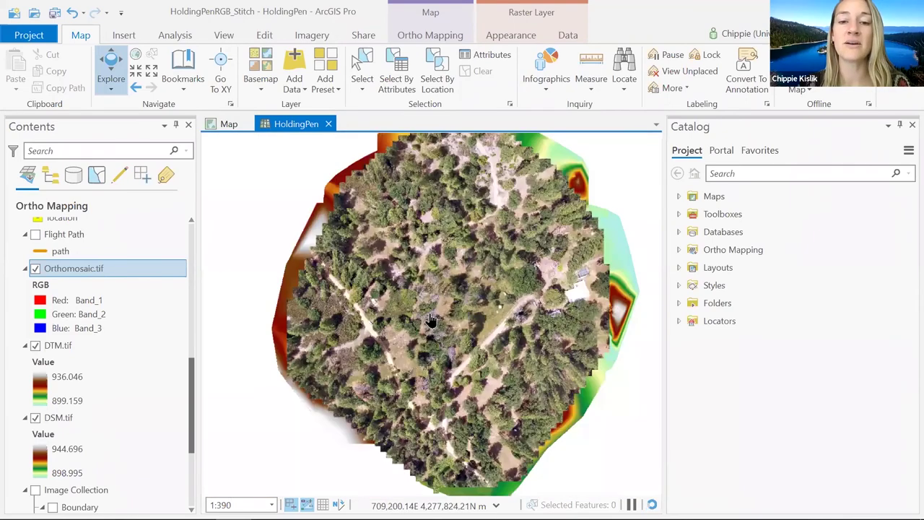
Step: Zoom the map to about 1:1,488, save the project, and bring up the Ortho Mapping tools
{"action": "scroll", "coordinate": [430, 319], "scroll_direction": "up", "scroll_amount": 1}
{"action": "scroll", "coordinate": [429, 319], "scroll_direction": "up", "scroll_amount": 1}
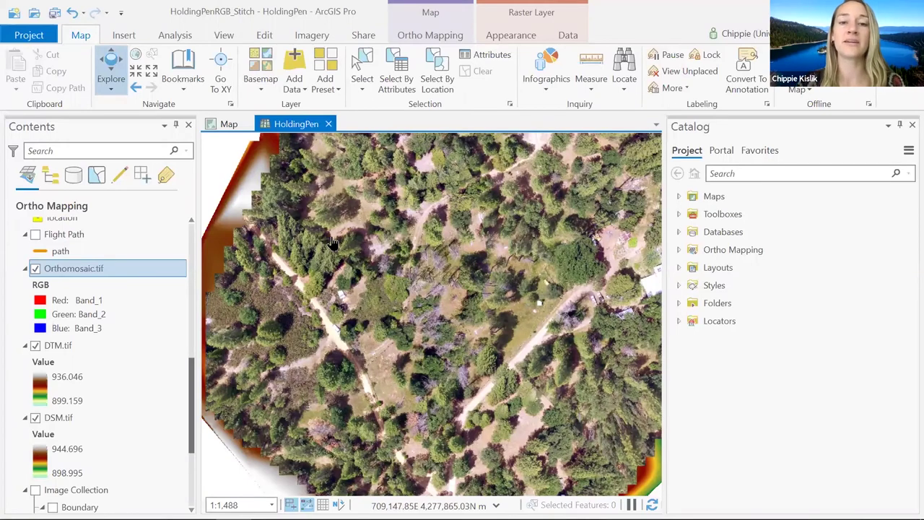
{"action": "left_click", "coordinate": [55, 14]}
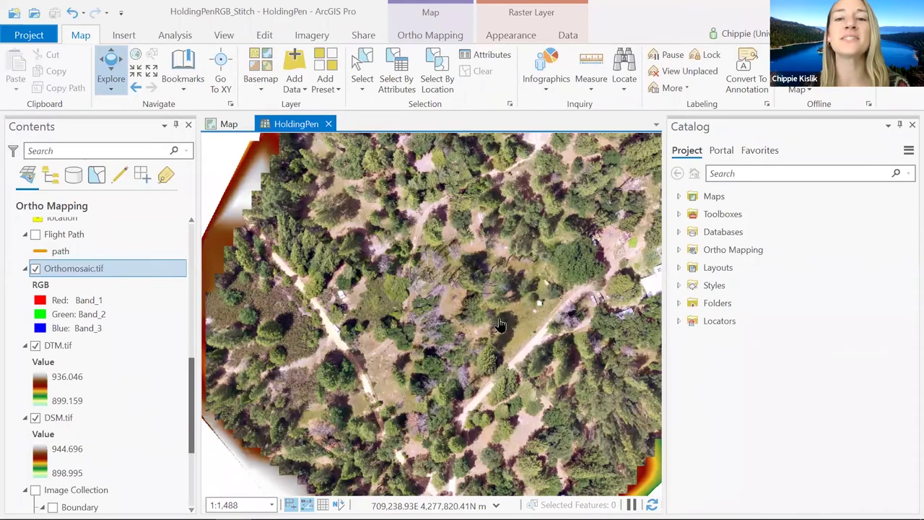
{"action": "left_click", "coordinate": [418, 33]}
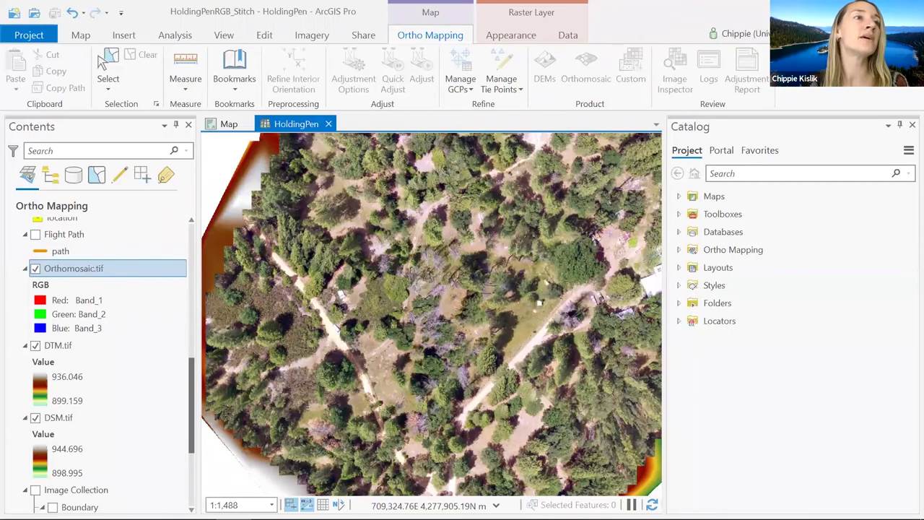
Step: Open the Raster Functions gallery from the Analysis tab's Raster group
{"action": "left_click", "coordinate": [174, 36]}
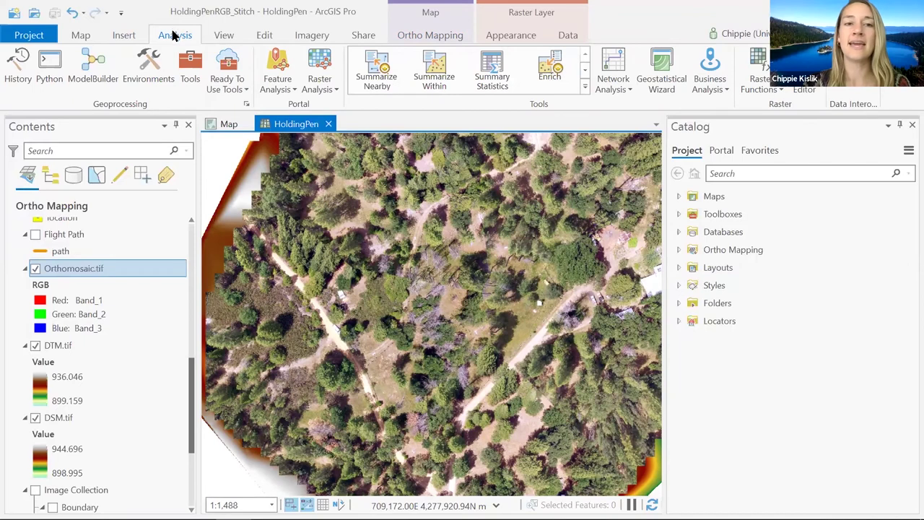
{"action": "left_click", "coordinate": [759, 63]}
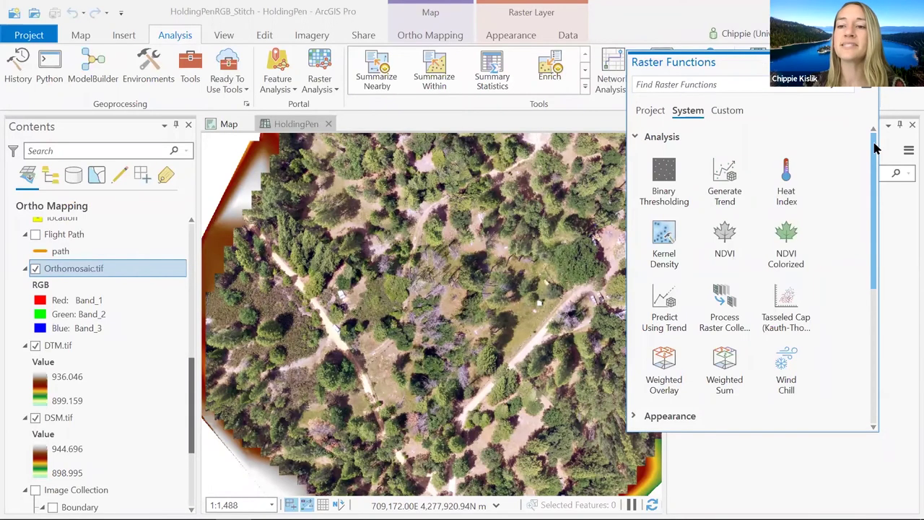
Step: Filter the raster functions by 'minus' to list Arithmetic, Minus and Negate under Math
{"action": "scroll", "coordinate": [877, 212], "scroll_direction": "down", "scroll_amount": 2}
{"action": "left_click_drag", "start_coordinate": [874, 276], "coordinate": [875, 306]}
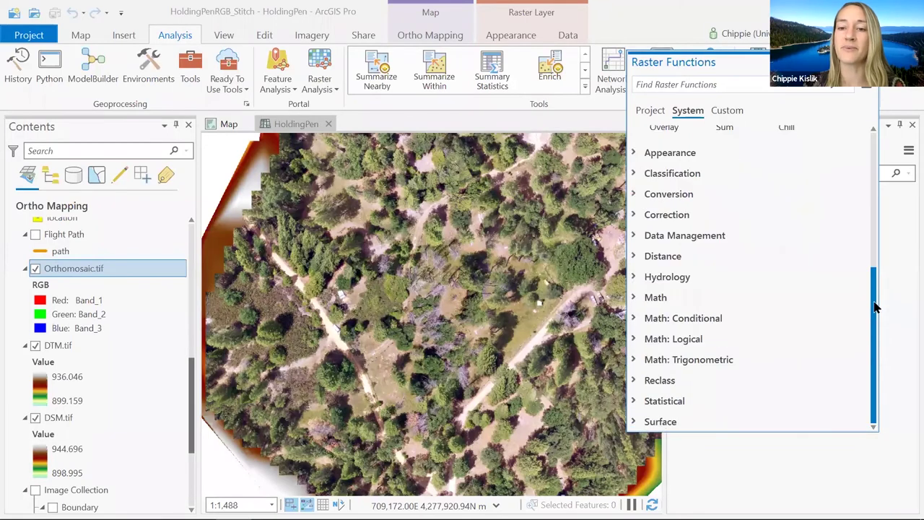
{"action": "left_click_drag", "start_coordinate": [871, 219], "coordinate": [872, 135]}
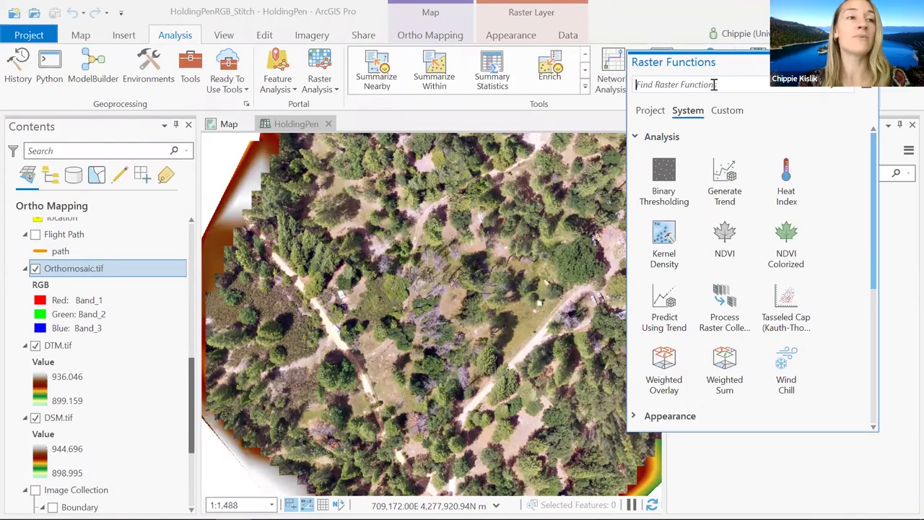
{"action": "type", "text": "minus"}
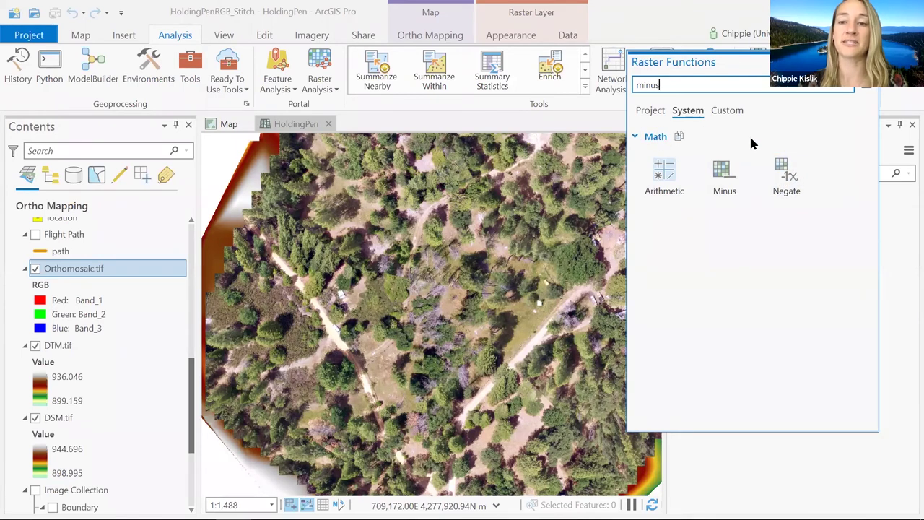
Step: Create a Minus layer subtracting DTM.tif from DSM.tif, giving heights -24.481 to 39.2204
{"action": "left_click", "coordinate": [723, 186]}
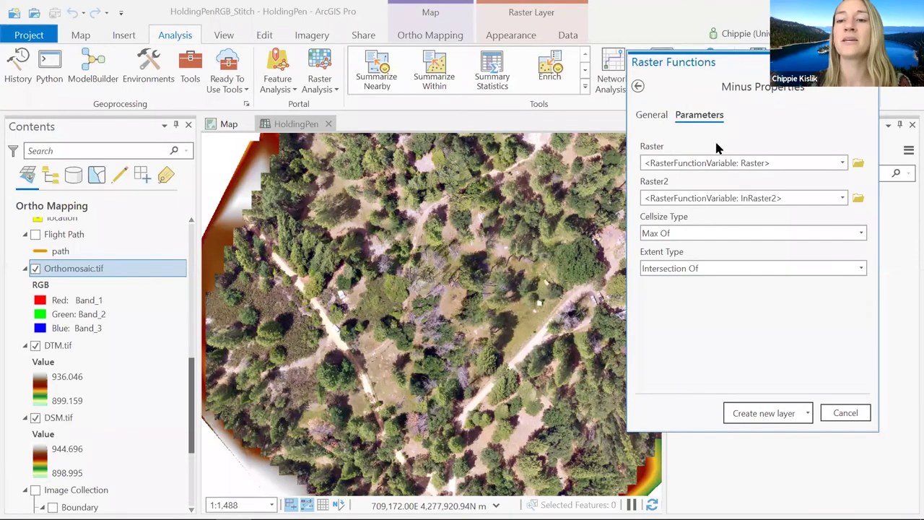
{"action": "left_click", "coordinate": [842, 163]}
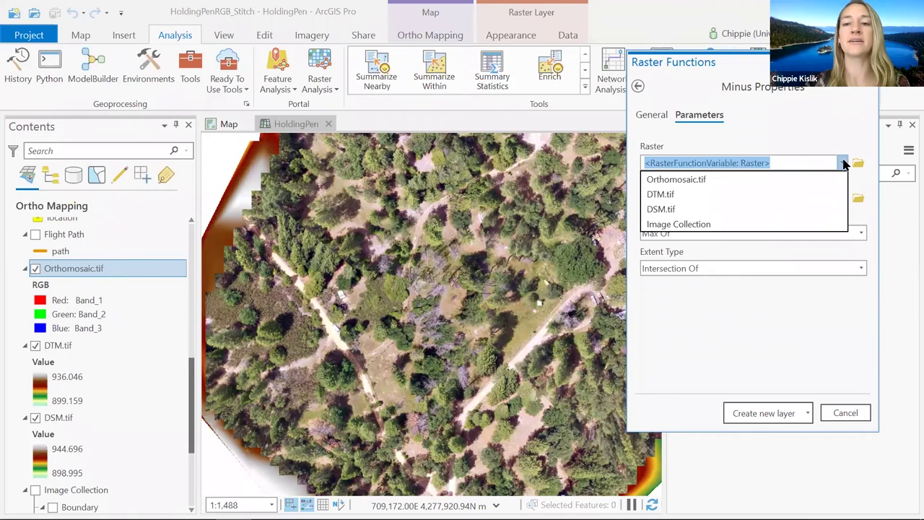
{"action": "left_click", "coordinate": [814, 208]}
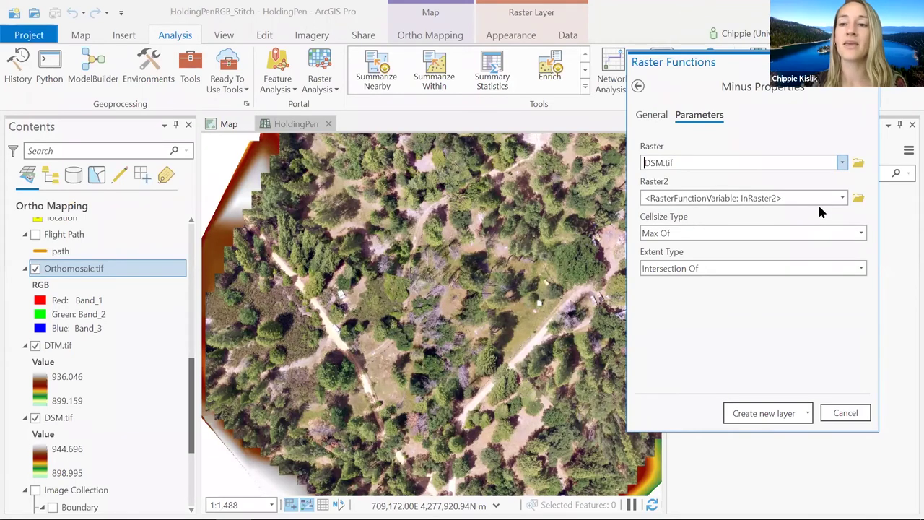
{"action": "left_click", "coordinate": [842, 198]}
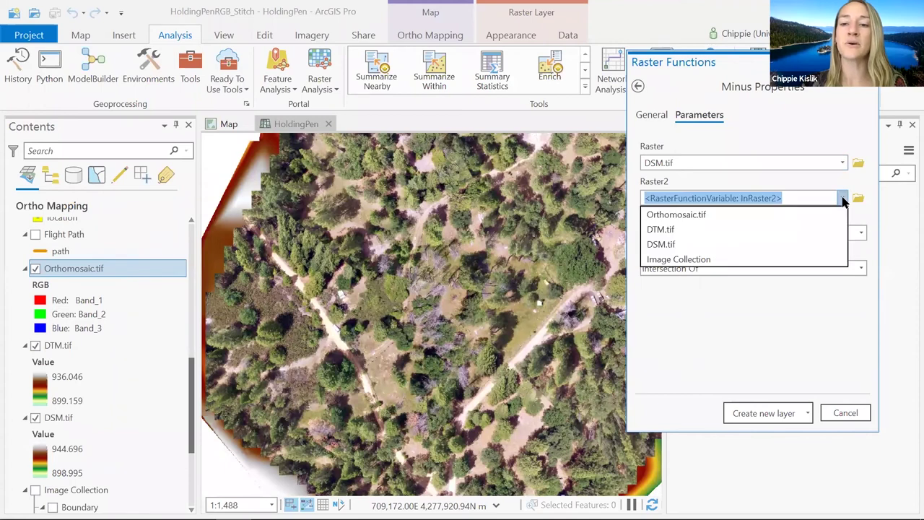
{"action": "left_click", "coordinate": [830, 232]}
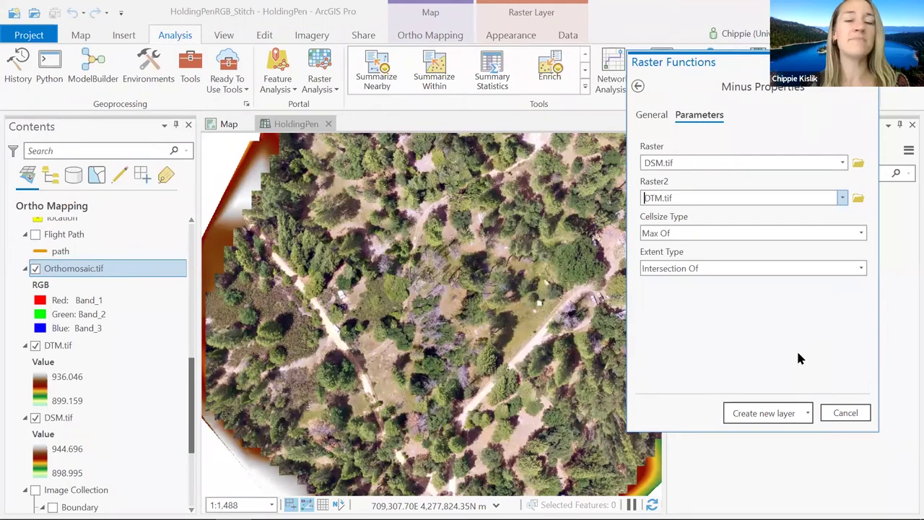
{"action": "left_click", "coordinate": [764, 412]}
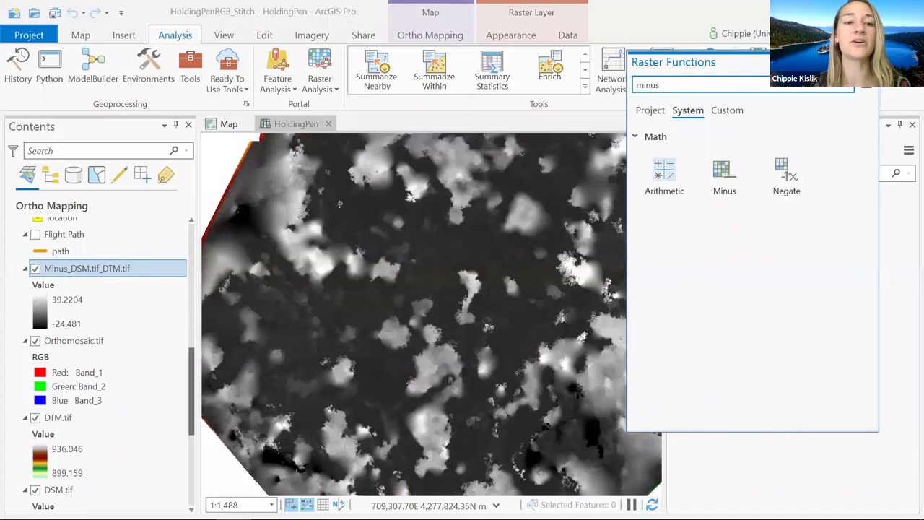
Step: Close the Raster Functions pane and zoom out to see the whole Minus_DSM.tif_DTM.tif layer
{"action": "left_click", "coordinate": [866, 62]}
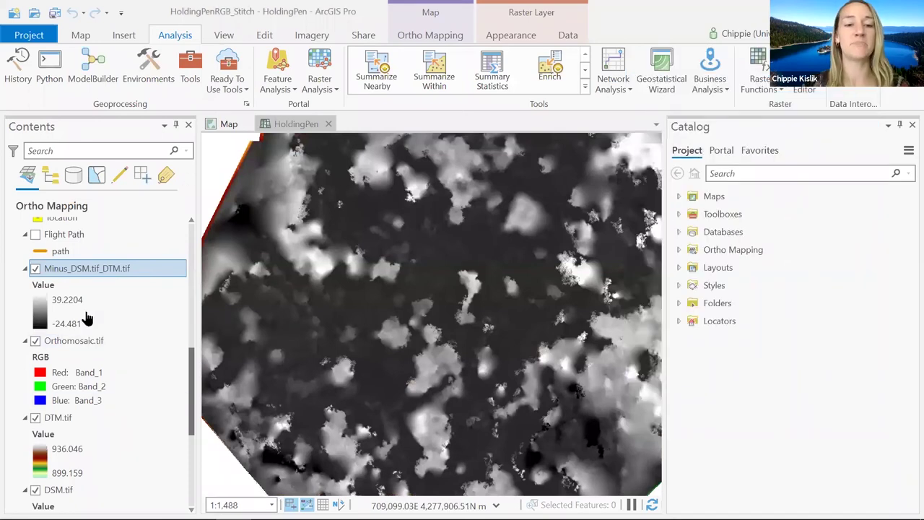
{"action": "scroll", "coordinate": [473, 321], "scroll_direction": "down", "scroll_amount": 3}
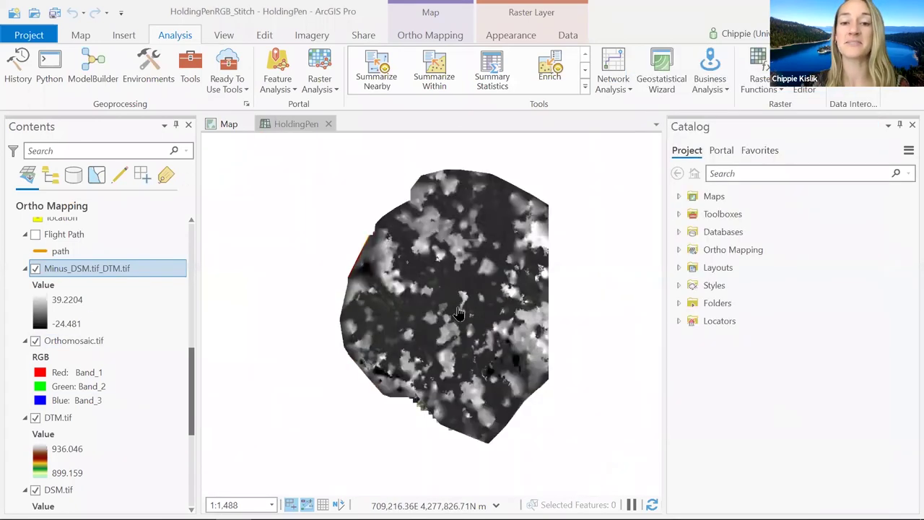
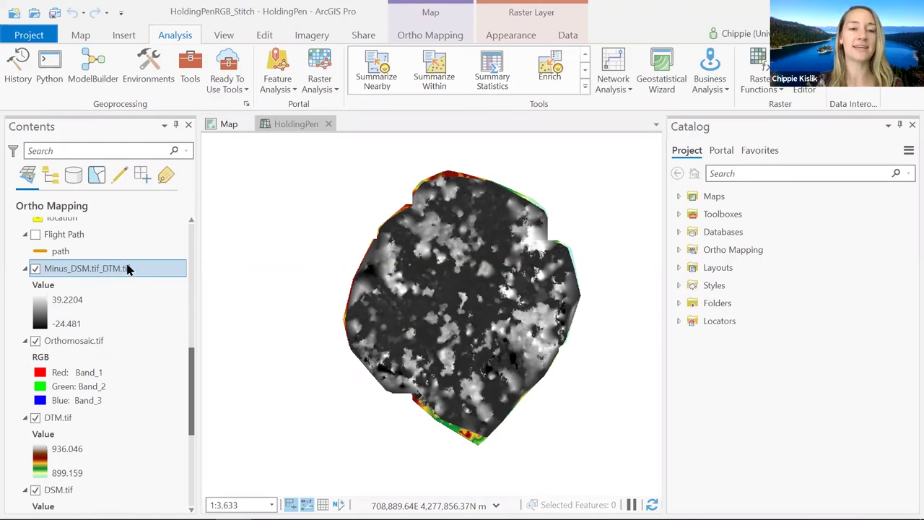
Step: Change the Minus_DSM.tif_DTM.tif symbology colour scheme from grayscale to Elevation #1
{"action": "right_click", "coordinate": [129, 270]}
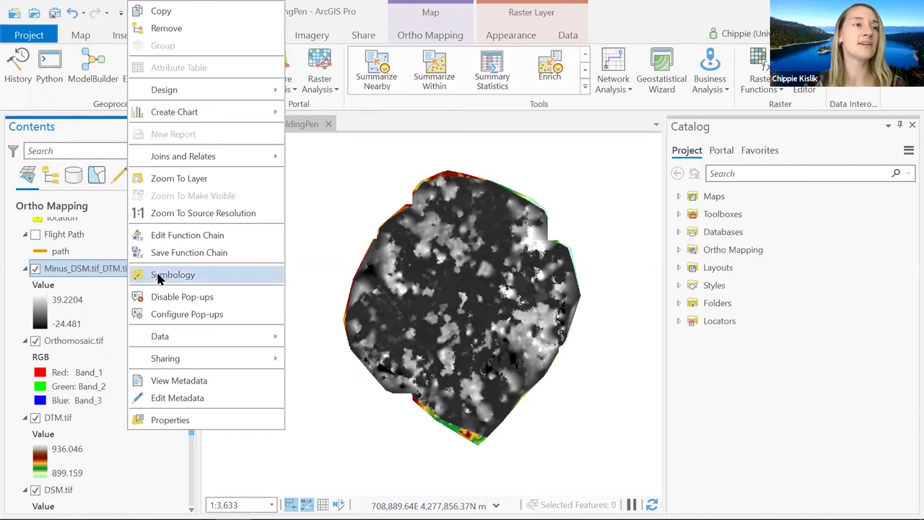
{"action": "left_click", "coordinate": [159, 277]}
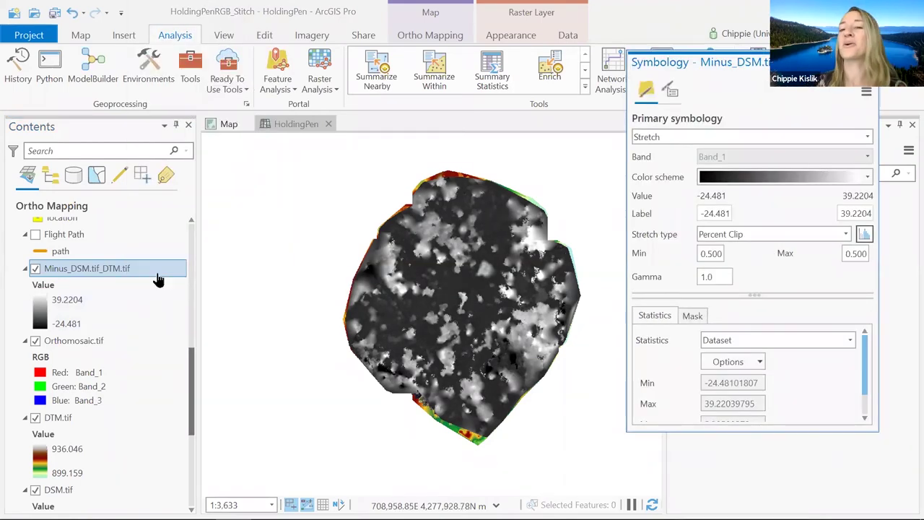
{"action": "left_click", "coordinate": [867, 177]}
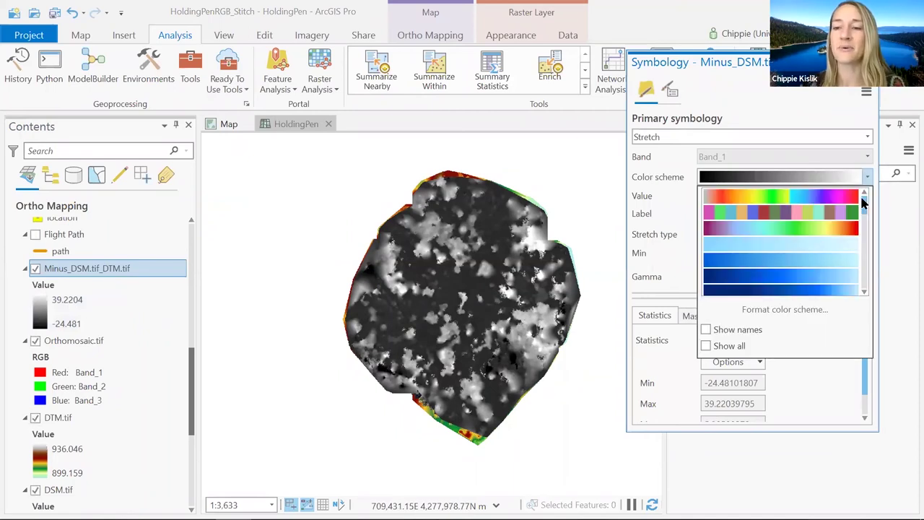
{"action": "scroll", "coordinate": [842, 229], "scroll_direction": "down", "scroll_amount": 3}
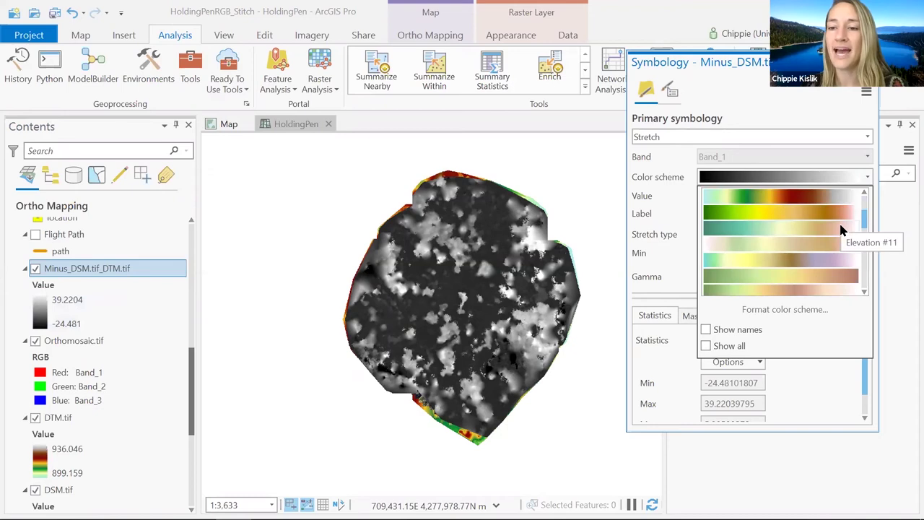
{"action": "scroll", "coordinate": [842, 230], "scroll_direction": "up", "scroll_amount": 1}
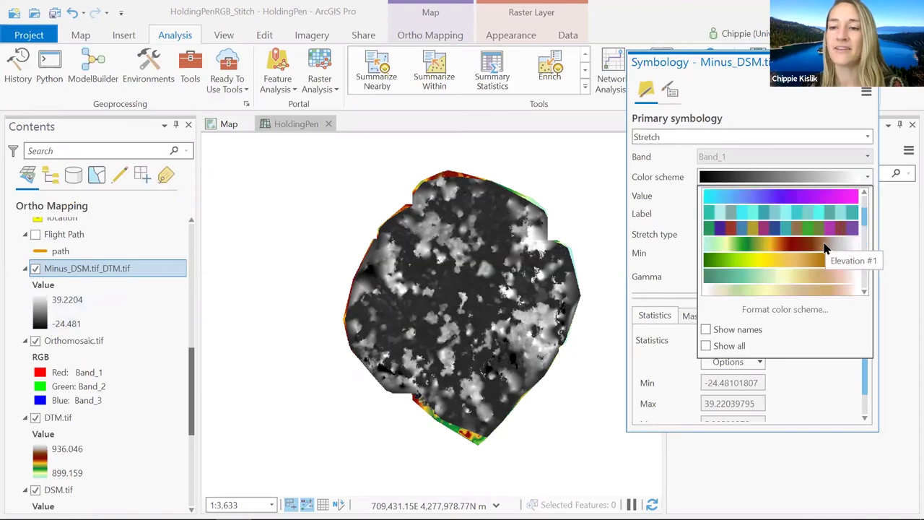
{"action": "left_click", "coordinate": [825, 247]}
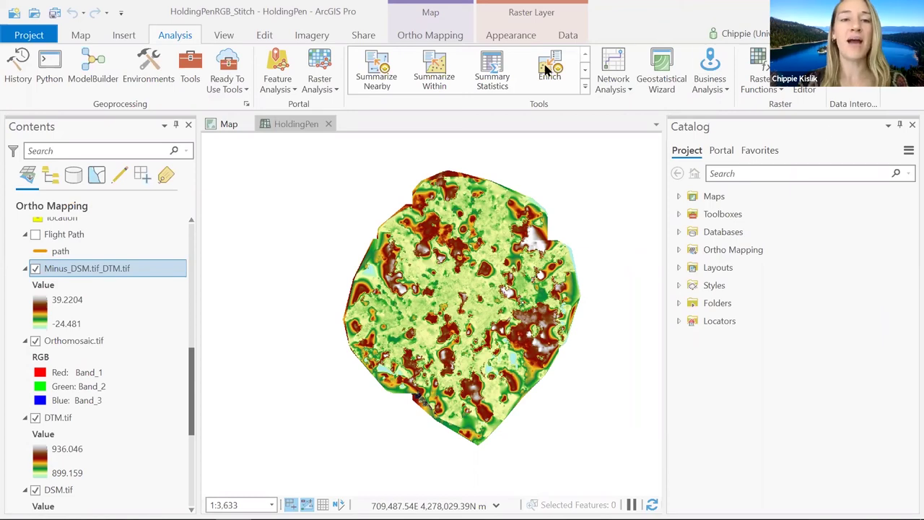
Step: Create a new Multidirectional Hillshade layer from Minus_DSM.tif_DTM.tif using Raster Functions
{"action": "left_click", "coordinate": [760, 58]}
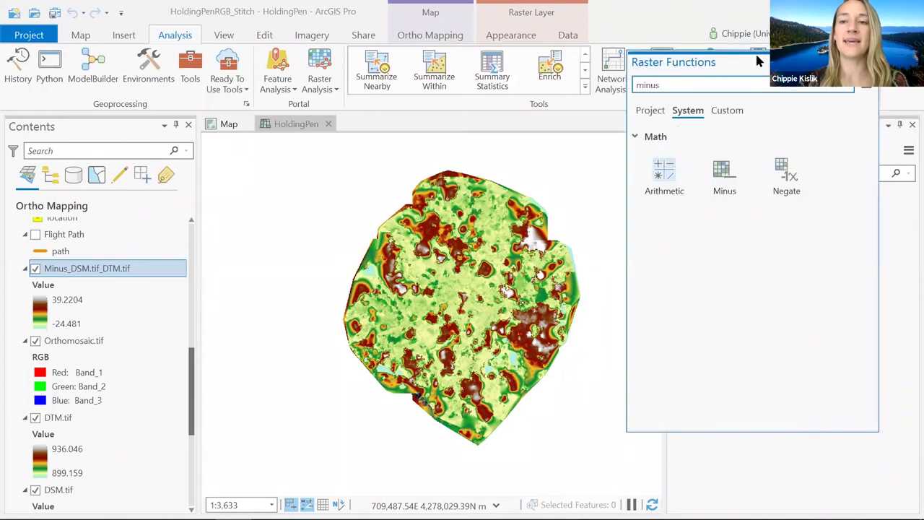
{"action": "double_click", "coordinate": [723, 149]}
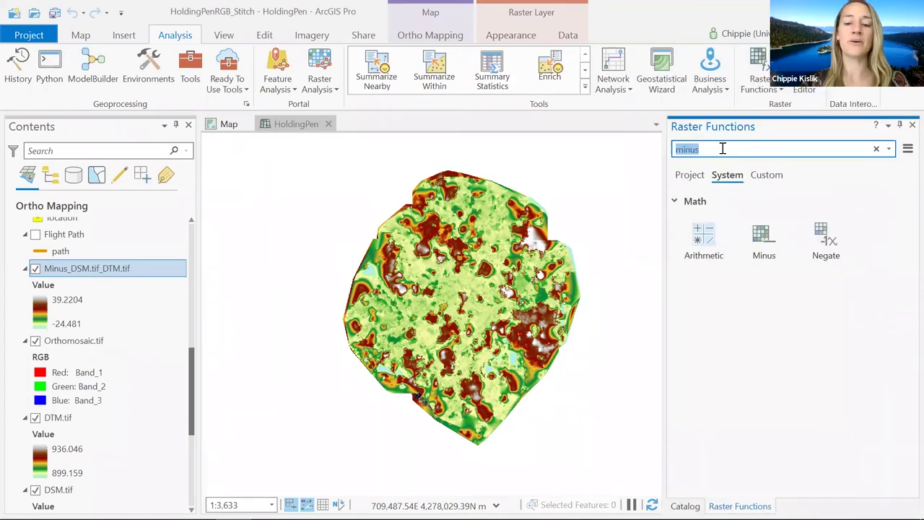
{"action": "type", "text": "hillsh"}
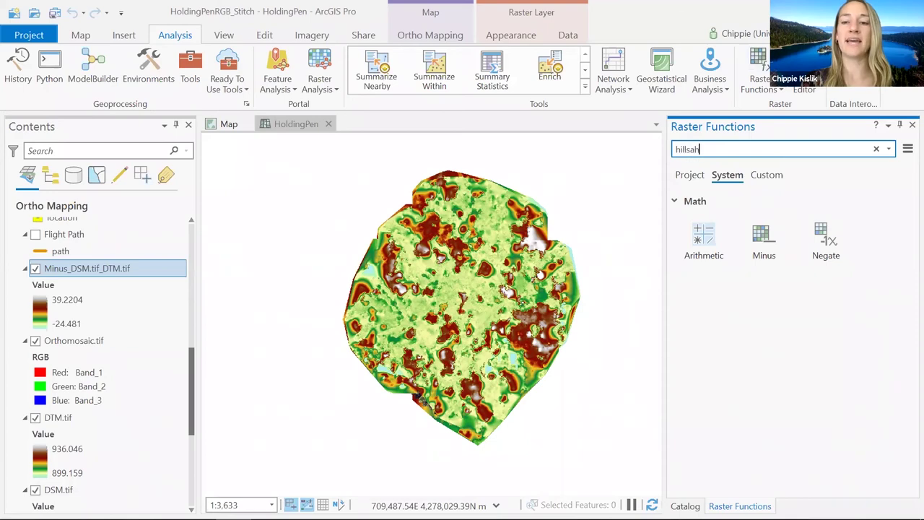
{"action": "type", "text": "ade"}
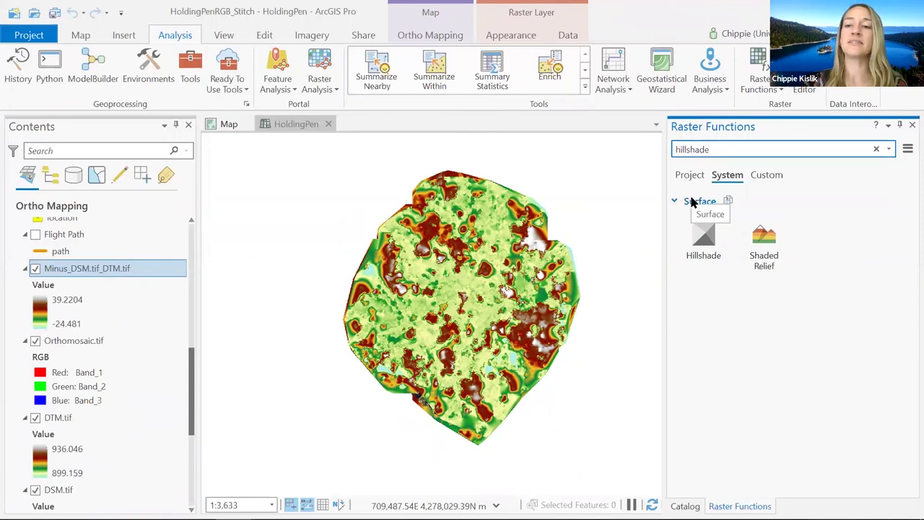
{"action": "left_click", "coordinate": [711, 249]}
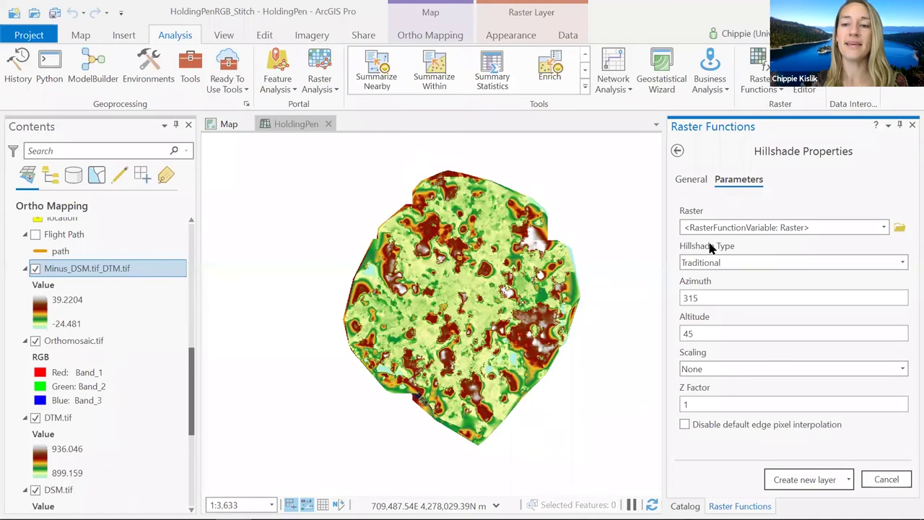
{"action": "left_click", "coordinate": [884, 227]}
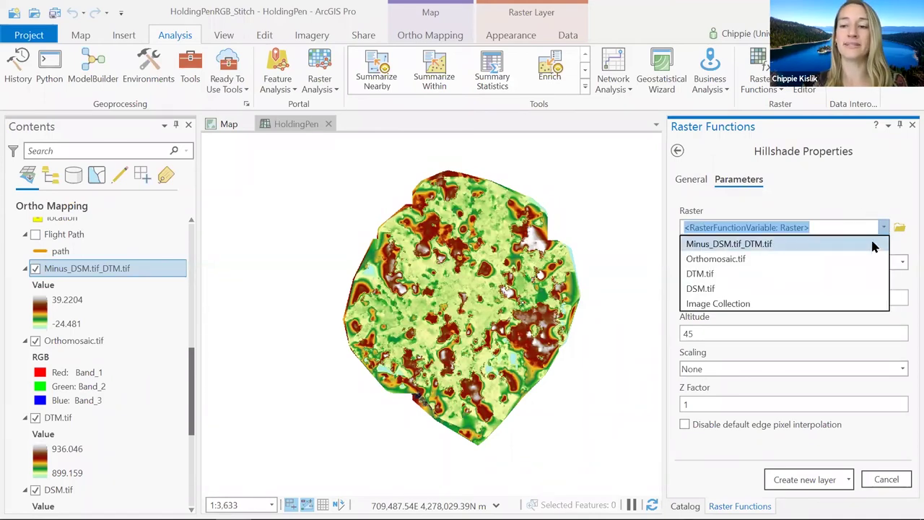
{"action": "left_click", "coordinate": [872, 246]}
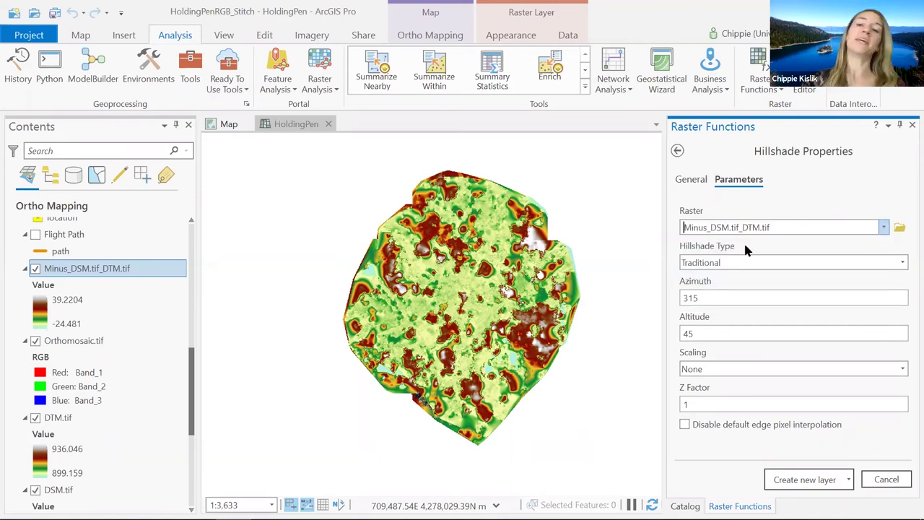
{"action": "left_click", "coordinate": [902, 264]}
{"action": "left_click", "coordinate": [901, 293]}
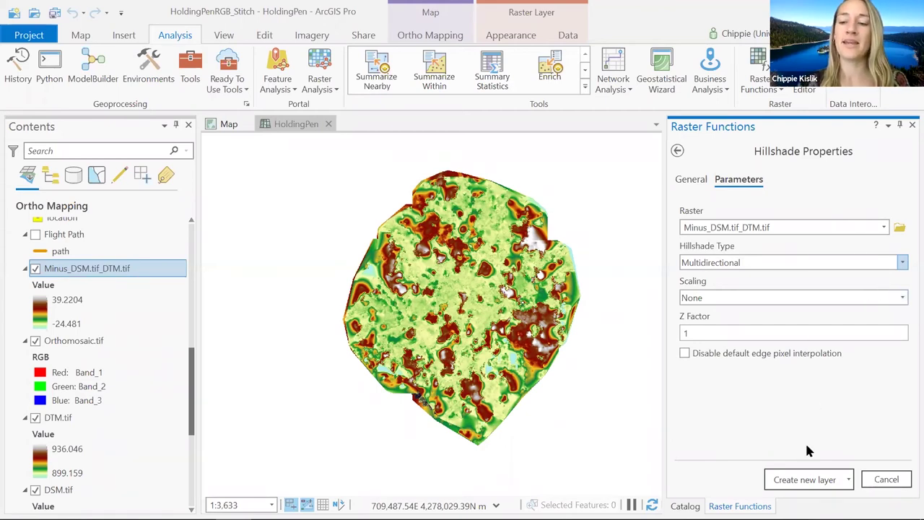
{"action": "left_click", "coordinate": [799, 479]}
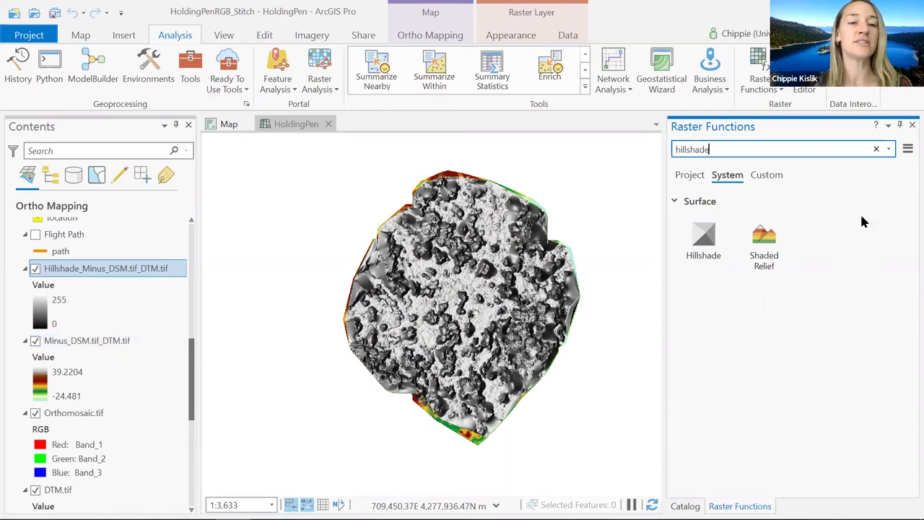
Step: Drag Minus_DSM.tif_DTM.tif to the top of the drawing order, above the hillshade
{"action": "left_click_drag", "start_coordinate": [76, 348], "coordinate": [84, 269]}
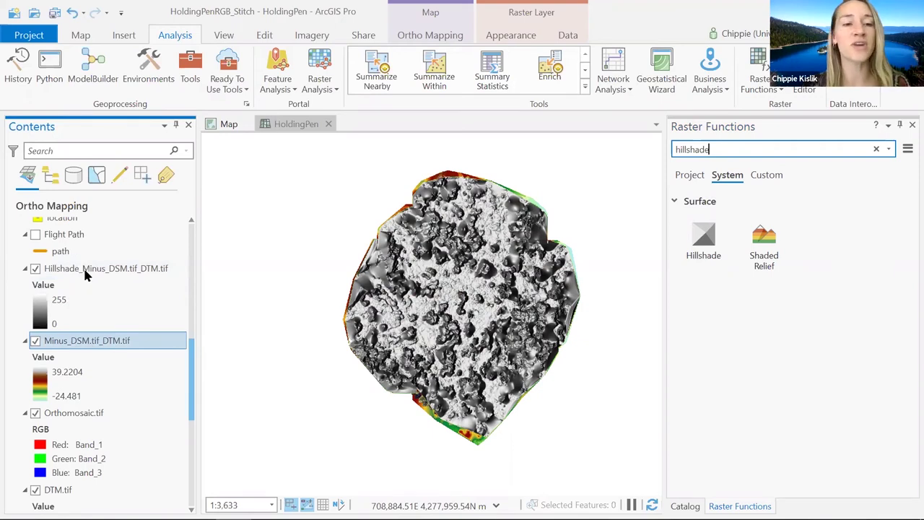
{"action": "left_click", "coordinate": [50, 175]}
{"action": "left_click", "coordinate": [87, 366]}
{"action": "left_click_drag", "start_coordinate": [86, 366], "coordinate": [105, 254]}
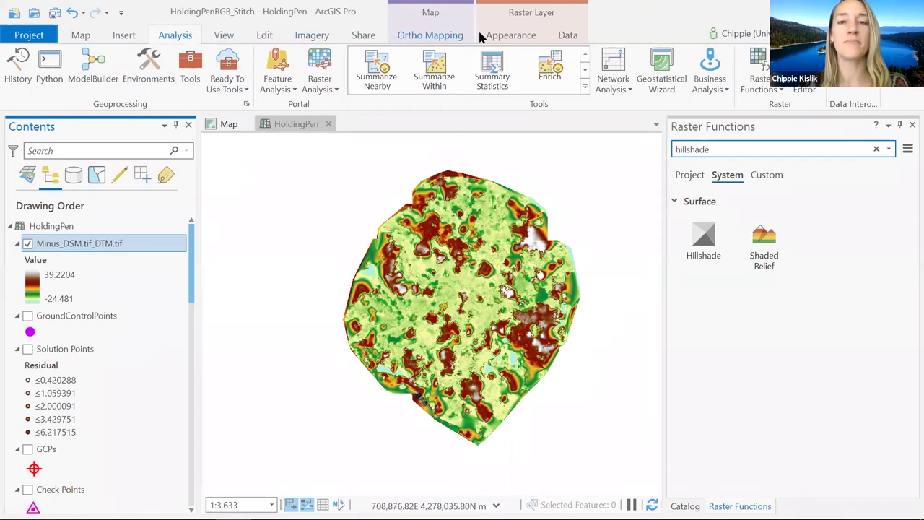
Step: Set the Minus_DSM.tif_DTM.tif layer transparency to 50% in Raster Layer Appearance
{"action": "left_click", "coordinate": [516, 37]}
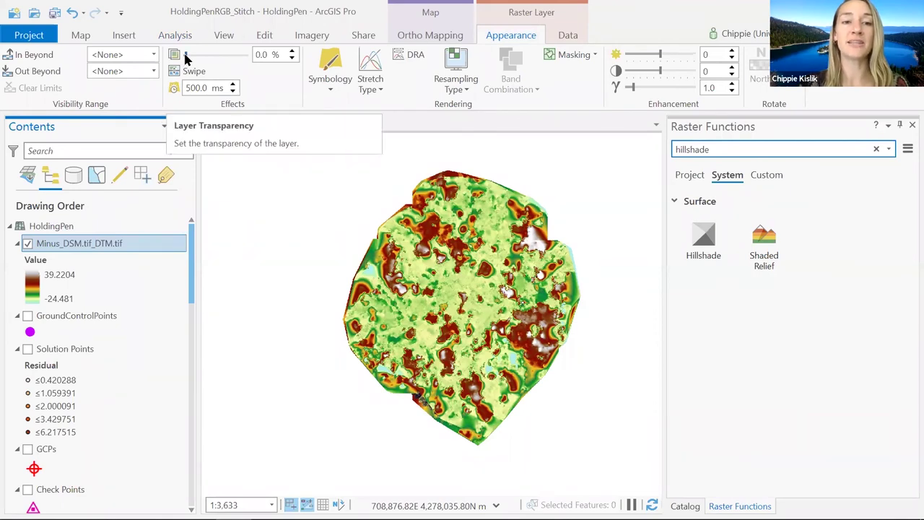
{"action": "left_click_drag", "start_coordinate": [185, 59], "coordinate": [215, 59]}
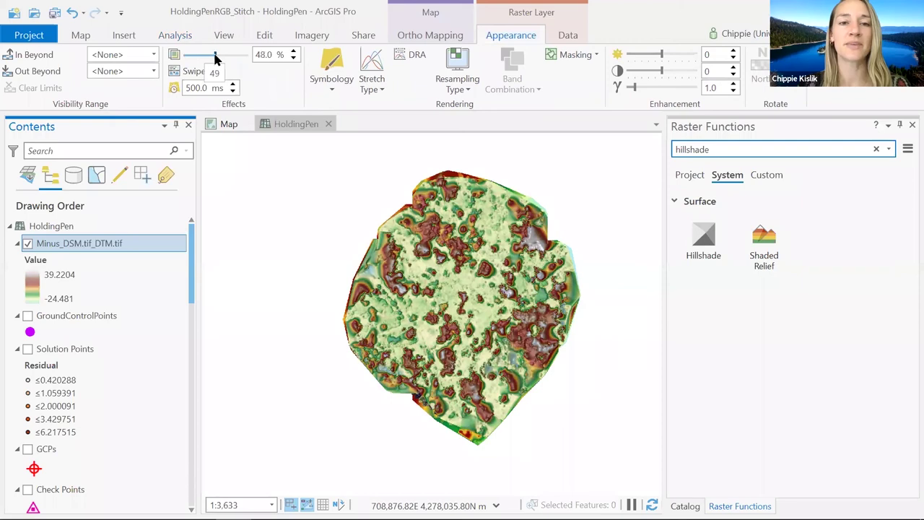
{"action": "left_click", "coordinate": [293, 52]}
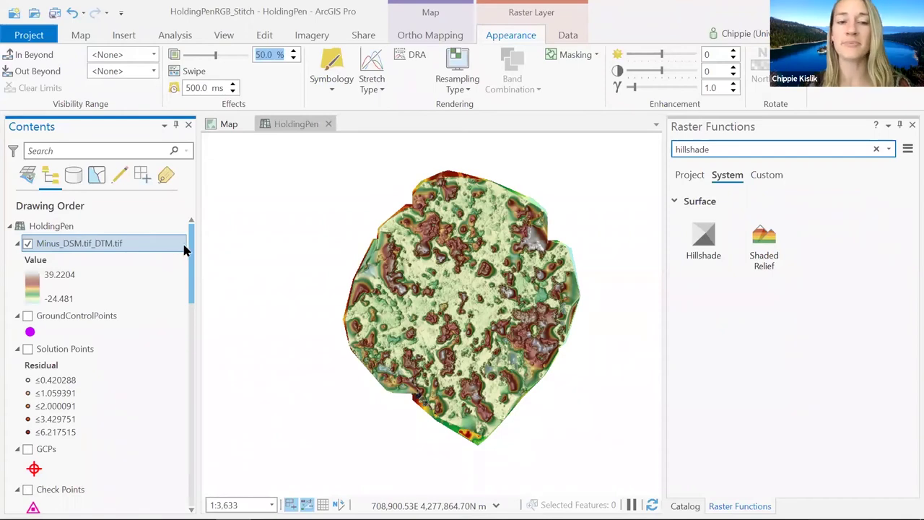
{"action": "left_click_drag", "start_coordinate": [191, 250], "coordinate": [191, 361]}
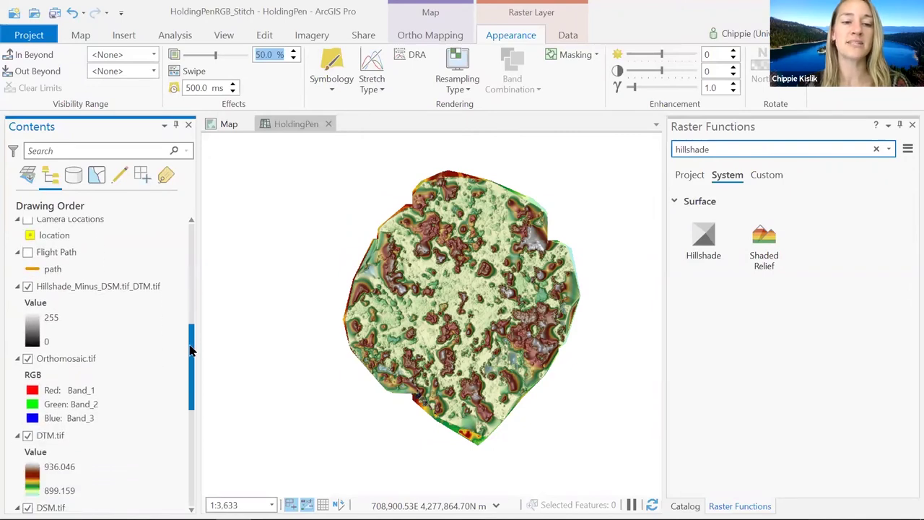
Step: Hide the Hillshade_Minus_DSM.tif_DTM.tif layer and select Orthomosaic.tif
{"action": "left_click", "coordinate": [28, 287]}
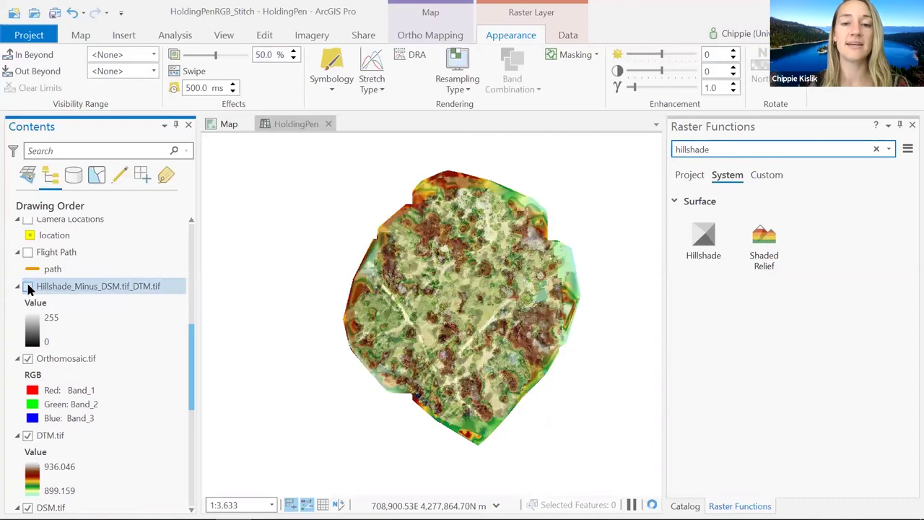
{"action": "left_click", "coordinate": [79, 358]}
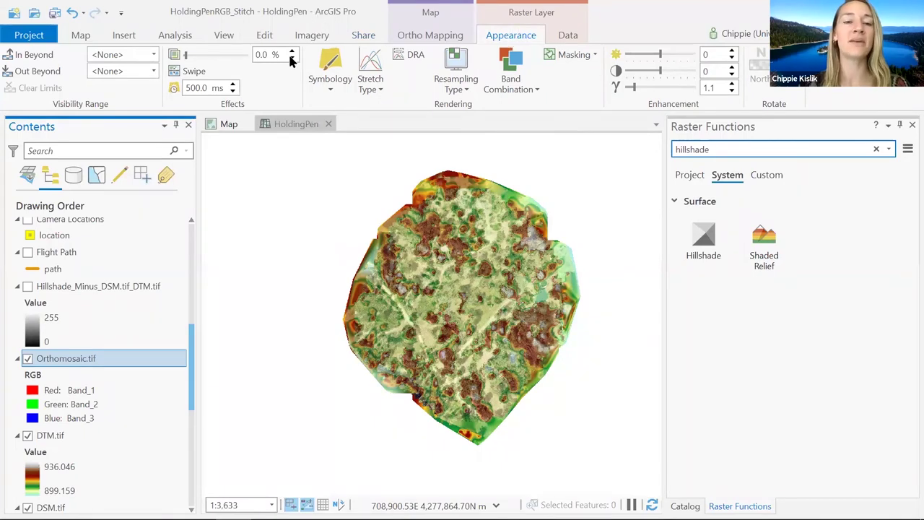
Step: Swipe the orthomosaic back and forth to compare it with the layers beneath
{"action": "left_click", "coordinate": [190, 70]}
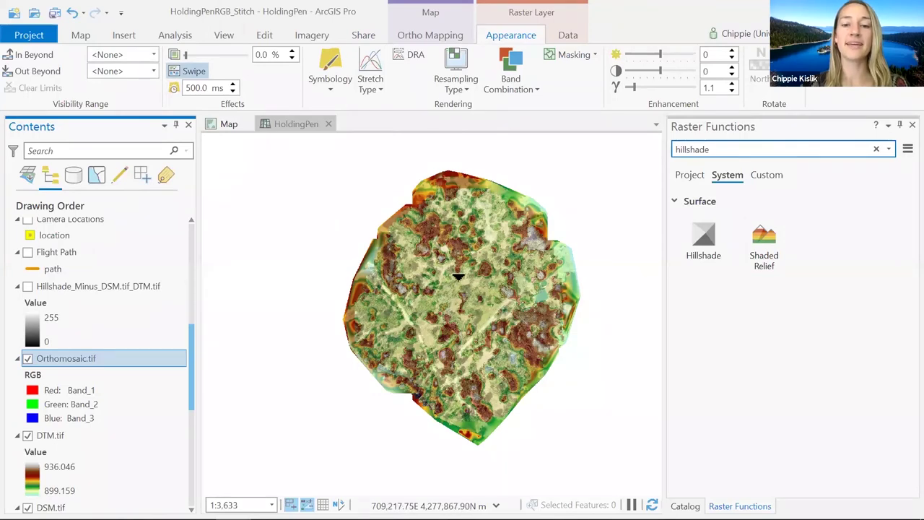
{"action": "mouse_move", "coordinate": [457, 290]}
{"action": "left_mouse_down"}
{"action": "mouse_move", "coordinate": [460, 299]}
{"action": "mouse_move", "coordinate": [465, 271]}
{"action": "mouse_move", "coordinate": [466, 324]}
{"action": "mouse_move", "coordinate": [466, 223]}
{"action": "mouse_move", "coordinate": [469, 321]}
{"action": "mouse_move", "coordinate": [455, 303]}
{"action": "left_mouse_up"}
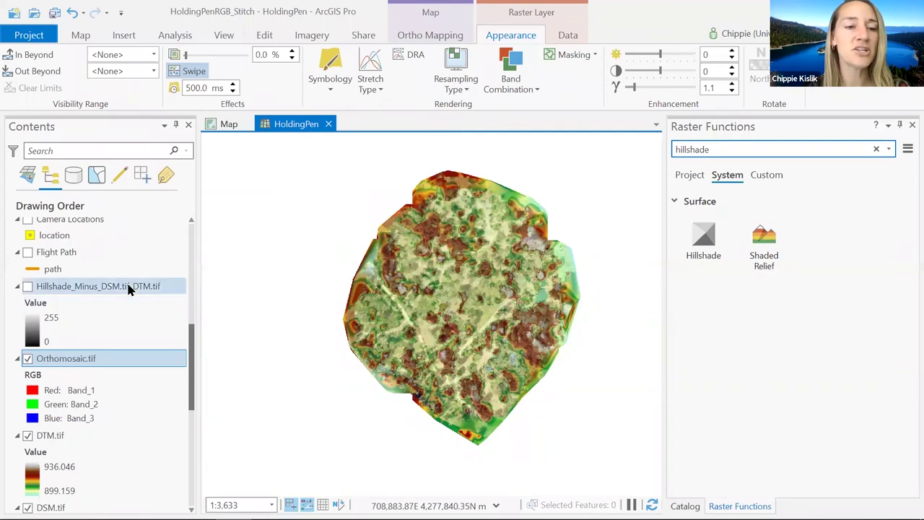
{"action": "scroll", "coordinate": [127, 282], "scroll_direction": "up", "scroll_amount": 4}
{"action": "scroll", "coordinate": [128, 289], "scroll_direction": "up", "scroll_amount": 5}
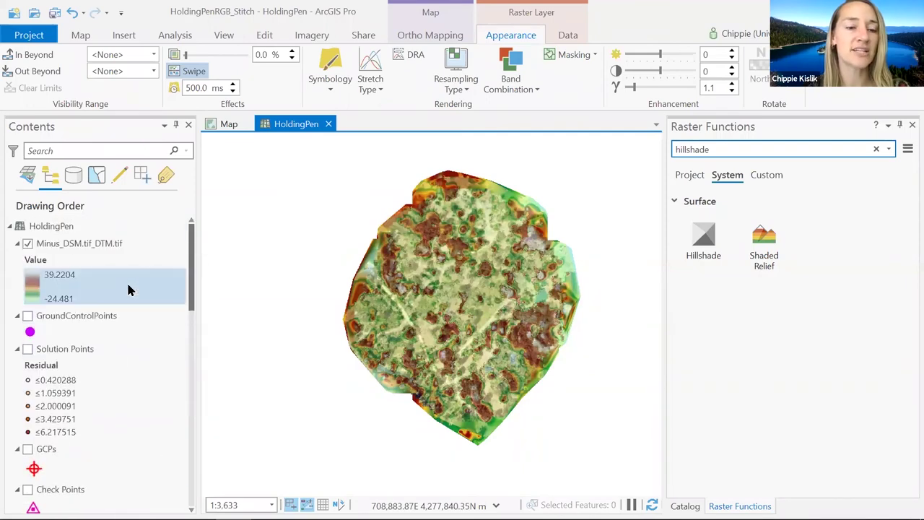
{"action": "scroll", "coordinate": [129, 289], "scroll_direction": "down", "scroll_amount": 4}
{"action": "scroll", "coordinate": [126, 289], "scroll_direction": "down", "scroll_amount": 6}
{"action": "scroll", "coordinate": [126, 289], "scroll_direction": "up", "scroll_amount": 3}
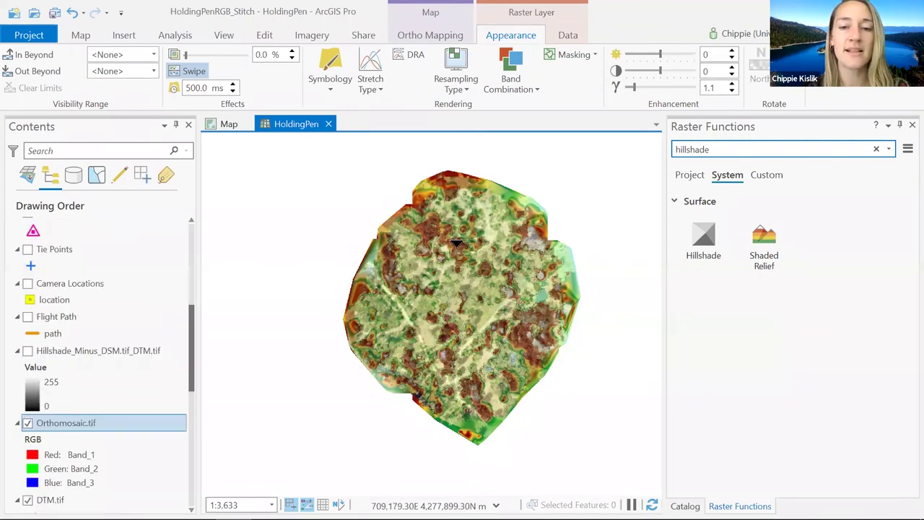
{"action": "left_click_drag", "start_coordinate": [463, 242], "coordinate": [479, 189]}
{"action": "scroll", "coordinate": [96, 270], "scroll_direction": "up", "scroll_amount": 3}
{"action": "scroll", "coordinate": [96, 270], "scroll_direction": "up", "scroll_amount": 3}
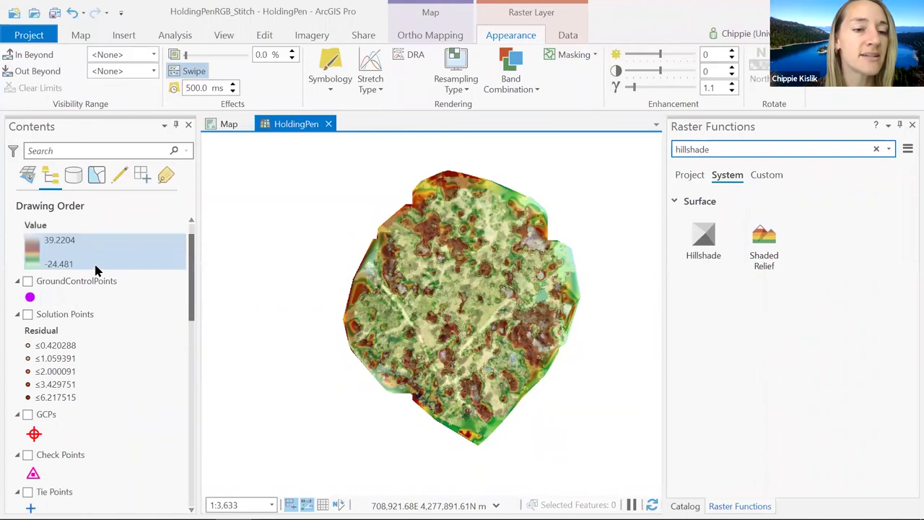
{"action": "scroll", "coordinate": [94, 268], "scroll_direction": "down", "scroll_amount": 10}
{"action": "scroll", "coordinate": [95, 267], "scroll_direction": "down", "scroll_amount": 2}
Step: Turn off the DTM.tif and DSM.tif layers in Contents
{"action": "left_click", "coordinate": [27, 362]}
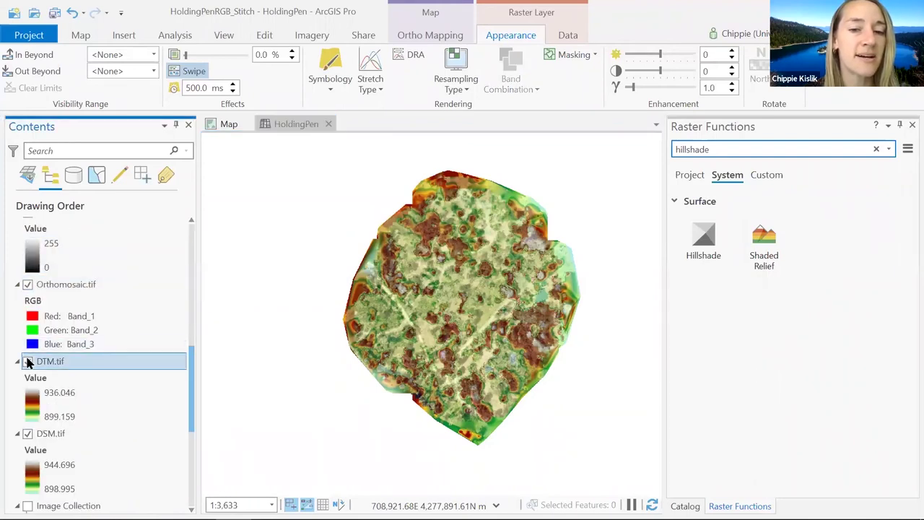
{"action": "left_click", "coordinate": [27, 433]}
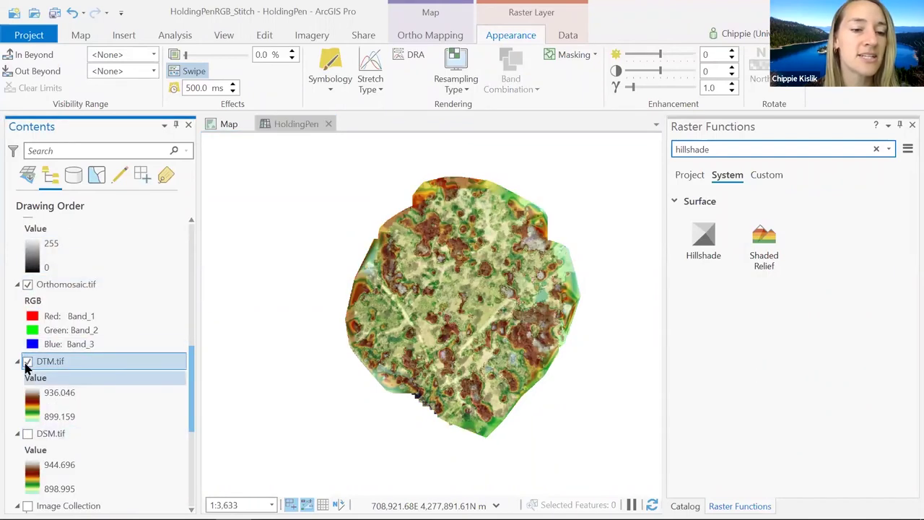
{"action": "left_click", "coordinate": [27, 361]}
{"action": "scroll", "coordinate": [106, 315], "scroll_direction": "down", "scroll_amount": 2}
{"action": "scroll", "coordinate": [108, 318], "scroll_direction": "down", "scroll_amount": 4}
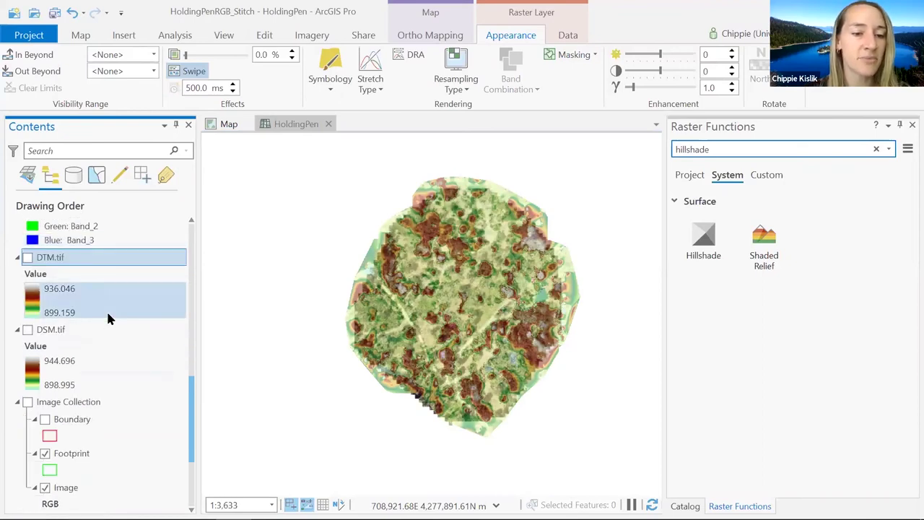
{"action": "left_click", "coordinate": [470, 277]}
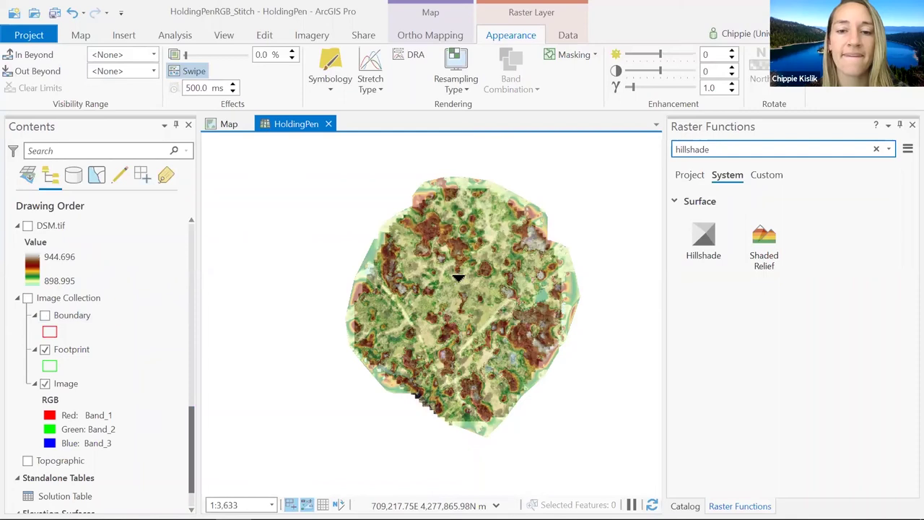
{"action": "scroll", "coordinate": [491, 269], "scroll_direction": "up", "scroll_amount": 2}
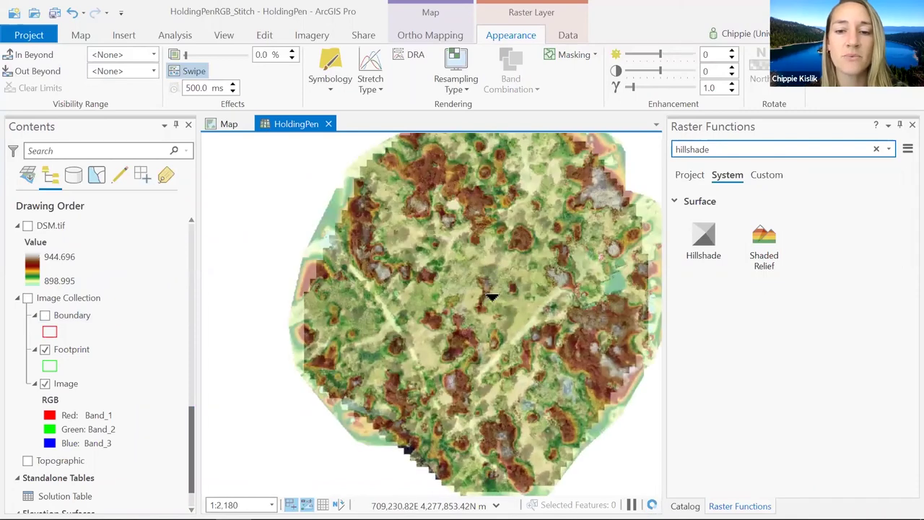
{"action": "scroll", "coordinate": [533, 236], "scroll_direction": "down", "scroll_amount": 2}
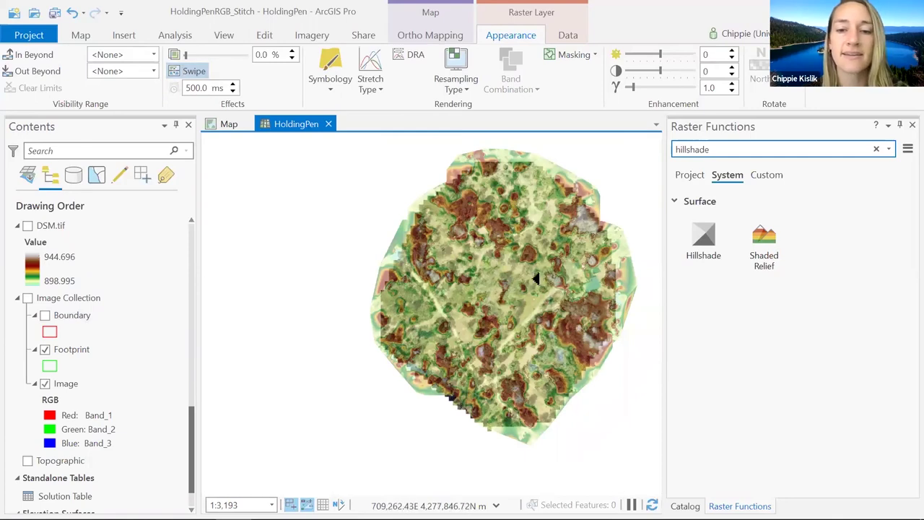
{"action": "left_click", "coordinate": [25, 272]}
{"action": "scroll", "coordinate": [85, 270], "scroll_direction": "up", "scroll_amount": 10}
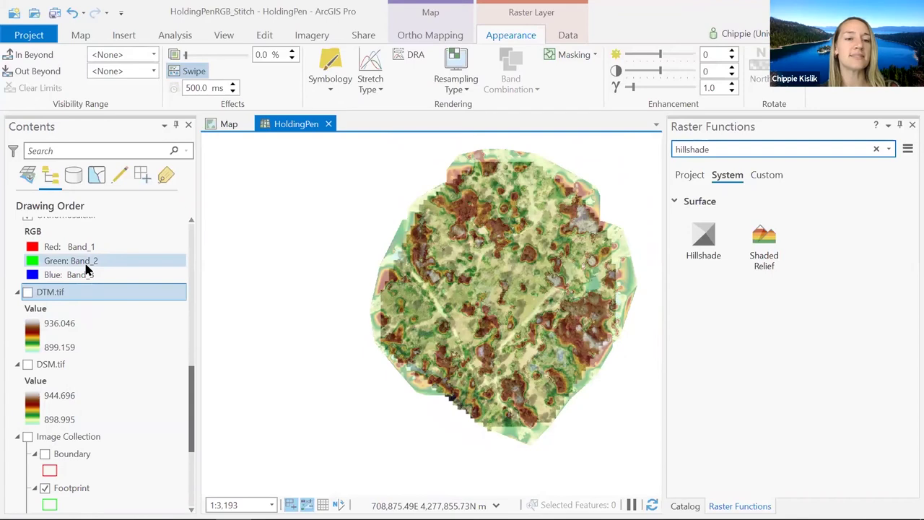
{"action": "scroll", "coordinate": [86, 269], "scroll_direction": "down", "scroll_amount": 2}
{"action": "left_click", "coordinate": [50, 465]}
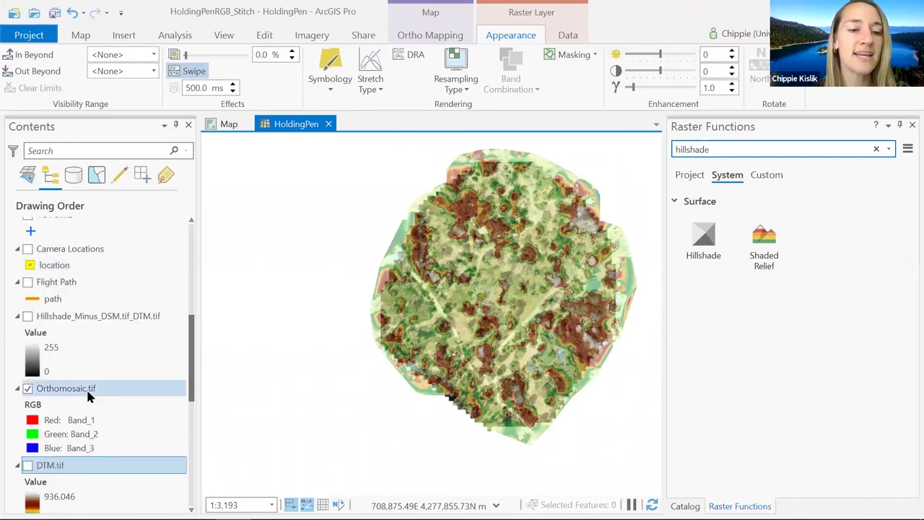
{"action": "scroll", "coordinate": [435, 275], "scroll_direction": "up", "scroll_amount": 1}
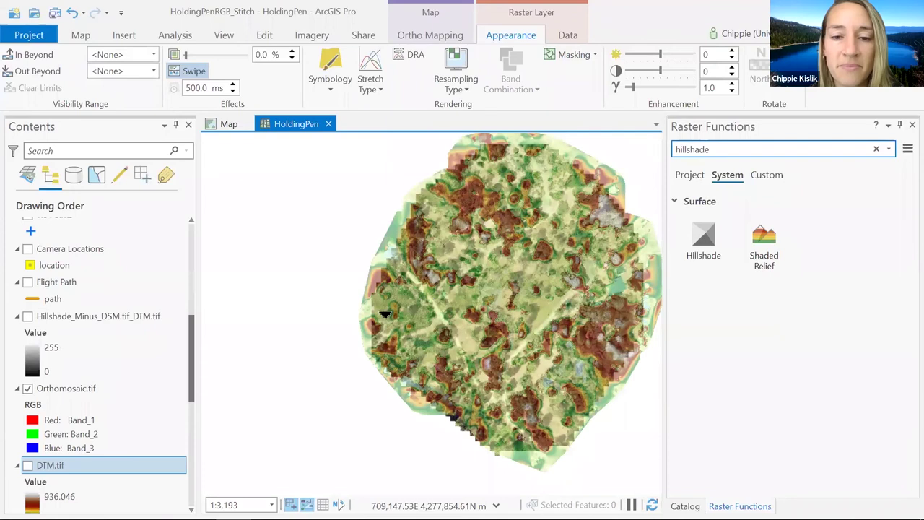
{"action": "scroll", "coordinate": [426, 302], "scroll_direction": "up", "scroll_amount": 4}
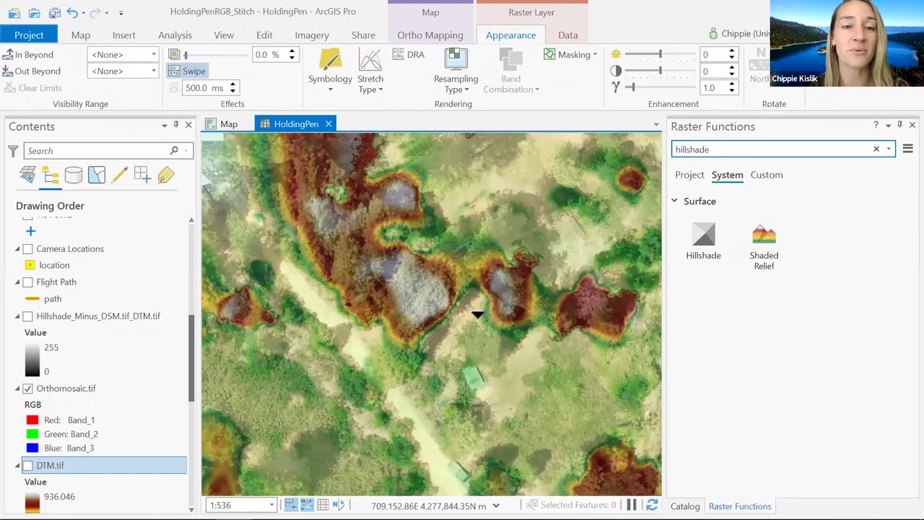
{"action": "scroll", "coordinate": [464, 309], "scroll_direction": "down", "scroll_amount": 3}
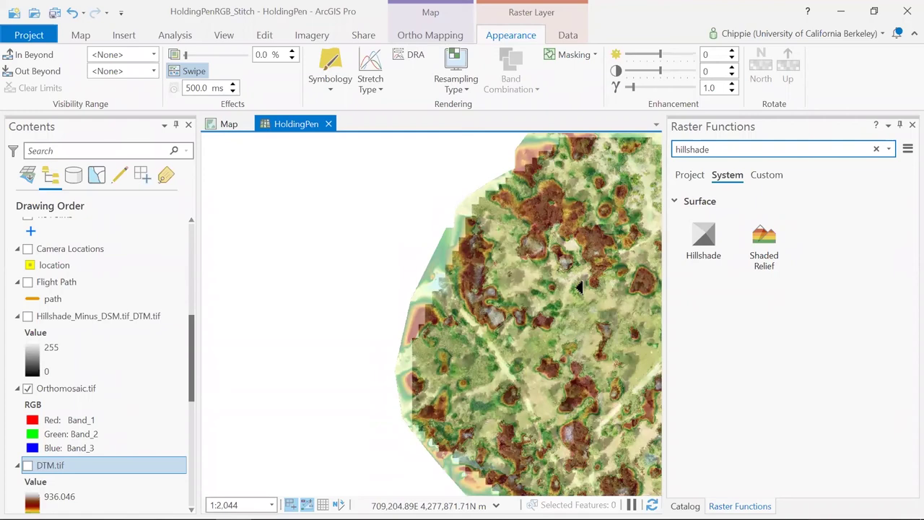
{"action": "scroll", "coordinate": [94, 317], "scroll_direction": "up", "scroll_amount": 5}
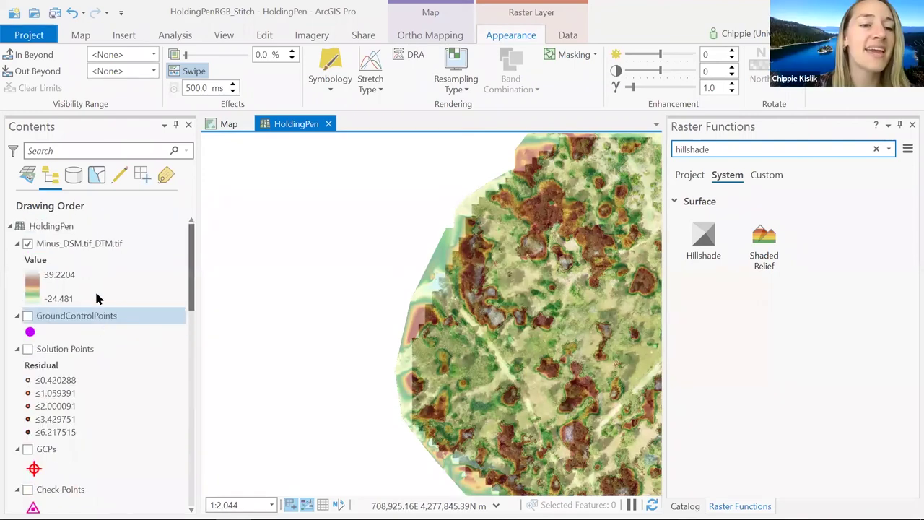
Step: Select Minus_DSM.tif_DTM.tif and swipe it to compare against the RGB orthomosaic
{"action": "left_click", "coordinate": [77, 243]}
{"action": "left_click", "coordinate": [541, 263]}
{"action": "left_click_drag", "start_coordinate": [561, 305], "coordinate": [559, 316]}
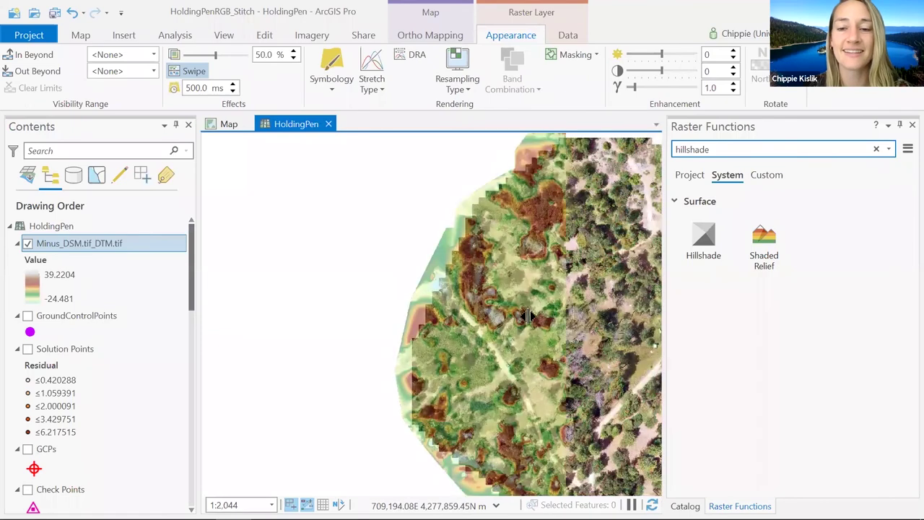
{"action": "scroll", "coordinate": [563, 315], "scroll_direction": "down", "scroll_amount": 2}
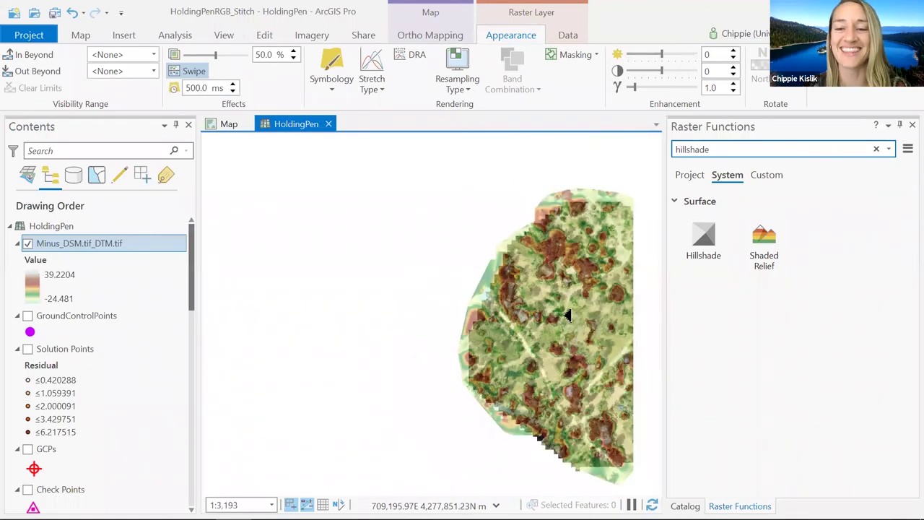
{"action": "scroll", "coordinate": [566, 316], "scroll_direction": "down", "scroll_amount": 2}
{"action": "scroll", "coordinate": [599, 318], "scroll_direction": "up", "scroll_amount": 1}
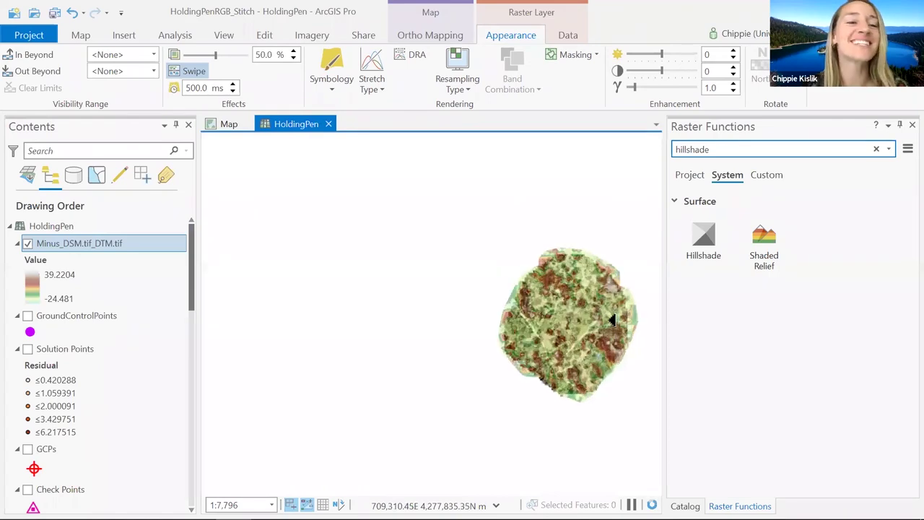
{"action": "scroll", "coordinate": [611, 320], "scroll_direction": "up", "scroll_amount": 1}
{"action": "scroll", "coordinate": [613, 328], "scroll_direction": "up", "scroll_amount": 1}
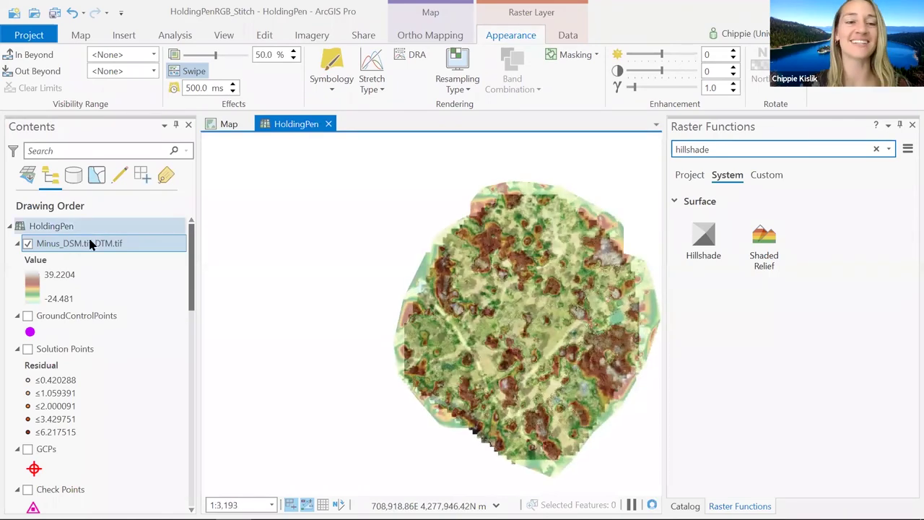
{"action": "left_click_drag", "start_coordinate": [535, 258], "coordinate": [396, 275]}
{"action": "scroll", "coordinate": [490, 315], "scroll_direction": "up", "scroll_amount": 3}
{"action": "scroll", "coordinate": [593, 433], "scroll_direction": "down", "scroll_amount": 2}
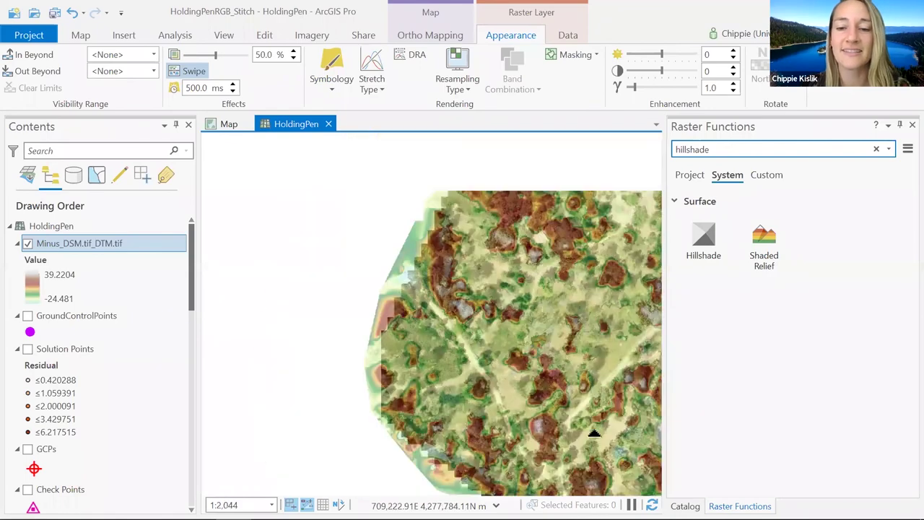
{"action": "scroll", "coordinate": [412, 392], "scroll_direction": "up", "scroll_amount": 4}
{"action": "left_click_drag", "start_coordinate": [383, 371], "coordinate": [386, 325]}
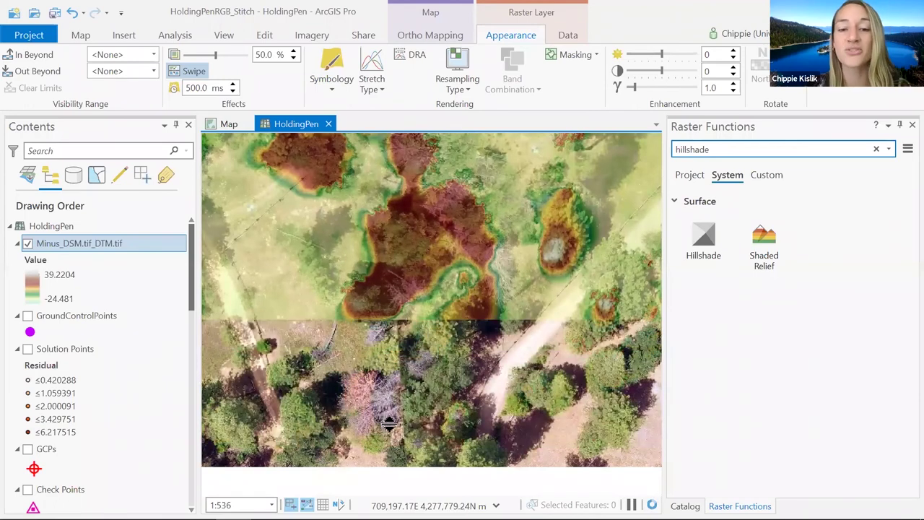
{"action": "left_click_drag", "start_coordinate": [389, 417], "coordinate": [522, 243]}
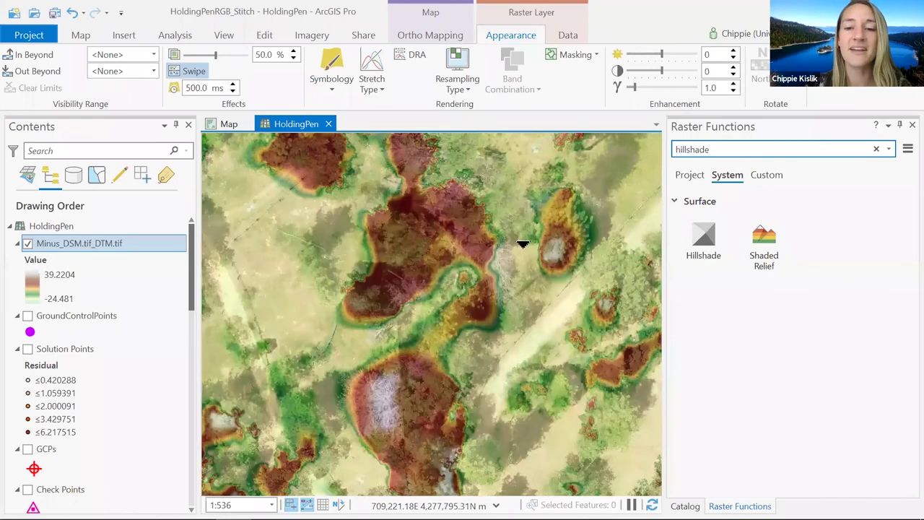
{"action": "scroll", "coordinate": [523, 244], "scroll_direction": "down", "scroll_amount": 2}
{"action": "scroll", "coordinate": [523, 244], "scroll_direction": "down", "scroll_amount": 2}
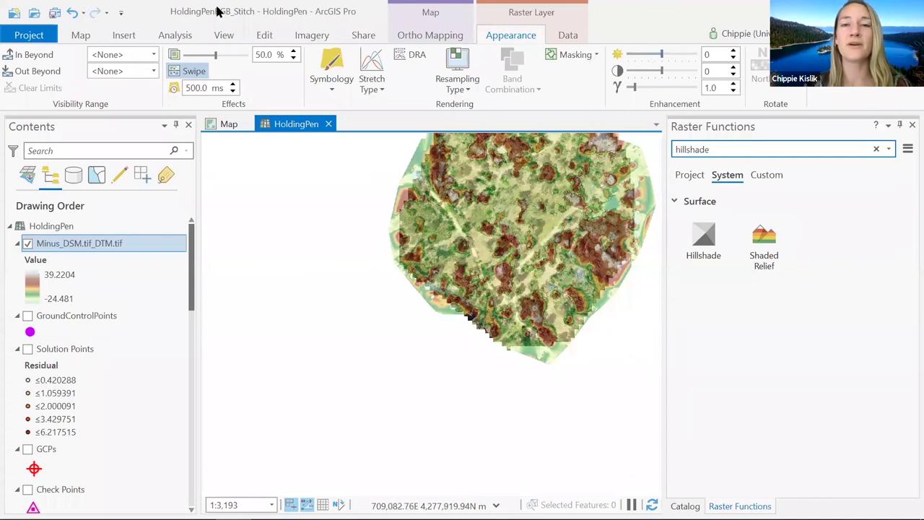
{"action": "left_click", "coordinate": [80, 35]}
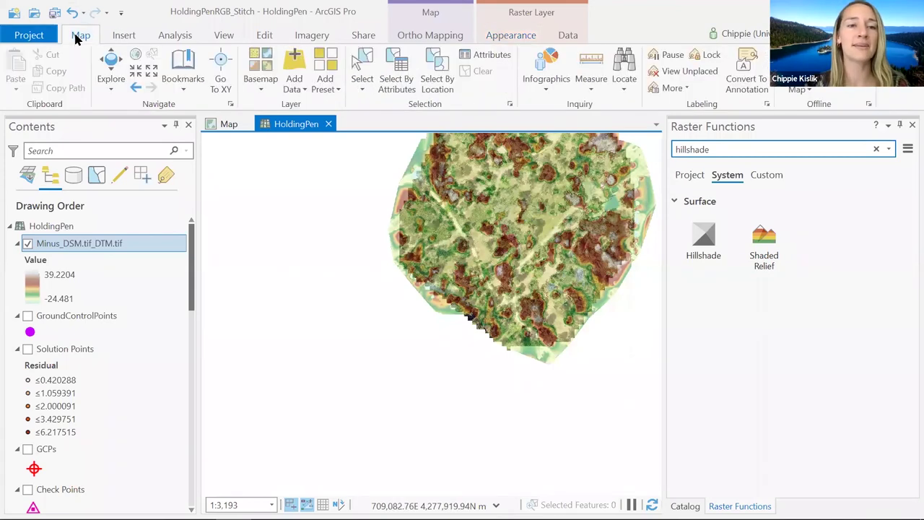
{"action": "left_click", "coordinate": [111, 64]}
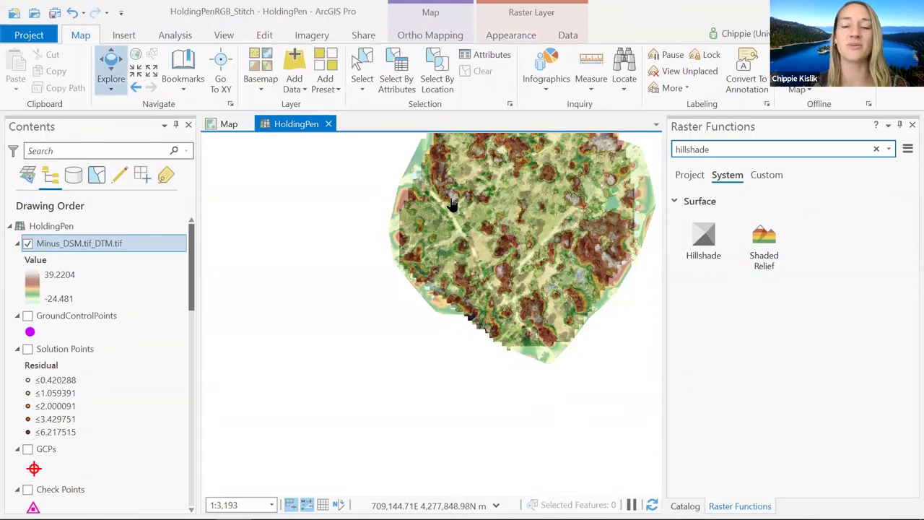
{"action": "scroll", "coordinate": [470, 190], "scroll_direction": "up", "scroll_amount": 1}
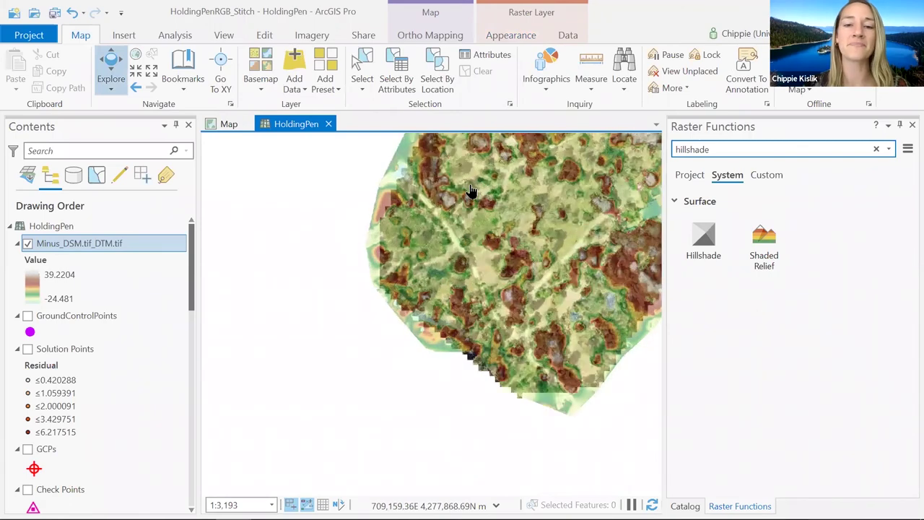
{"action": "scroll", "coordinate": [405, 237], "scroll_direction": "up", "scroll_amount": 2}
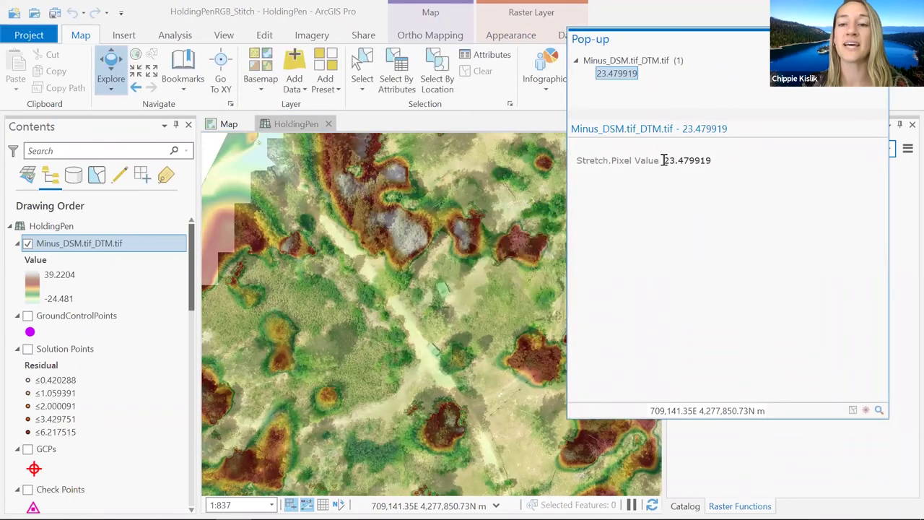
{"action": "left_click", "coordinate": [396, 174]}
{"action": "left_click", "coordinate": [394, 174]}
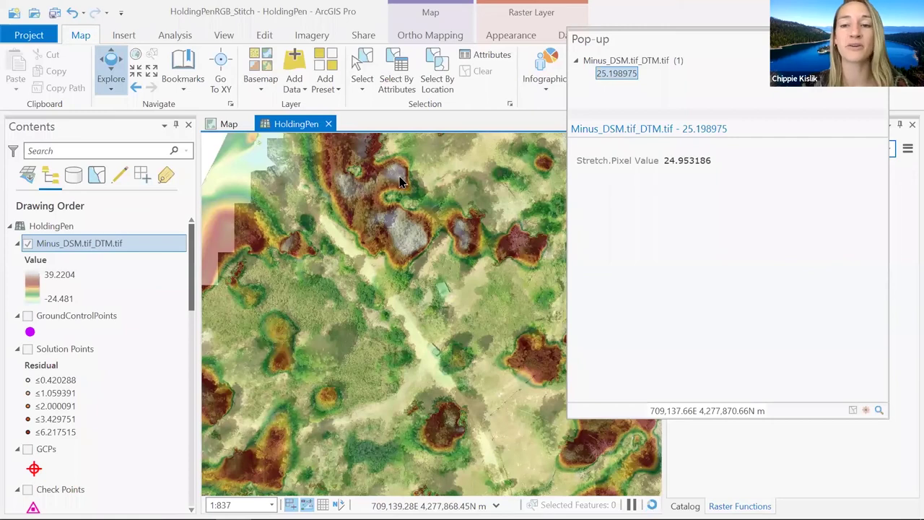
{"action": "scroll", "coordinate": [540, 351], "scroll_direction": "up", "scroll_amount": 2}
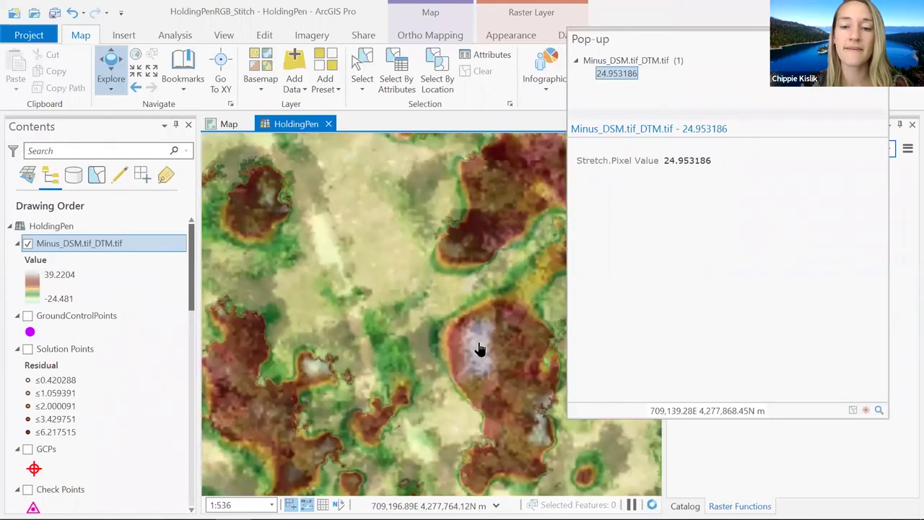
{"action": "left_click", "coordinate": [467, 336]}
{"action": "left_click", "coordinate": [476, 334]}
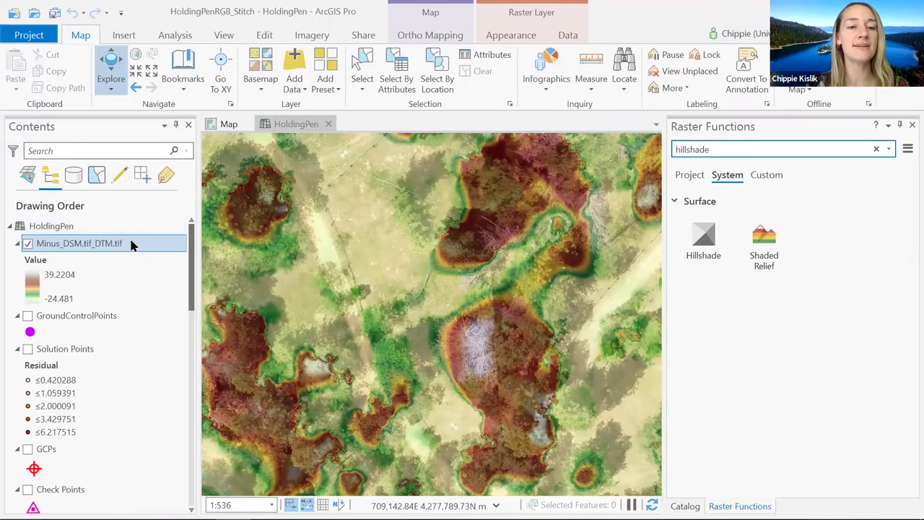
{"action": "right_click", "coordinate": [131, 245]}
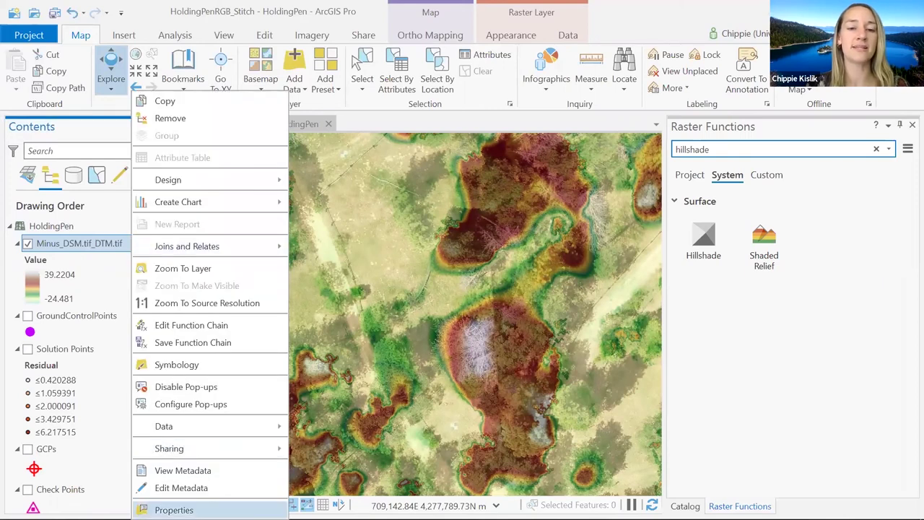
{"action": "left_click", "coordinate": [174, 509]}
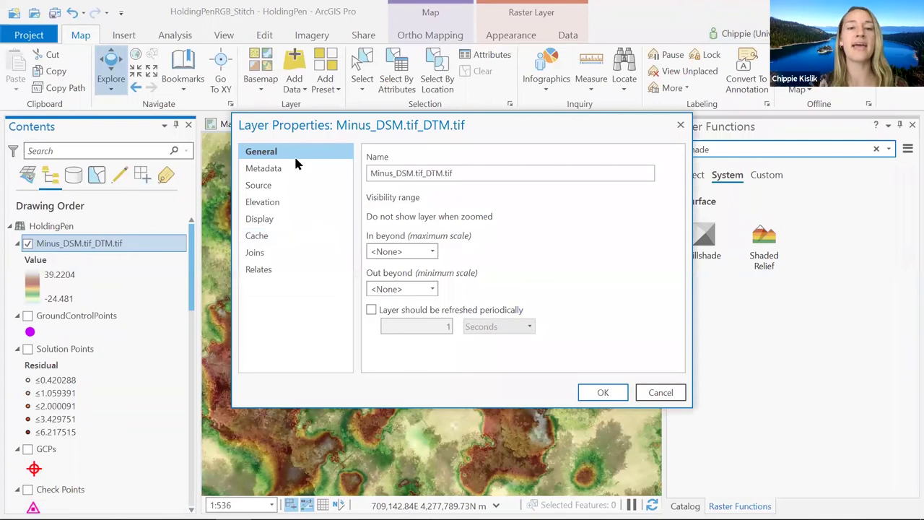
{"action": "left_click", "coordinate": [284, 185]}
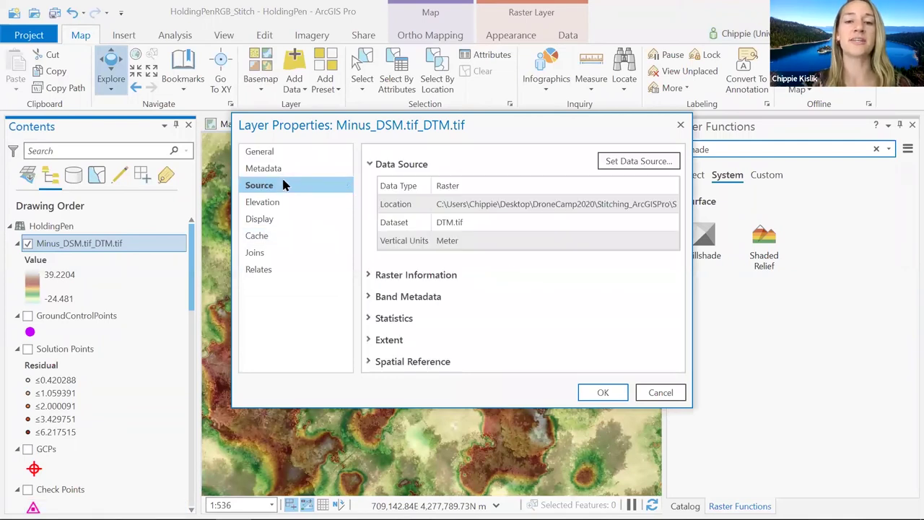
{"action": "left_click", "coordinate": [415, 241]}
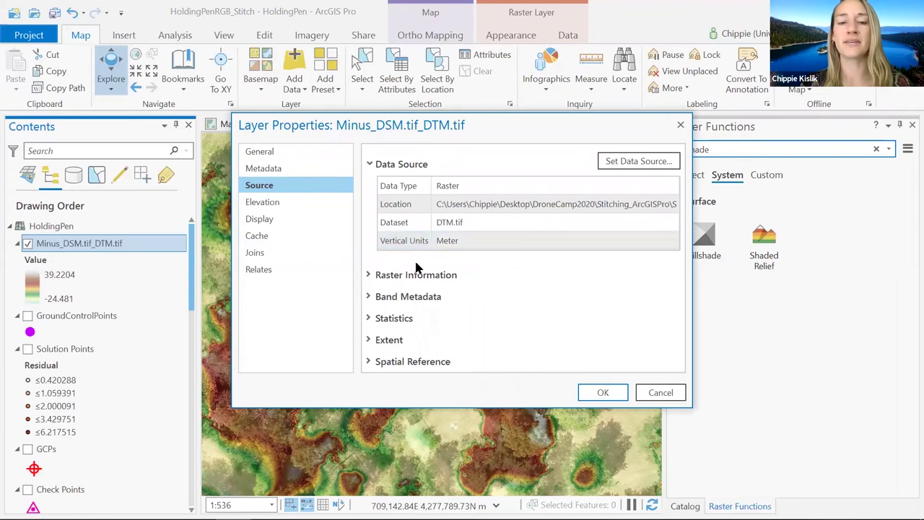
{"action": "left_click", "coordinate": [603, 393]}
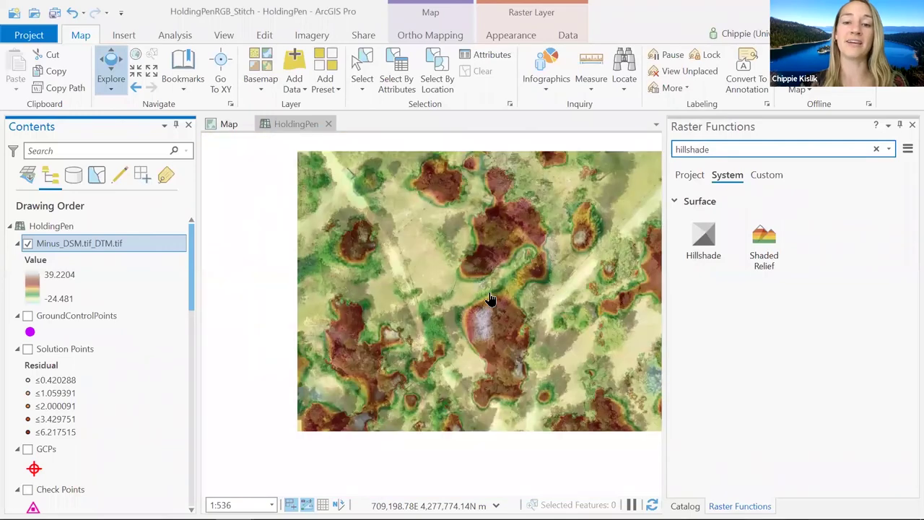
Step: Save the HoldingPen project from the Quick Access Toolbar
{"action": "scroll", "coordinate": [505, 295], "scroll_direction": "down", "scroll_amount": 3}
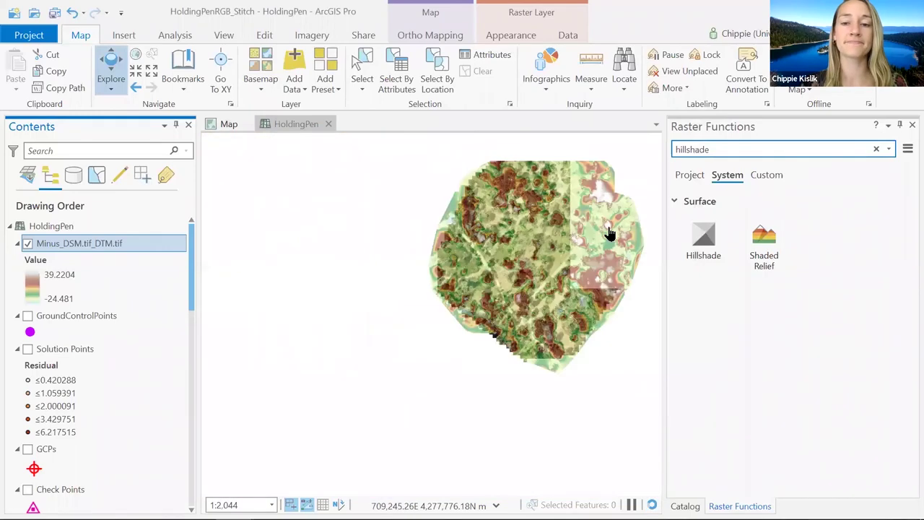
{"action": "scroll", "coordinate": [601, 220], "scroll_direction": "down", "scroll_amount": 2}
{"action": "scroll", "coordinate": [588, 226], "scroll_direction": "up", "scroll_amount": 1}
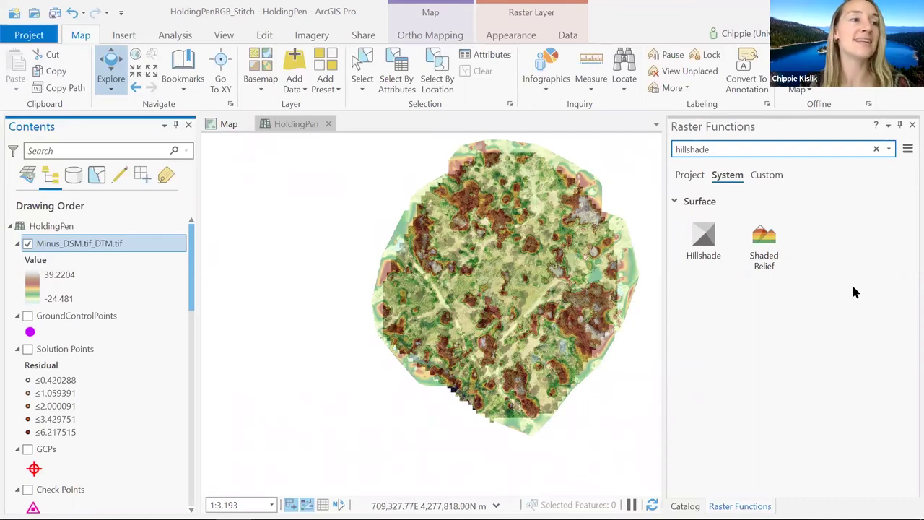
{"action": "left_click", "coordinate": [55, 13]}
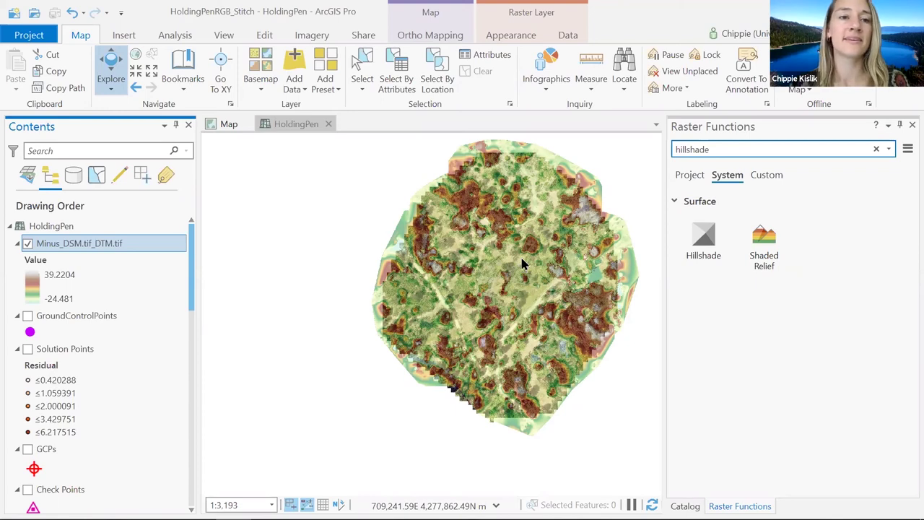
Step: Hide the Minus_DSM.tif_DTM.tif layer so only the orthomosaic imagery shows
{"action": "left_click", "coordinate": [56, 13]}
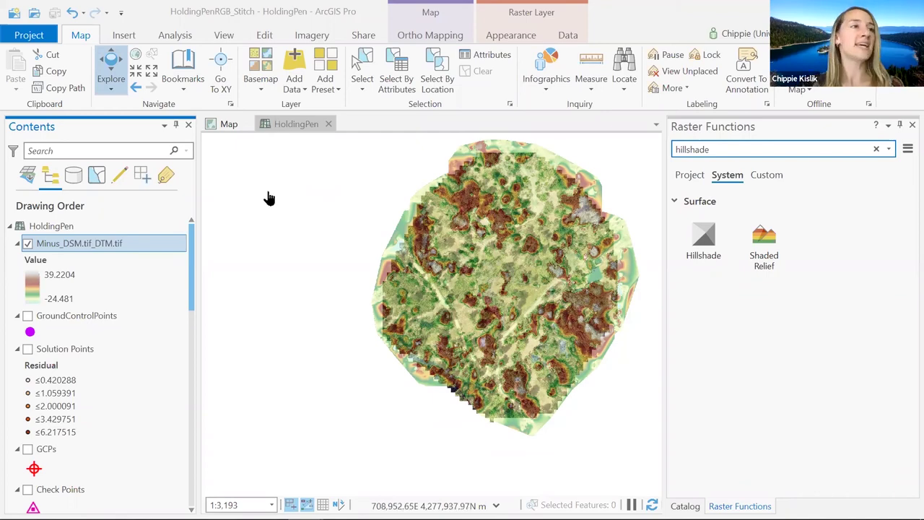
{"action": "left_click", "coordinate": [28, 244]}
{"action": "scroll", "coordinate": [50, 303], "scroll_direction": "down", "scroll_amount": 8}
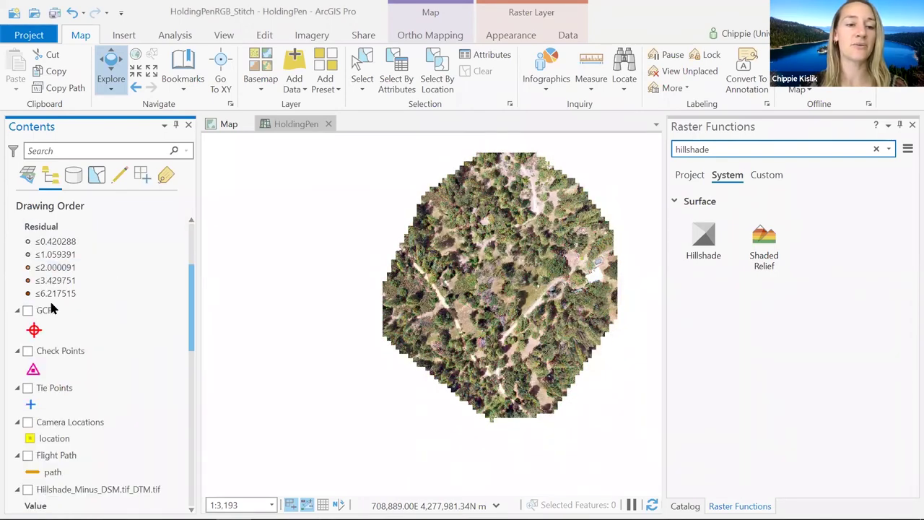
{"action": "scroll", "coordinate": [52, 307], "scroll_direction": "down", "scroll_amount": 6}
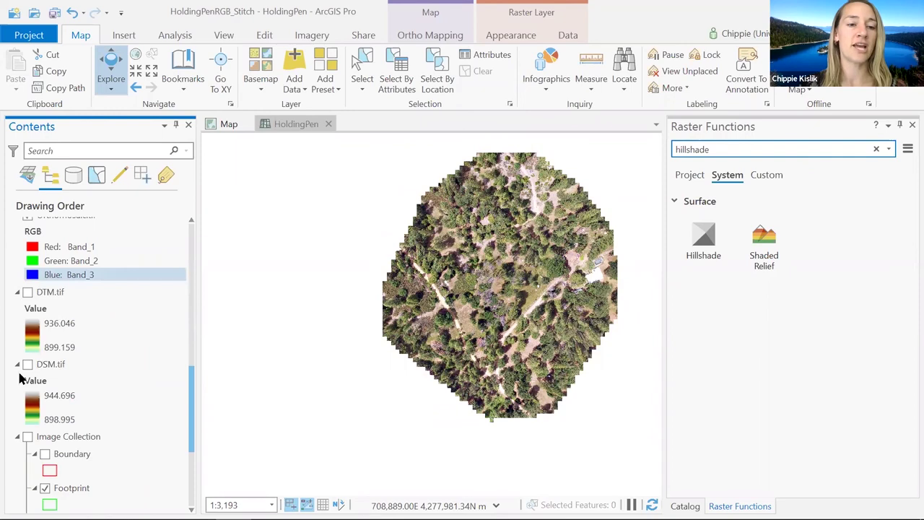
Step: Select the Orthomosaic.tif layer in the Contents pane
{"action": "scroll", "coordinate": [93, 263], "scroll_direction": "up", "scroll_amount": 2}
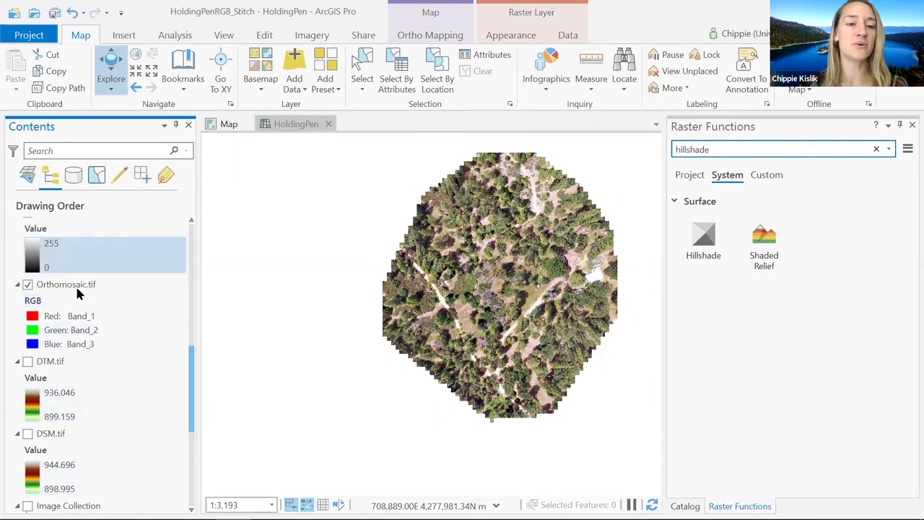
{"action": "left_click", "coordinate": [78, 287]}
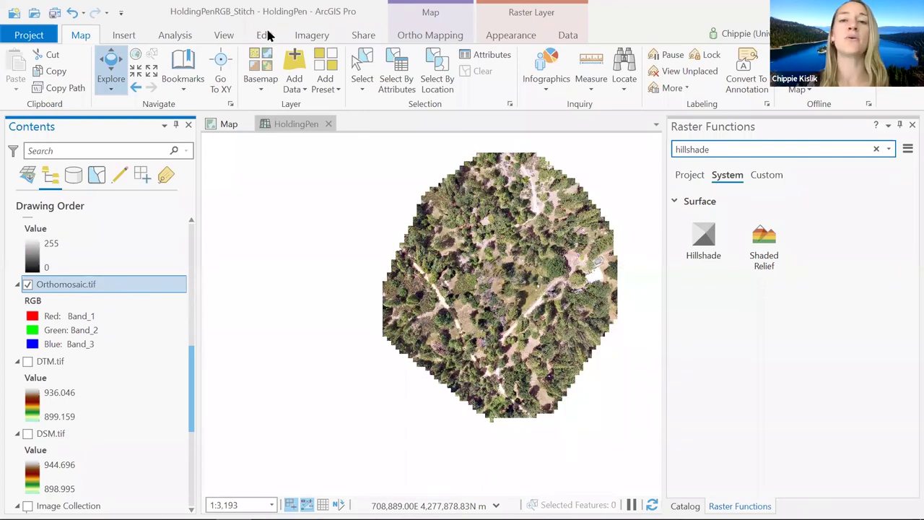
Step: Open the Imagery Indices gallery and browse its vegetation, water and geology indices
{"action": "left_click", "coordinate": [311, 36]}
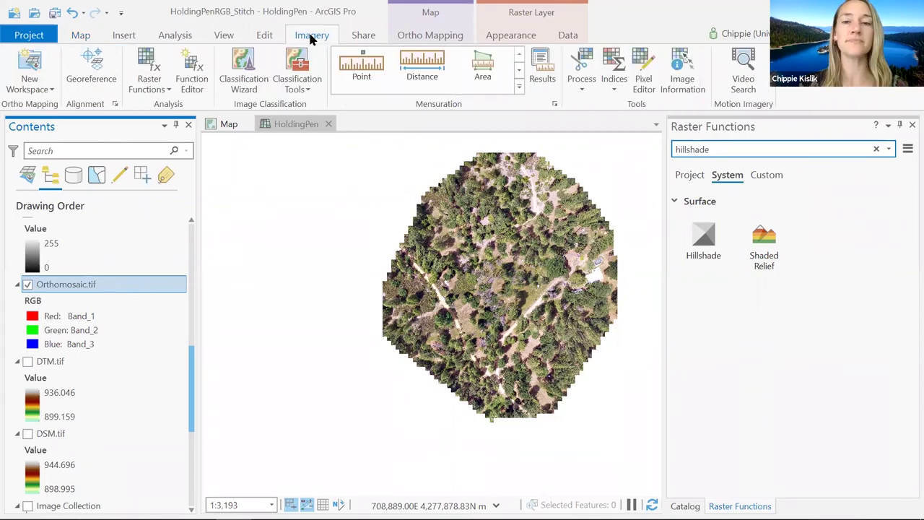
{"action": "left_click", "coordinate": [612, 87]}
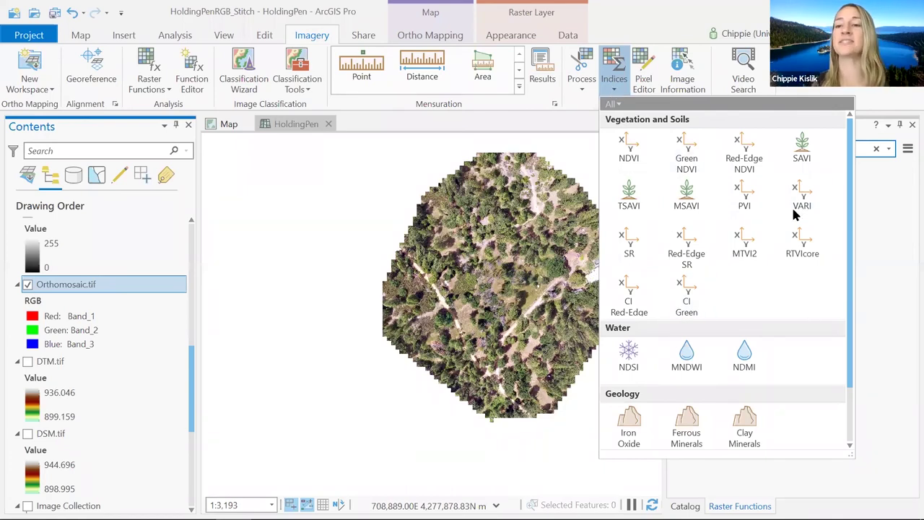
{"action": "left_click_drag", "start_coordinate": [853, 148], "coordinate": [850, 229]}
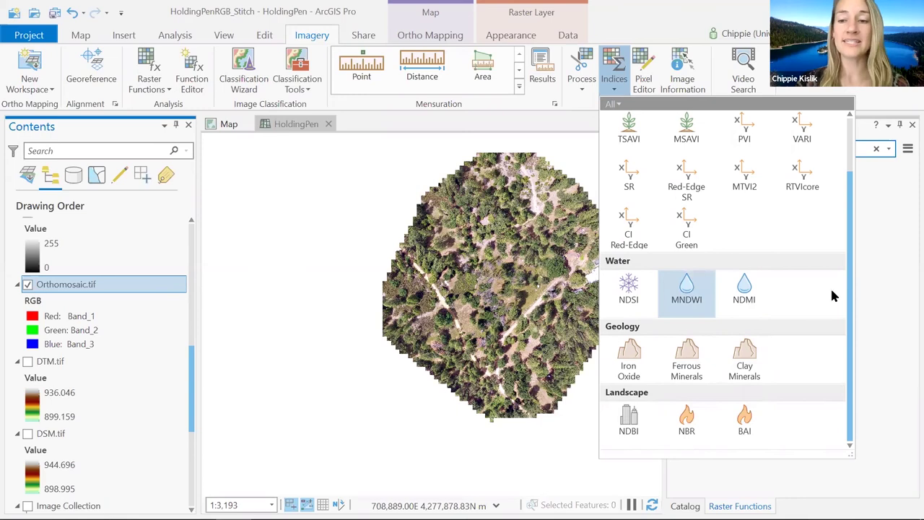
{"action": "left_click_drag", "start_coordinate": [850, 255], "coordinate": [850, 203]}
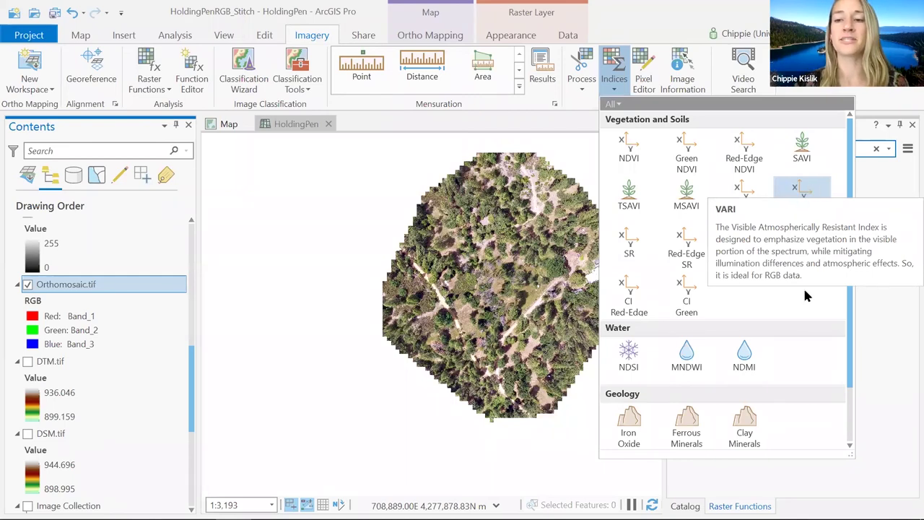
Step: Create a VARI index layer using Band_1, Band_2 and Band_3 as red, green and blue
{"action": "left_click", "coordinate": [808, 207]}
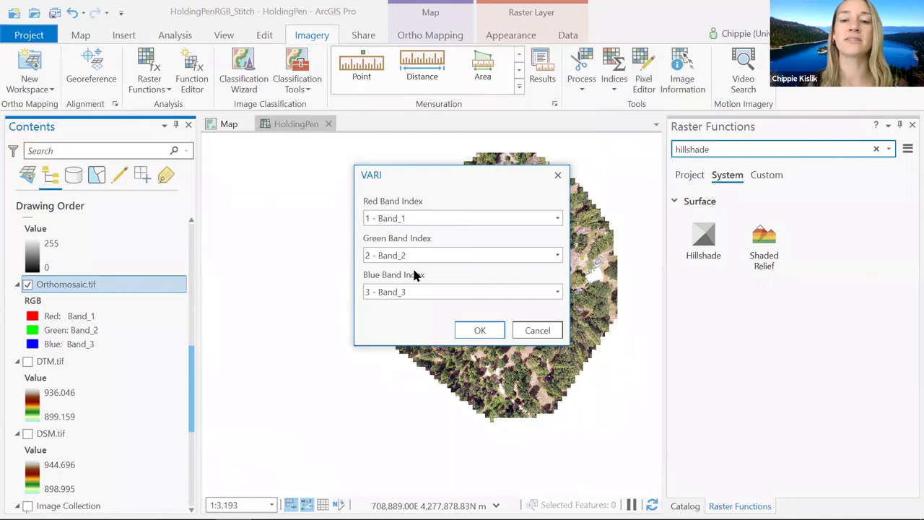
{"action": "left_click", "coordinate": [479, 330]}
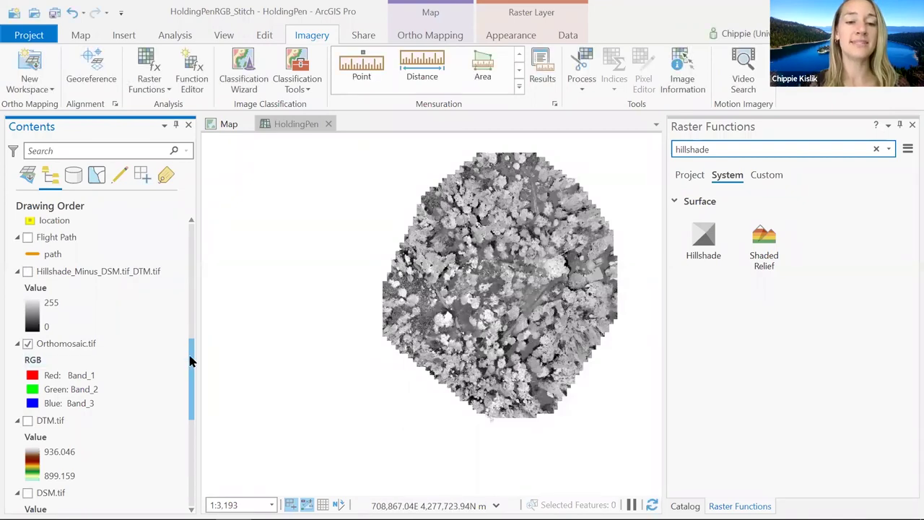
Step: Move VARI_Orthomosaic.tif to the top of the HoldingPen Contents pane and select it
{"action": "scroll", "coordinate": [190, 355], "scroll_direction": "up", "scroll_amount": 1}
{"action": "left_click_drag", "start_coordinate": [189, 355], "coordinate": [192, 227]}
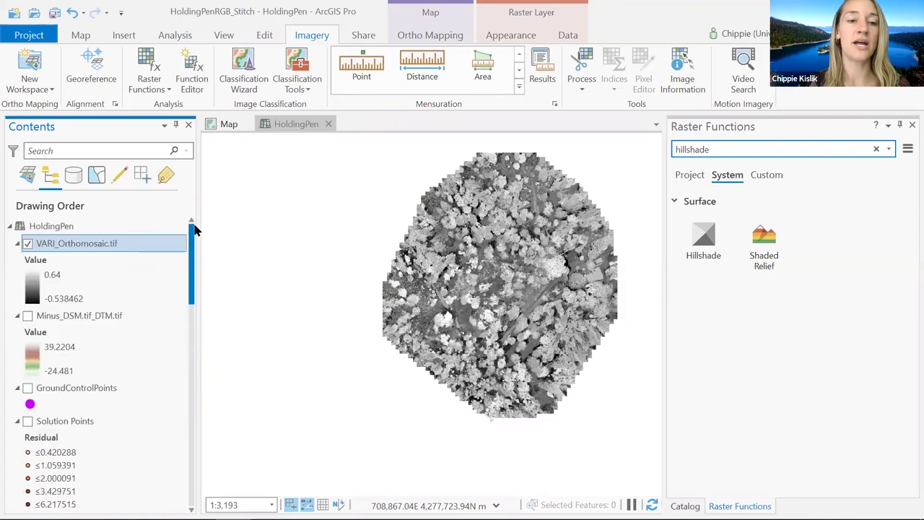
{"action": "left_click", "coordinate": [152, 236]}
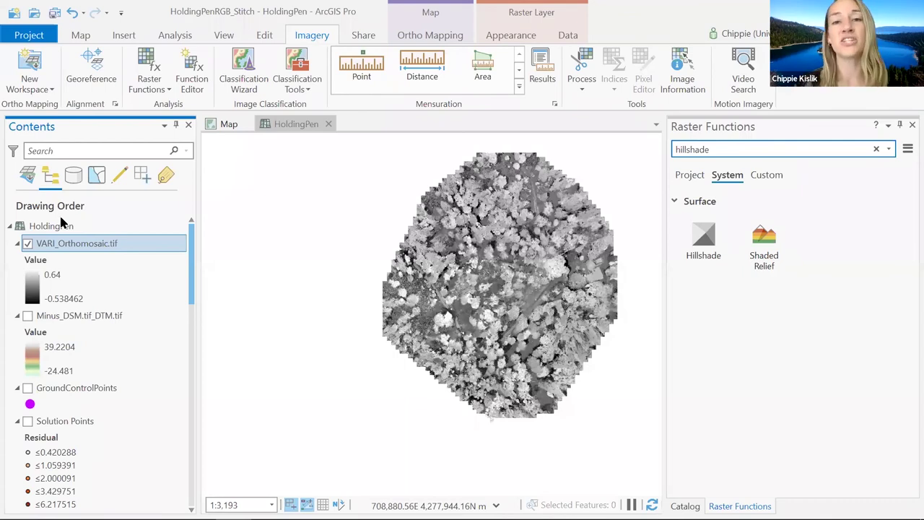
Step: Apply the Red-Yellow-Green colour scheme to the VARI_Orthomosaic.tif layer's symbology
{"action": "right_click", "coordinate": [125, 247]}
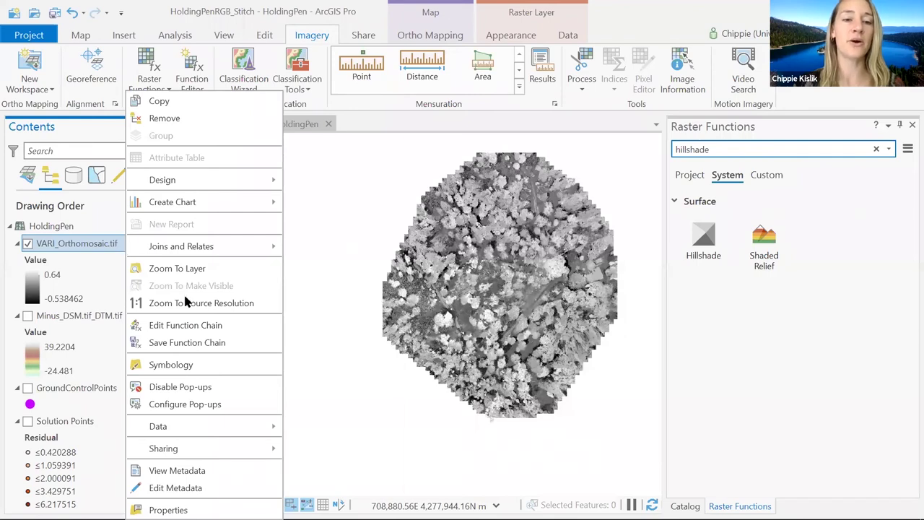
{"action": "left_click", "coordinate": [223, 367]}
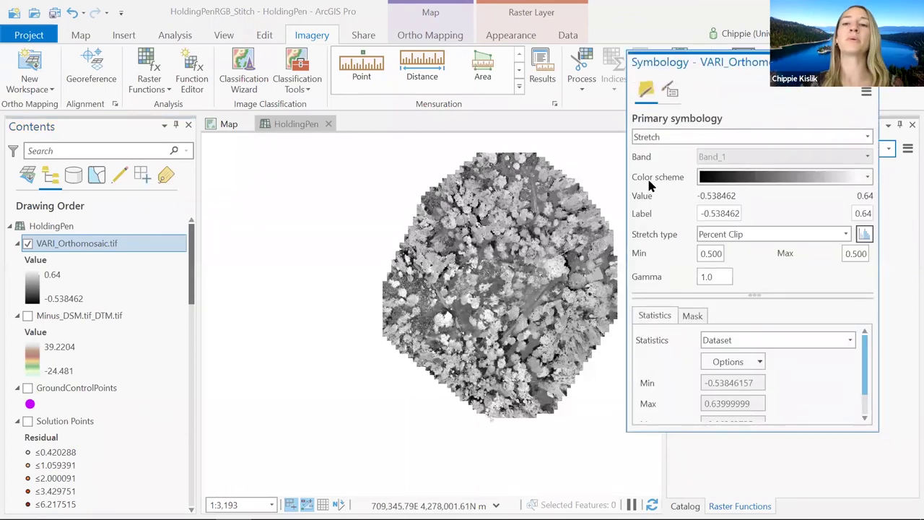
{"action": "left_click", "coordinate": [868, 177]}
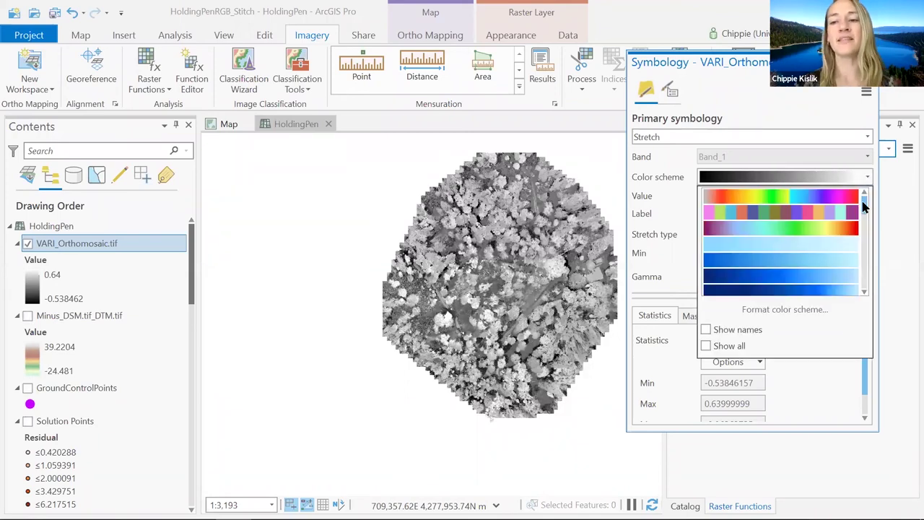
{"action": "left_click_drag", "start_coordinate": [864, 207], "coordinate": [867, 289]}
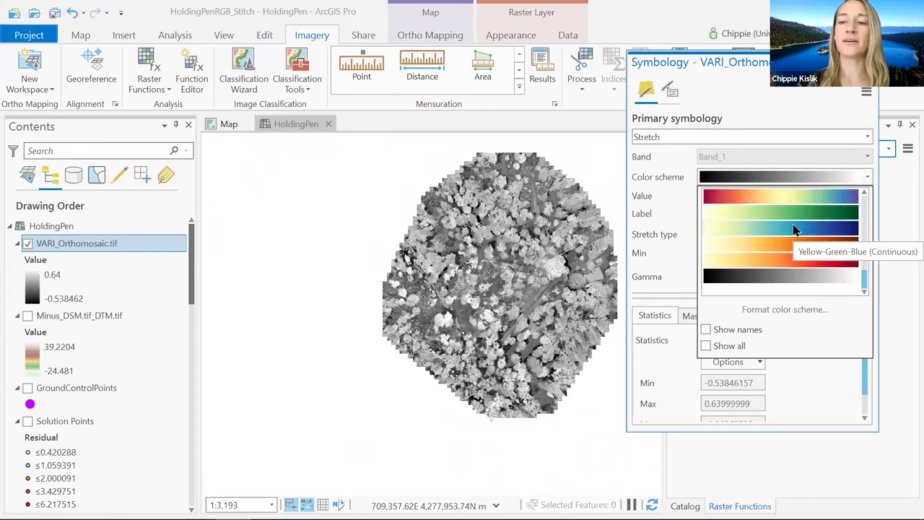
{"action": "scroll", "coordinate": [794, 229], "scroll_direction": "up", "scroll_amount": 1}
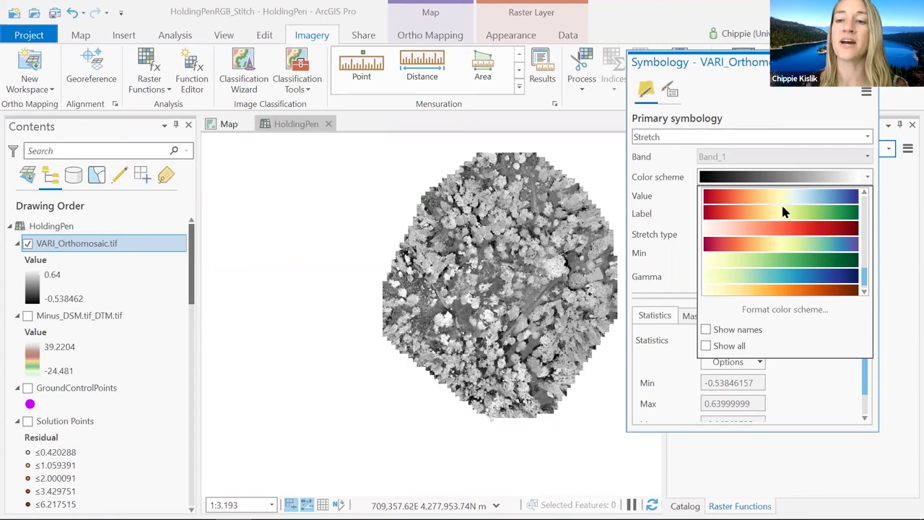
{"action": "left_click", "coordinate": [781, 213]}
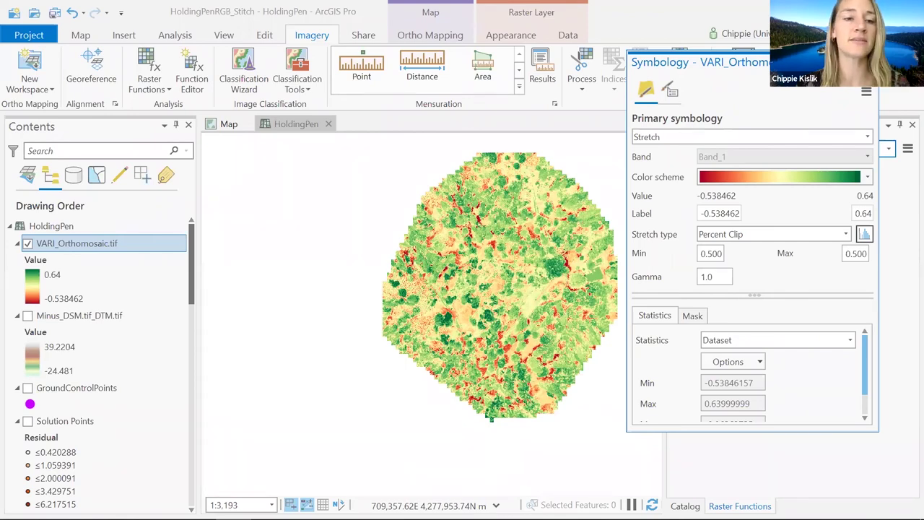
{"action": "left_click", "coordinate": [866, 62]}
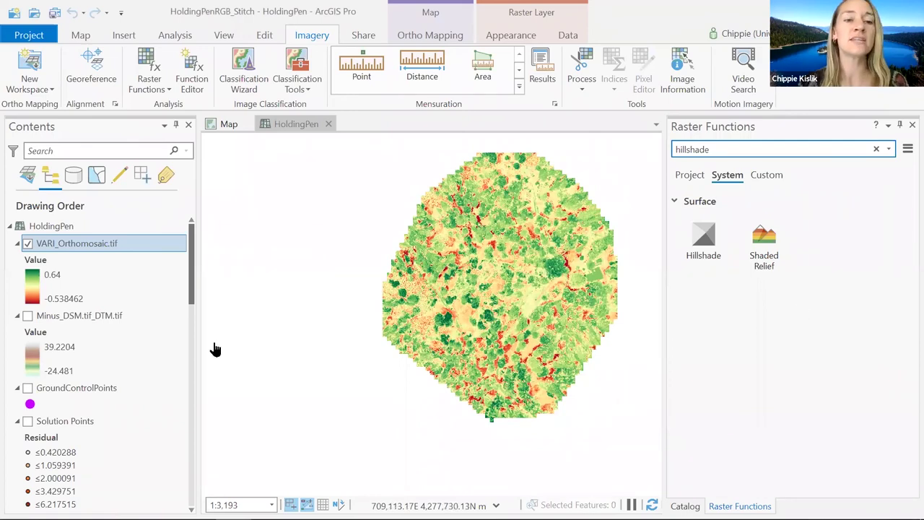
{"action": "left_click", "coordinate": [27, 244]}
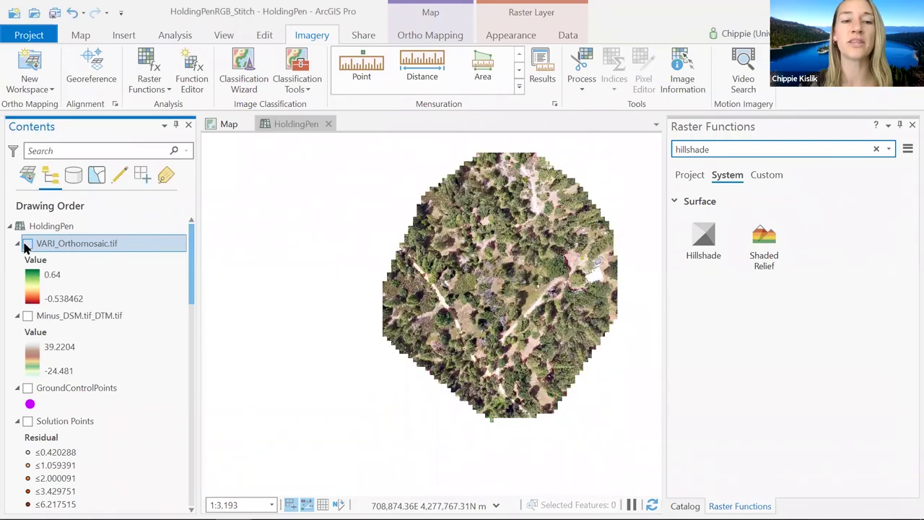
{"action": "left_click", "coordinate": [28, 244]}
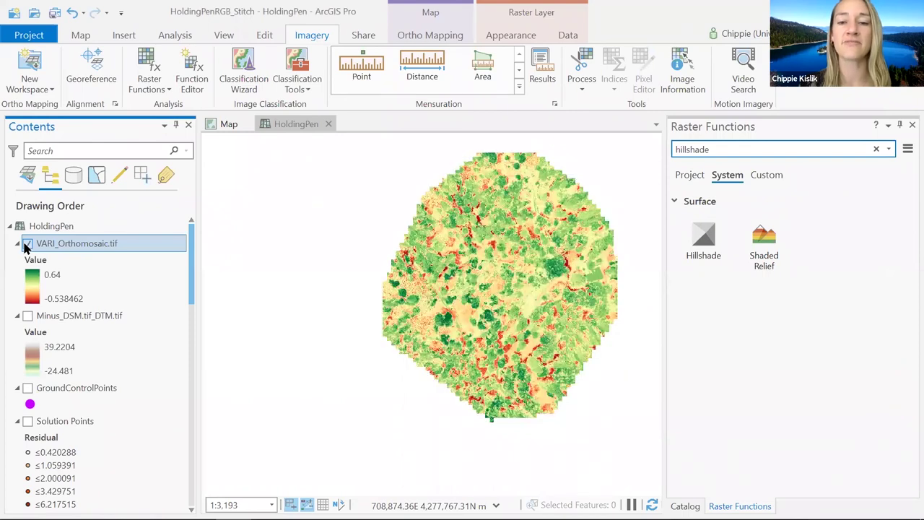
{"action": "left_click", "coordinate": [28, 244]}
{"action": "left_click", "coordinate": [27, 244]}
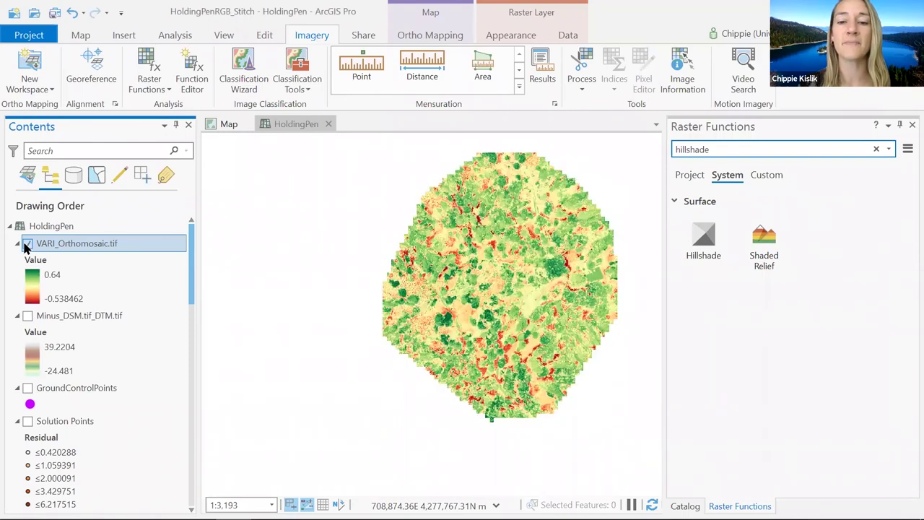
{"action": "left_click", "coordinate": [28, 244]}
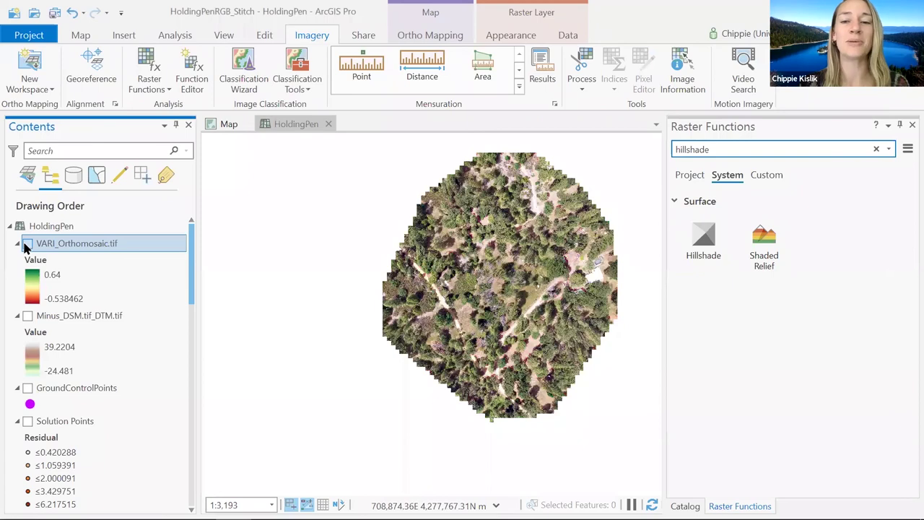
{"action": "left_click", "coordinate": [27, 244]}
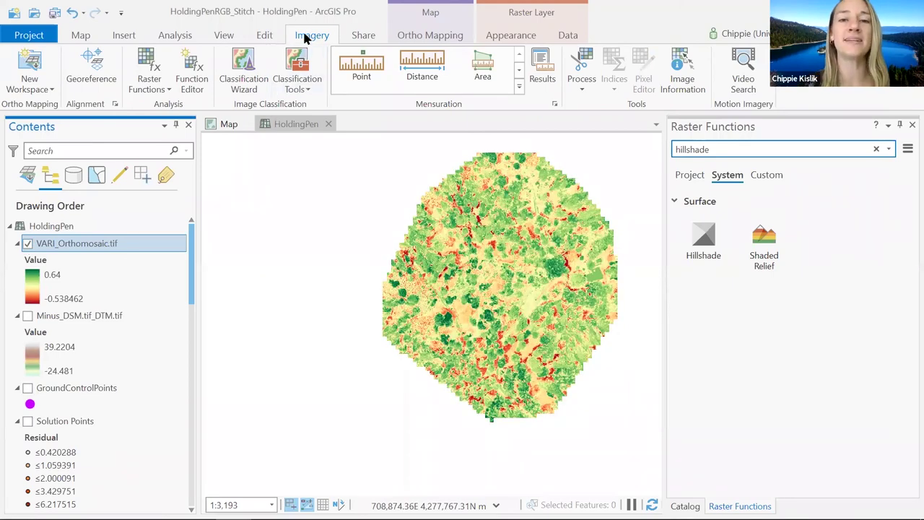
Step: Turn on Swipe and peel the VARI layer back to reveal the RGB orthomosaic
{"action": "left_click", "coordinate": [512, 36]}
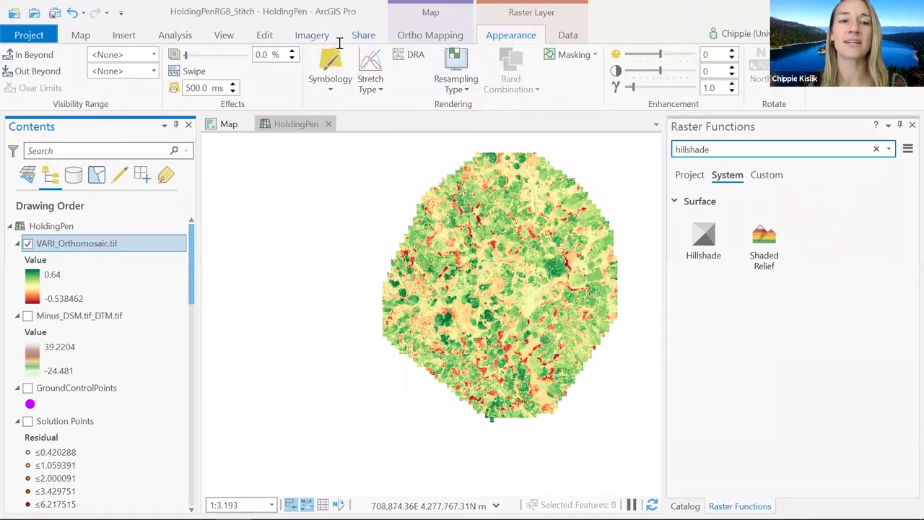
{"action": "left_click", "coordinate": [193, 72]}
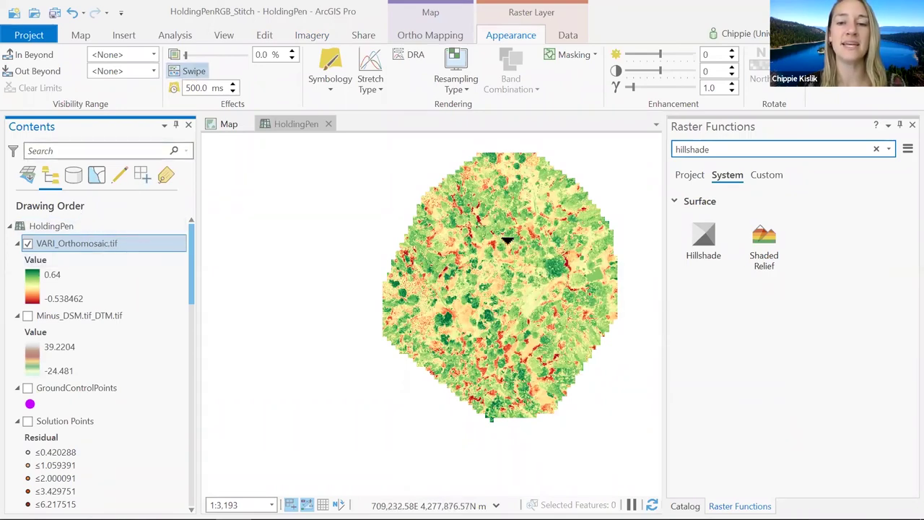
{"action": "left_click_drag", "start_coordinate": [505, 241], "coordinate": [510, 305]}
{"action": "scroll", "coordinate": [511, 290], "scroll_direction": "up", "scroll_amount": 2}
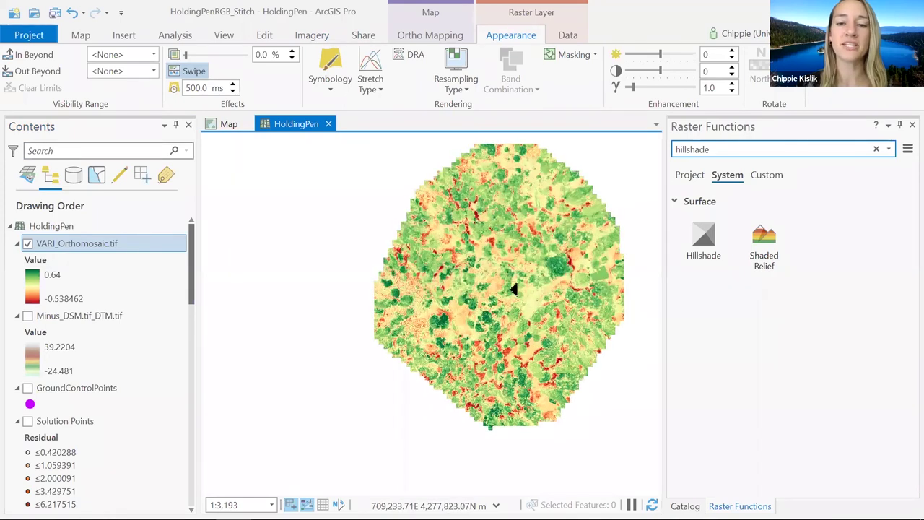
{"action": "scroll", "coordinate": [512, 290], "scroll_direction": "up", "scroll_amount": 2}
Step: Sweep the VARI/RGB boundary back and forth to compare the index with the imagery
{"action": "left_click_drag", "start_coordinate": [487, 291], "coordinate": [517, 303]}
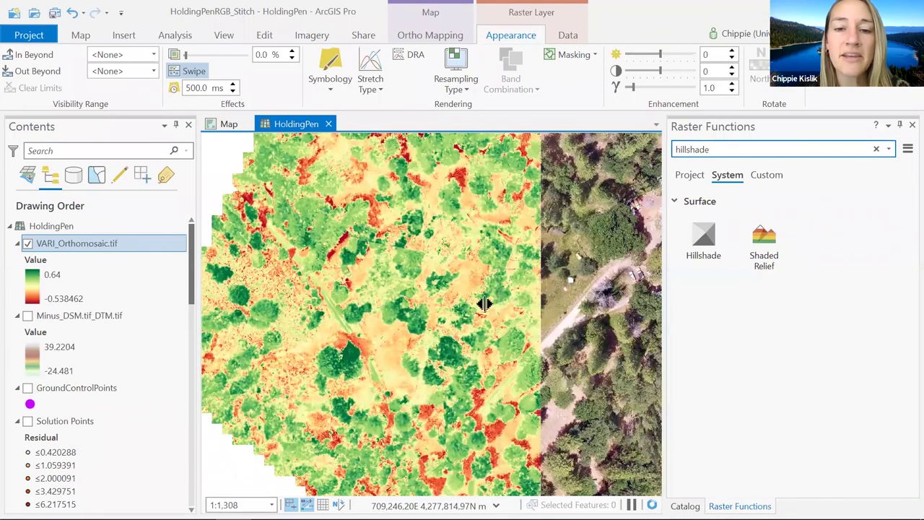
{"action": "left_click_drag", "start_coordinate": [399, 294], "coordinate": [421, 293]}
{"action": "left_click", "coordinate": [418, 294]}
{"action": "left_click_drag", "start_coordinate": [419, 293], "coordinate": [471, 290]}
{"action": "scroll", "coordinate": [443, 261], "scroll_direction": "up", "scroll_amount": 2}
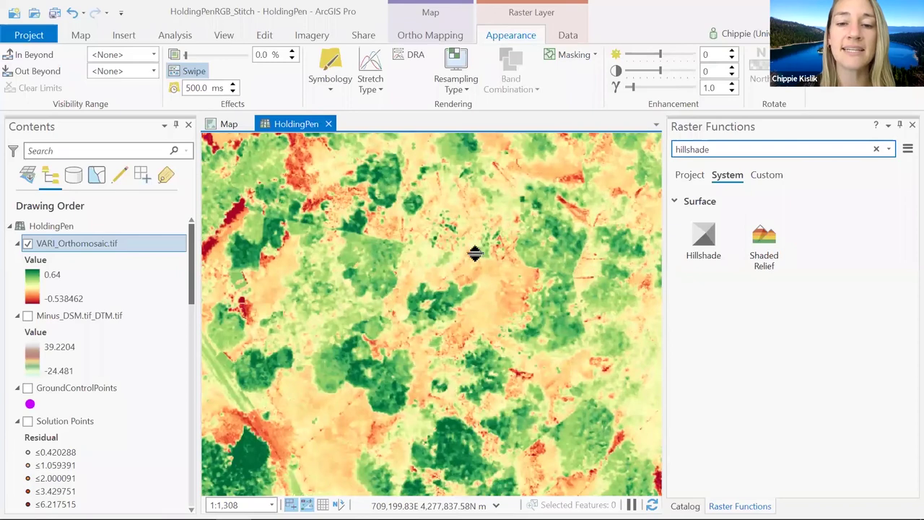
{"action": "left_click_drag", "start_coordinate": [426, 260], "coordinate": [438, 382]}
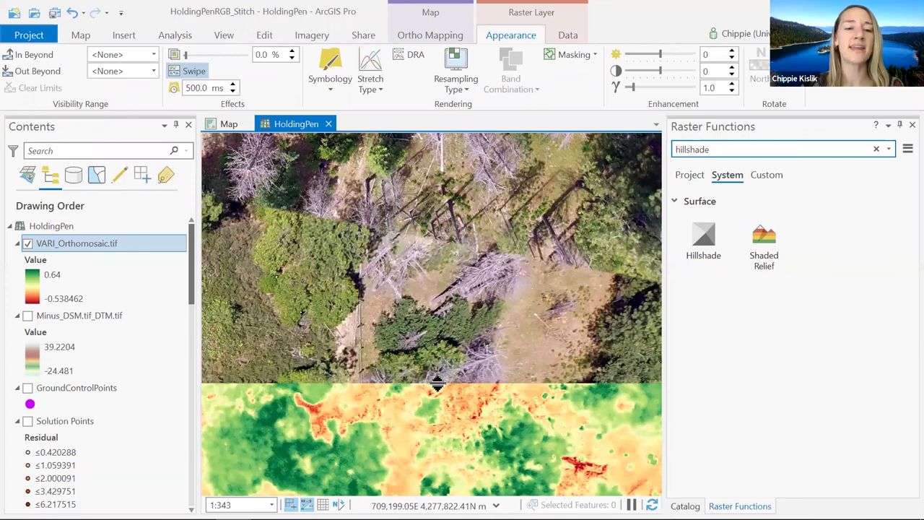
{"action": "left_click_drag", "start_coordinate": [437, 439], "coordinate": [459, 332]}
{"action": "scroll", "coordinate": [459, 332], "scroll_direction": "down", "scroll_amount": 1}
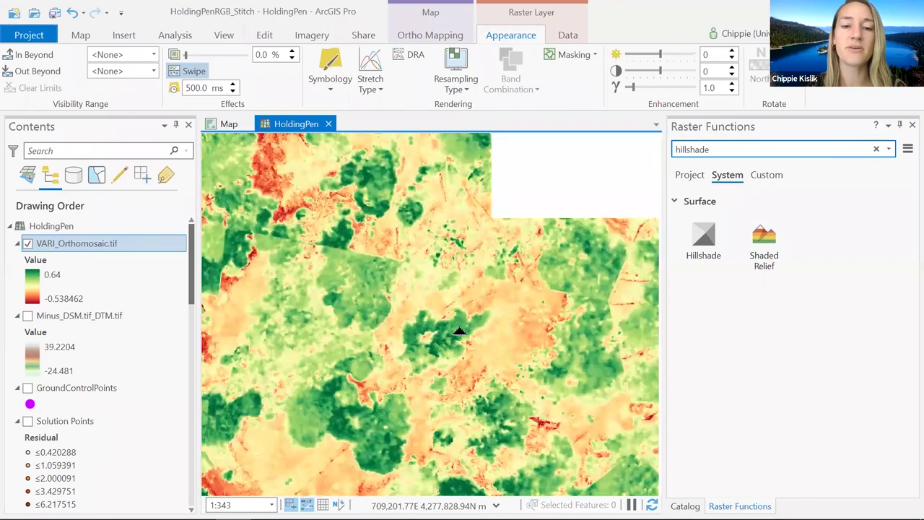
{"action": "scroll", "coordinate": [385, 248], "scroll_direction": "down", "scroll_amount": 3}
{"action": "scroll", "coordinate": [302, 272], "scroll_direction": "up", "scroll_amount": 1}
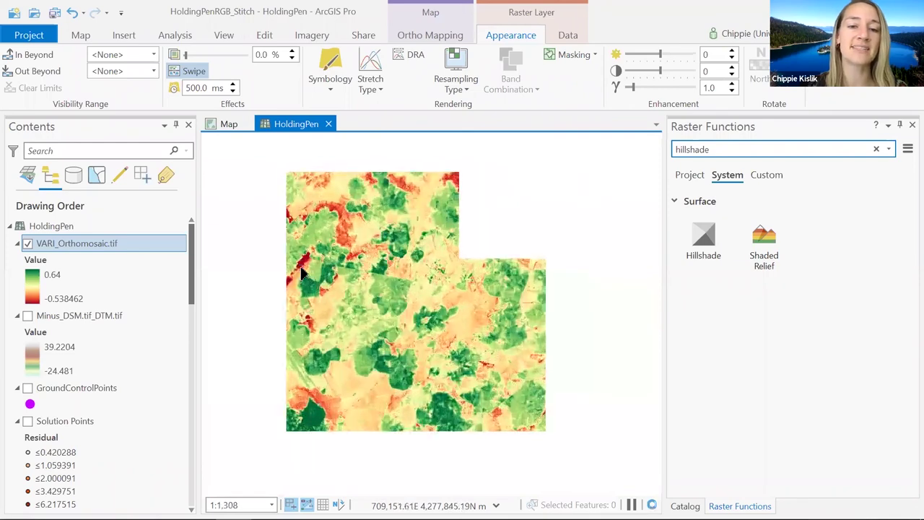
{"action": "scroll", "coordinate": [303, 253], "scroll_direction": "up", "scroll_amount": 5}
{"action": "left_click_drag", "start_coordinate": [310, 209], "coordinate": [316, 231]}
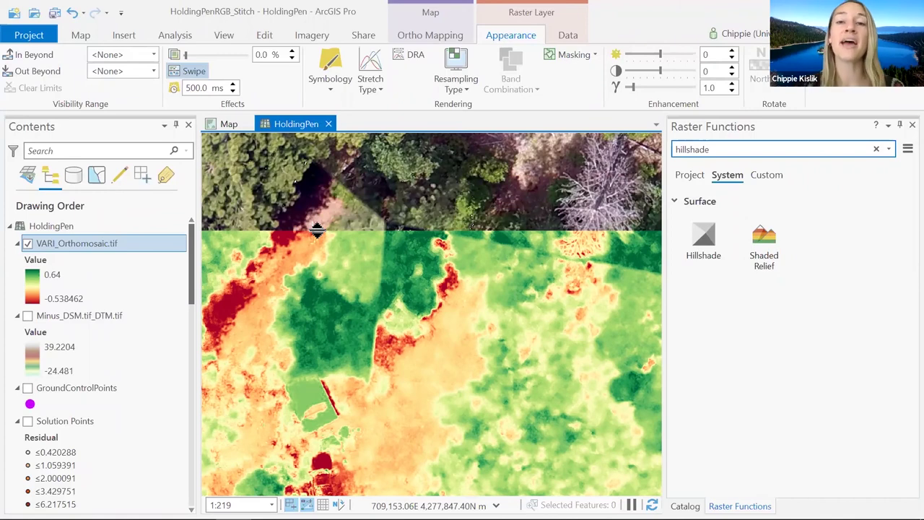
{"action": "left_click_drag", "start_coordinate": [317, 231], "coordinate": [334, 173]}
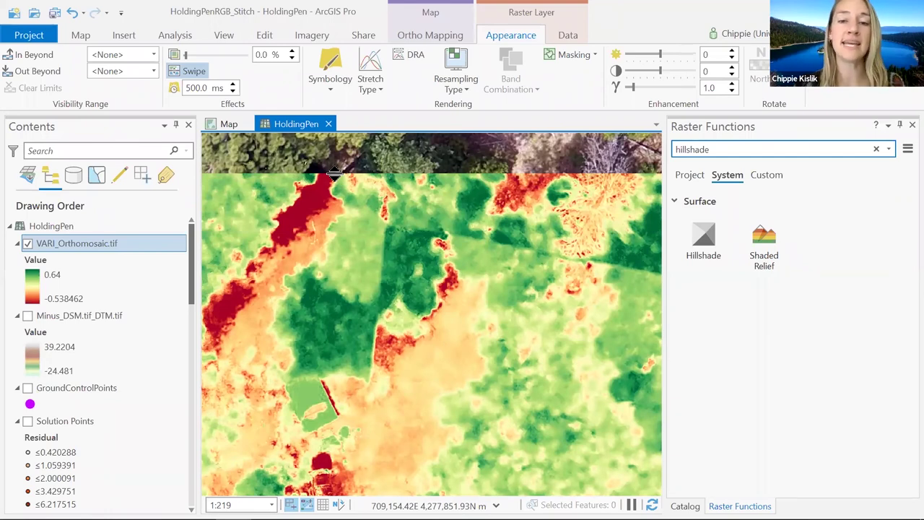
{"action": "left_click_drag", "start_coordinate": [334, 173], "coordinate": [480, 179]}
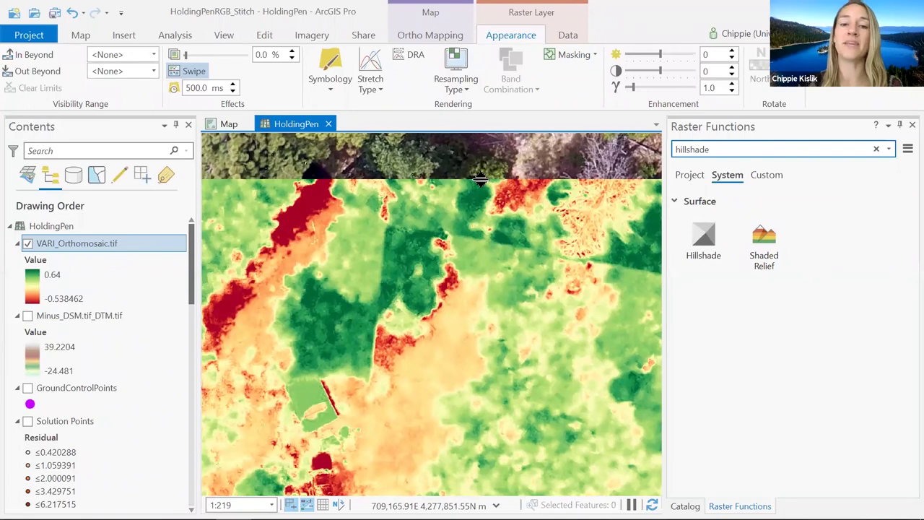
{"action": "mouse_move", "coordinate": [480, 179]}
{"action": "left_mouse_down"}
{"action": "mouse_move", "coordinate": [480, 288]}
{"action": "mouse_move", "coordinate": [476, 163]}
{"action": "left_mouse_up"}
{"action": "left_click", "coordinate": [469, 324]}
{"action": "left_click_drag", "start_coordinate": [470, 324], "coordinate": [472, 195]}
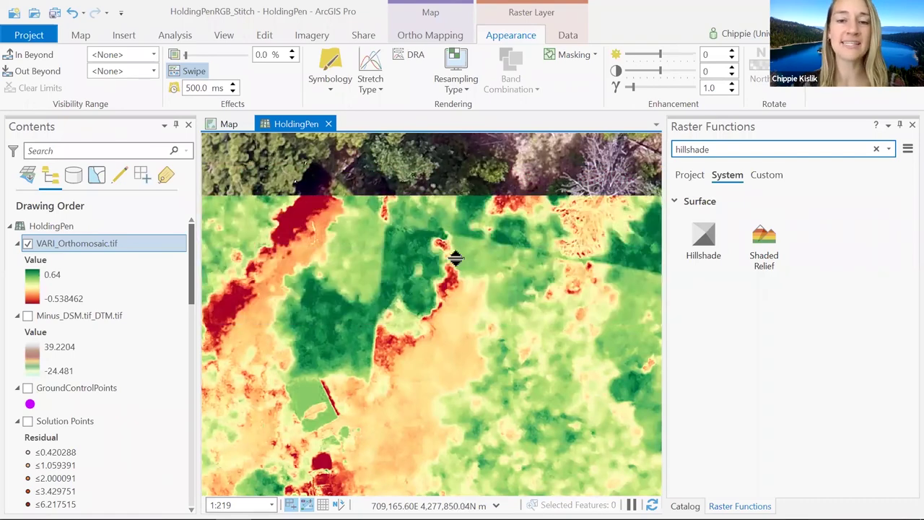
{"action": "left_click_drag", "start_coordinate": [455, 315], "coordinate": [510, 173]}
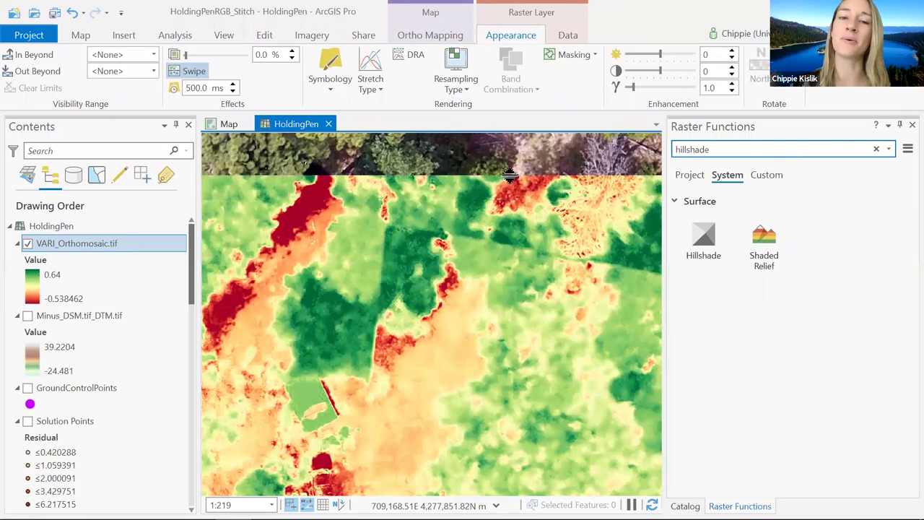
{"action": "left_click", "coordinate": [514, 280]}
{"action": "left_click_drag", "start_coordinate": [516, 280], "coordinate": [550, 252]}
{"action": "scroll", "coordinate": [551, 252], "scroll_direction": "down", "scroll_amount": 5}
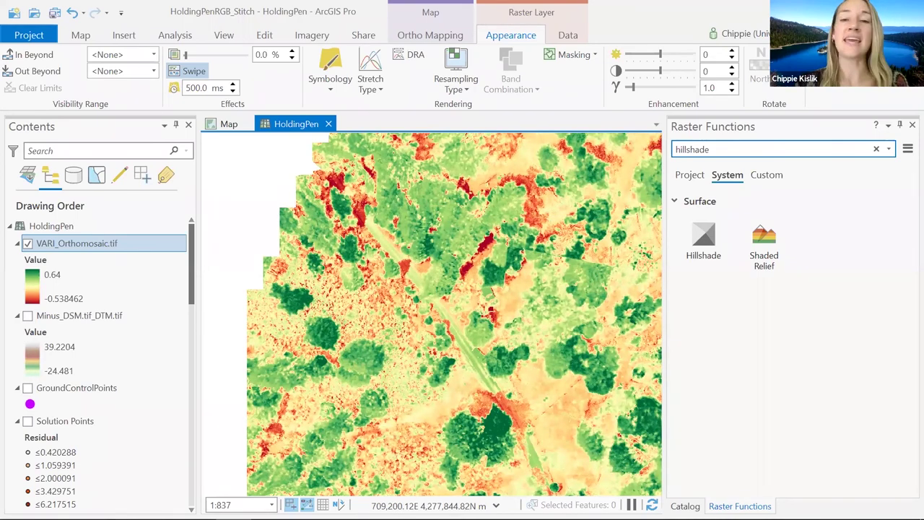
Step: Save the project, zoom to VARI_Orthomosaic.tif's full extent, and toggle the layer off and on
{"action": "left_click", "coordinate": [54, 14]}
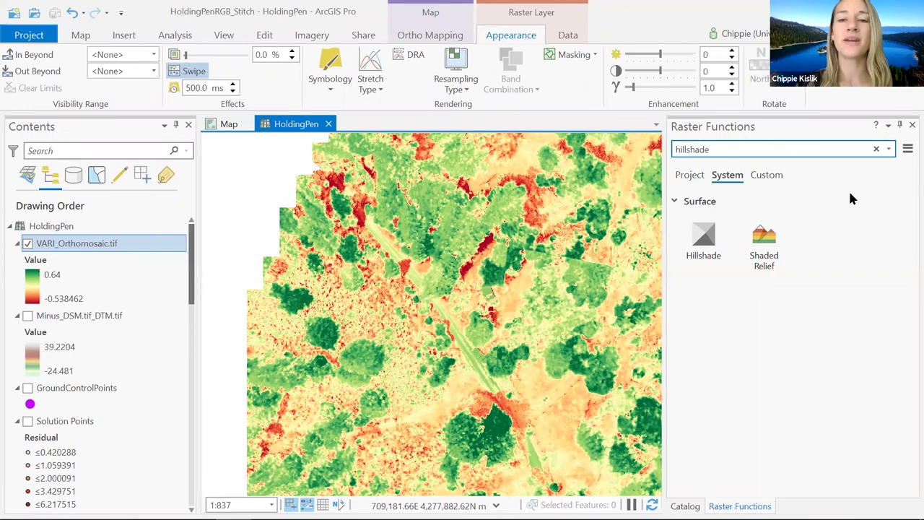
{"action": "right_click", "coordinate": [126, 245]}
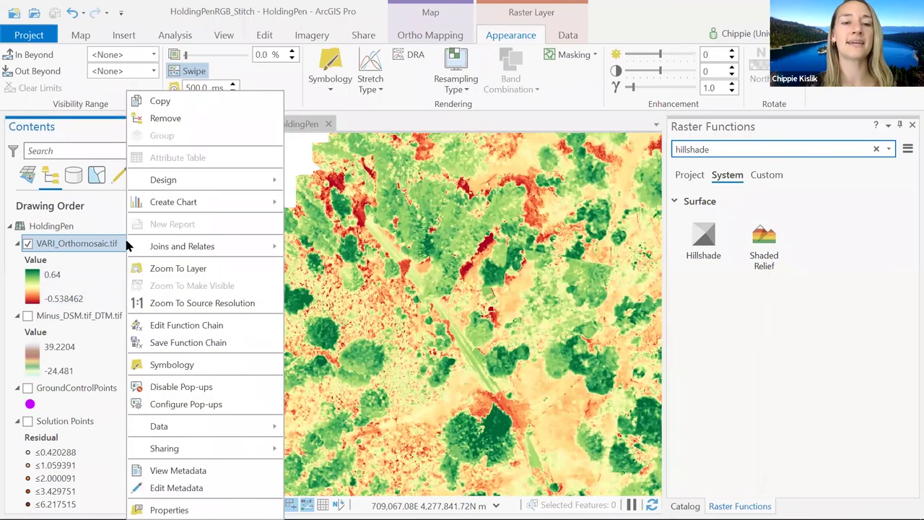
{"action": "left_click", "coordinate": [177, 268]}
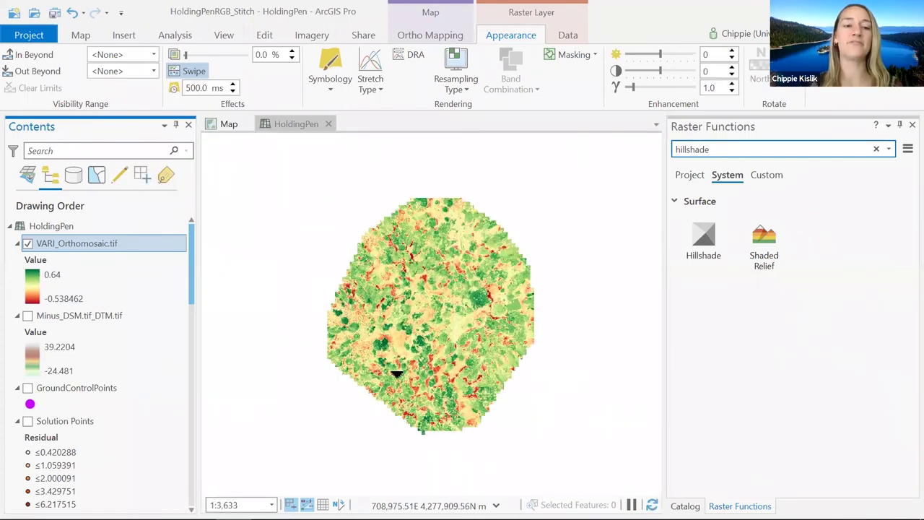
{"action": "left_click", "coordinate": [27, 244]}
{"action": "left_click", "coordinate": [27, 243]}
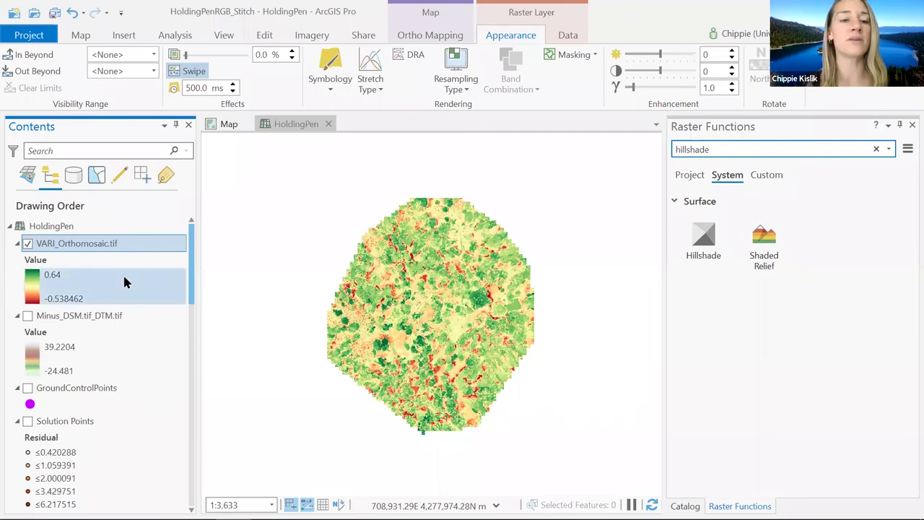
Step: Copy the Orthomosaic.tif layer from the HoldingPen map's Contents pane
{"action": "scroll", "coordinate": [123, 278], "scroll_direction": "down", "scroll_amount": 3}
{"action": "scroll", "coordinate": [125, 282], "scroll_direction": "up", "scroll_amount": 1}
{"action": "scroll", "coordinate": [124, 282], "scroll_direction": "down", "scroll_amount": 10}
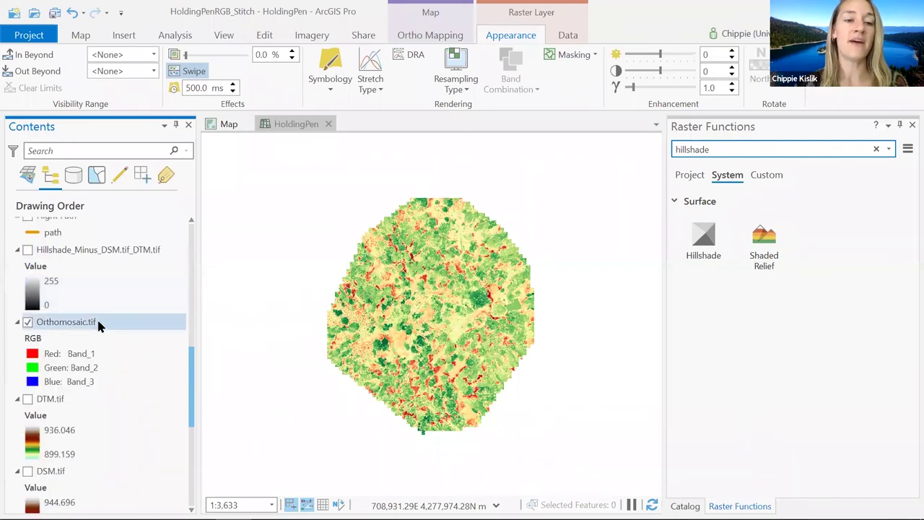
{"action": "left_click", "coordinate": [97, 249]}
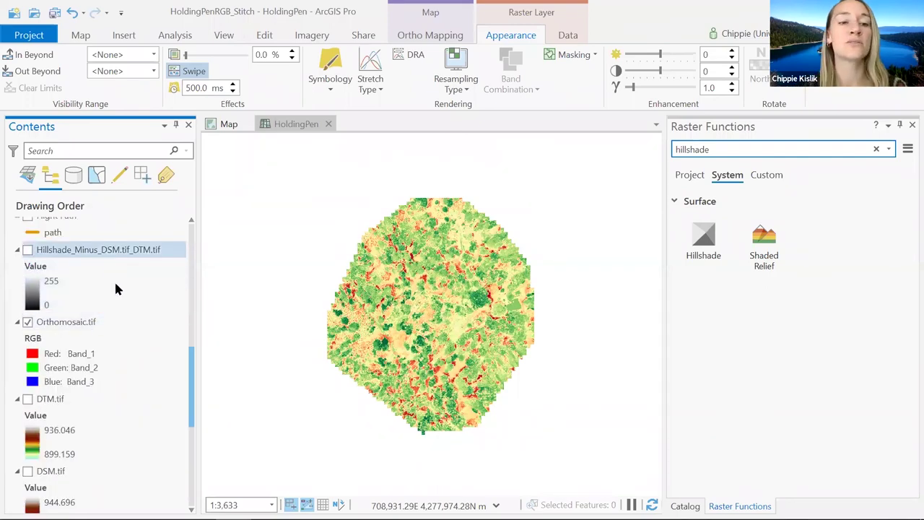
{"action": "left_click", "coordinate": [108, 322]}
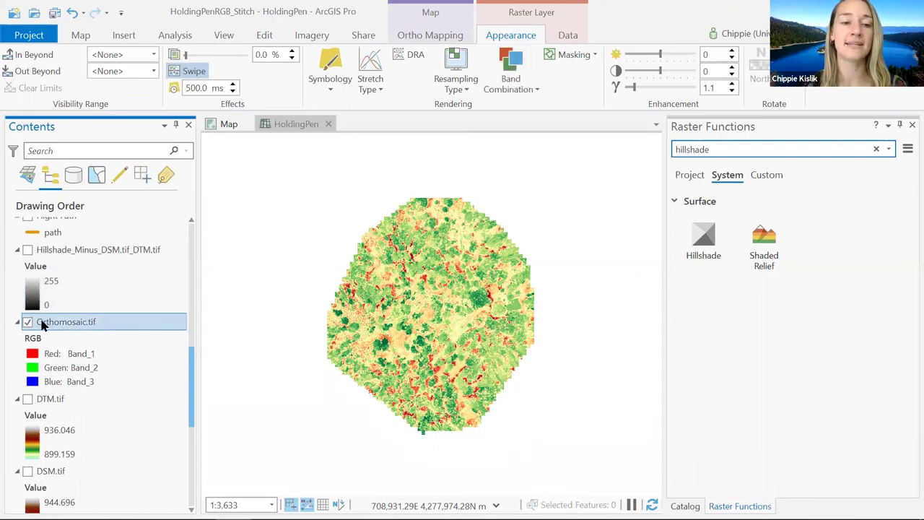
{"action": "right_click", "coordinate": [106, 324]}
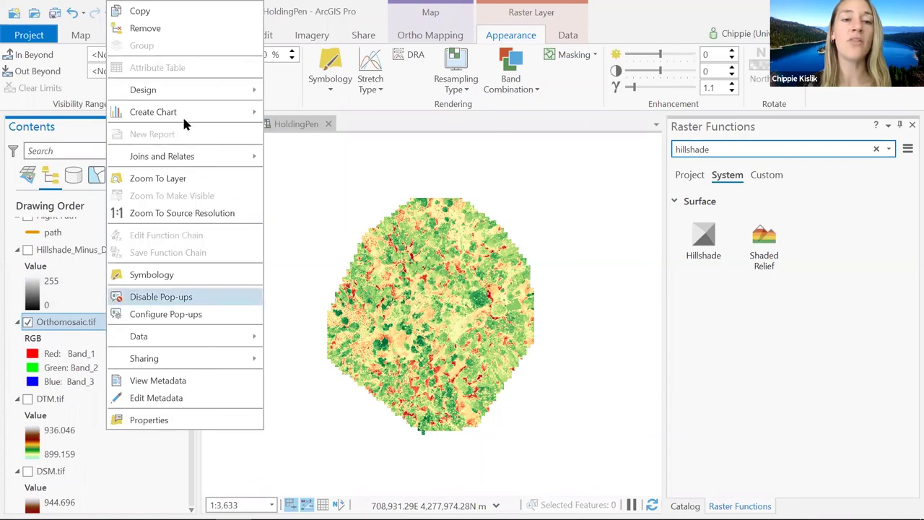
{"action": "left_click", "coordinate": [186, 16]}
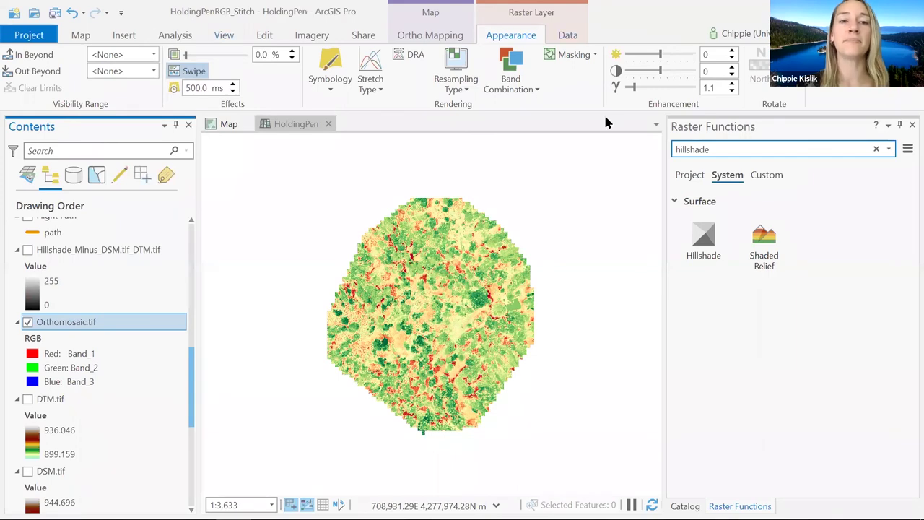
Step: Create a new empty map, Map3, from the Insert tab
{"action": "left_click", "coordinate": [81, 35]}
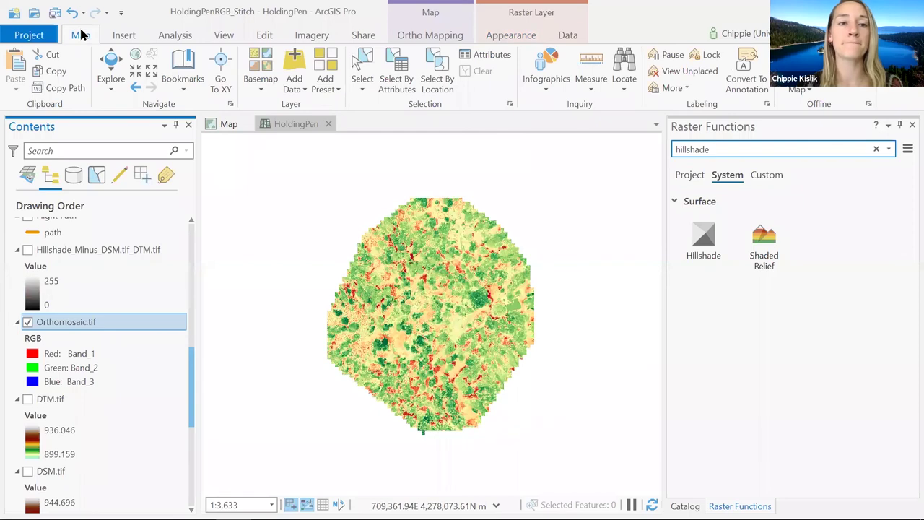
{"action": "left_click", "coordinate": [123, 35]}
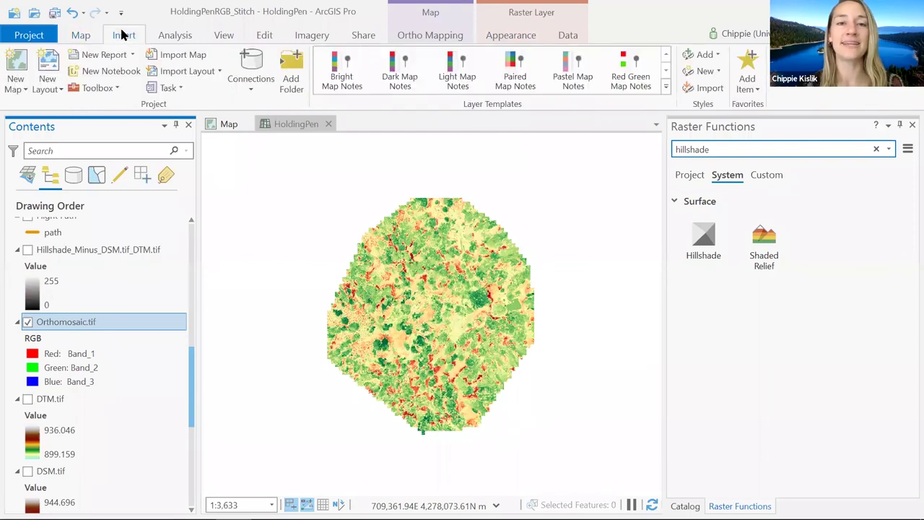
{"action": "left_click", "coordinate": [17, 61]}
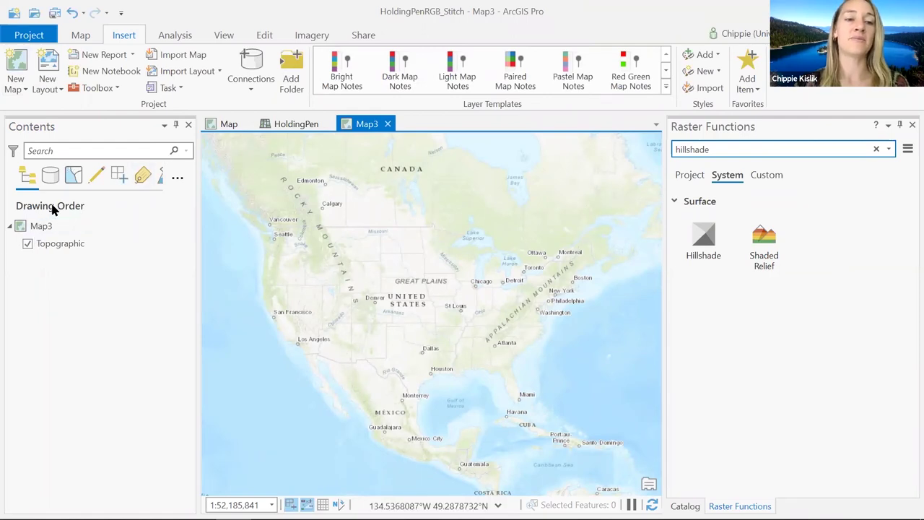
Step: Paste Orthomosaic.tif into Map3 and hide its Topographic basemap
{"action": "left_click", "coordinate": [43, 227]}
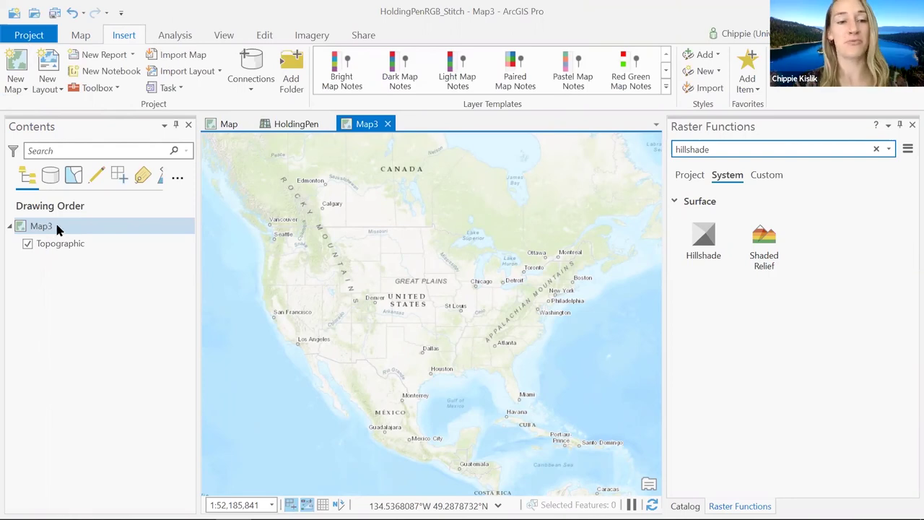
{"action": "left_click", "coordinate": [80, 226]}
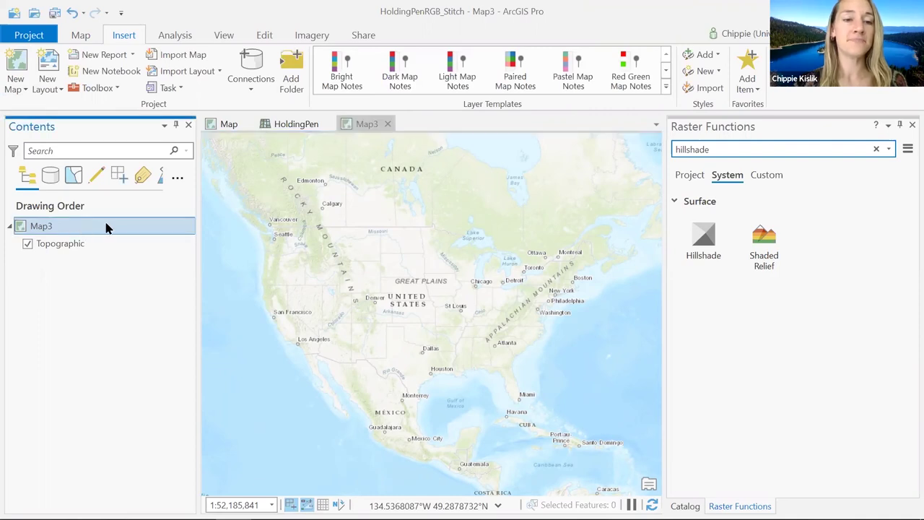
{"action": "right_click", "coordinate": [106, 228]}
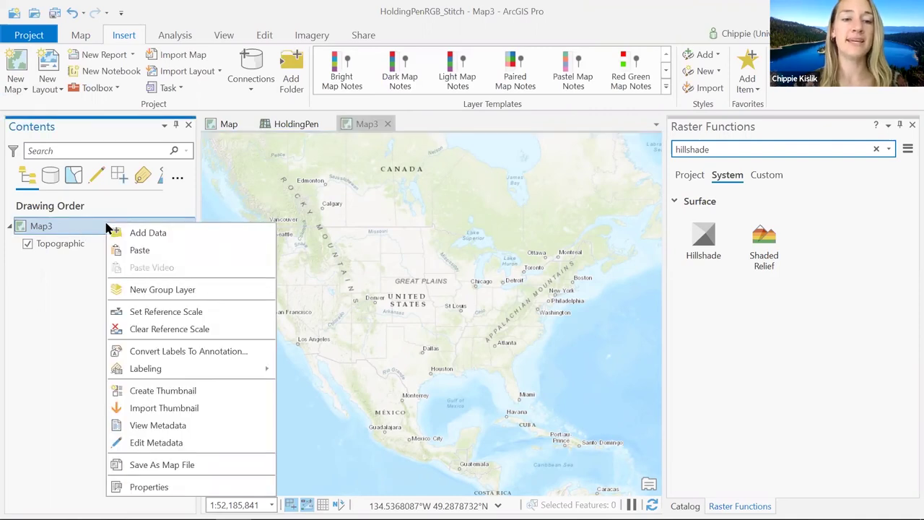
{"action": "left_click", "coordinate": [137, 251]}
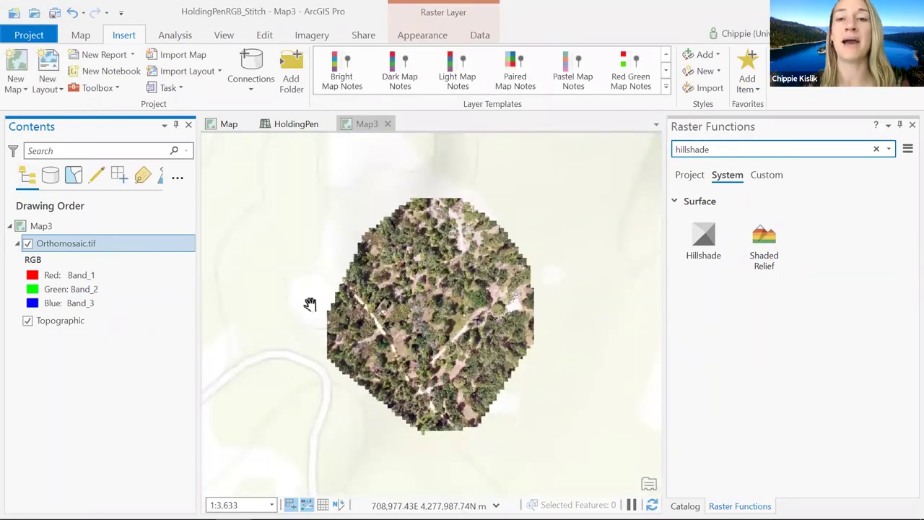
{"action": "left_click", "coordinate": [28, 320]}
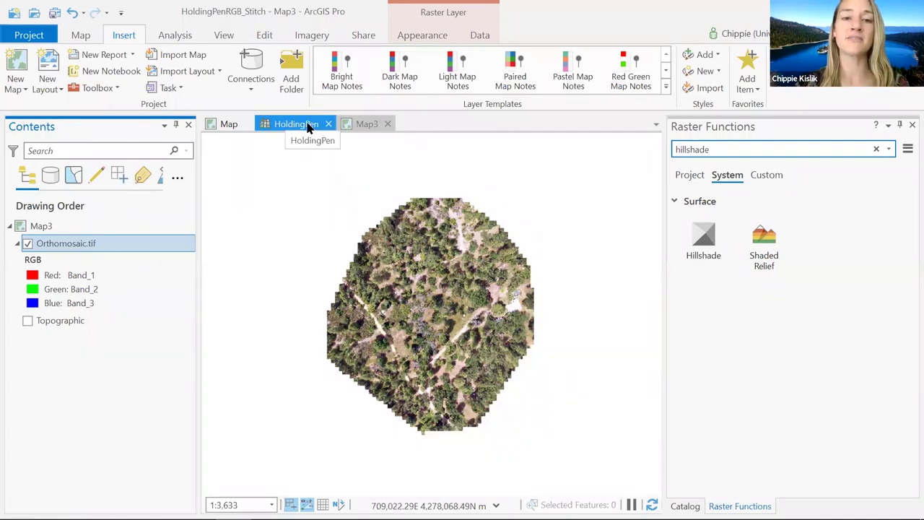
Step: Return to the HoldingPen map and copy the VARI_Orthomosaic.tif layer
{"action": "left_click", "coordinate": [278, 124]}
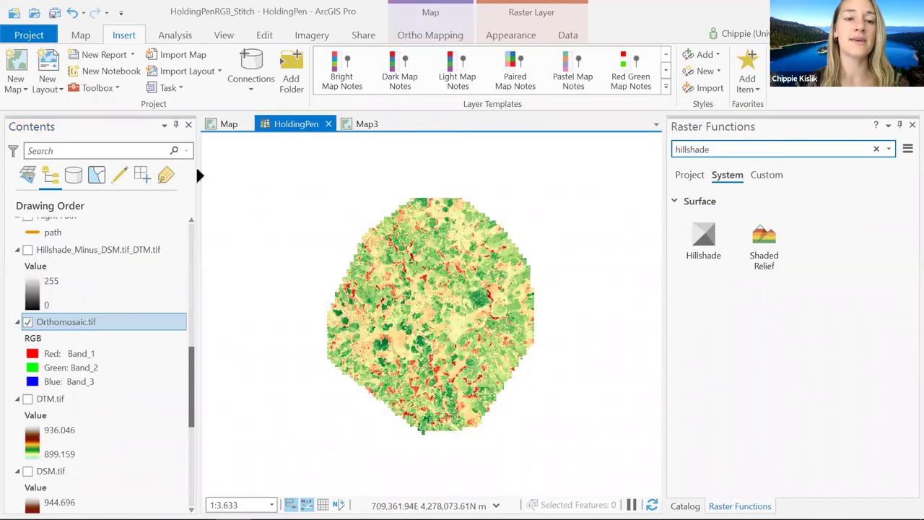
{"action": "left_click_drag", "start_coordinate": [196, 289], "coordinate": [191, 223]}
{"action": "left_click", "coordinate": [78, 243]}
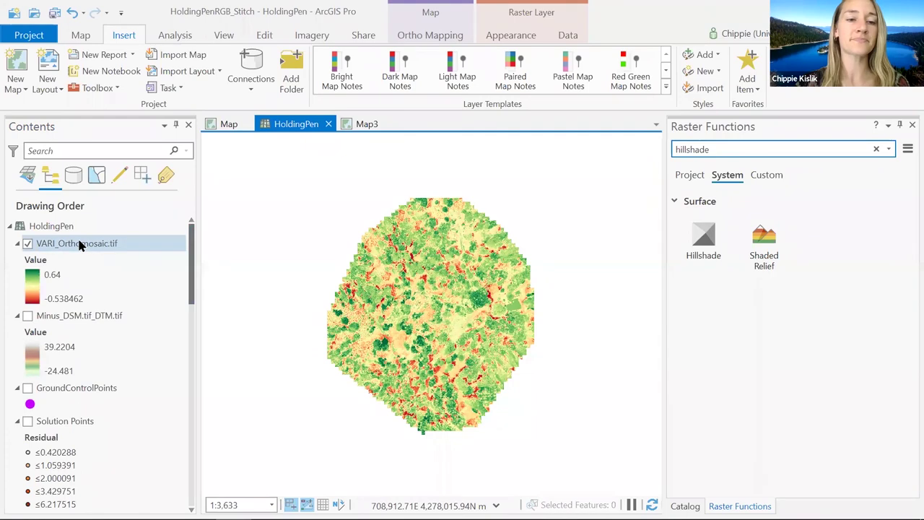
{"action": "right_click", "coordinate": [131, 246]}
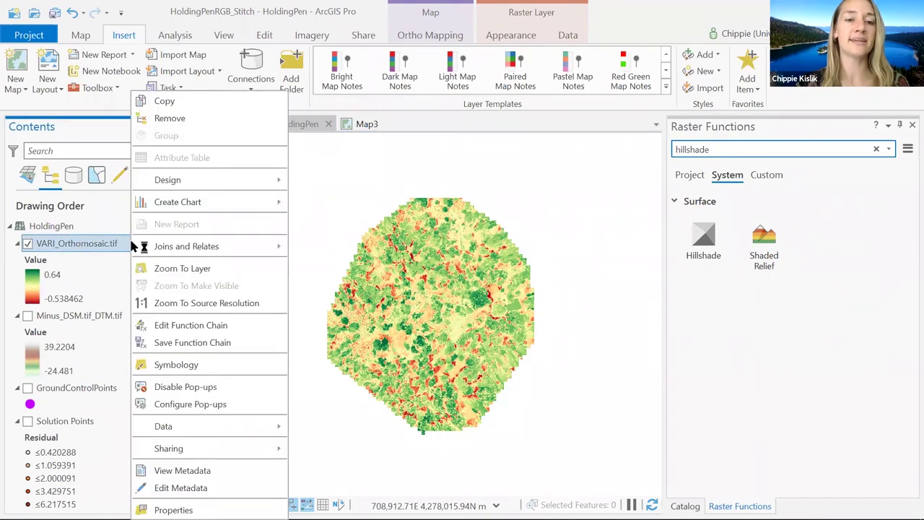
{"action": "left_click", "coordinate": [229, 99]}
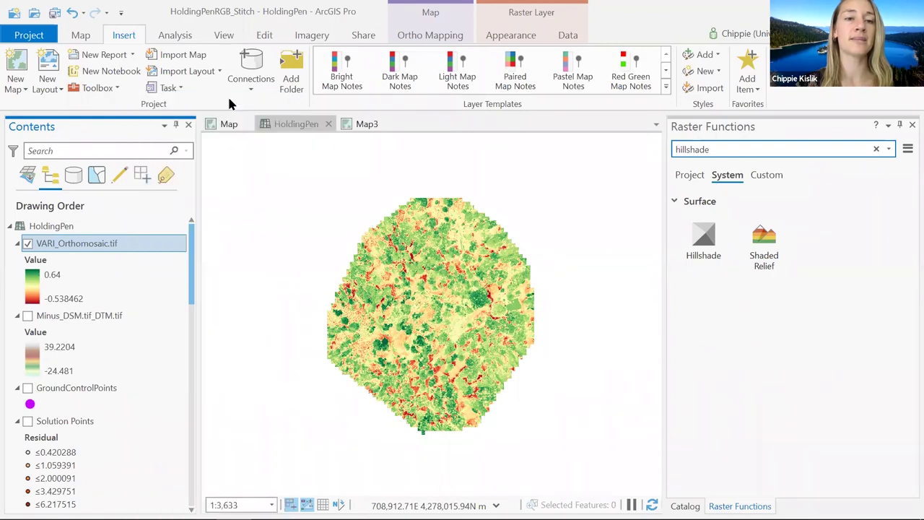
Step: Create Map4, paste VARI_Orthomosaic.tif into it, and hide the Topographic basemap
{"action": "left_click", "coordinate": [16, 64]}
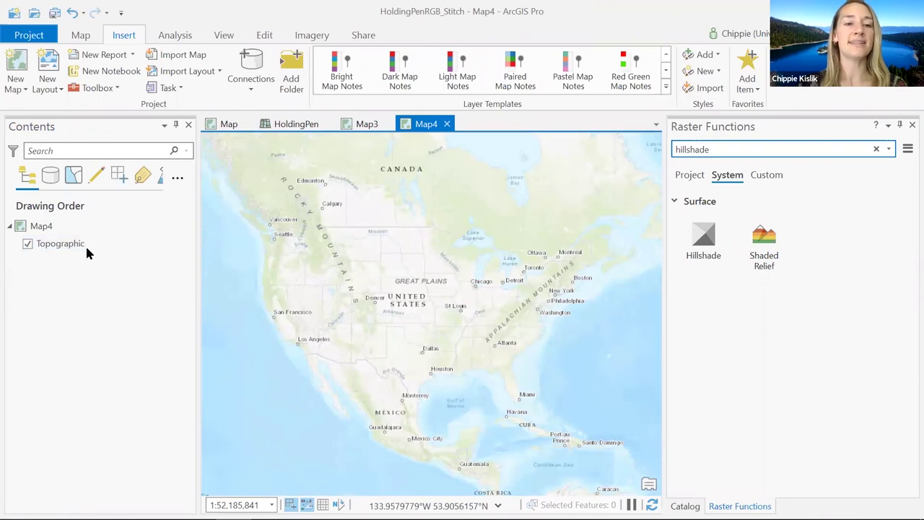
{"action": "left_click", "coordinate": [63, 225]}
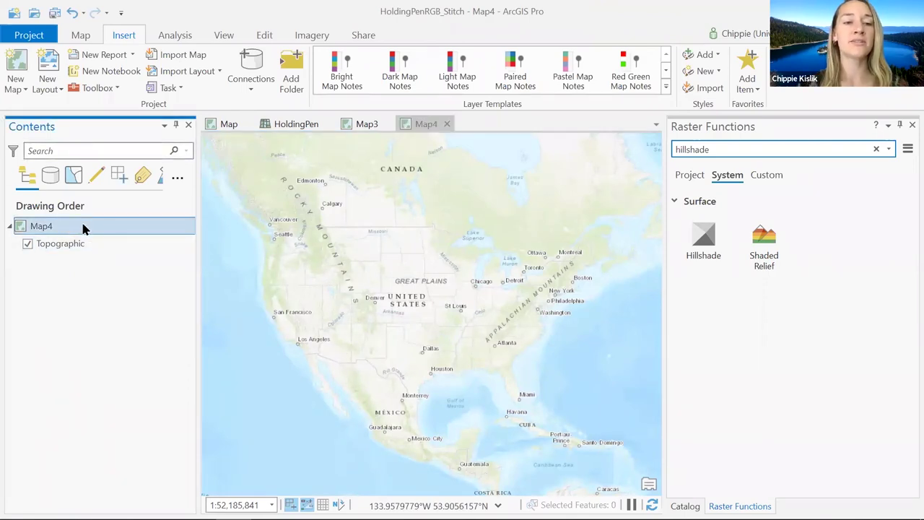
{"action": "right_click", "coordinate": [83, 229]}
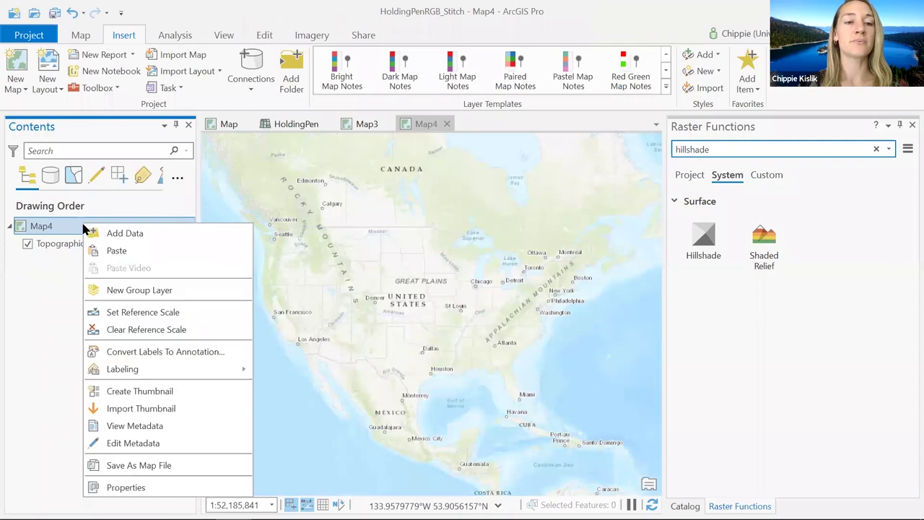
{"action": "left_click", "coordinate": [117, 252]}
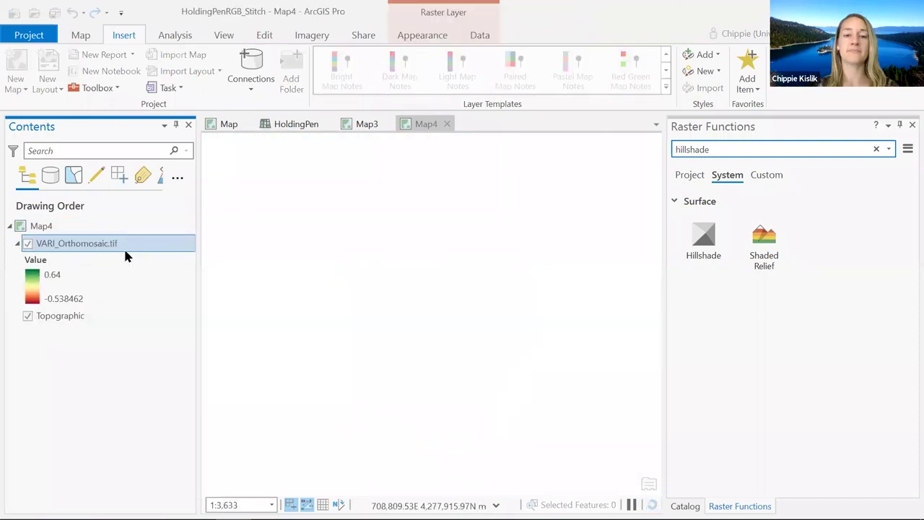
{"action": "left_click", "coordinate": [28, 317]}
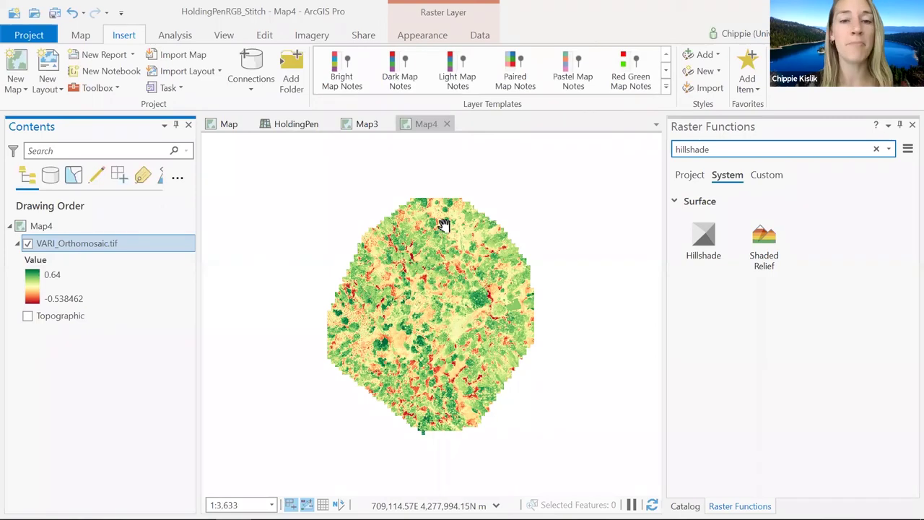
{"action": "left_click", "coordinate": [426, 127]}
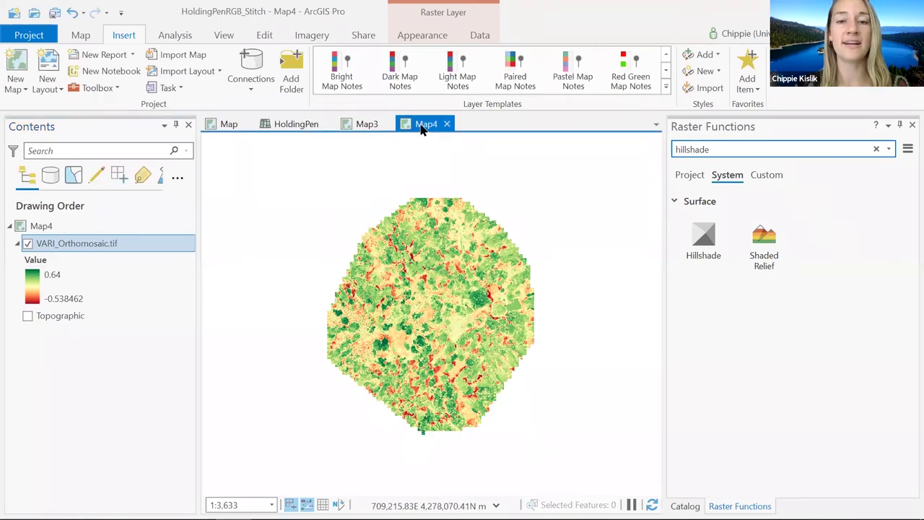
Step: From Map3, insert a new ANSI Landscape Letter 8.5" x 11" layout
{"action": "left_click", "coordinate": [362, 127]}
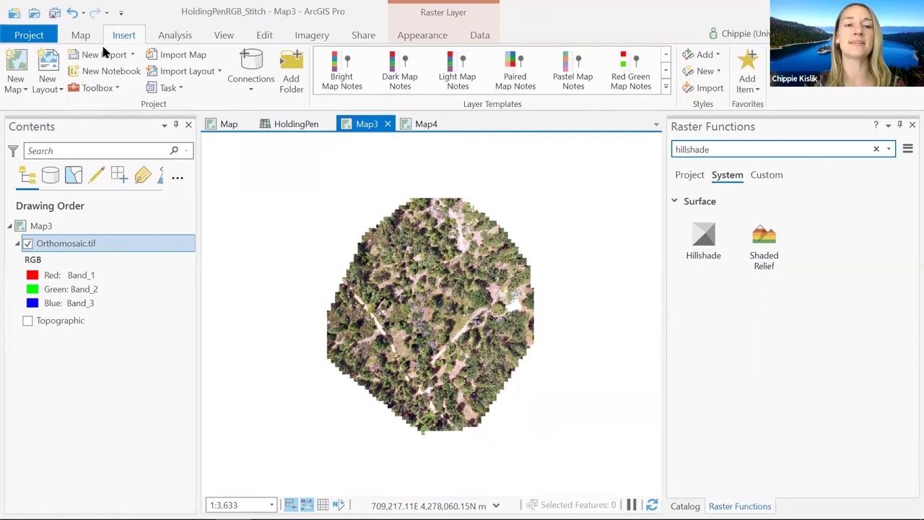
{"action": "left_click", "coordinate": [52, 89]}
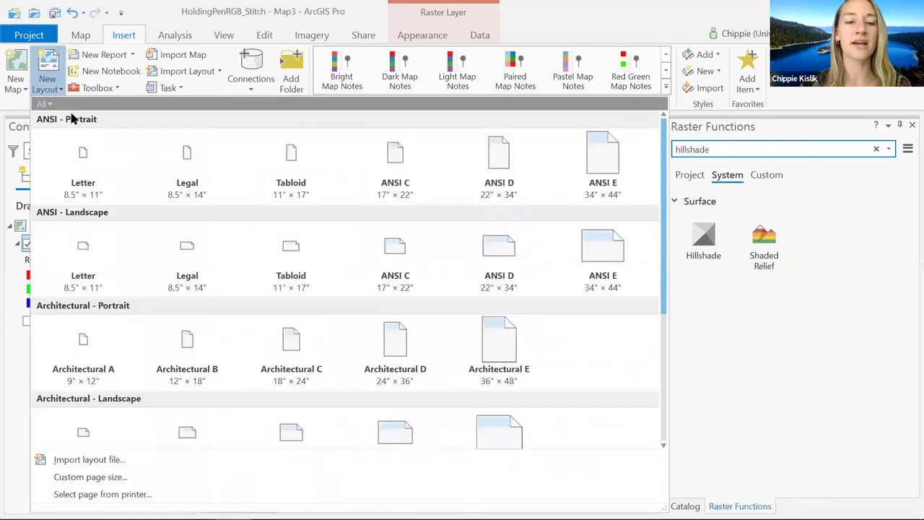
{"action": "scroll", "coordinate": [488, 252], "scroll_direction": "down", "scroll_amount": 3}
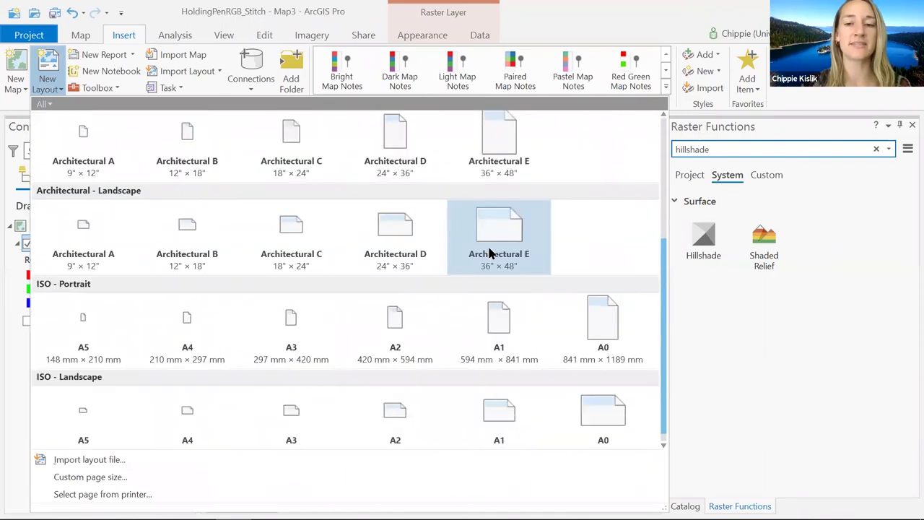
{"action": "scroll", "coordinate": [488, 252], "scroll_direction": "up", "scroll_amount": 3}
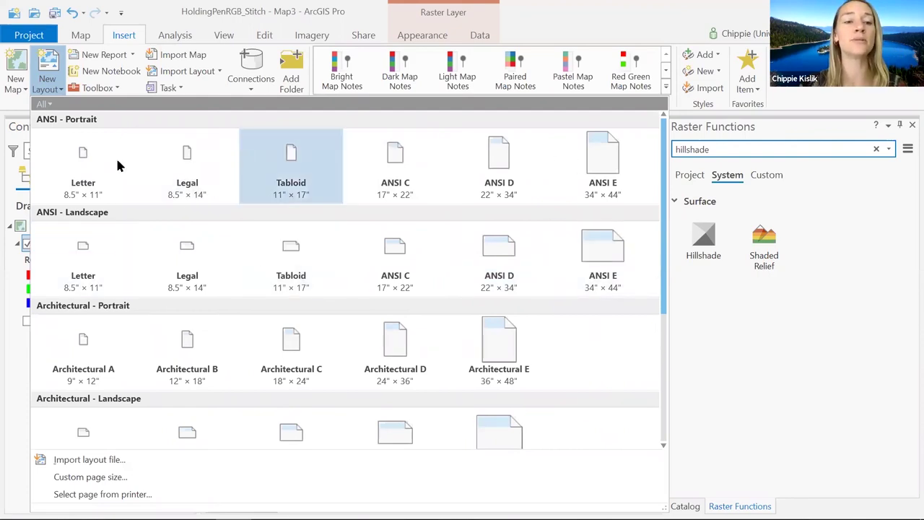
{"action": "left_click", "coordinate": [99, 244]}
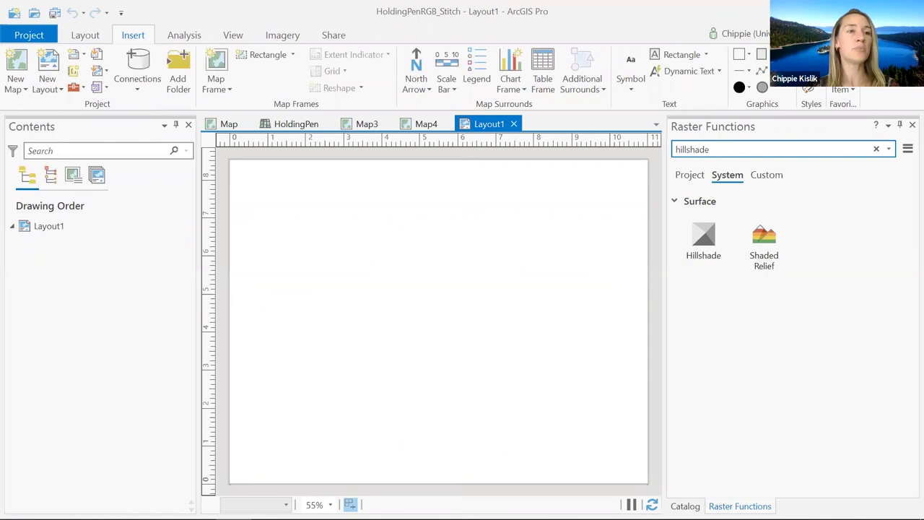
Step: Turn the rulers on and add horizontal guides near the top and bottom of the page
{"action": "left_click_drag", "start_coordinate": [746, 264], "coordinate": [443, 218]}
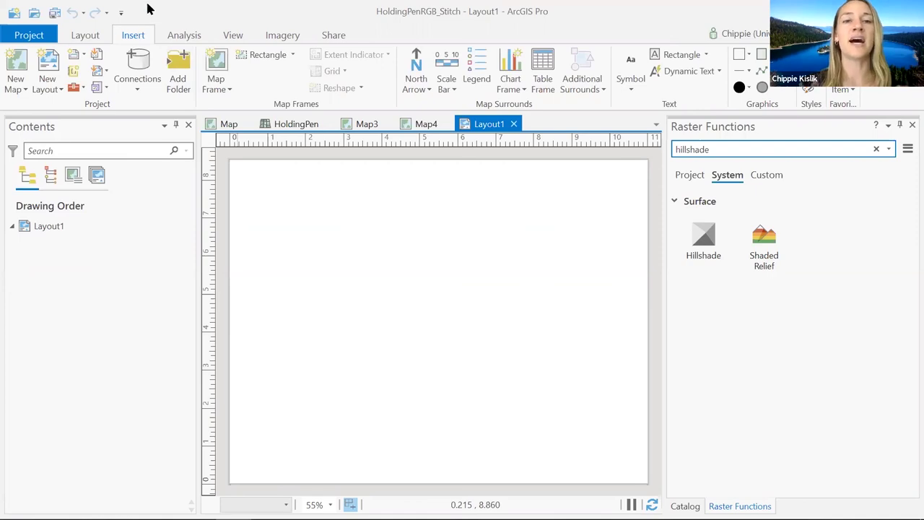
{"action": "left_click", "coordinate": [84, 35]}
{"action": "left_click", "coordinate": [393, 55]}
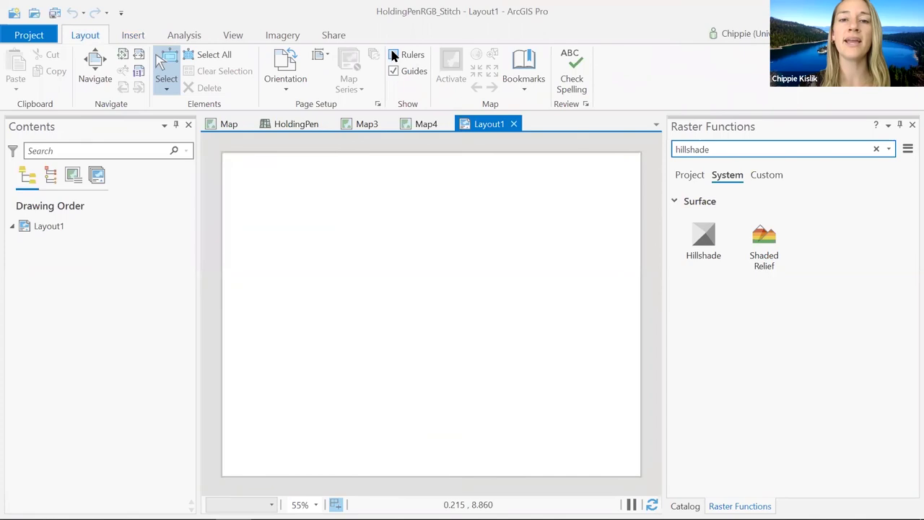
{"action": "left_click", "coordinate": [393, 56]}
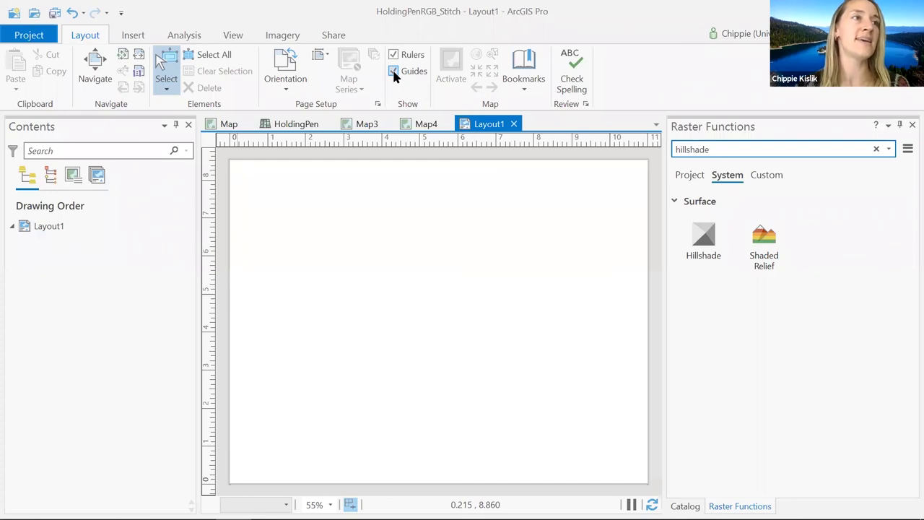
{"action": "right_click", "coordinate": [210, 224]}
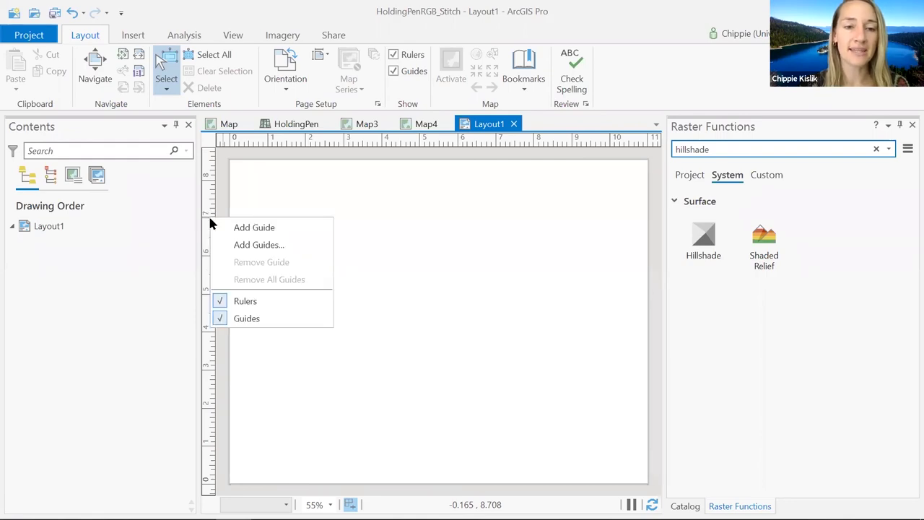
{"action": "left_click", "coordinate": [305, 234]}
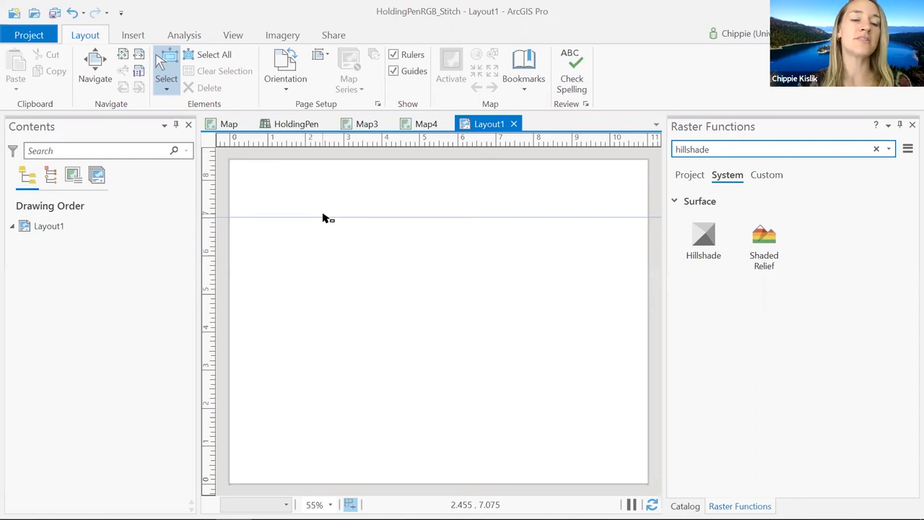
{"action": "right_click", "coordinate": [211, 432]}
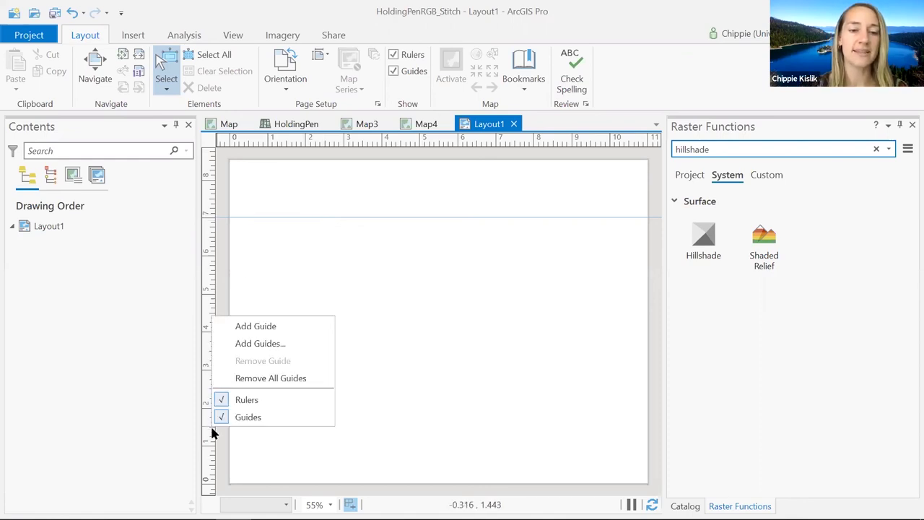
{"action": "left_click", "coordinate": [281, 326]}
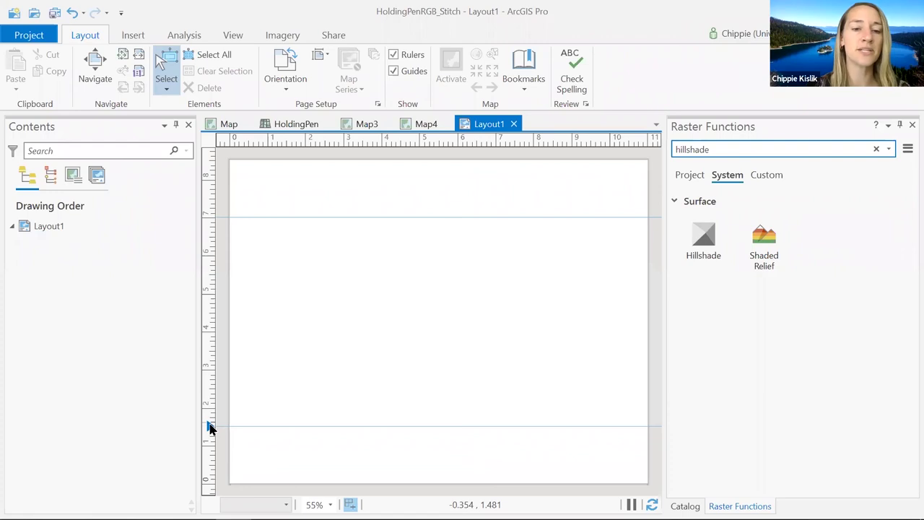
{"action": "left_click_drag", "start_coordinate": [210, 427], "coordinate": [210, 429]}
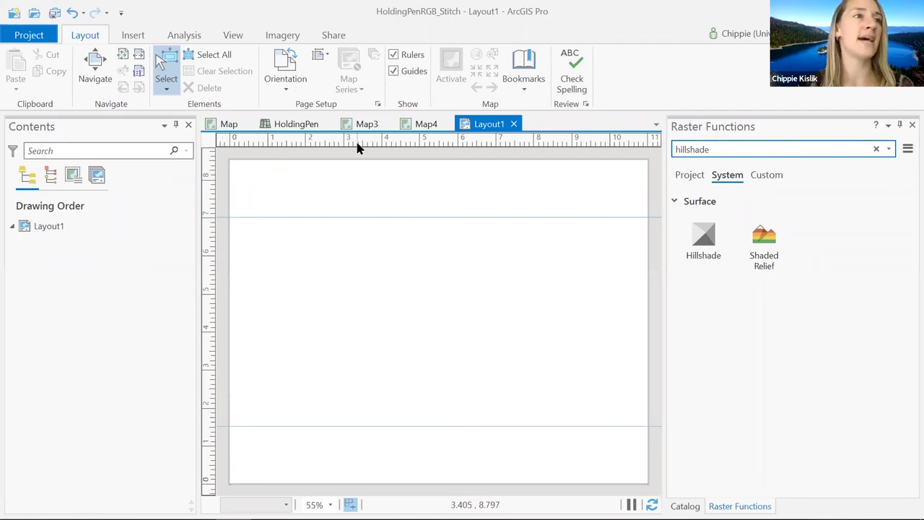
Step: Add vertical guides at the left edge, the page centre and the right edge
{"action": "right_click", "coordinate": [250, 148]}
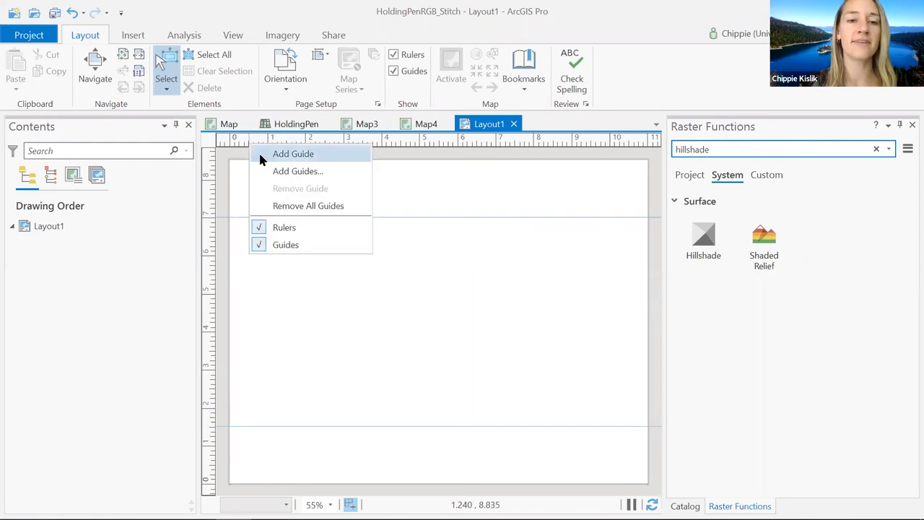
{"action": "left_click", "coordinate": [261, 157]}
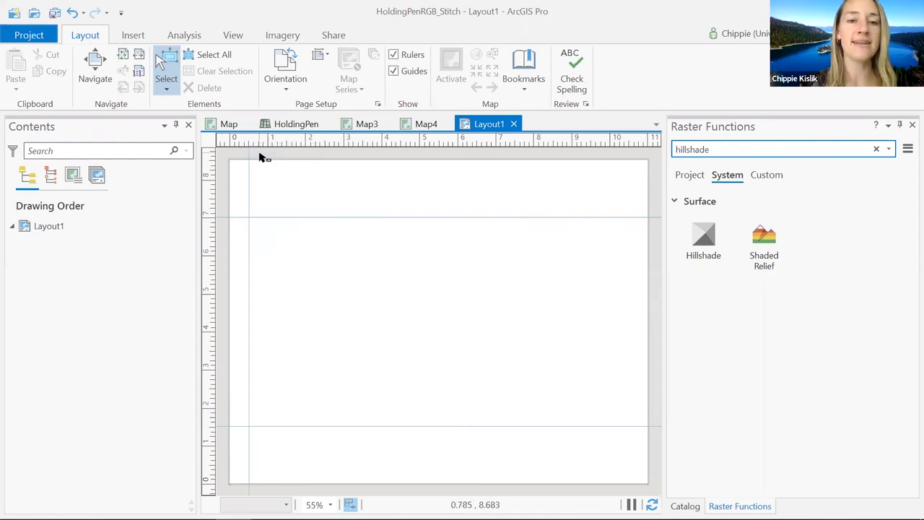
{"action": "right_click", "coordinate": [438, 145]}
{"action": "left_click", "coordinate": [444, 156]}
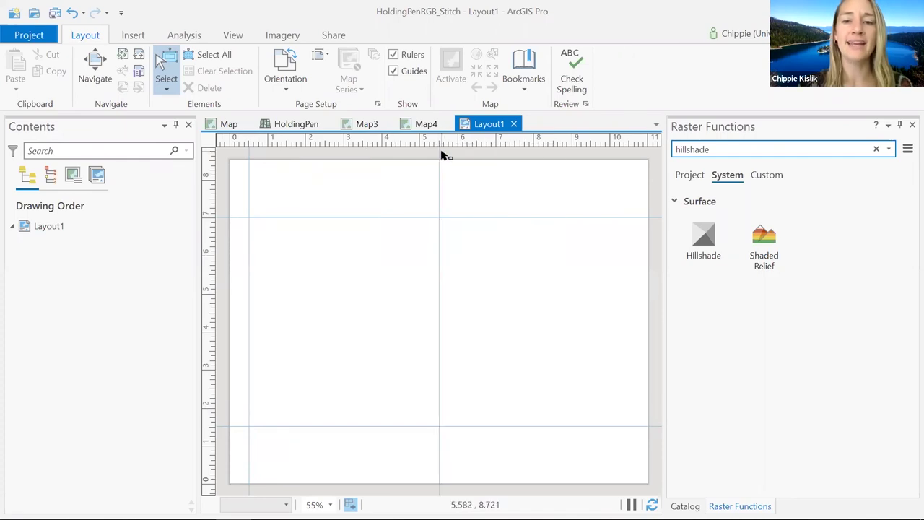
{"action": "right_click", "coordinate": [628, 148]}
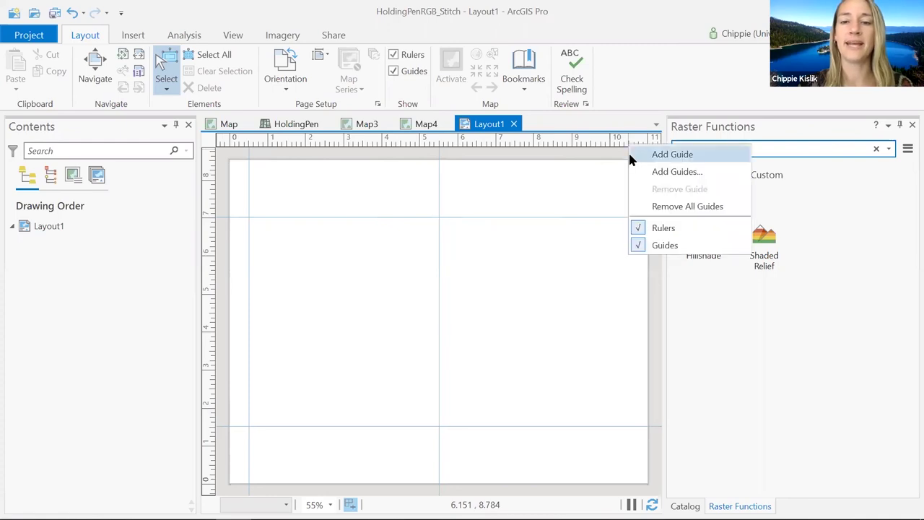
{"action": "left_click", "coordinate": [631, 155]}
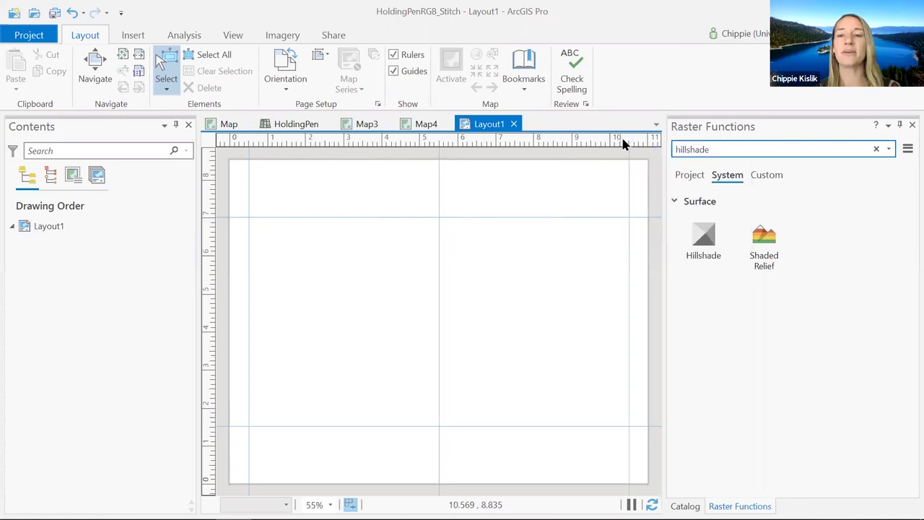
{"action": "right_click", "coordinate": [629, 144]}
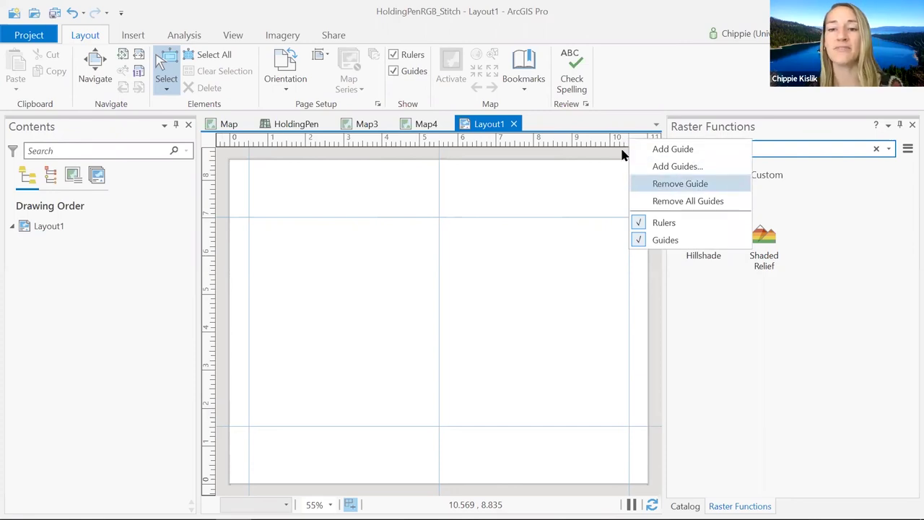
{"action": "left_click", "coordinate": [608, 152]}
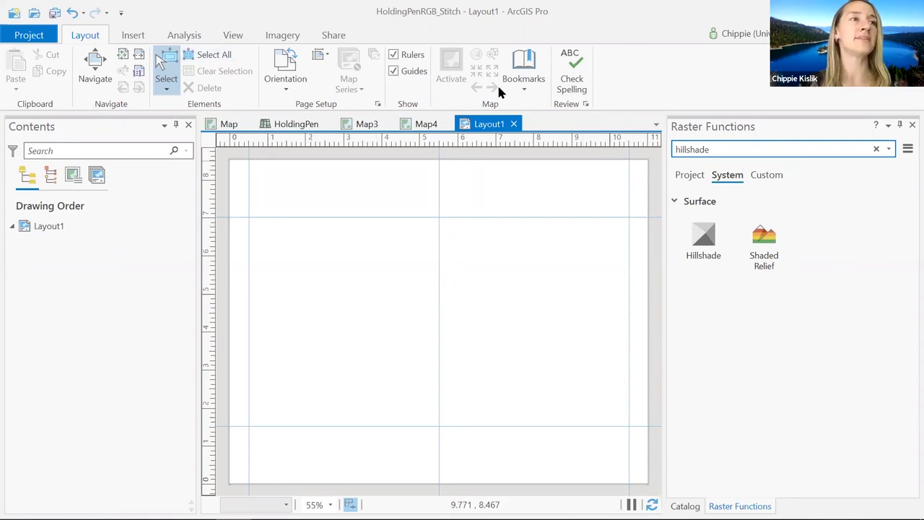
Step: Choose the Map3 (1:3,633) thumbnail from the Map Frame gallery
{"action": "left_click", "coordinate": [132, 36]}
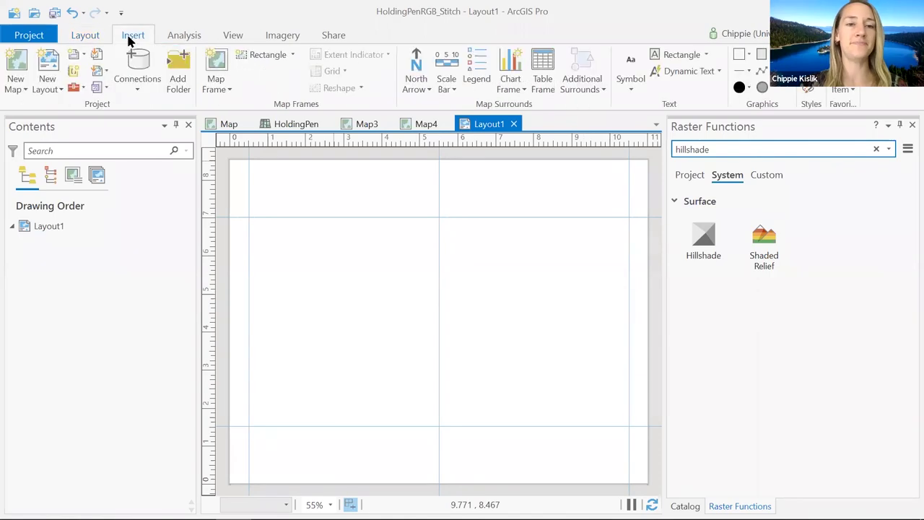
{"action": "left_click", "coordinate": [221, 89]}
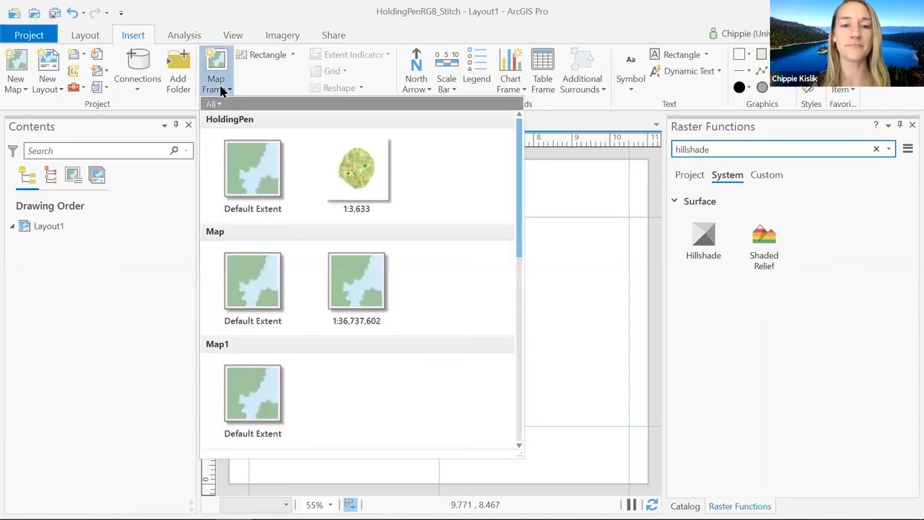
{"action": "scroll", "coordinate": [476, 246], "scroll_direction": "down", "scroll_amount": 3}
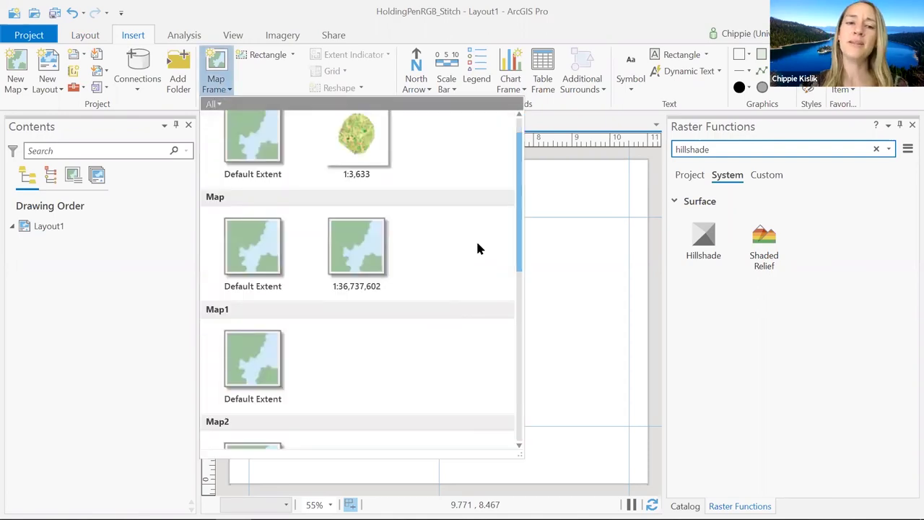
{"action": "scroll", "coordinate": [477, 248], "scroll_direction": "down", "scroll_amount": 5}
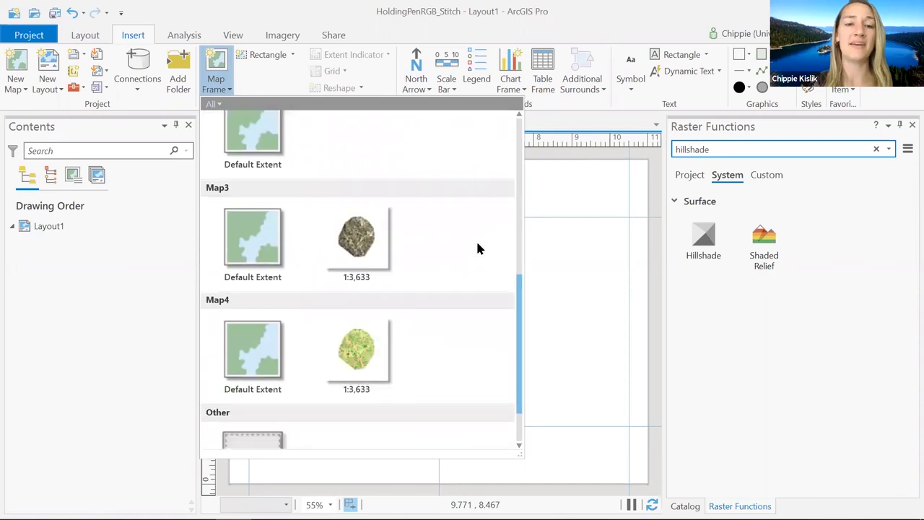
{"action": "scroll", "coordinate": [476, 248], "scroll_direction": "down", "scroll_amount": 1}
{"action": "scroll", "coordinate": [475, 247], "scroll_direction": "up", "scroll_amount": 3}
{"action": "scroll", "coordinate": [476, 247], "scroll_direction": "down", "scroll_amount": 2}
{"action": "scroll", "coordinate": [475, 248], "scroll_direction": "down", "scroll_amount": 2}
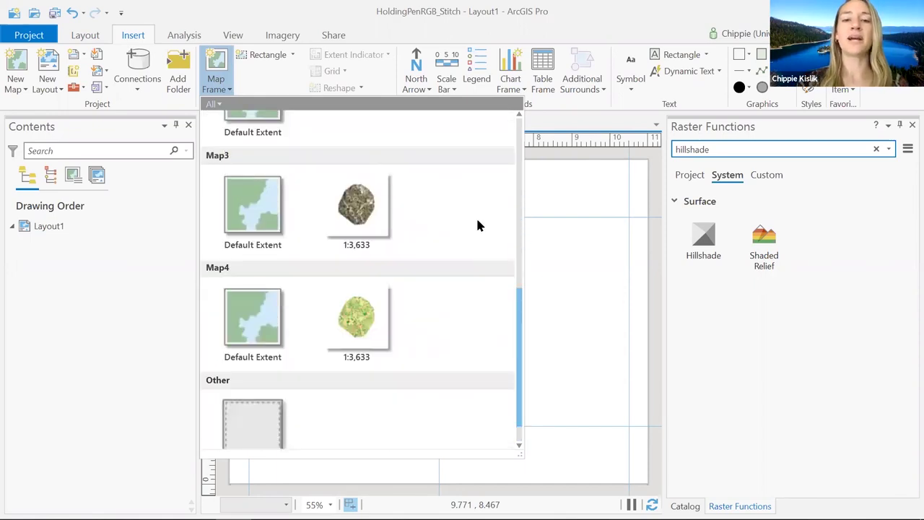
{"action": "left_click", "coordinate": [359, 202]}
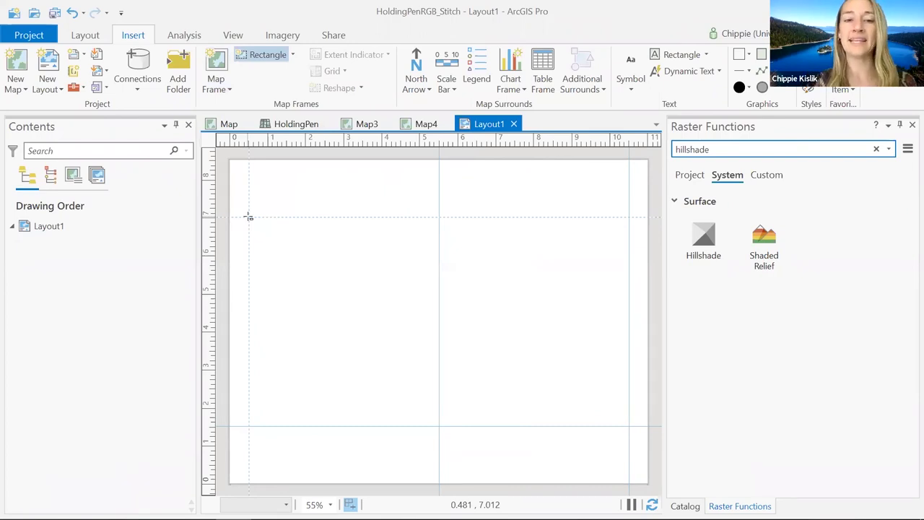
Step: Draw the Map3 orthomosaic frame across the left half of the page between the guides
{"action": "left_click_drag", "start_coordinate": [249, 217], "coordinate": [438, 425]}
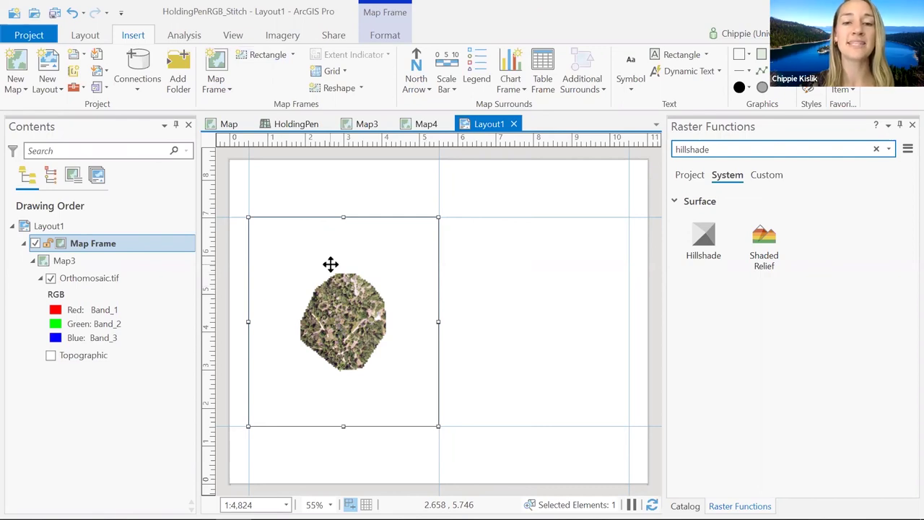
{"action": "scroll", "coordinate": [330, 264], "scroll_direction": "up", "scroll_amount": 3}
{"action": "scroll", "coordinate": [330, 264], "scroll_direction": "up", "scroll_amount": 1}
{"action": "scroll", "coordinate": [330, 264], "scroll_direction": "down", "scroll_amount": 5}
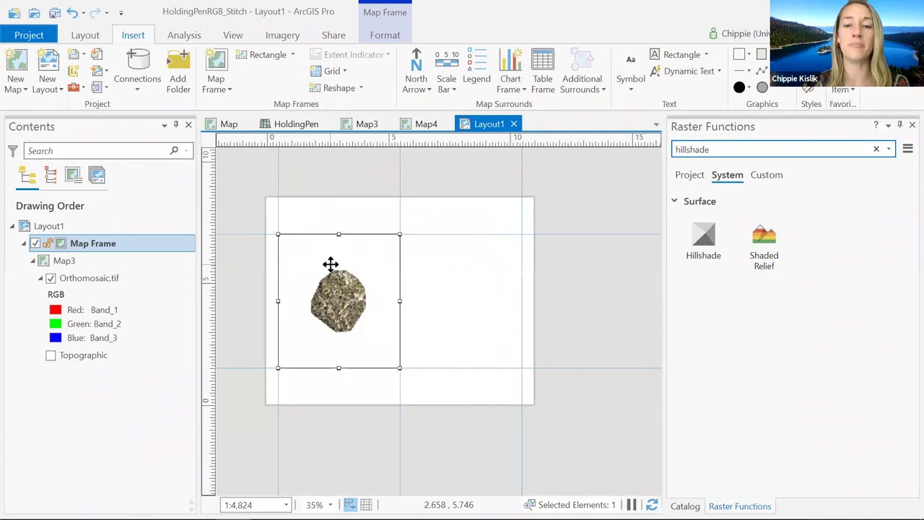
{"action": "scroll", "coordinate": [330, 264], "scroll_direction": "up", "scroll_amount": 2}
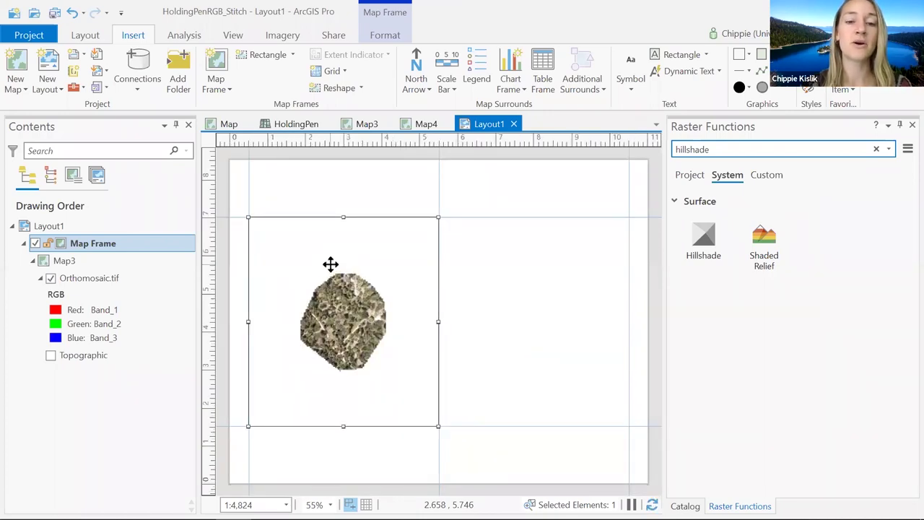
{"action": "scroll", "coordinate": [330, 275], "scroll_direction": "up", "scroll_amount": 3}
{"action": "scroll", "coordinate": [332, 292], "scroll_direction": "down", "scroll_amount": 2}
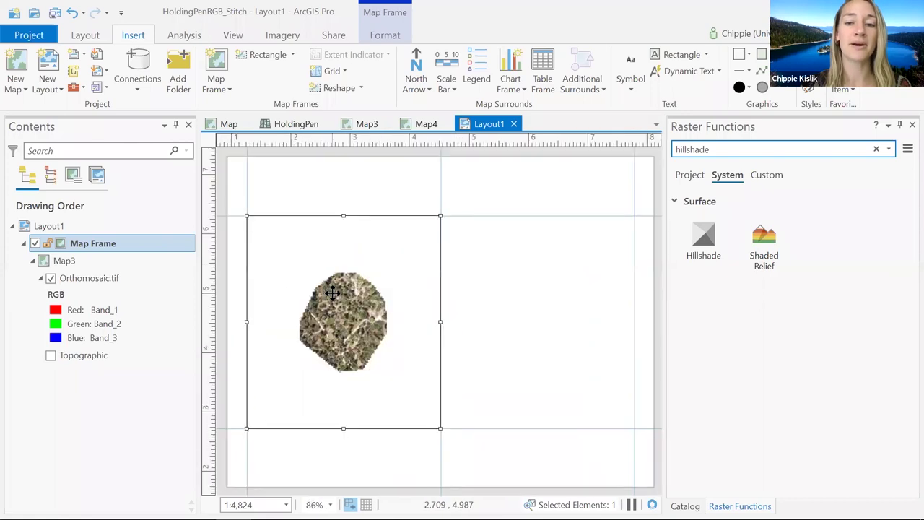
{"action": "scroll", "coordinate": [332, 292], "scroll_direction": "down", "scroll_amount": 4}
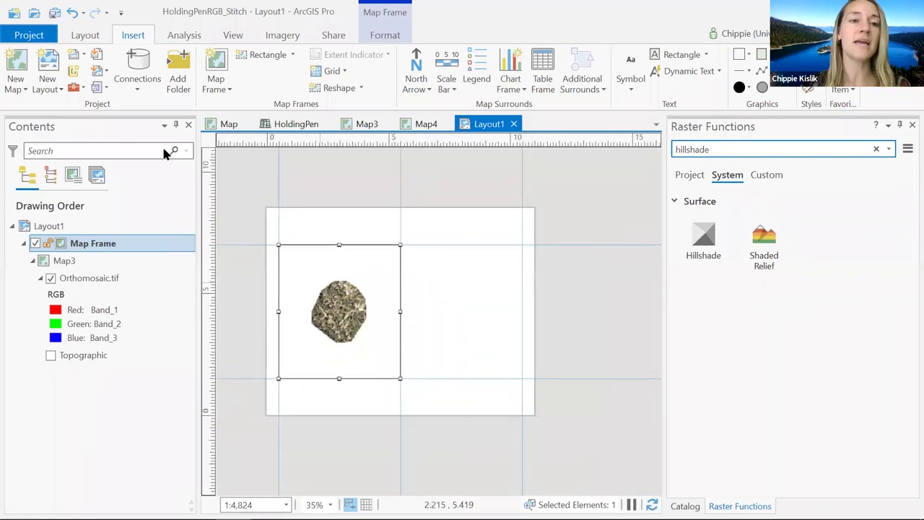
{"action": "left_click", "coordinate": [83, 37]}
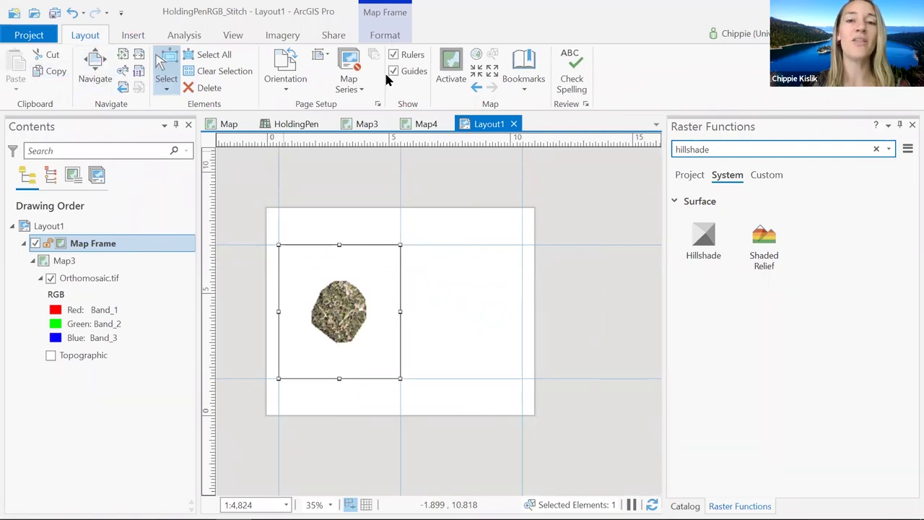
Step: Activate the left frame, zoom the orthomosaic to 1:3,087 and pan it to fill the frame
{"action": "left_click", "coordinate": [451, 65]}
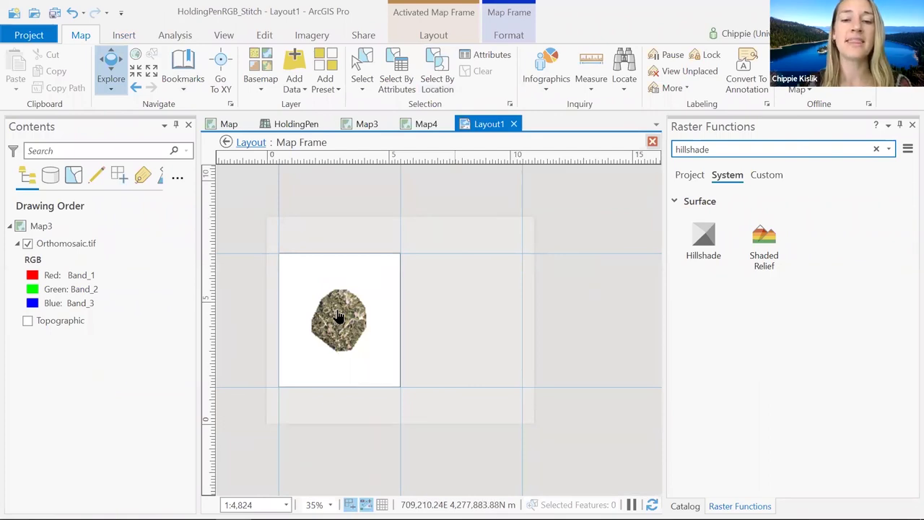
{"action": "scroll", "coordinate": [338, 315], "scroll_direction": "up", "scroll_amount": 2}
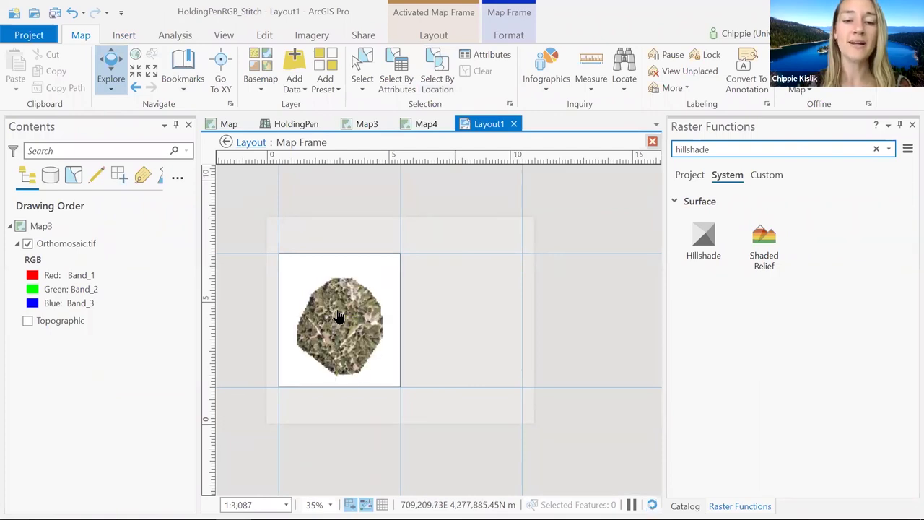
{"action": "left_click_drag", "start_coordinate": [342, 325], "coordinate": [337, 307]}
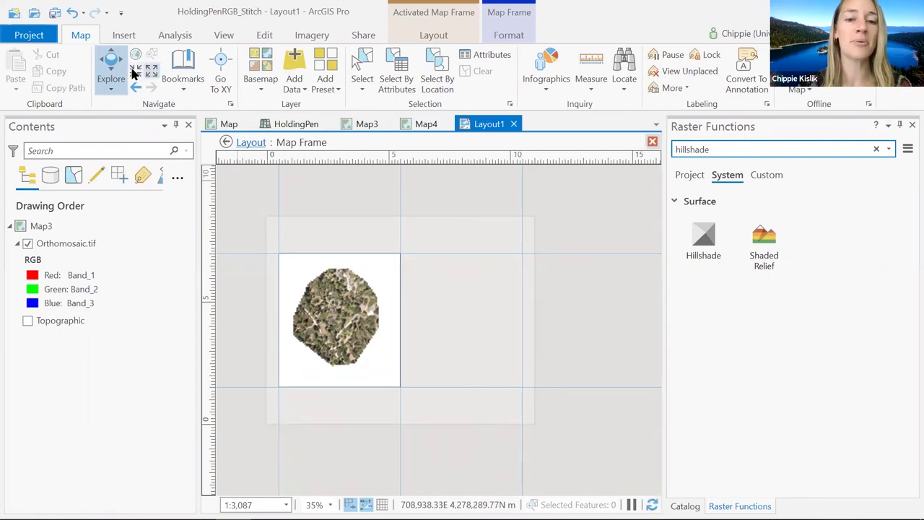
{"action": "left_click_drag", "start_coordinate": [328, 319], "coordinate": [334, 318]}
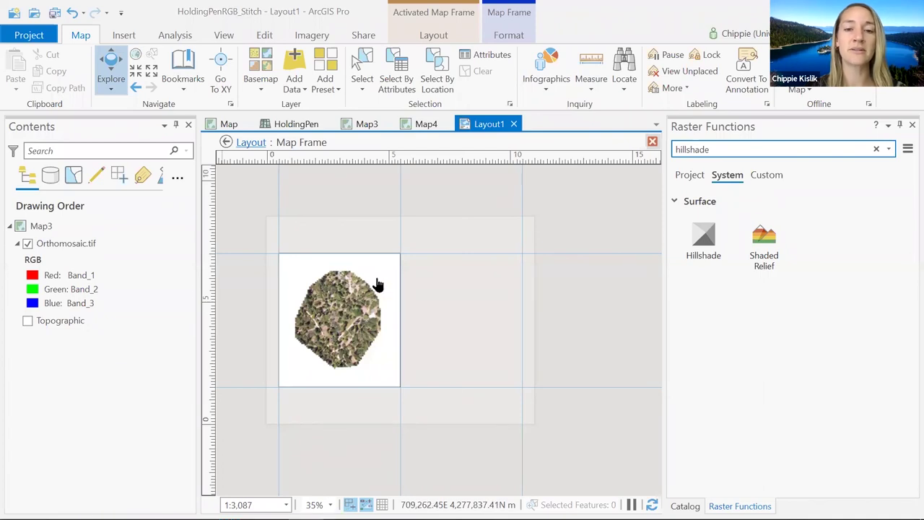
{"action": "left_click", "coordinate": [441, 35]}
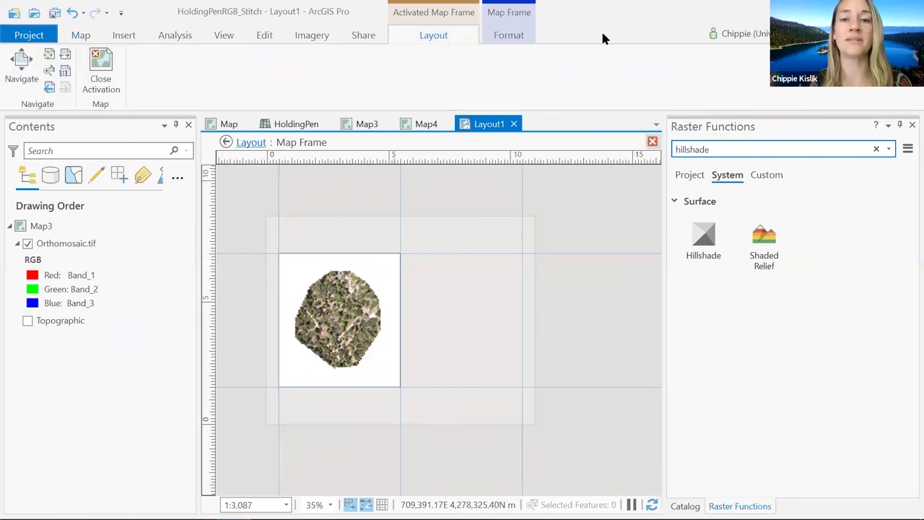
Step: Close the map frame activation and deselect the frame
{"action": "left_click", "coordinate": [101, 63]}
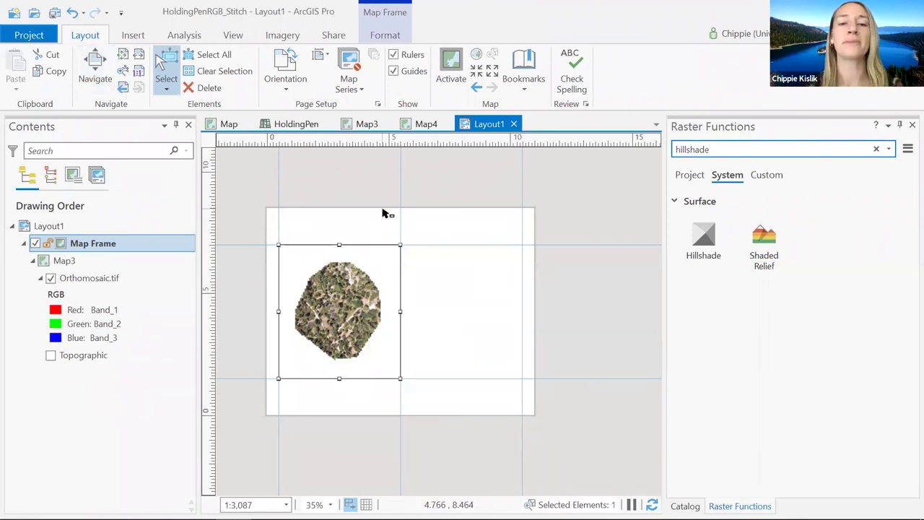
{"action": "left_click", "coordinate": [366, 190]}
{"action": "scroll", "coordinate": [354, 269], "scroll_direction": "up", "scroll_amount": 1}
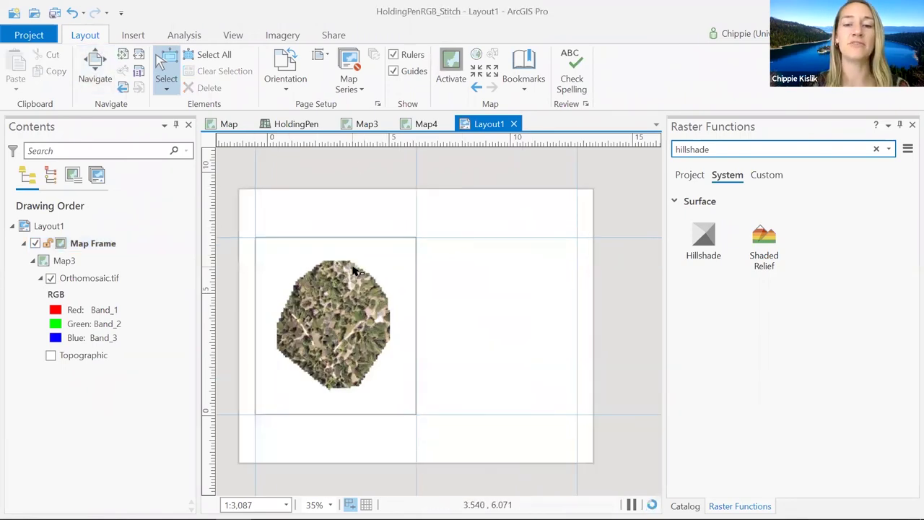
{"action": "scroll", "coordinate": [352, 268], "scroll_direction": "down", "scroll_amount": 1}
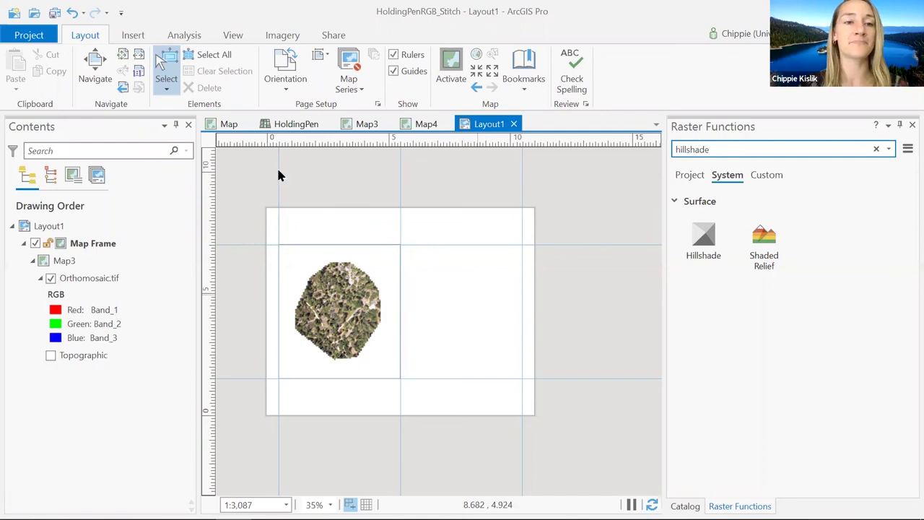
Step: Draw a Map4 VARI map frame across the right half of the page
{"action": "left_click", "coordinate": [138, 35]}
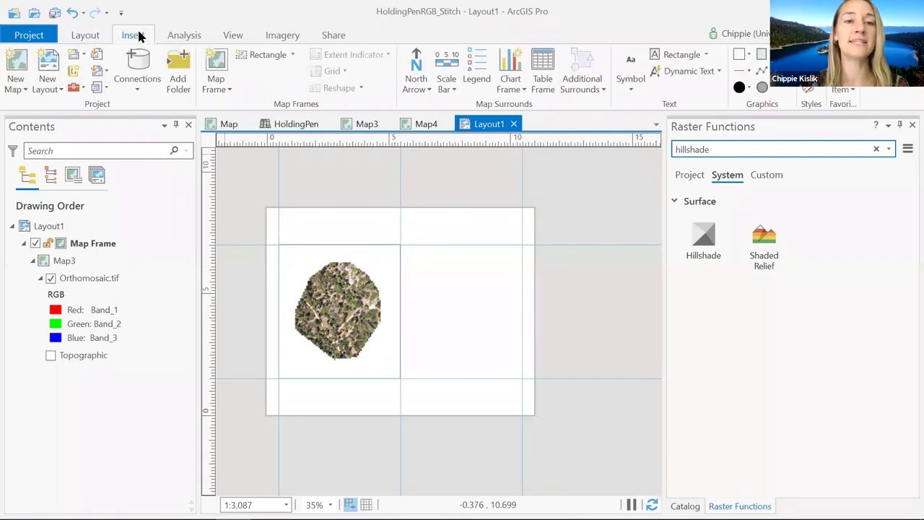
{"action": "left_click", "coordinate": [218, 89]}
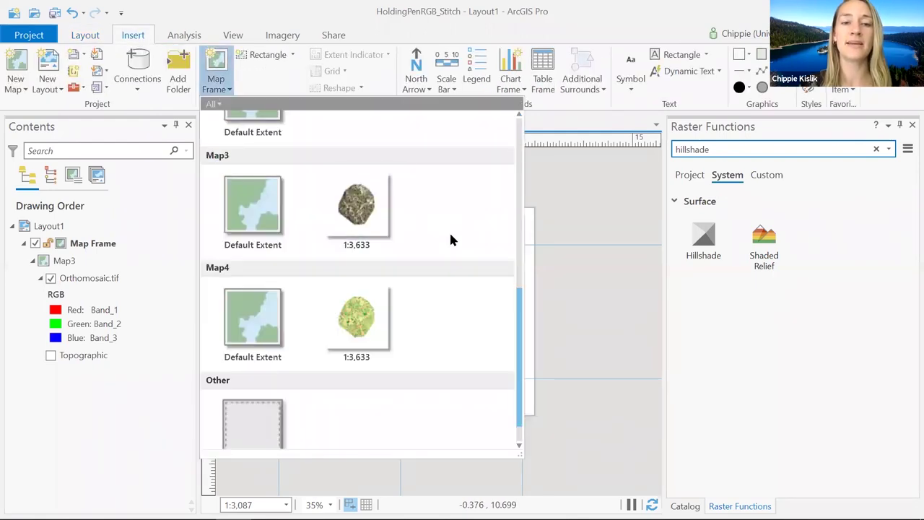
{"action": "left_click", "coordinate": [372, 323]}
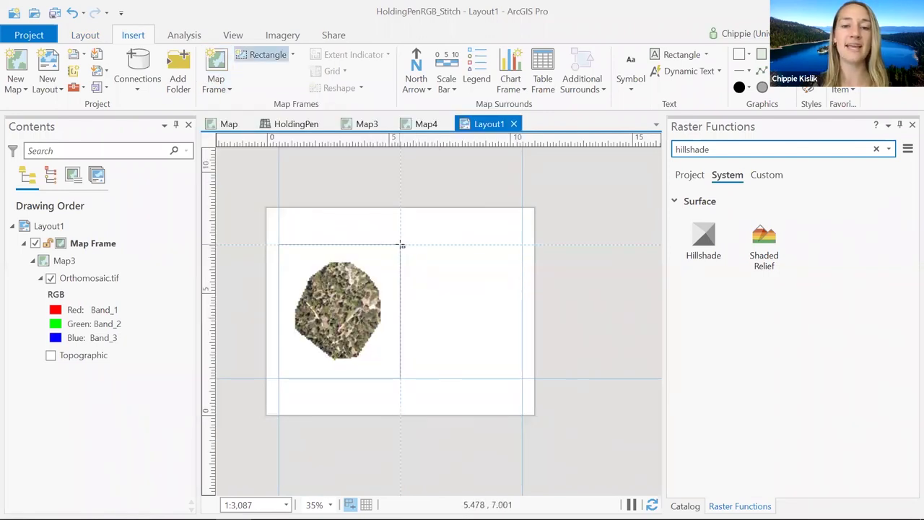
{"action": "left_click_drag", "start_coordinate": [402, 245], "coordinate": [526, 383]}
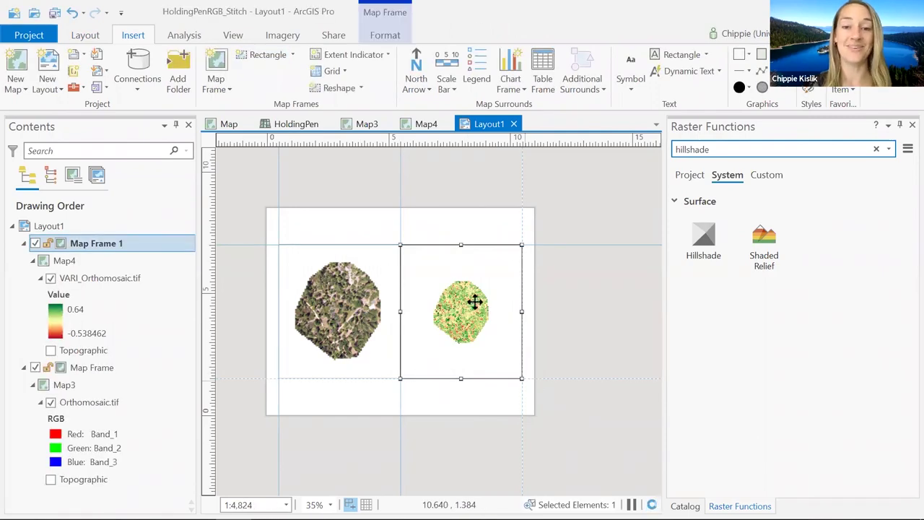
{"action": "left_click", "coordinate": [97, 36]}
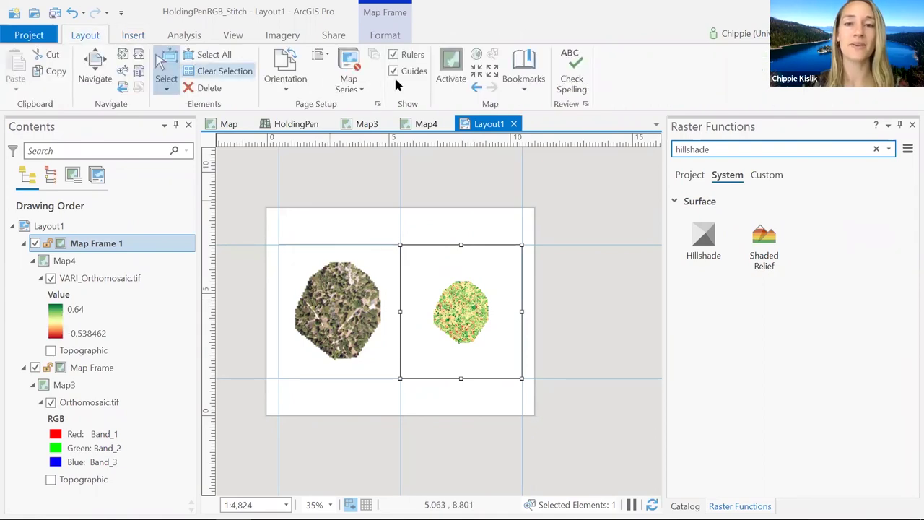
Step: Zoom the VARI frame to 1:3,087, close activation, then select the left RGB frame
{"action": "left_click", "coordinate": [446, 70]}
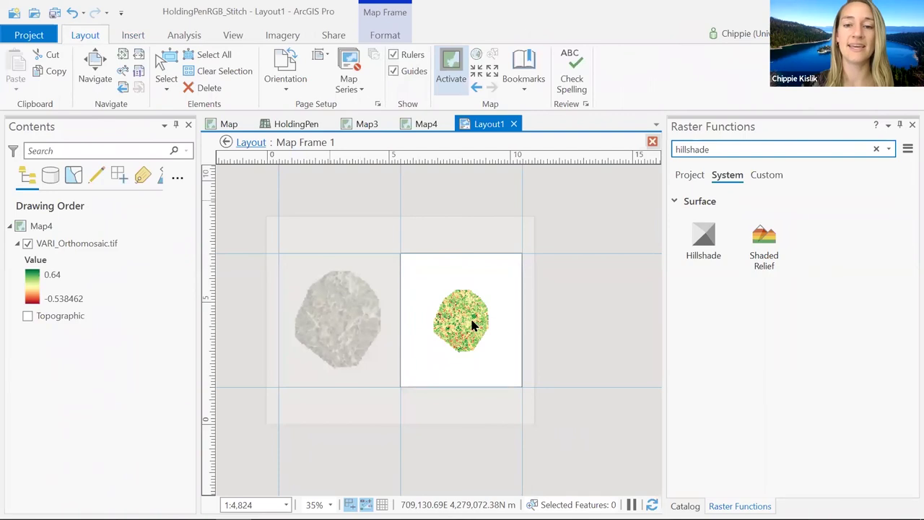
{"action": "scroll", "coordinate": [460, 312], "scroll_direction": "up", "scroll_amount": 3}
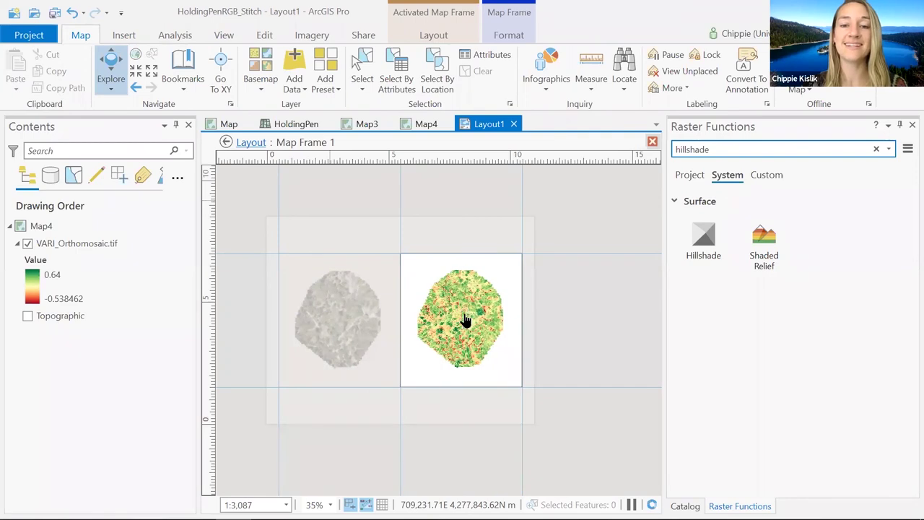
{"action": "left_click", "coordinate": [434, 38]}
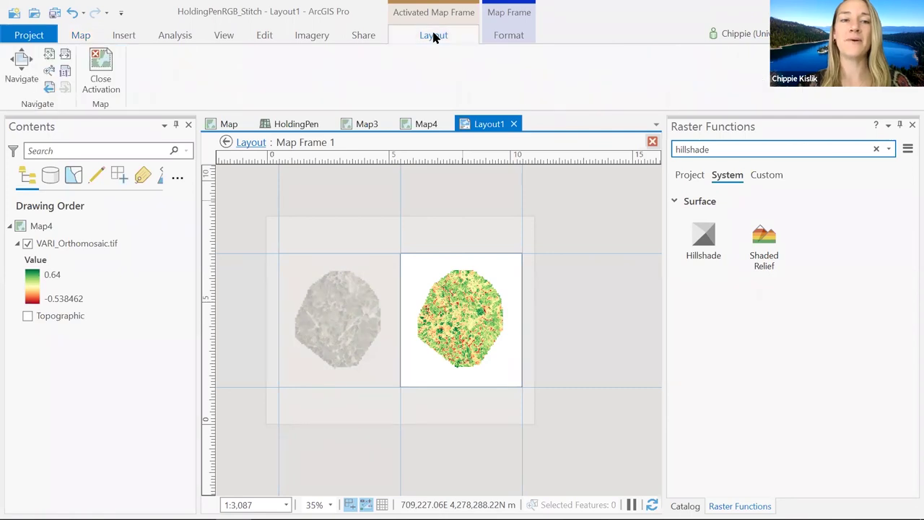
{"action": "left_click", "coordinate": [106, 58]}
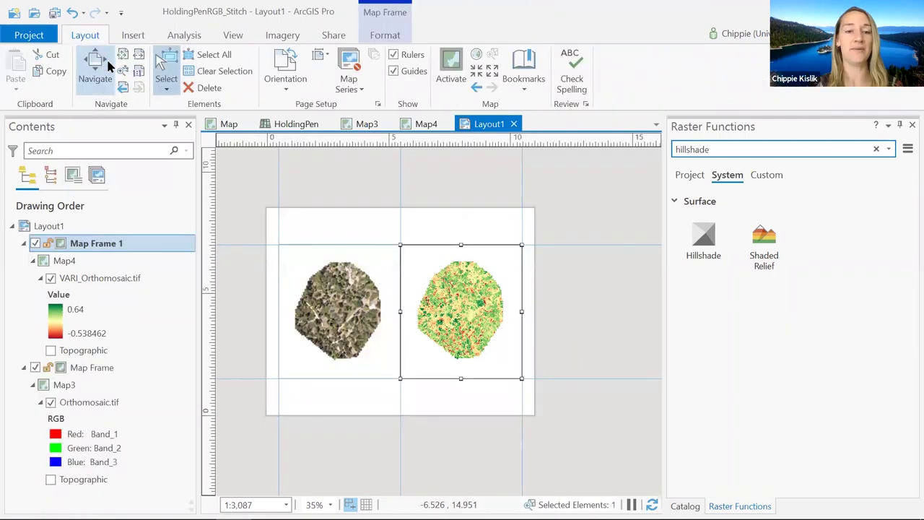
{"action": "left_click", "coordinate": [527, 238]}
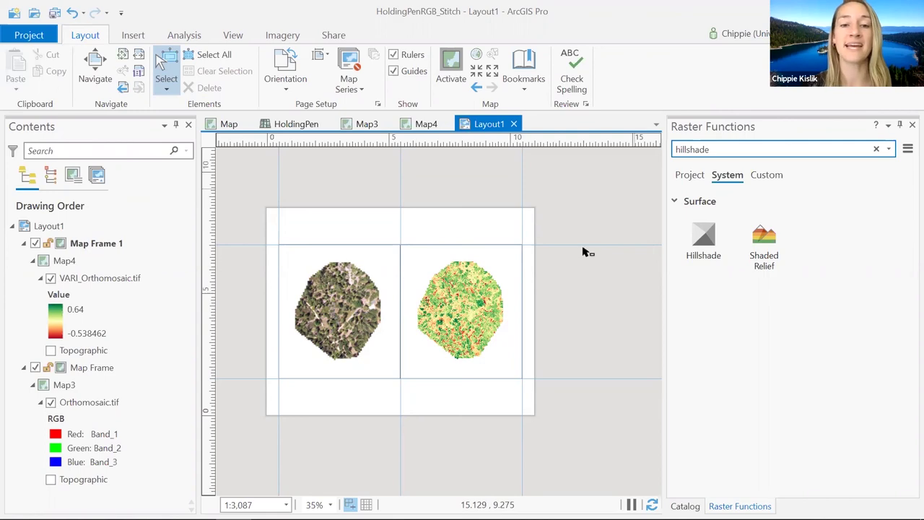
{"action": "left_click", "coordinate": [311, 262]}
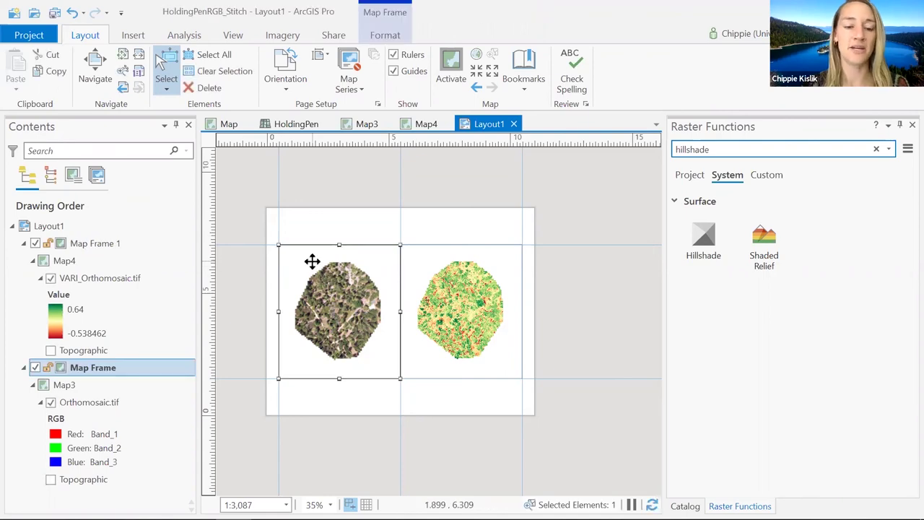
Step: Select both map frames and set their border colour to No color
{"action": "left_click", "coordinate": [439, 257], "text": "shift"}
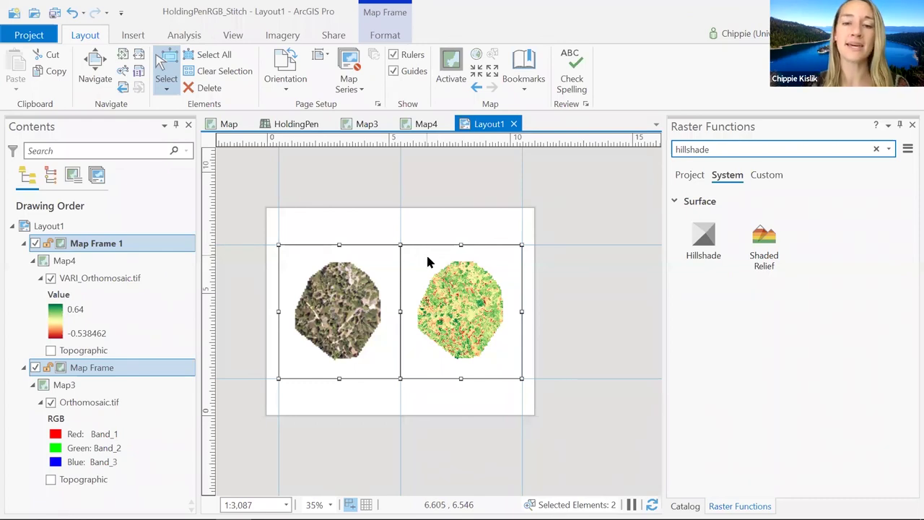
{"action": "right_click", "coordinate": [427, 261]}
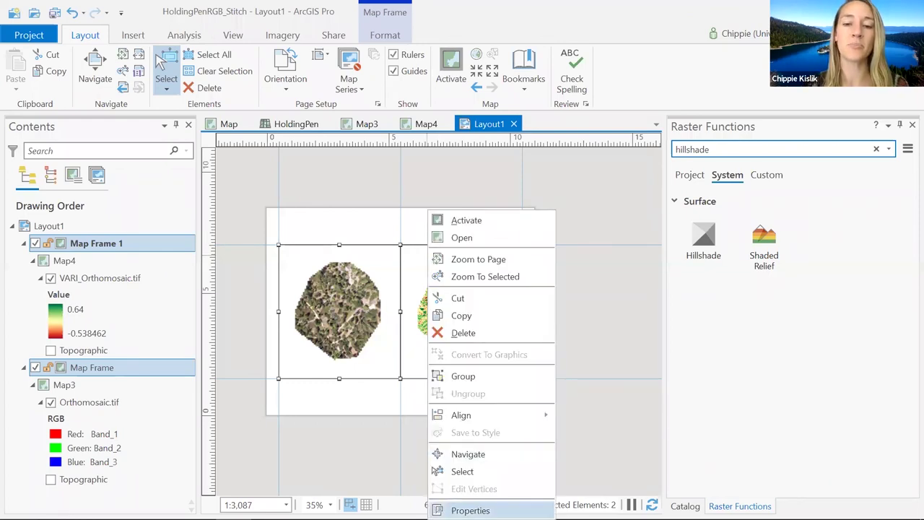
{"action": "left_click", "coordinate": [469, 509]}
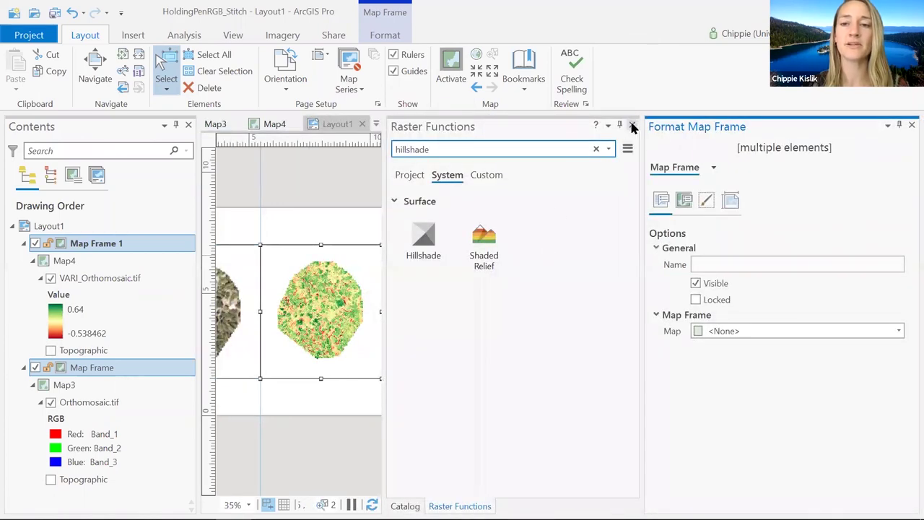
{"action": "left_click", "coordinate": [632, 126]}
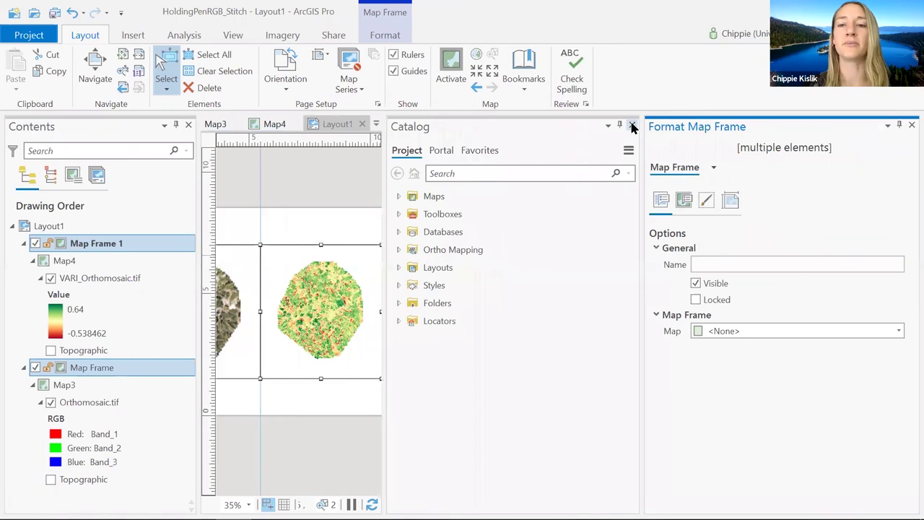
{"action": "left_click", "coordinate": [619, 126]}
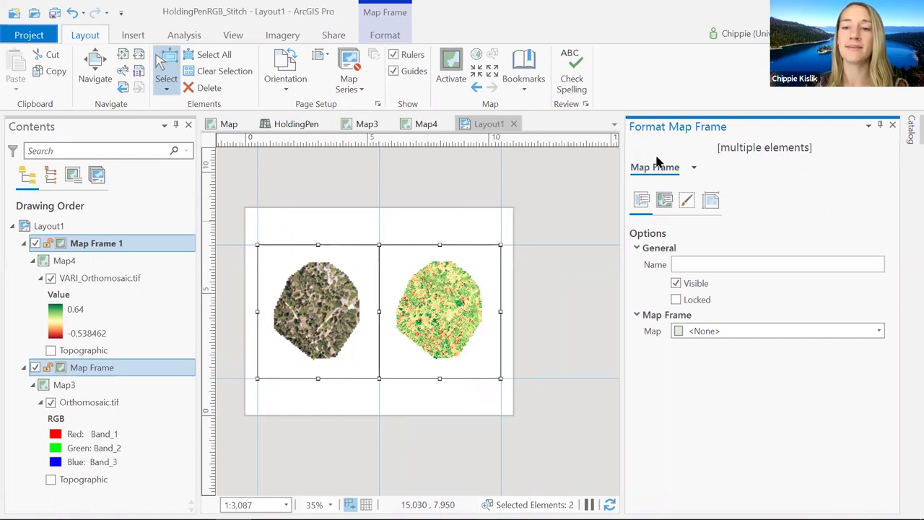
{"action": "left_click", "coordinate": [693, 168]}
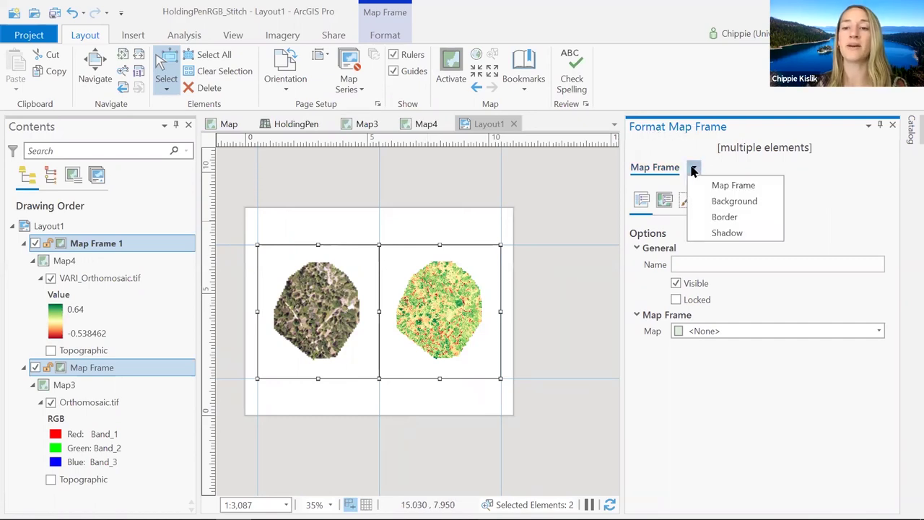
{"action": "left_click", "coordinate": [769, 219]}
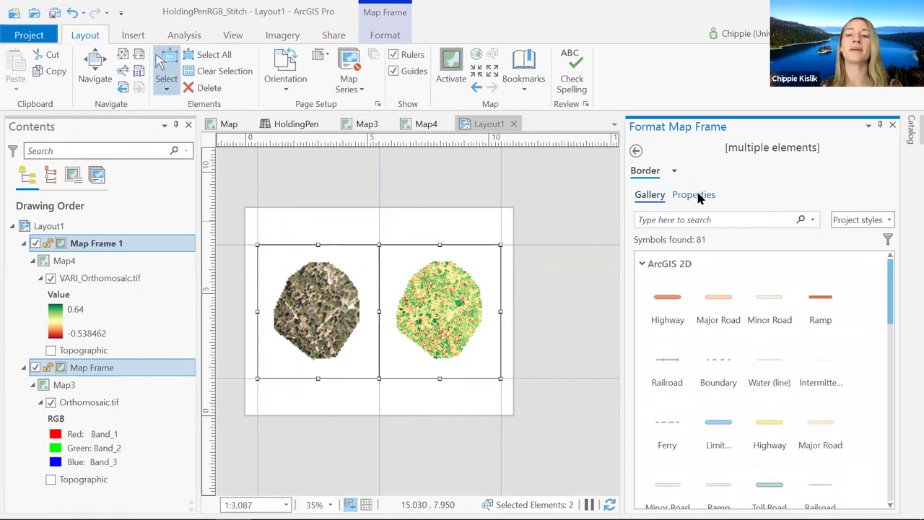
{"action": "left_click", "coordinate": [694, 194]}
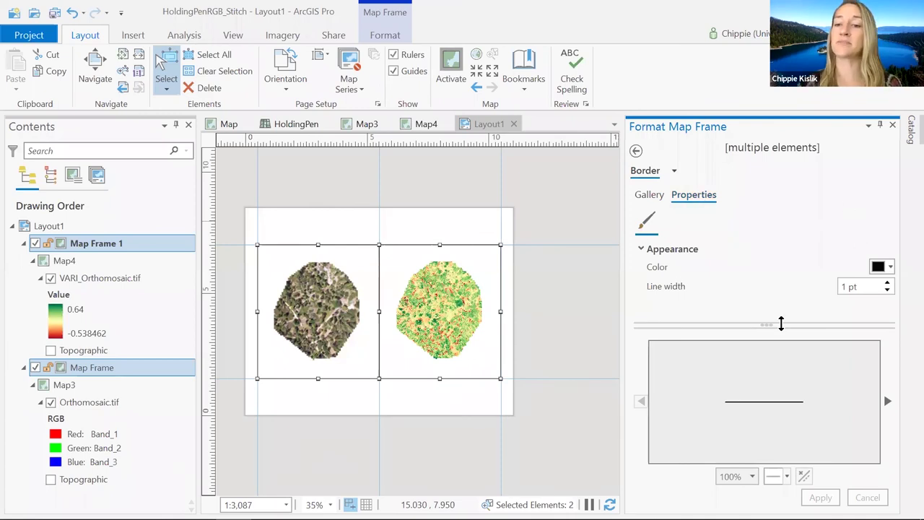
{"action": "left_click", "coordinate": [890, 268]}
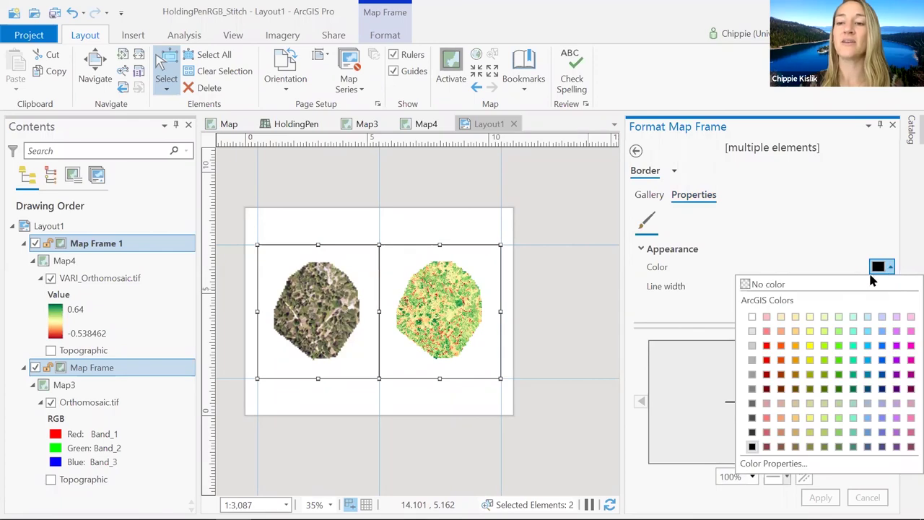
{"action": "left_click", "coordinate": [869, 285]}
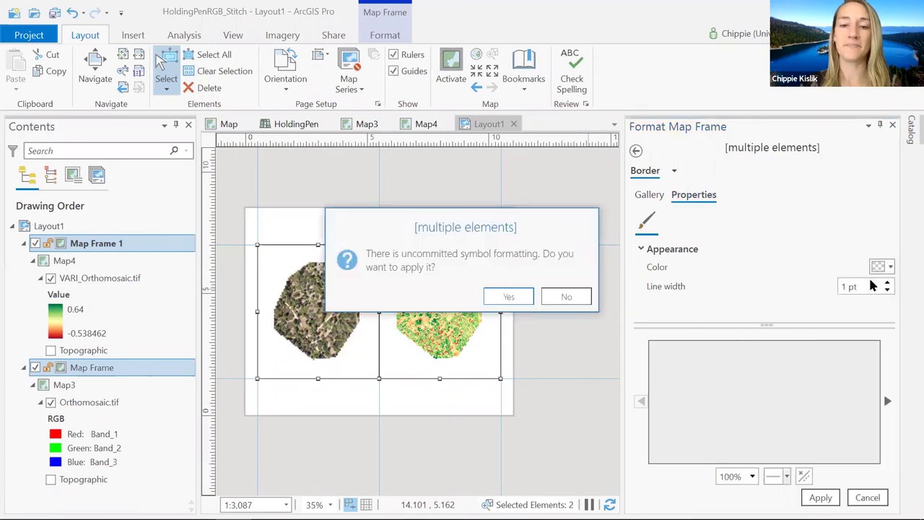
{"action": "left_click", "coordinate": [521, 296]}
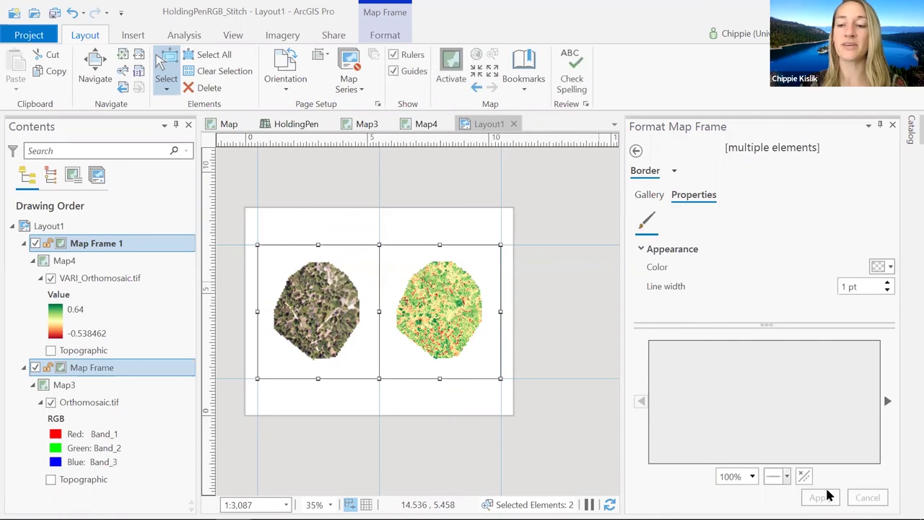
Step: Place an ArcGIS North 1 north arrow near the page's lower-left corner
{"action": "left_click", "coordinate": [524, 205]}
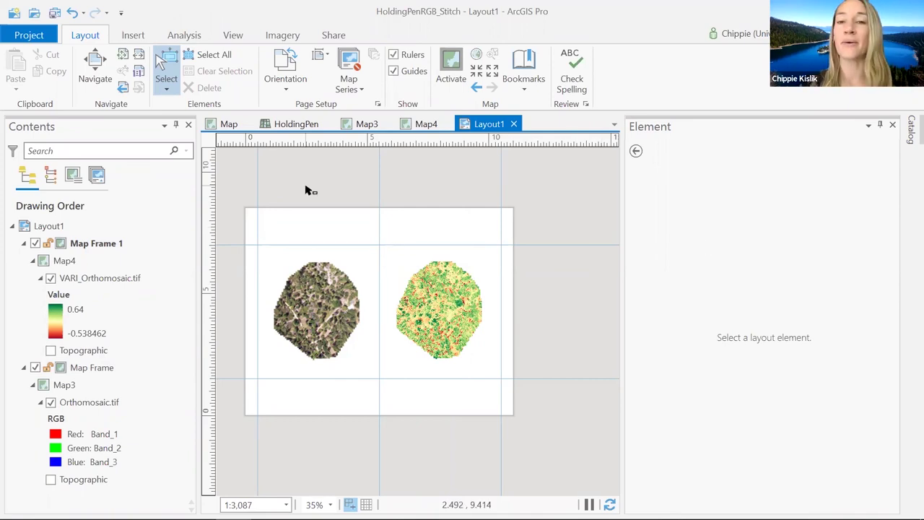
{"action": "left_click", "coordinate": [133, 35]}
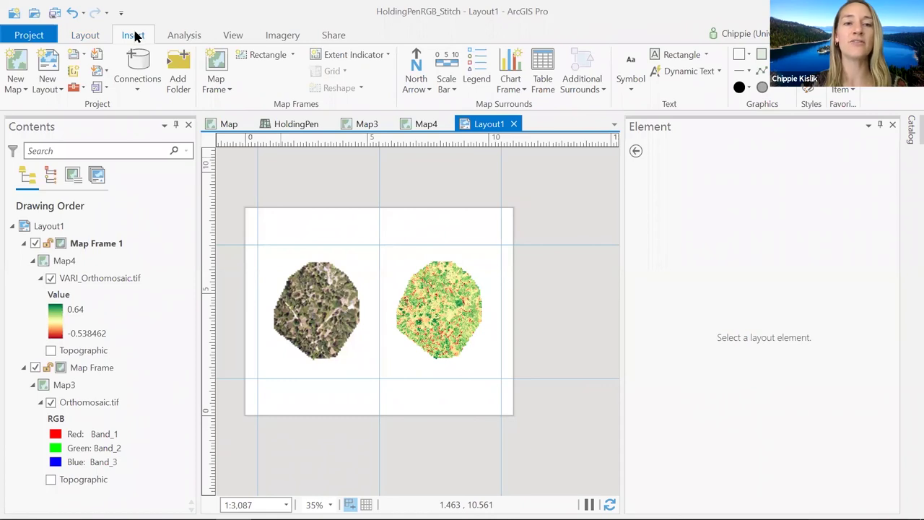
{"action": "left_click", "coordinate": [424, 89]}
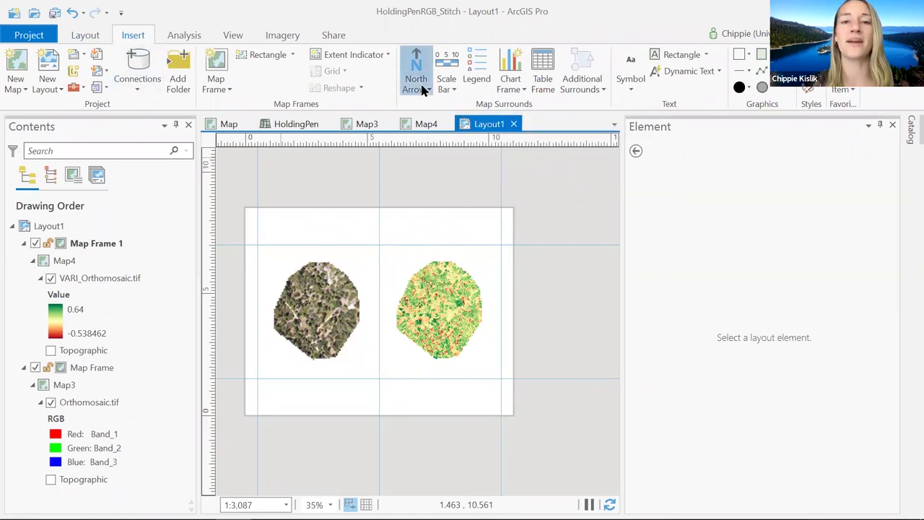
{"action": "left_click_drag", "start_coordinate": [556, 144], "coordinate": [549, 354]}
{"action": "left_click_drag", "start_coordinate": [555, 278], "coordinate": [551, 127]}
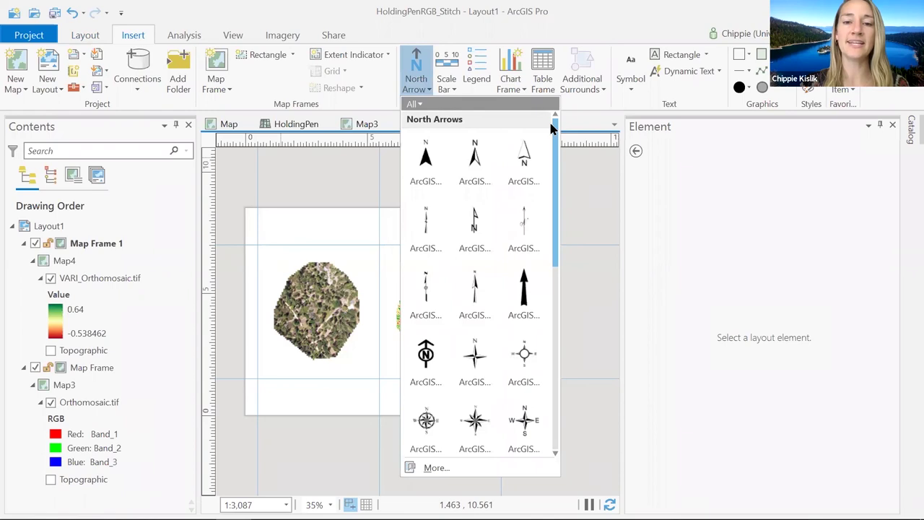
{"action": "left_click", "coordinate": [425, 154]}
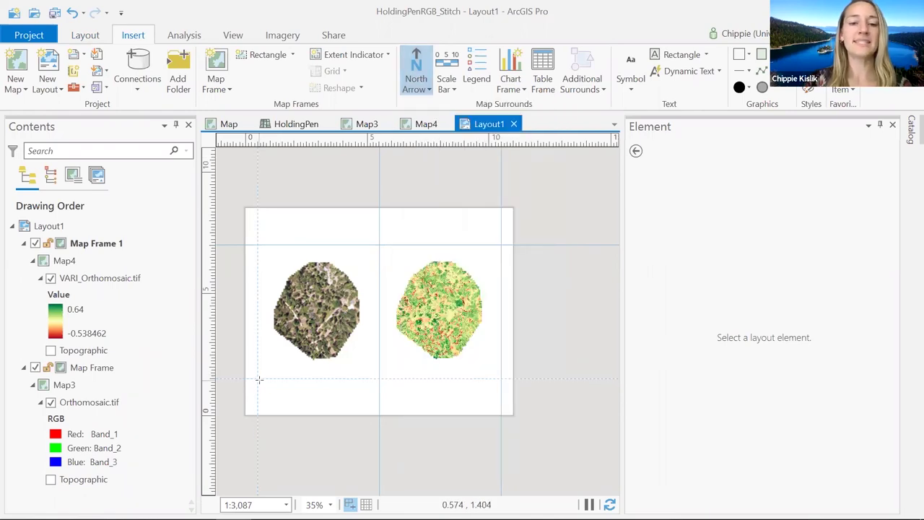
{"action": "left_click_drag", "start_coordinate": [268, 384], "coordinate": [296, 410]}
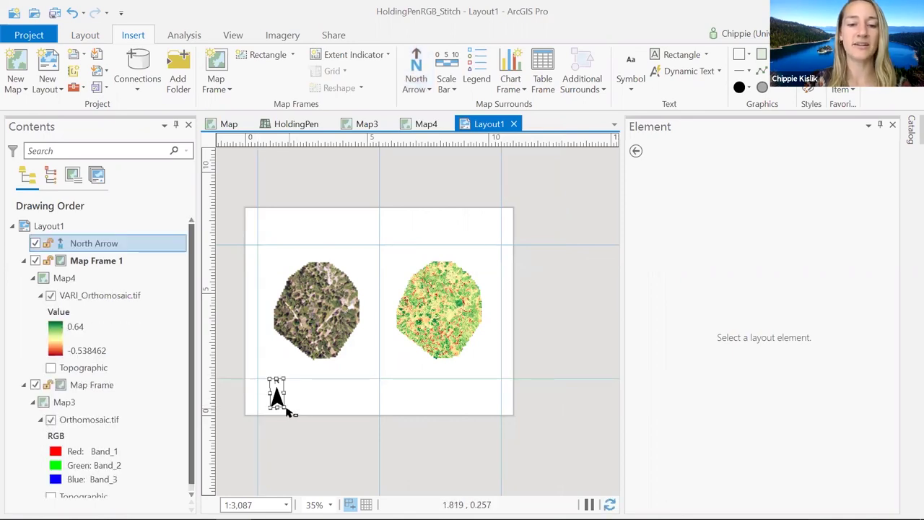
{"action": "left_click_drag", "start_coordinate": [276, 396], "coordinate": [263, 390]}
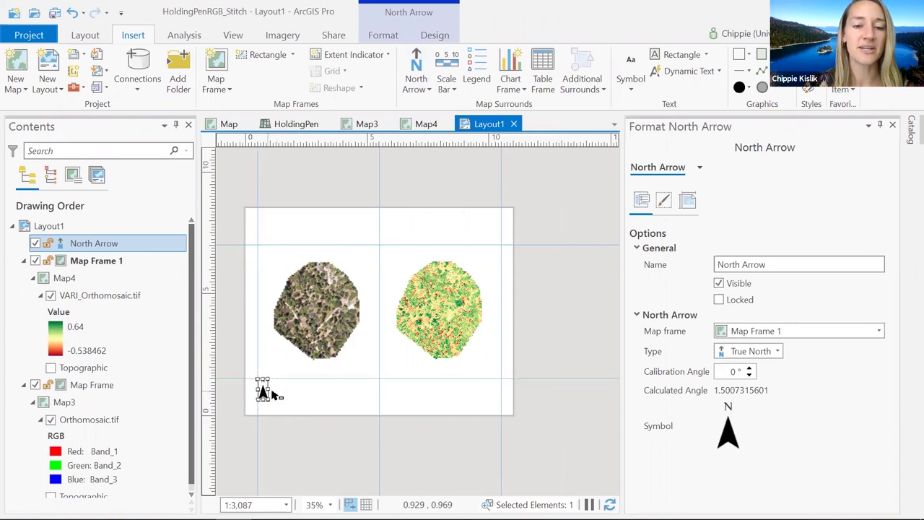
{"action": "left_click", "coordinate": [311, 397]}
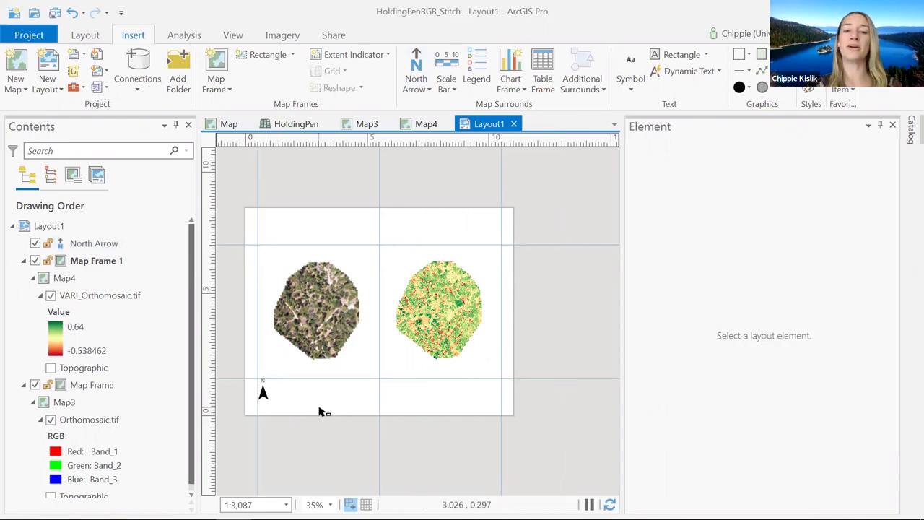
Step: Add a Scale Line 1 scale bar along the bottom centre of the page
{"action": "left_click", "coordinate": [454, 86]}
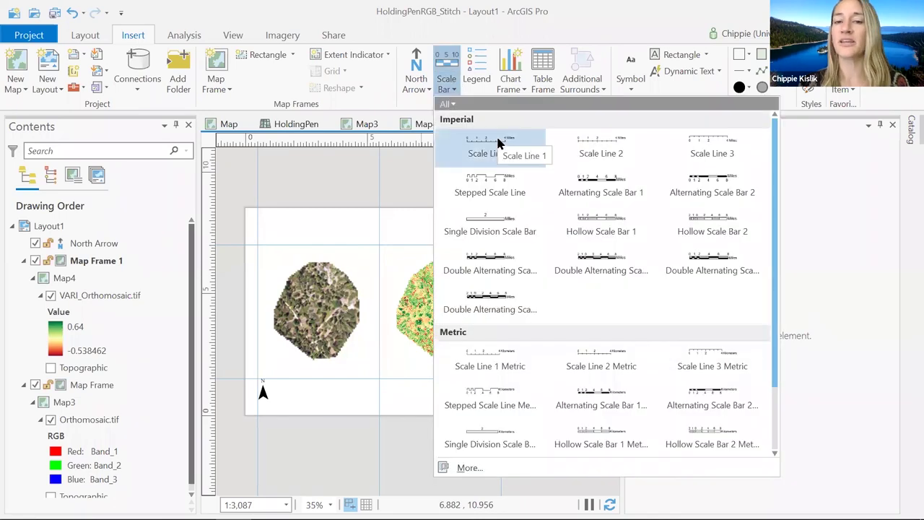
{"action": "left_click", "coordinate": [498, 143]}
{"action": "left_click_drag", "start_coordinate": [329, 380], "coordinate": [425, 395]}
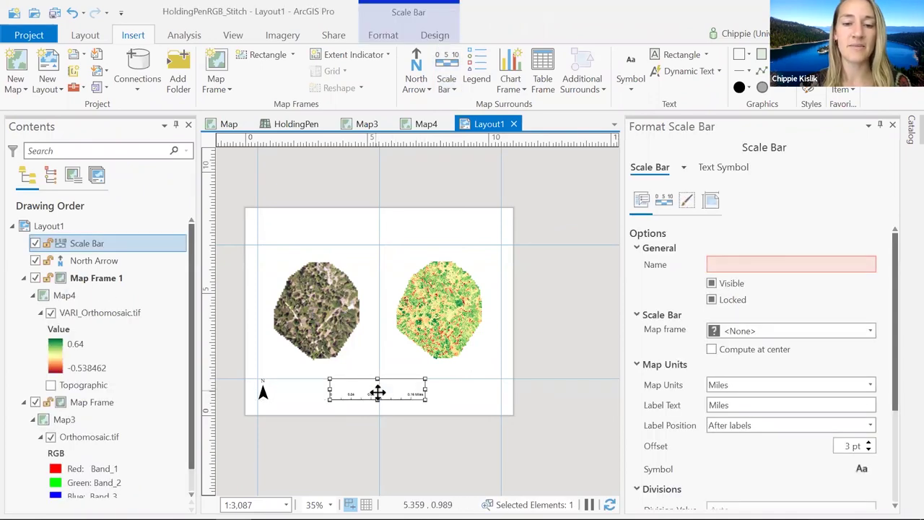
{"action": "left_click_drag", "start_coordinate": [426, 390], "coordinate": [388, 388]}
{"action": "left_click", "coordinate": [546, 346]}
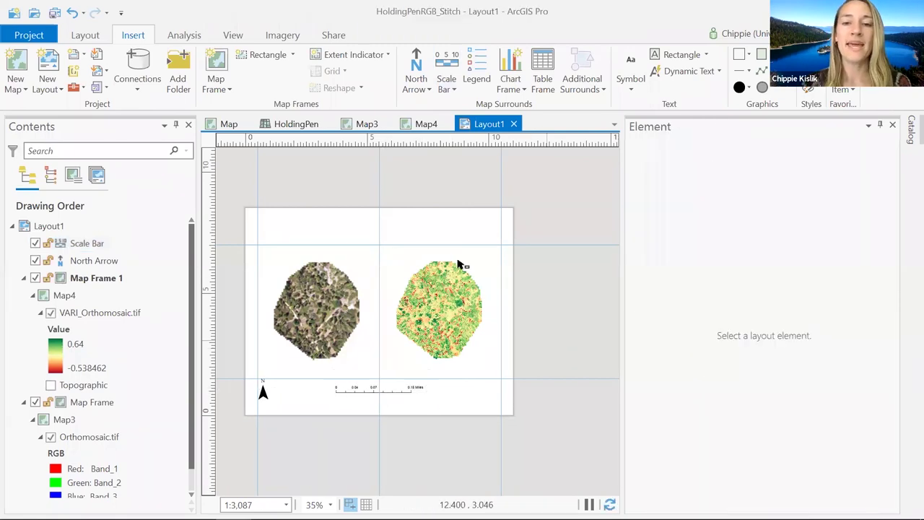
Step: Draw a legend and move it to the lower-right corner beneath the VARI map
{"action": "left_click", "coordinate": [480, 78]}
{"action": "left_click_drag", "start_coordinate": [462, 226], "coordinate": [545, 316]}
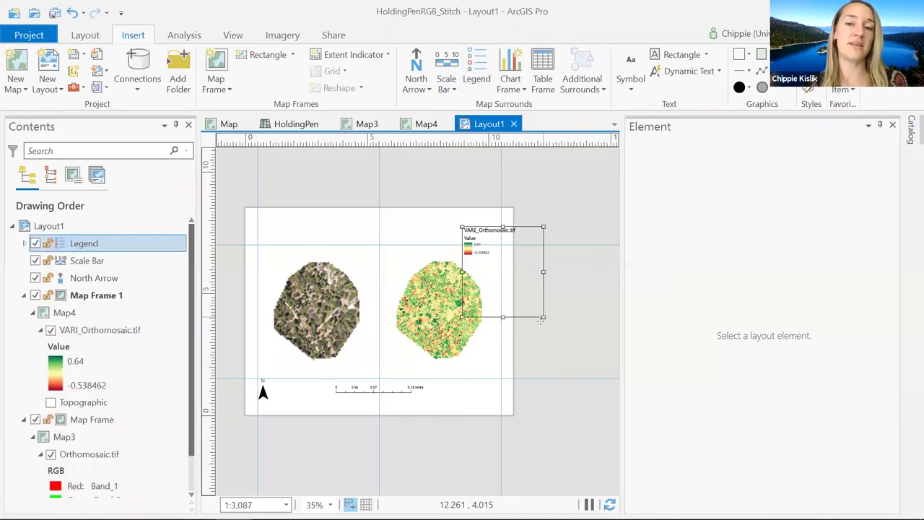
{"action": "left_click_drag", "start_coordinate": [480, 229], "coordinate": [490, 380]}
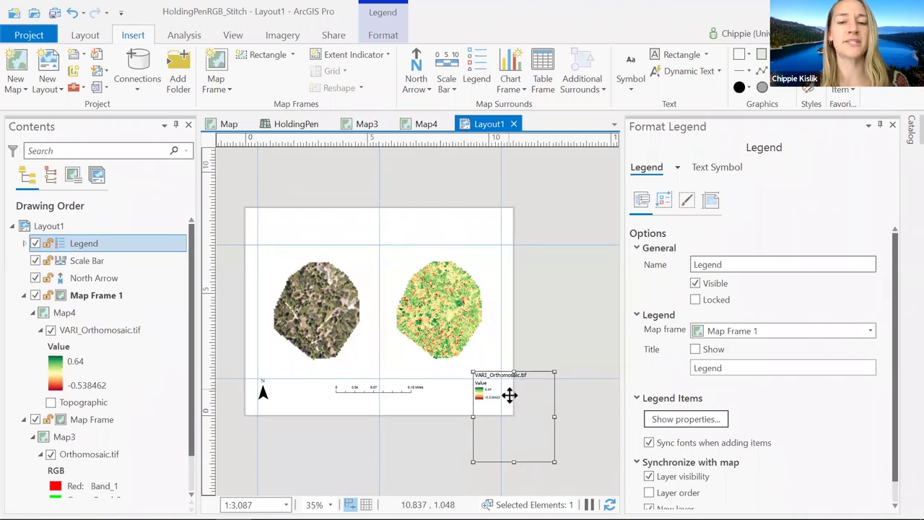
{"action": "left_click", "coordinate": [98, 330]}
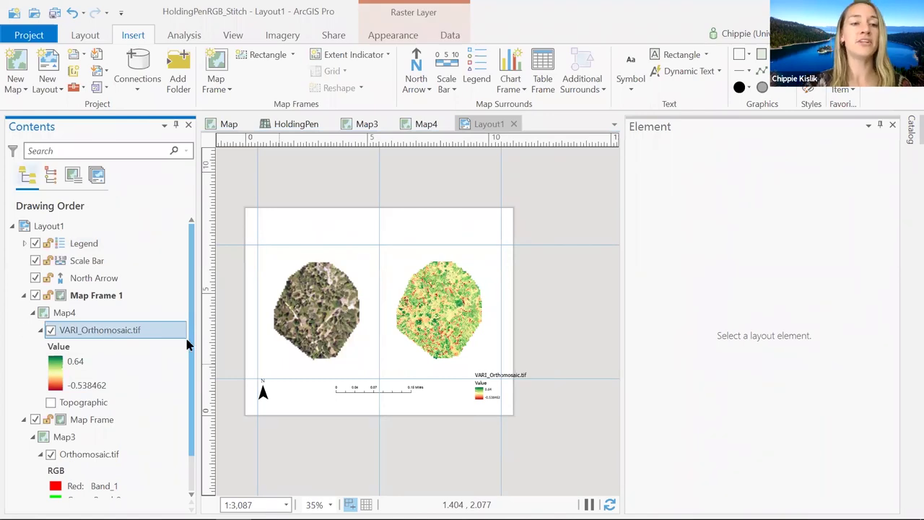
Step: Rename the VARI_Orthomosaic.tif layer to VARI and clear its Value heading
{"action": "left_click", "coordinate": [94, 330]}
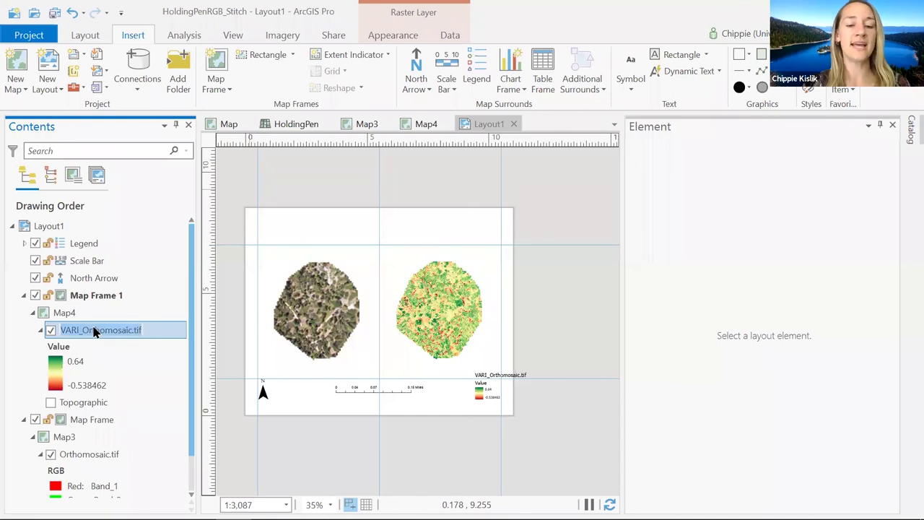
{"action": "type", "text": "VARI"}
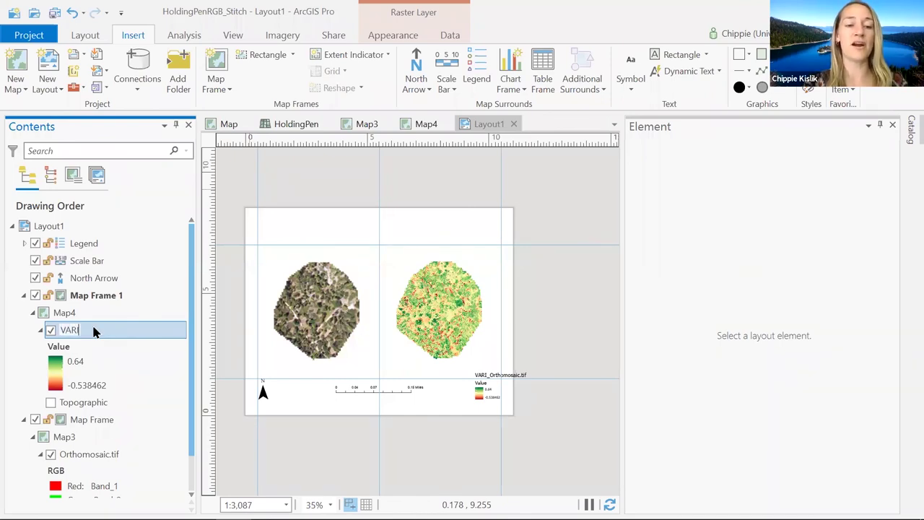
{"action": "key", "text": "Return"}
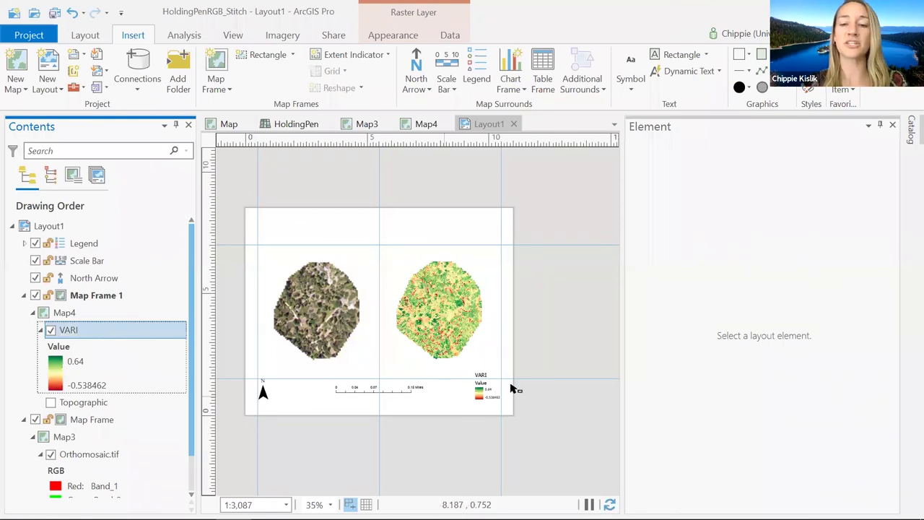
{"action": "left_click", "coordinate": [61, 346]}
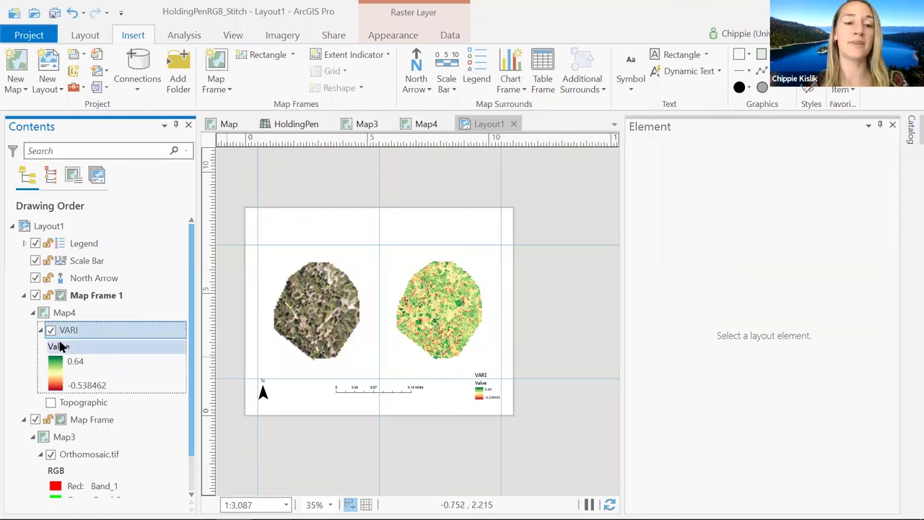
{"action": "left_click", "coordinate": [61, 346]}
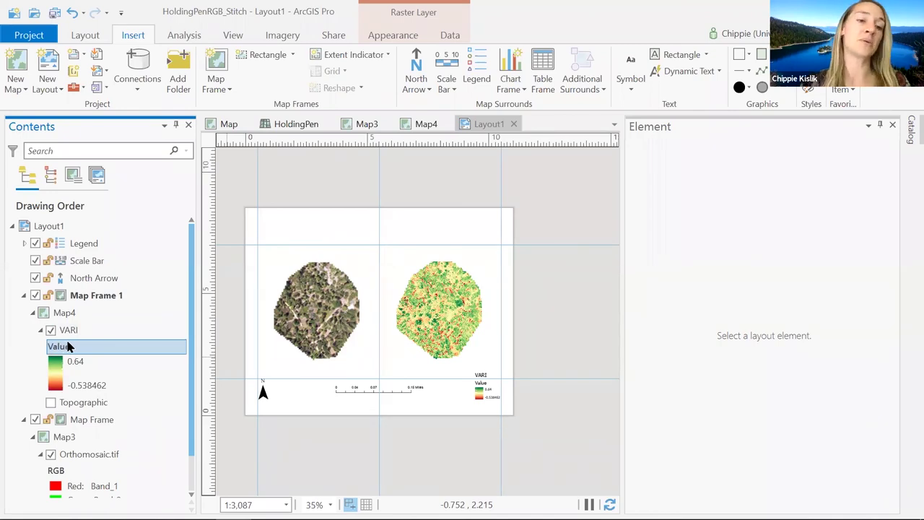
{"action": "left_click", "coordinate": [56, 347]}
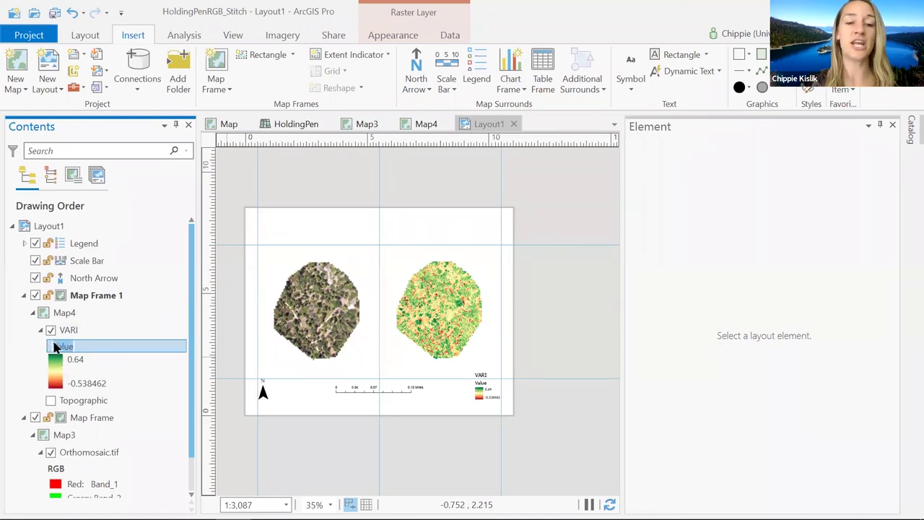
{"action": "key", "text": "BackSpace"}
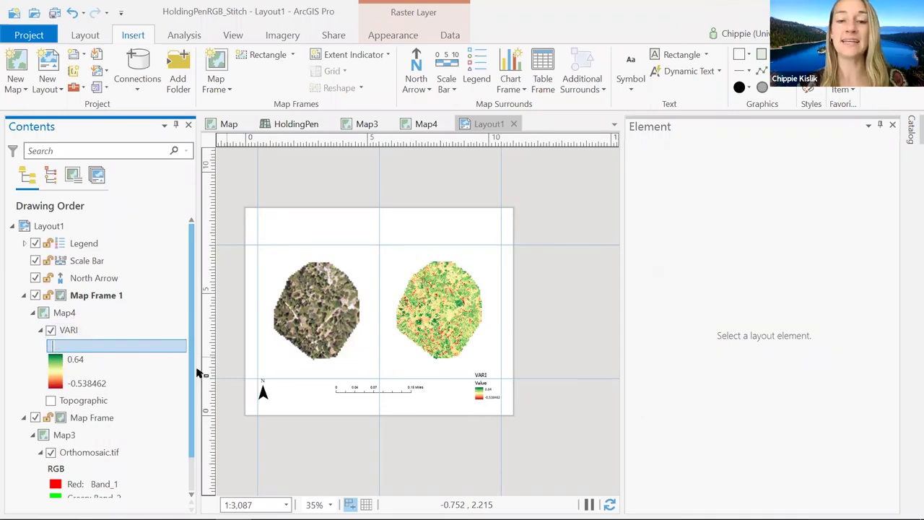
{"action": "left_click", "coordinate": [563, 354]}
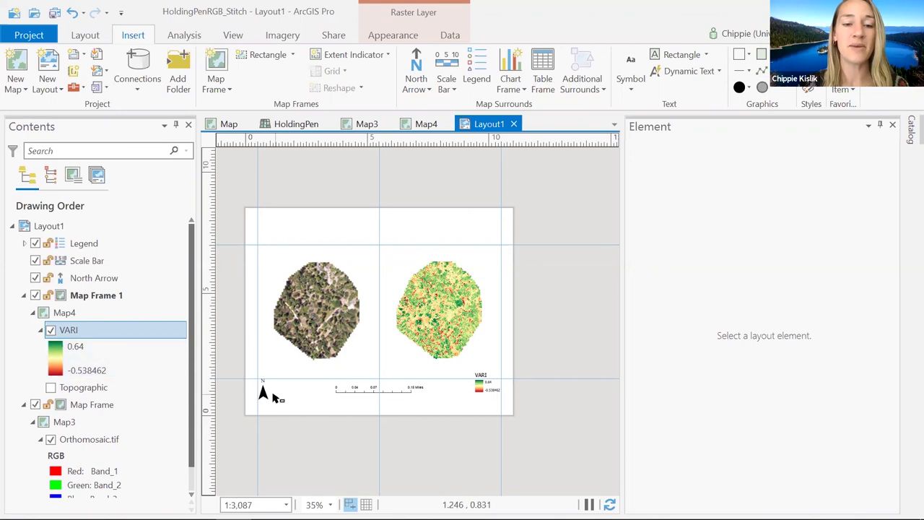
Step: Nudge the north arrow slightly up and to the right near the lower-left corner
{"action": "left_click", "coordinate": [268, 390]}
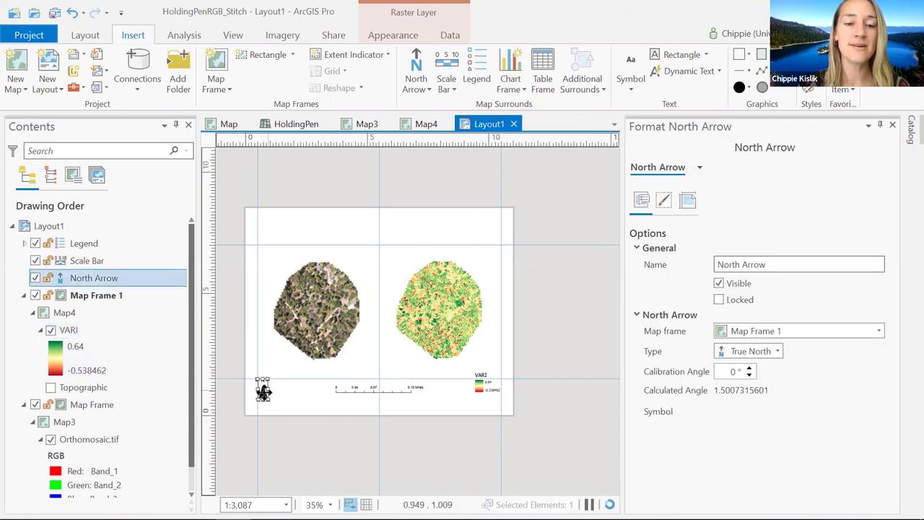
{"action": "left_click_drag", "start_coordinate": [268, 387], "coordinate": [271, 386]}
{"action": "left_click", "coordinate": [563, 350]}
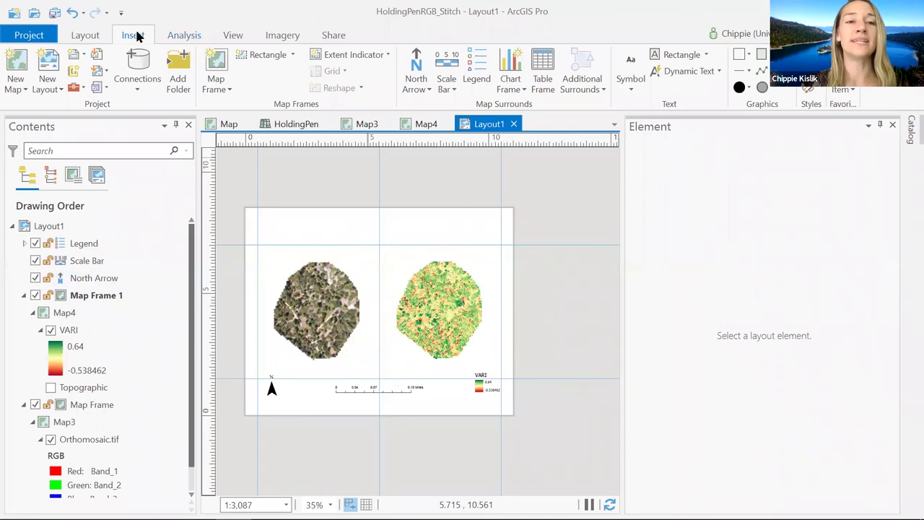
Step: Add a top-of-page title box reading 'Holding Pen Orthomosaic & Vegetation Analysis' and show its text properties
{"action": "left_click", "coordinate": [684, 56]}
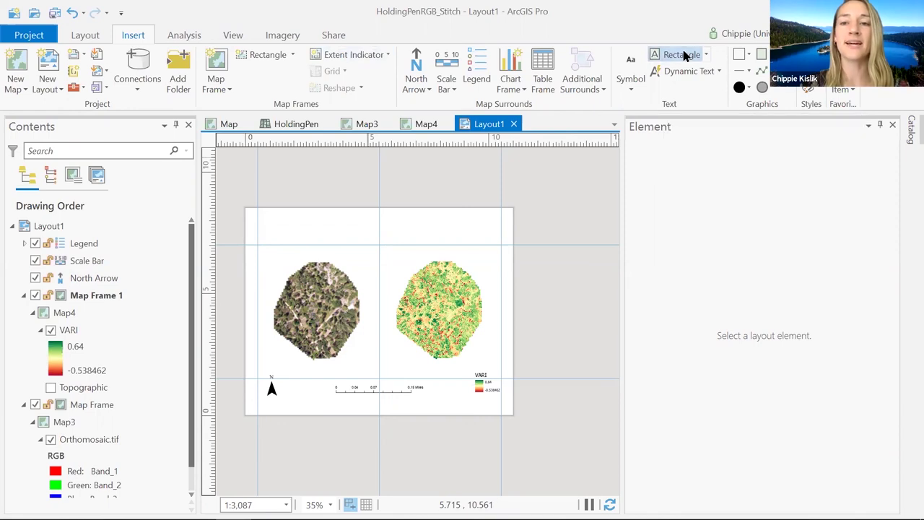
{"action": "left_click_drag", "start_coordinate": [258, 212], "coordinate": [504, 247]}
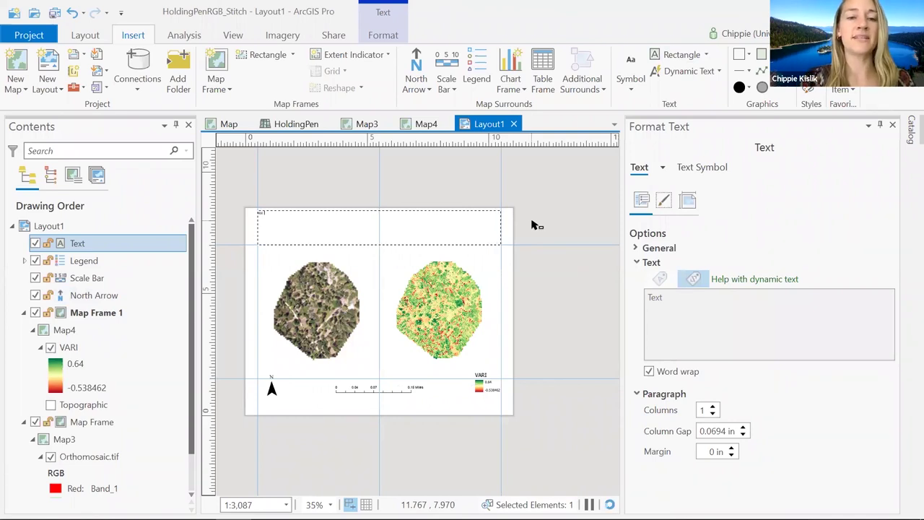
{"action": "type", "text": "Holding Pen Ortho"}
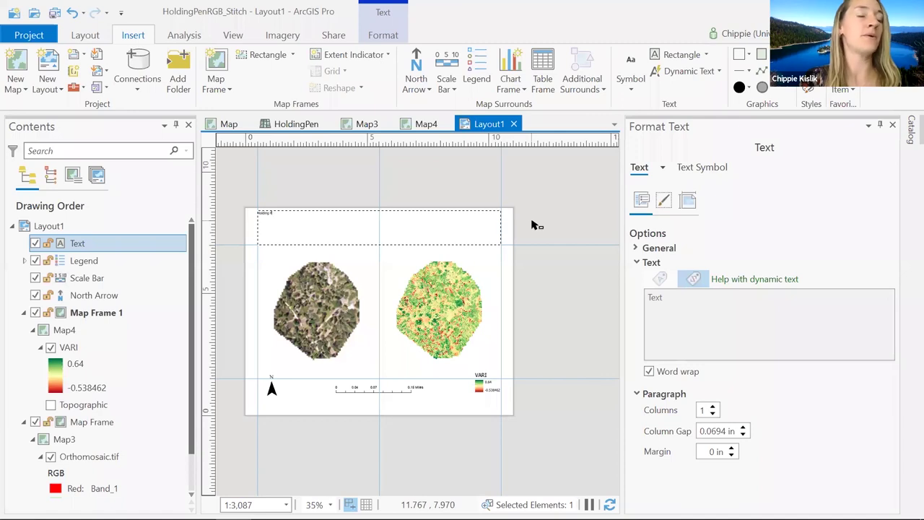
{"action": "type", "text": "mosaic &"}
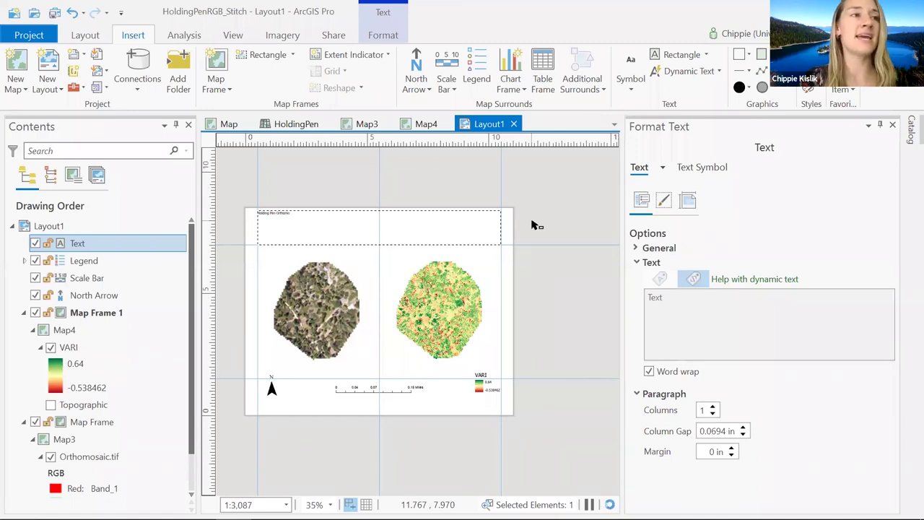
{"action": "type", "text": " VARI"}
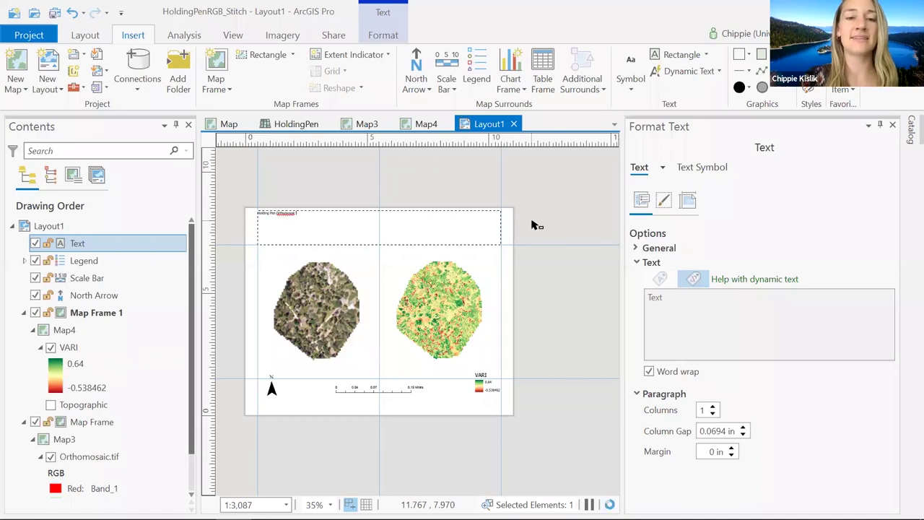
{"action": "type", "text": "tation An"}
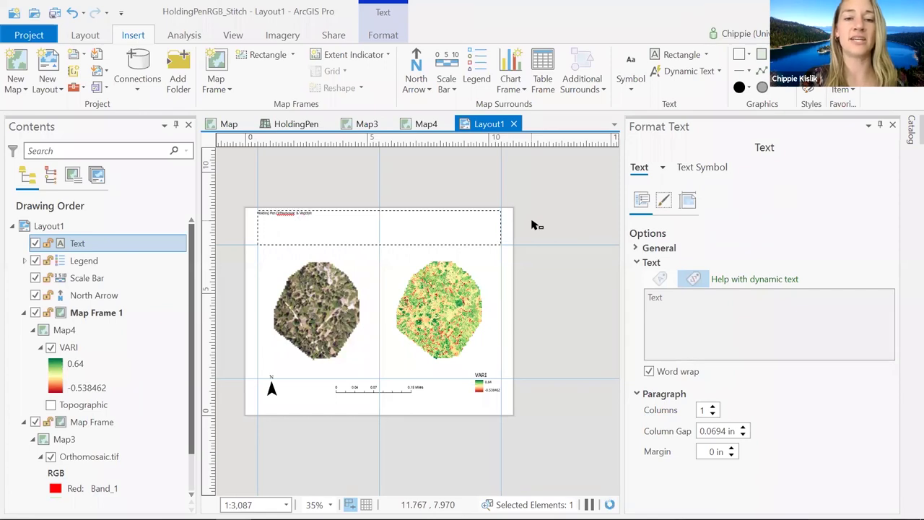
{"action": "type", "text": "alysis"}
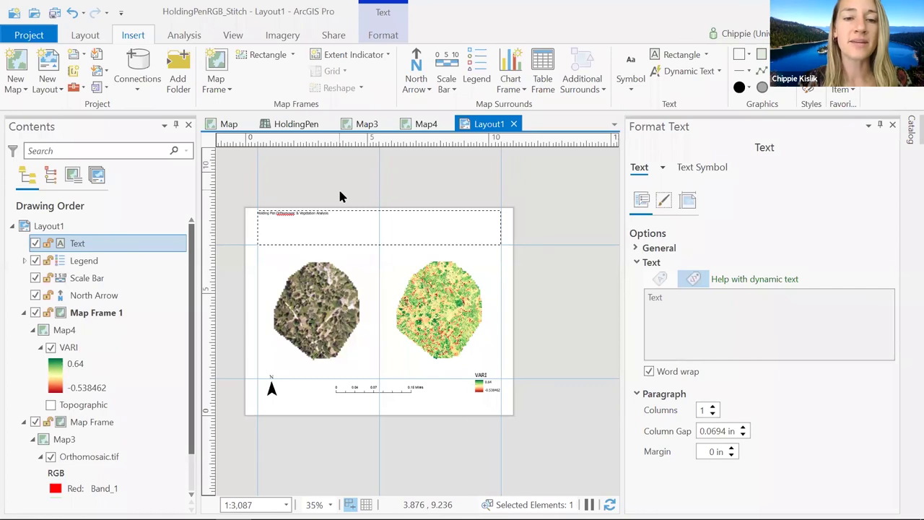
{"action": "key", "text": "Escape"}
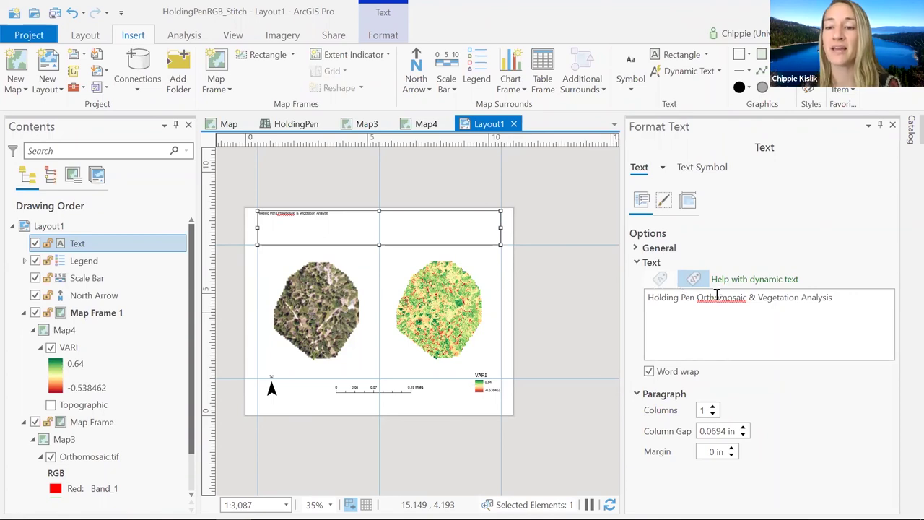
{"action": "right_click", "coordinate": [316, 215]}
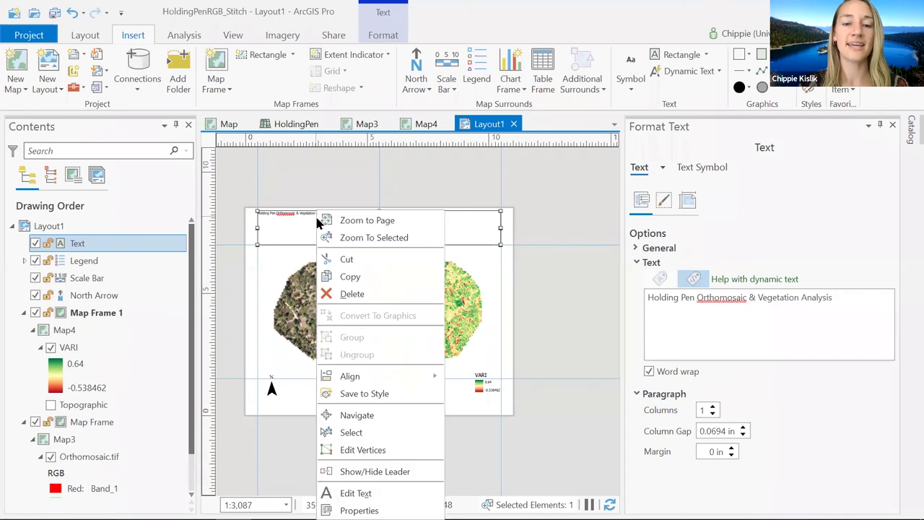
{"action": "left_click", "coordinate": [359, 509]}
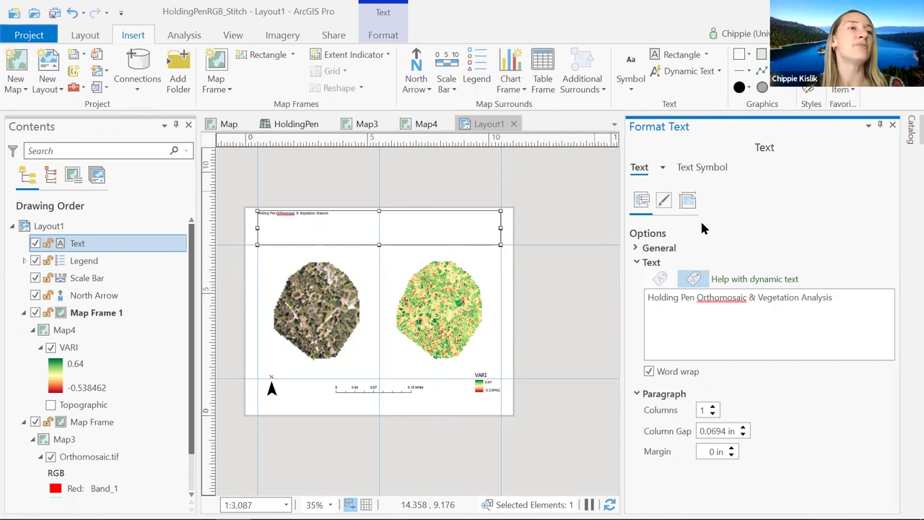
Step: Make the title text symbol Bold at 30 pt and apply it
{"action": "left_click", "coordinate": [716, 168]}
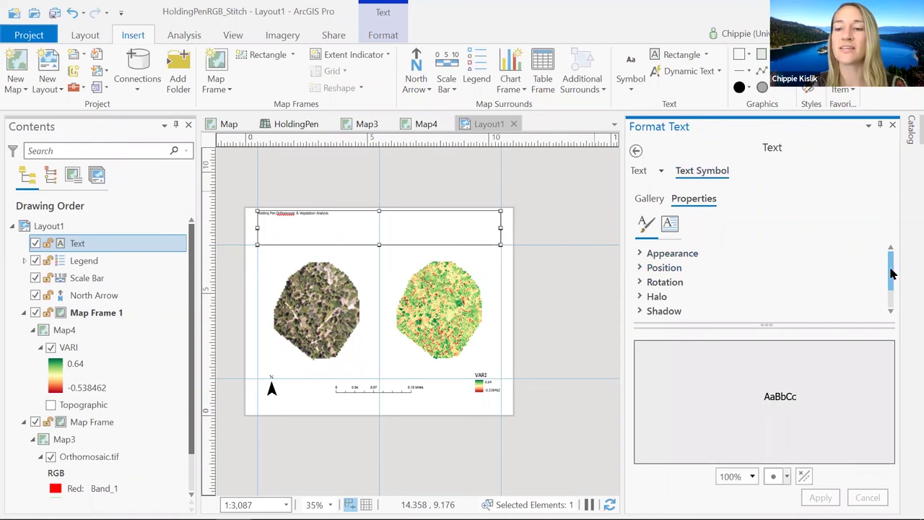
{"action": "mouse_move", "coordinate": [890, 274]}
{"action": "left_mouse_down"}
{"action": "mouse_move", "coordinate": [894, 296]}
{"action": "mouse_move", "coordinate": [892, 263]}
{"action": "left_mouse_up"}
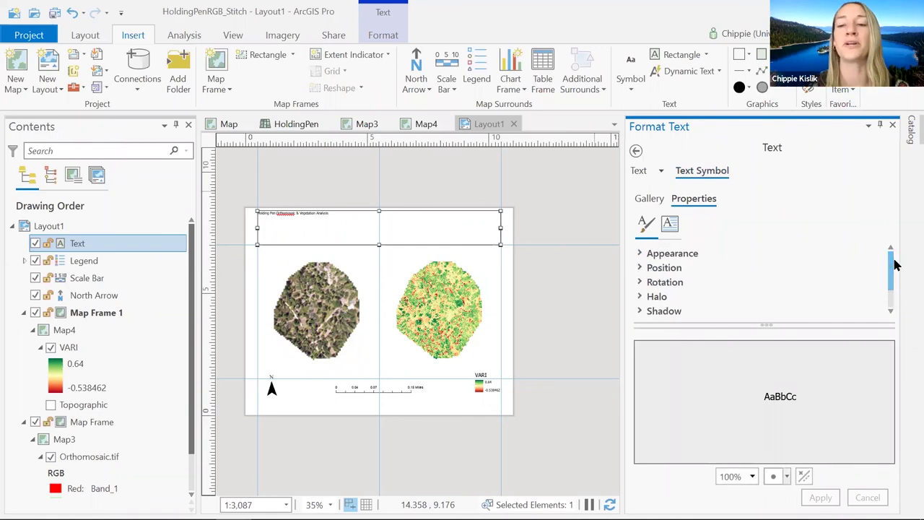
{"action": "left_click", "coordinate": [679, 254]}
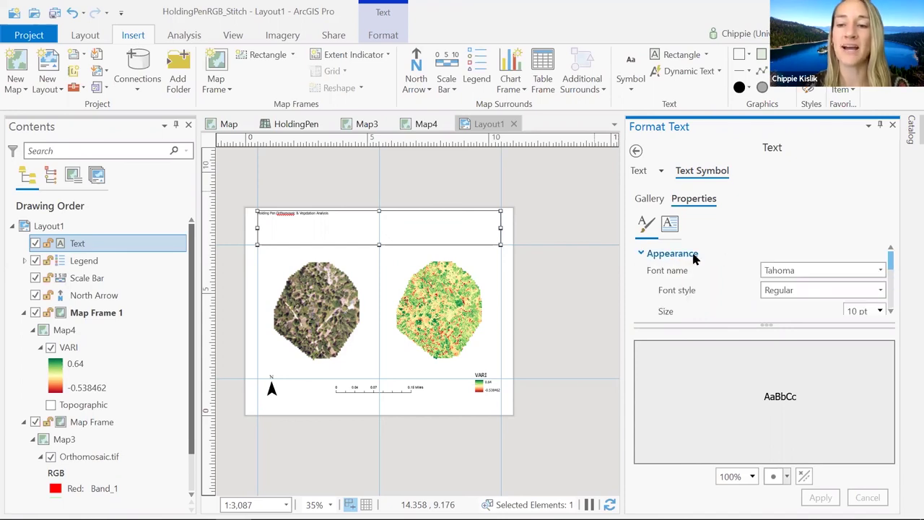
{"action": "scroll", "coordinate": [891, 263], "scroll_direction": "down", "scroll_amount": 3}
{"action": "left_click", "coordinate": [854, 263]}
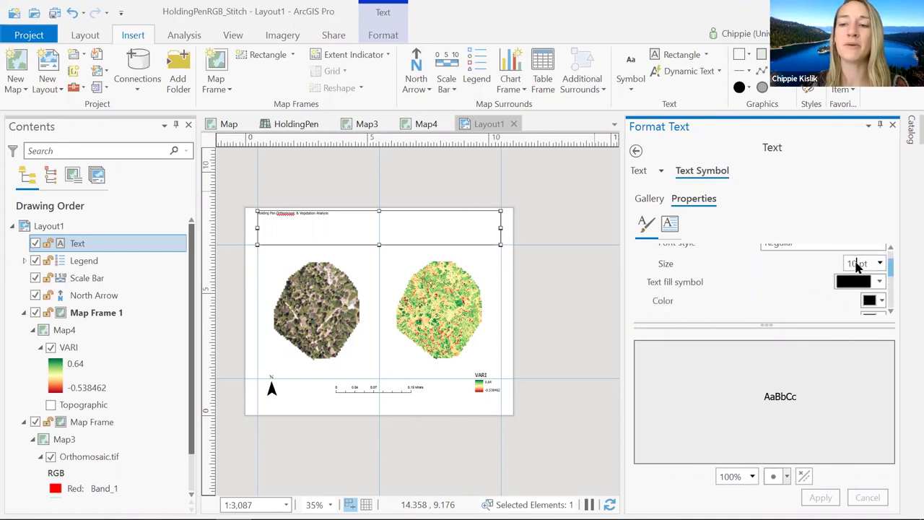
{"action": "key", "text": "BackSpace"}
{"action": "key", "text": "BackSpace"}
{"action": "type", "text": "30"}
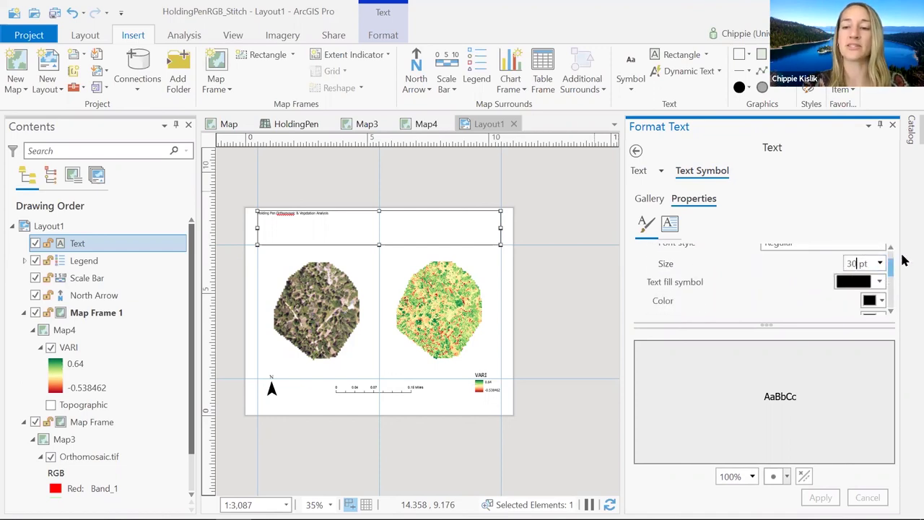
{"action": "key", "text": "Return"}
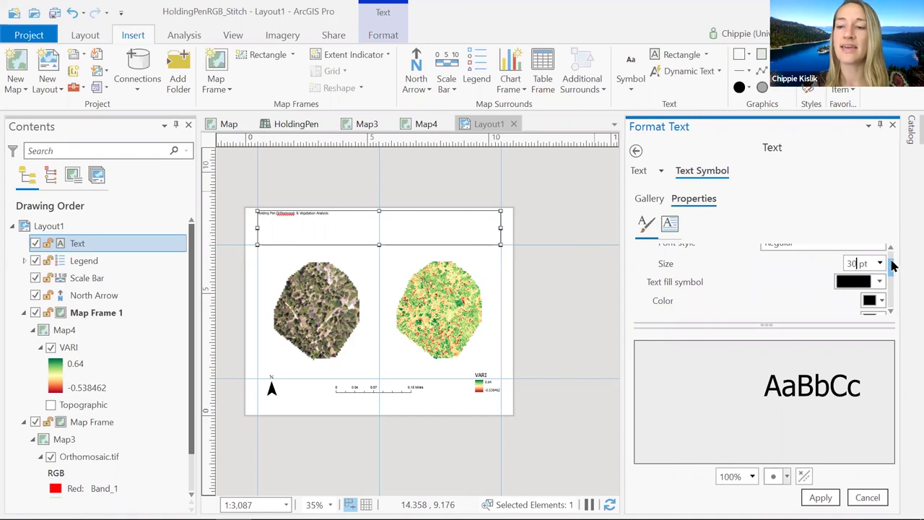
{"action": "scroll", "coordinate": [888, 260], "scroll_direction": "up", "scroll_amount": 1}
{"action": "left_click", "coordinate": [879, 256]}
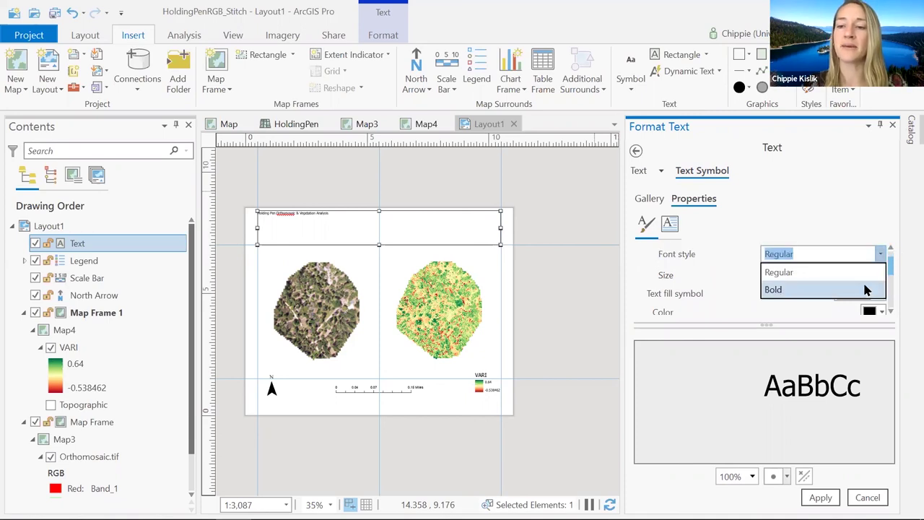
{"action": "left_click", "coordinate": [866, 289]}
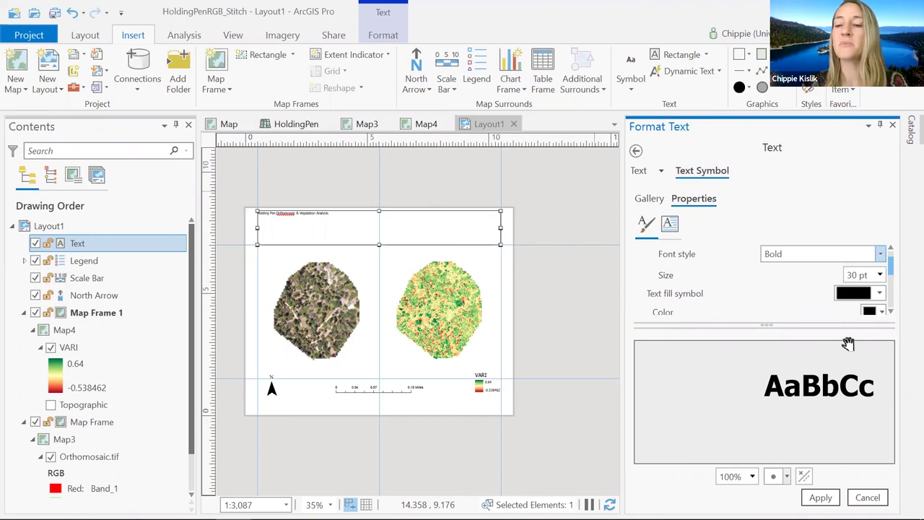
{"action": "left_click", "coordinate": [821, 497]}
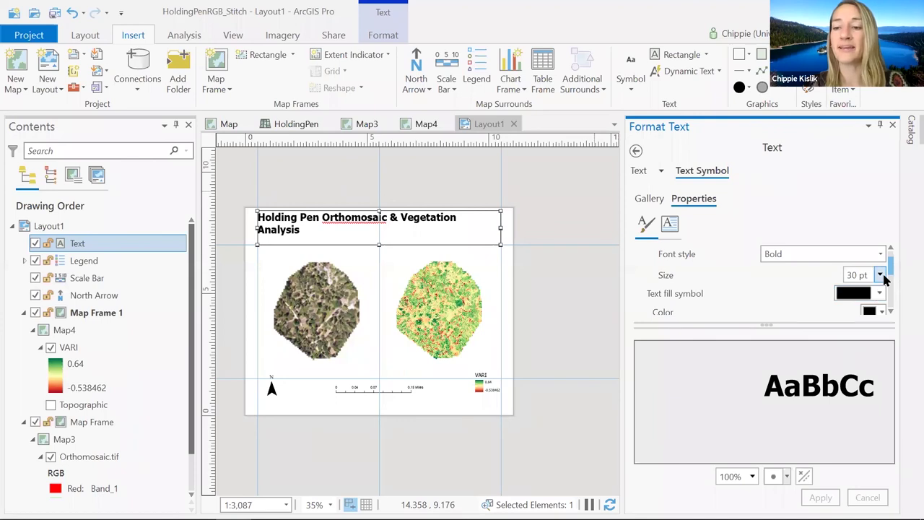
Step: Reduce the title font size to 29 pt and centre it horizontally
{"action": "left_click", "coordinate": [881, 275]}
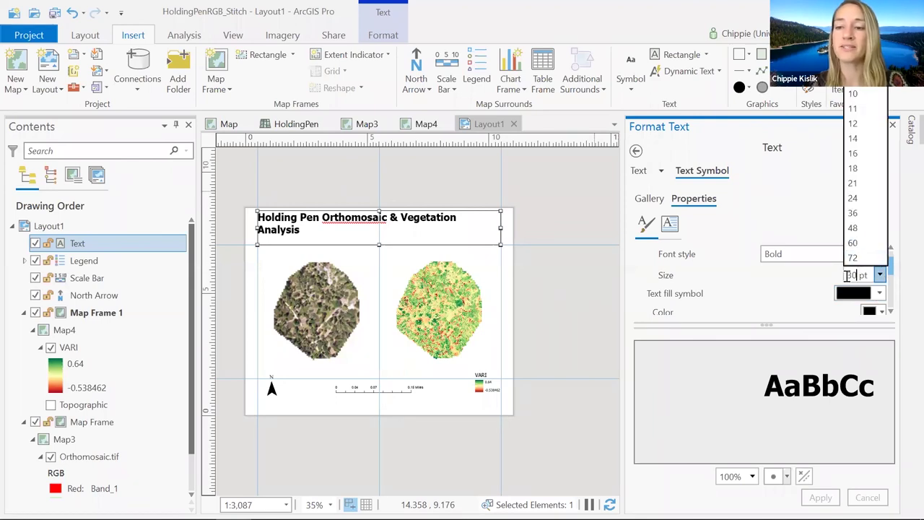
{"action": "key", "text": "BackSpace"}
{"action": "key", "text": "BackSpace"}
{"action": "type", "text": "29"}
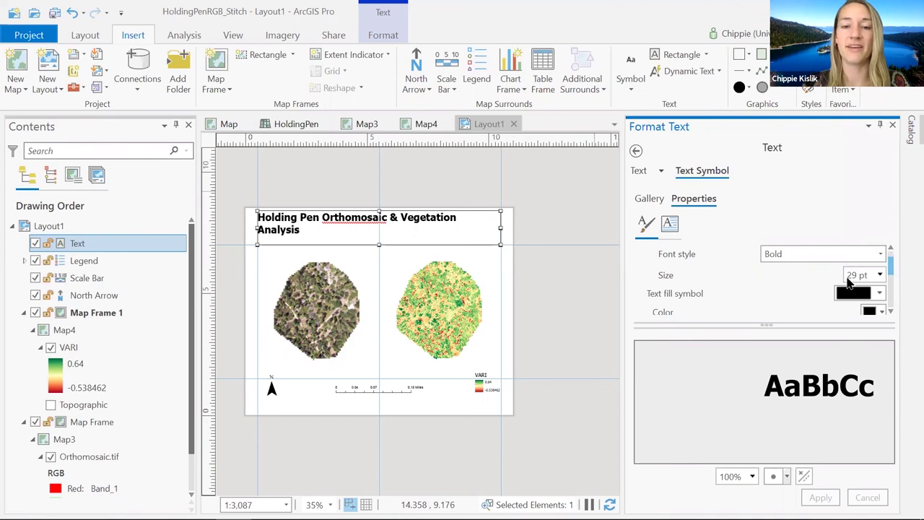
{"action": "left_click", "coordinate": [823, 496]}
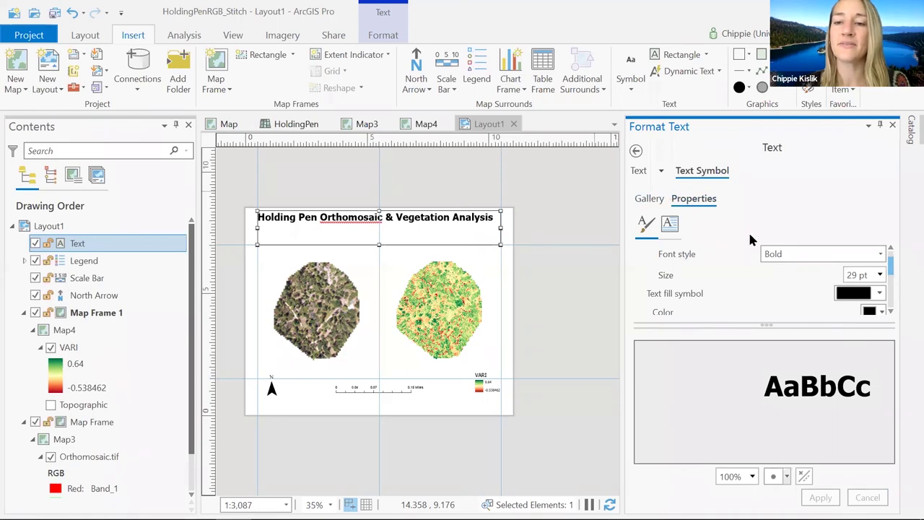
{"action": "left_click_drag", "start_coordinate": [893, 270], "coordinate": [890, 254]}
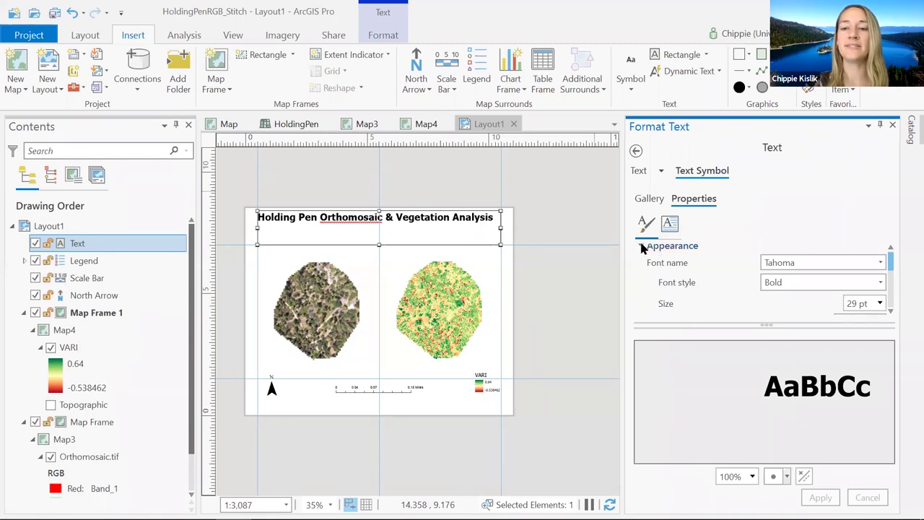
{"action": "left_click", "coordinate": [689, 249]}
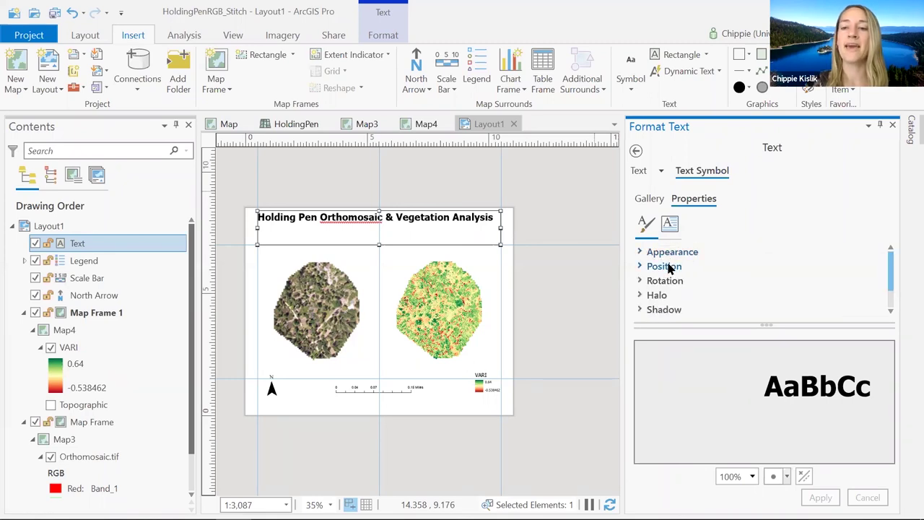
{"action": "left_click", "coordinate": [668, 267]}
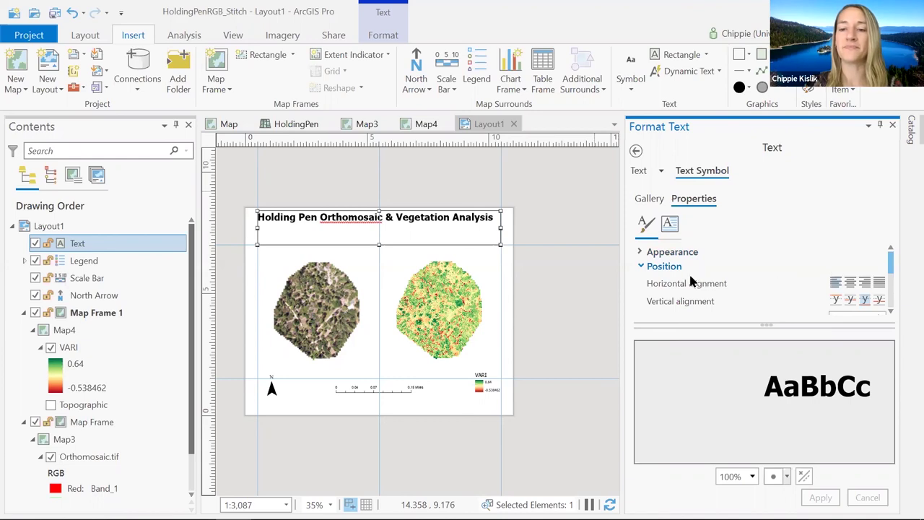
{"action": "left_click", "coordinate": [850, 283]}
{"action": "left_click", "coordinate": [820, 497]}
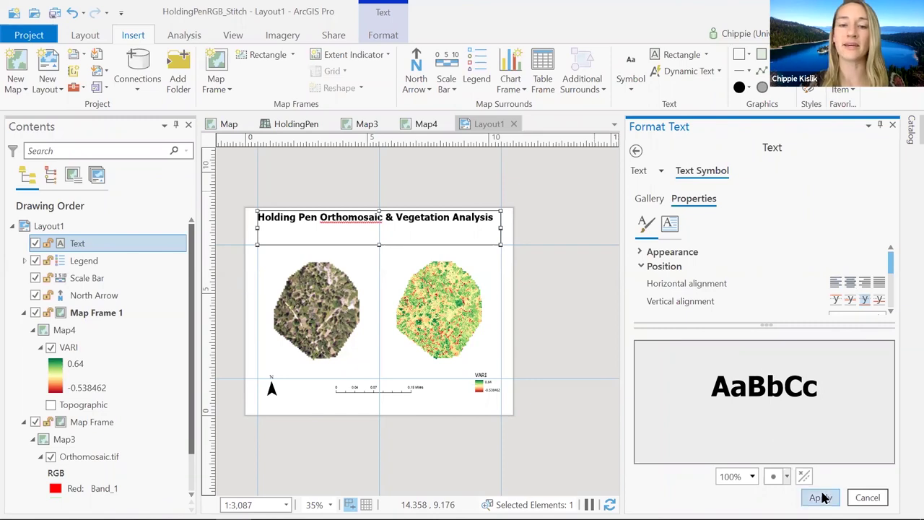
Step: Shift the title box slightly lower on the page by dragging its top edge down
{"action": "left_click", "coordinate": [448, 181]}
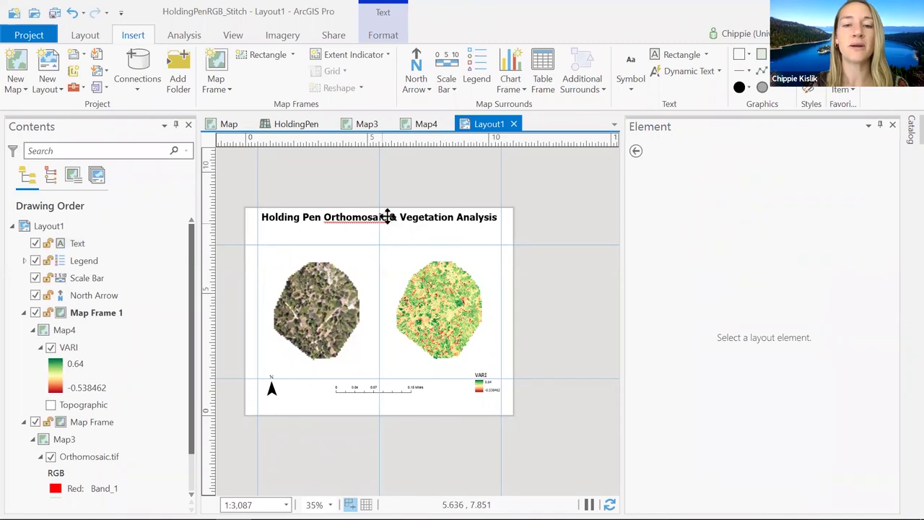
{"action": "double_click", "coordinate": [390, 218]}
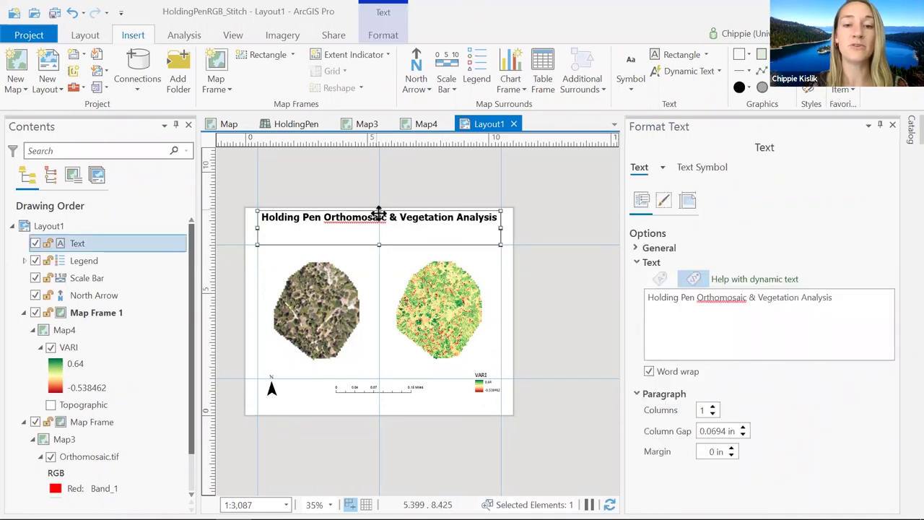
{"action": "left_click_drag", "start_coordinate": [379, 210], "coordinate": [378, 227]}
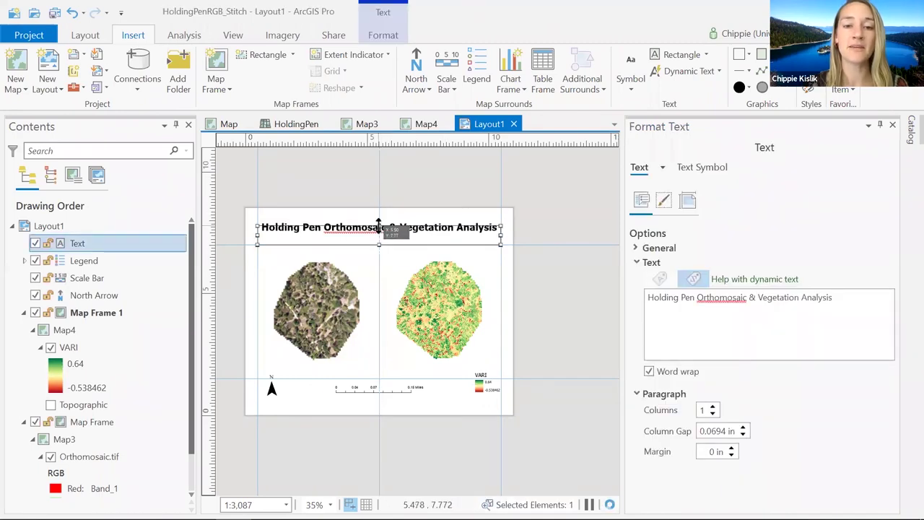
{"action": "left_click", "coordinate": [508, 177]}
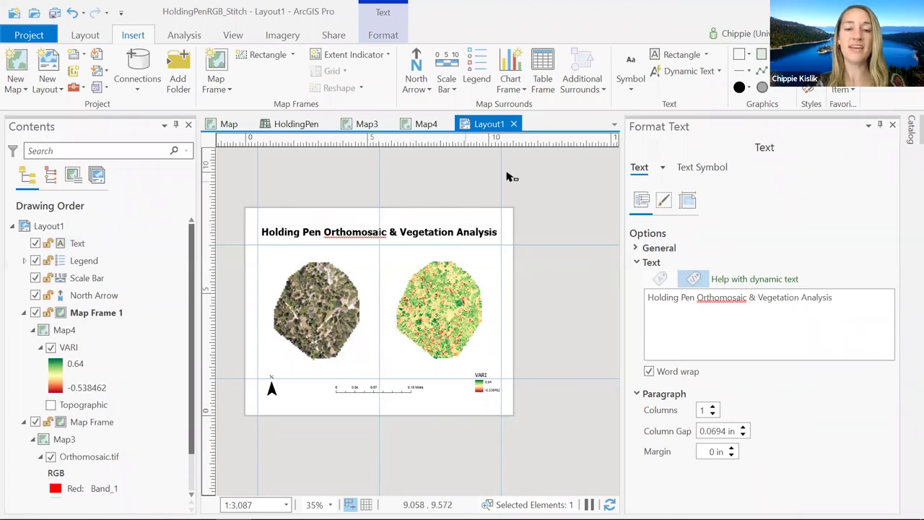
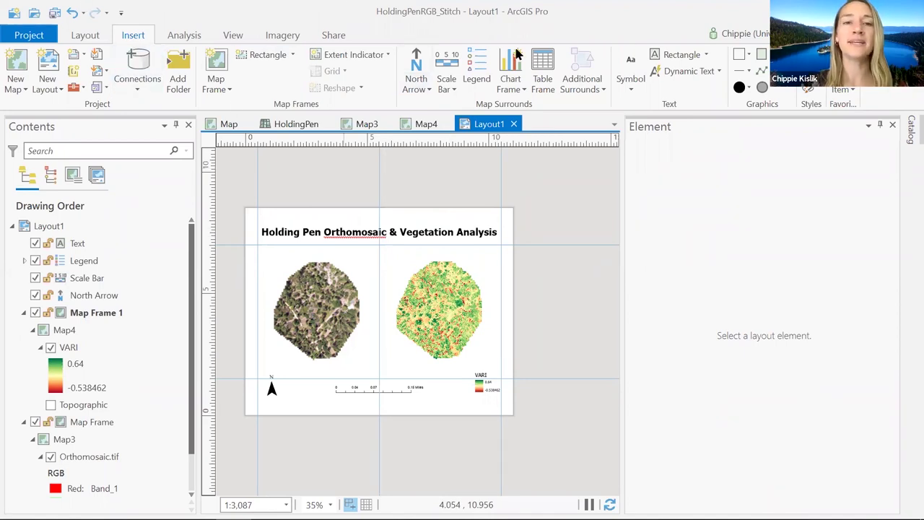
Step: Export the layout to the Desktop as the 300 DPI PNG Ortho_VARI.png, then save the project
{"action": "left_click", "coordinate": [333, 36]}
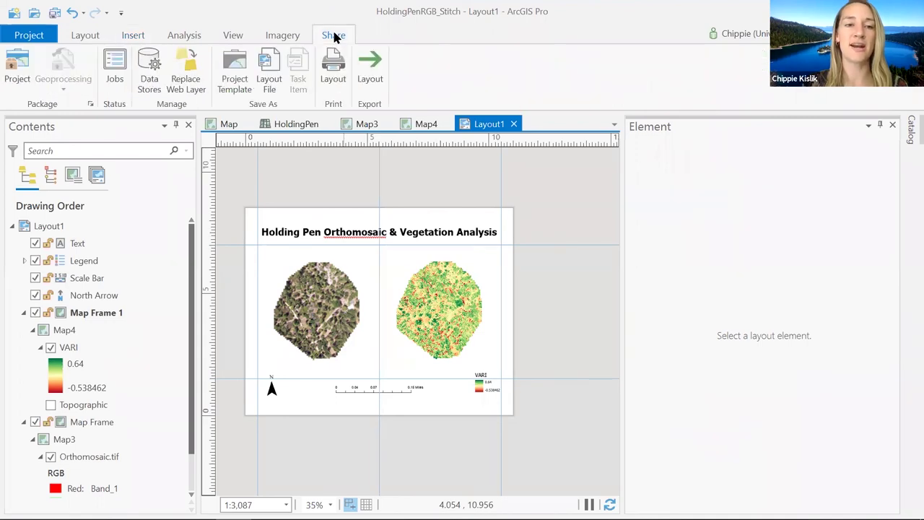
{"action": "left_click", "coordinate": [370, 70]}
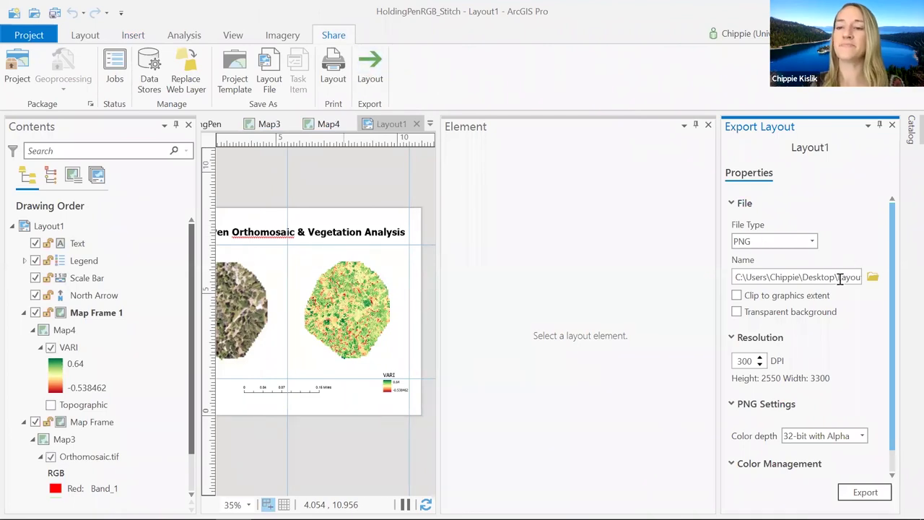
{"action": "left_click_drag", "start_coordinate": [840, 279], "coordinate": [883, 276]}
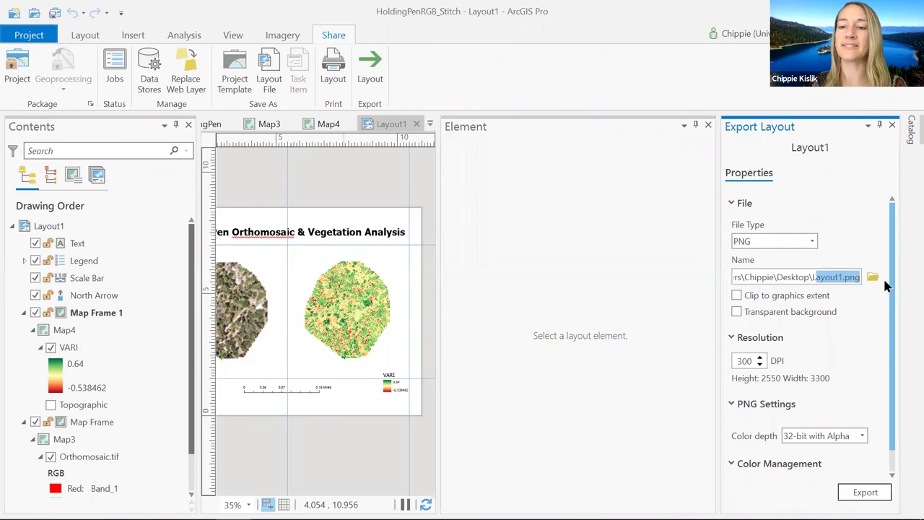
{"action": "key", "text": "Left"}
{"action": "key", "text": "Right"}
{"action": "key", "text": "Right"}
{"action": "key", "text": "Right"}
{"action": "key", "text": "Right"}
{"action": "key", "text": "Right"}
{"action": "key", "text": "Right"}
{"action": "key", "text": "Right"}
{"action": "key", "text": "BackSpace"}
{"action": "key", "text": "BackSpace"}
{"action": "key", "text": "BackSpace"}
{"action": "key", "text": "BackSpace"}
{"action": "key", "text": "BackSpace"}
{"action": "key", "text": "BackSpace"}
{"action": "key", "text": "BackSpace"}
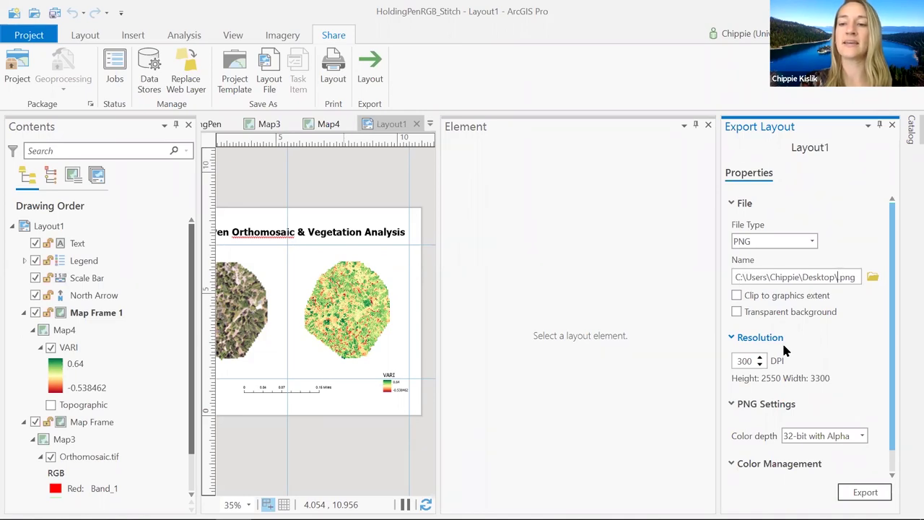
{"action": "type", "text": "Ortho"}
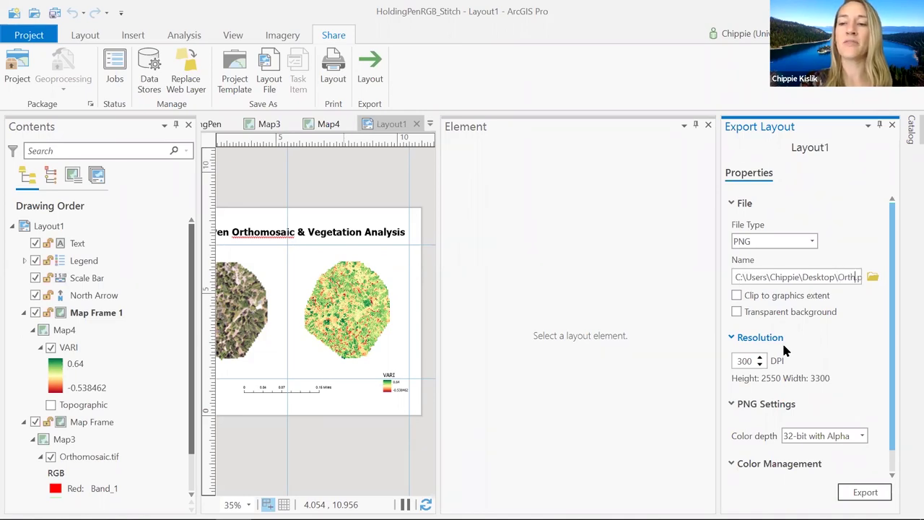
{"action": "type", "text": "_VARI"}
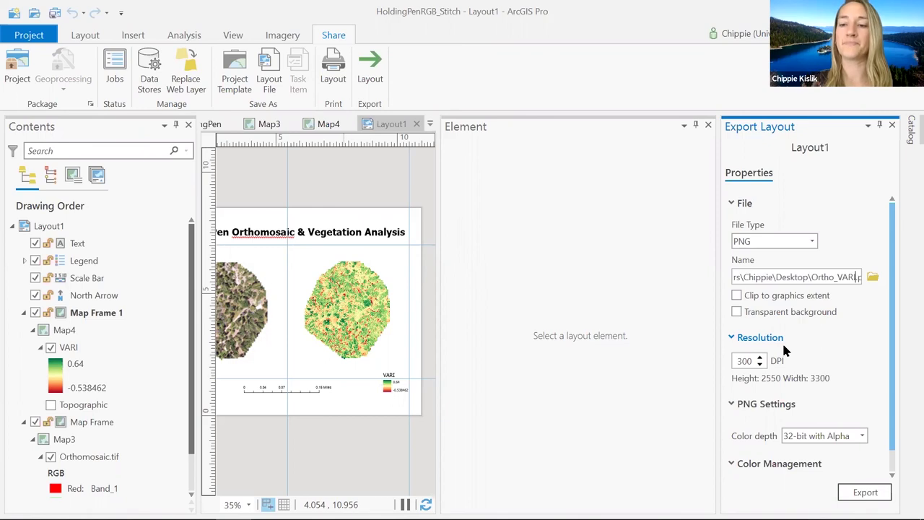
{"action": "left_click_drag", "start_coordinate": [894, 257], "coordinate": [892, 297]}
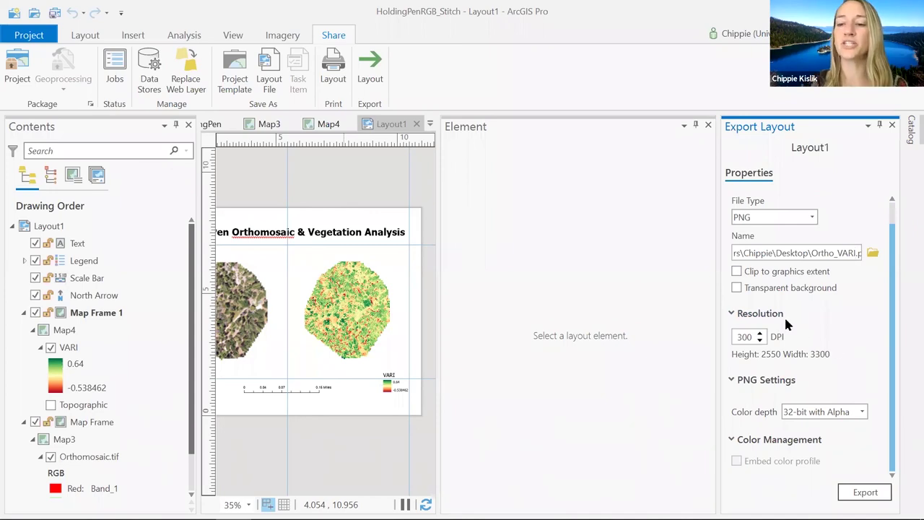
{"action": "left_click", "coordinate": [864, 490]}
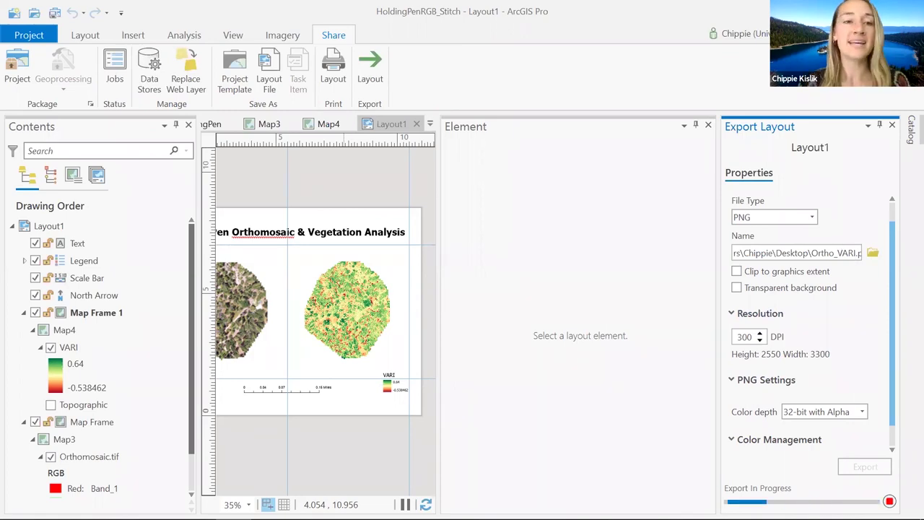
{"action": "left_click", "coordinate": [54, 15]}
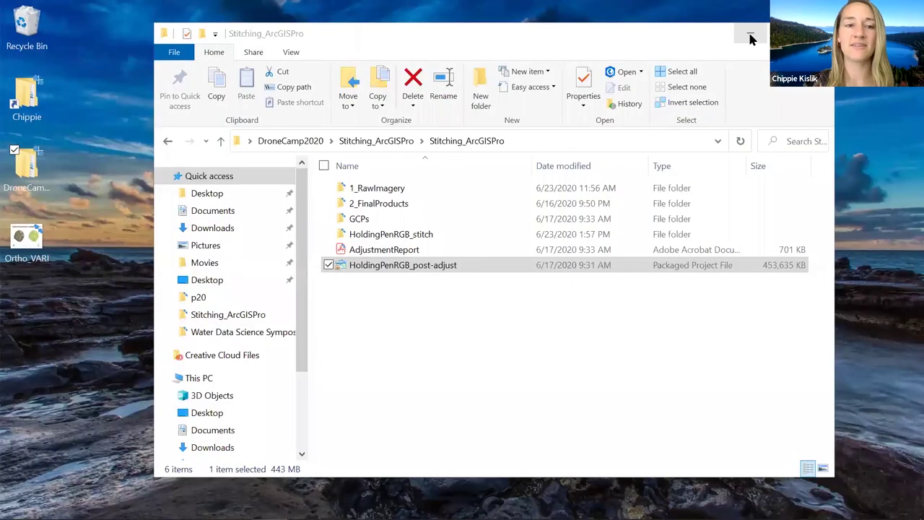
Step: Minimize the project folder window and open the exported Ortho_VARI image from the desktop
{"action": "left_click", "coordinate": [749, 37]}
{"action": "double_click", "coordinate": [27, 238]}
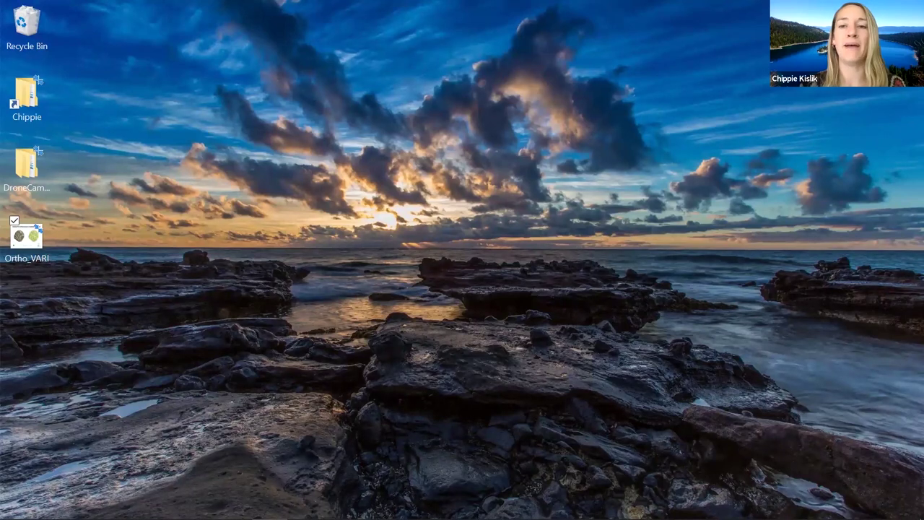
Step: Return to the UAV tutorial PDF and scroll through the appendix to page 28's ground control points
{"action": "key", "text": "alt+Tab"}
{"action": "scroll", "coordinate": [602, 322], "scroll_direction": "up", "scroll_amount": 3}
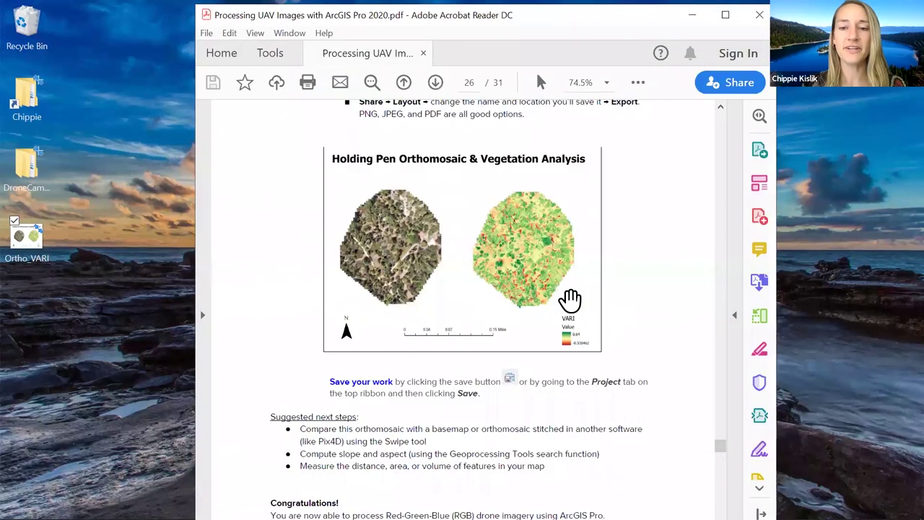
{"action": "scroll", "coordinate": [644, 276], "scroll_direction": "down", "scroll_amount": 10}
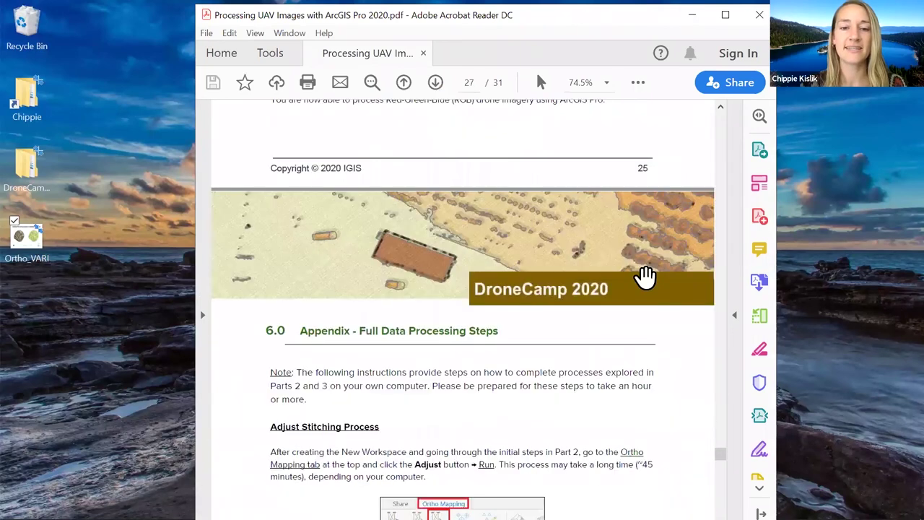
{"action": "scroll", "coordinate": [644, 277], "scroll_direction": "down", "scroll_amount": 2}
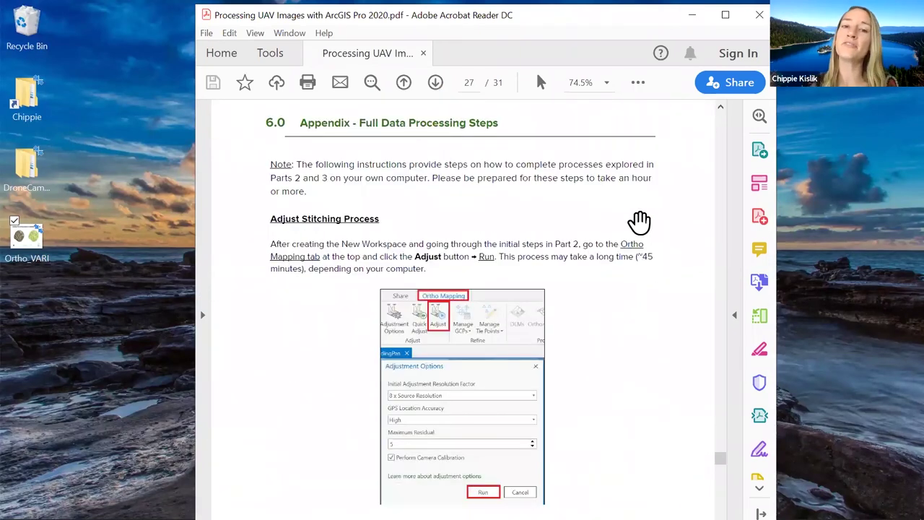
{"action": "scroll", "coordinate": [639, 222], "scroll_direction": "down", "scroll_amount": 14}
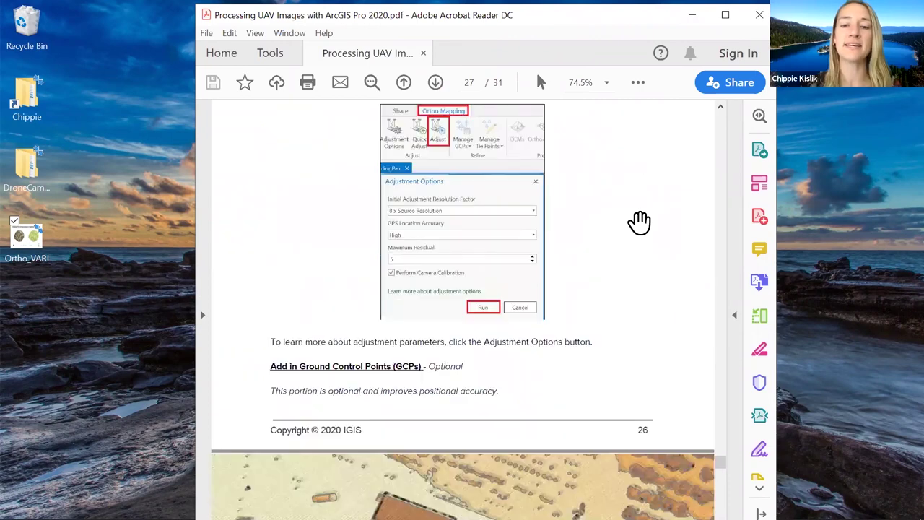
{"action": "scroll", "coordinate": [596, 208], "scroll_direction": "down", "scroll_amount": 5}
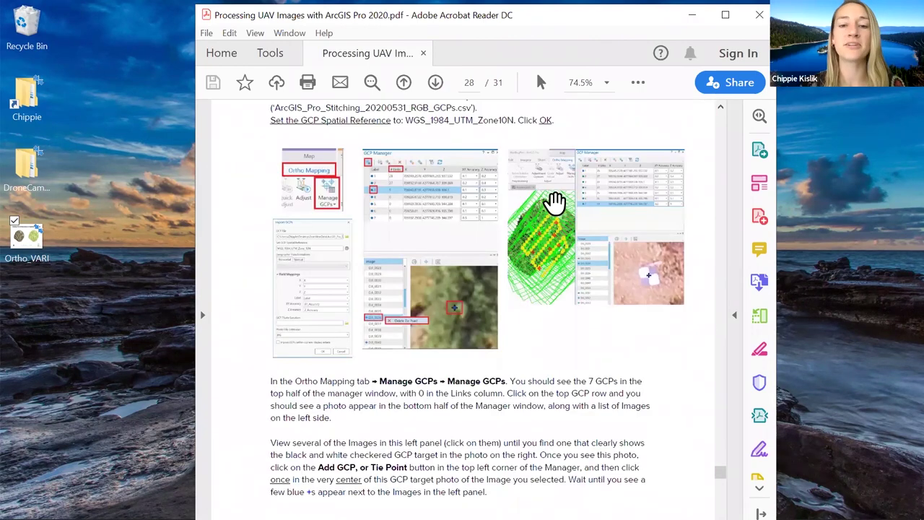
{"action": "scroll", "coordinate": [602, 300], "scroll_direction": "down", "scroll_amount": 20}
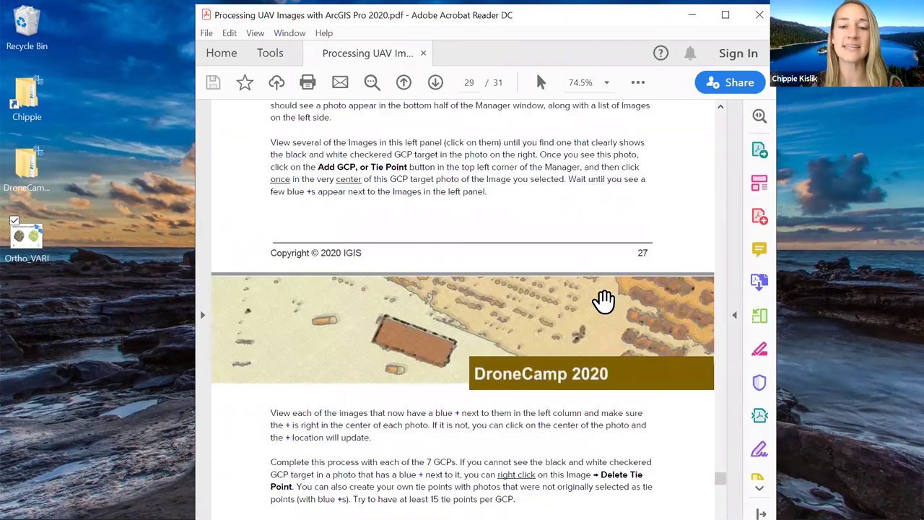
{"action": "scroll", "coordinate": [575, 246], "scroll_direction": "up", "scroll_amount": 2}
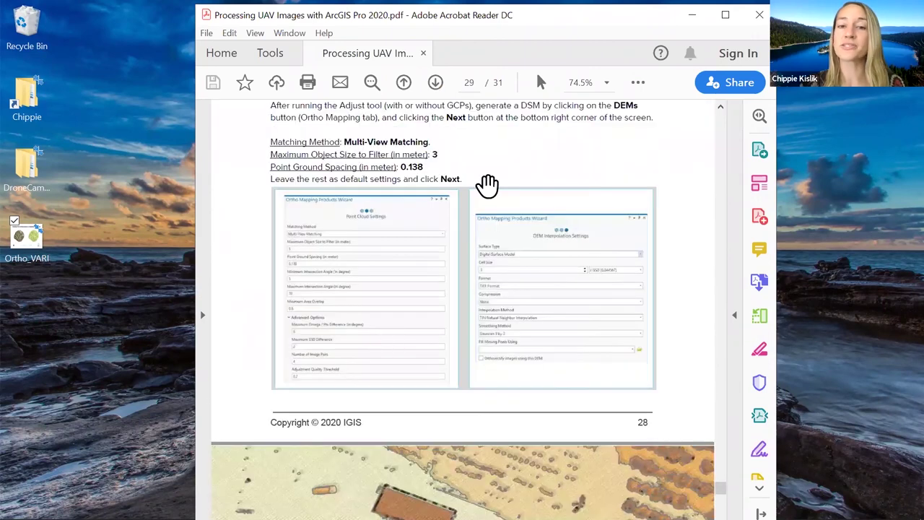
{"action": "scroll", "coordinate": [515, 274], "scroll_direction": "down", "scroll_amount": 15}
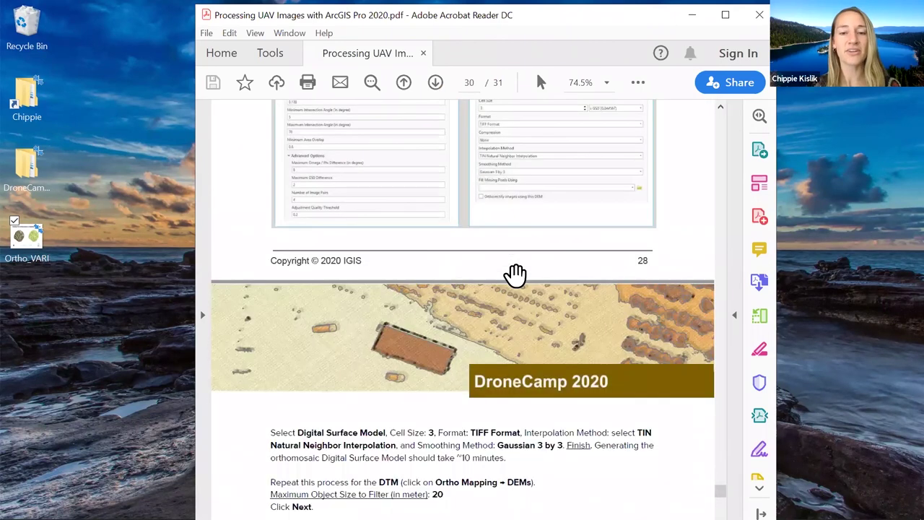
{"action": "scroll", "coordinate": [515, 274], "scroll_direction": "down", "scroll_amount": 10}
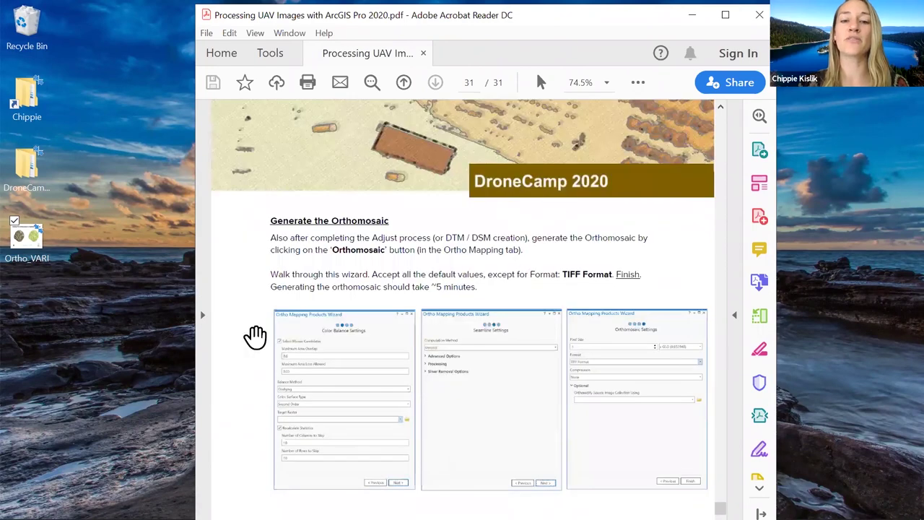
{"action": "scroll", "coordinate": [602, 282], "scroll_direction": "down", "scroll_amount": 4}
{"action": "scroll", "coordinate": [592, 279], "scroll_direction": "down", "scroll_amount": 1}
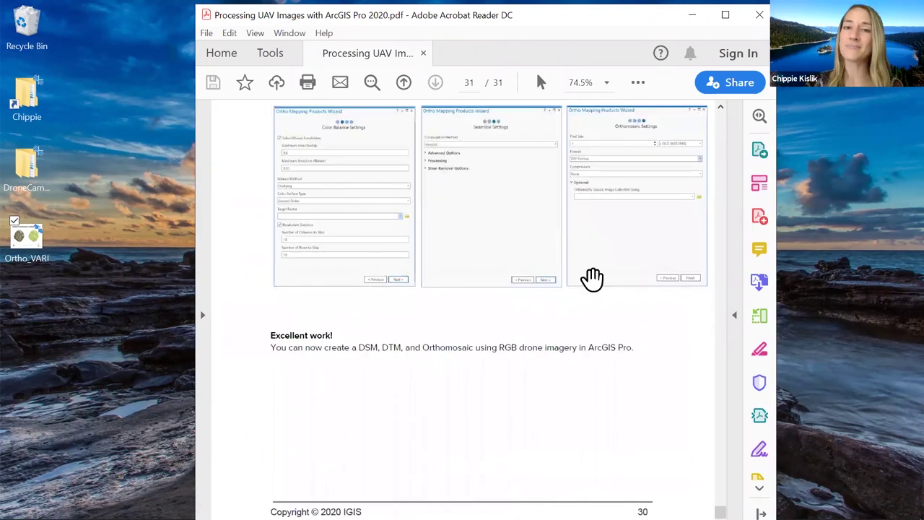
{"action": "scroll", "coordinate": [592, 279], "scroll_direction": "up", "scroll_amount": 13}
{"action": "scroll", "coordinate": [592, 279], "scroll_direction": "up", "scroll_amount": 5}
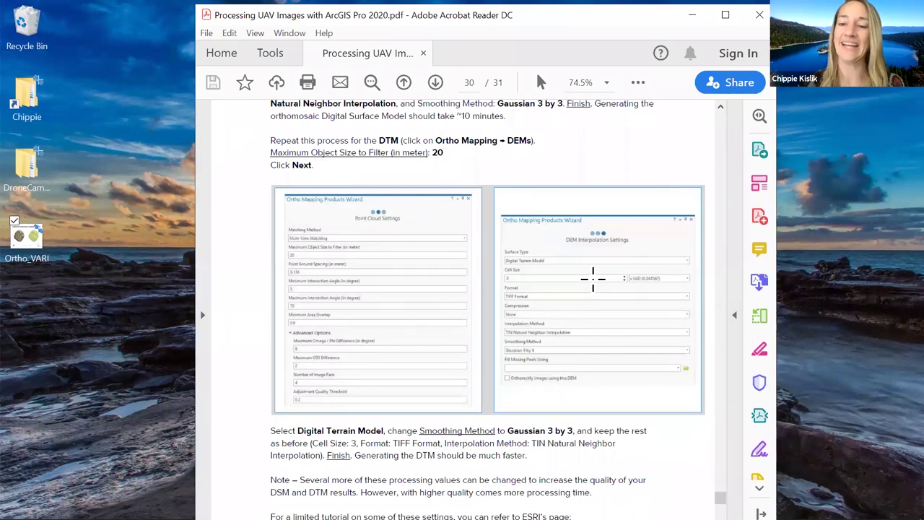
{"action": "scroll", "coordinate": [592, 278], "scroll_direction": "up", "scroll_amount": 12}
{"action": "scroll", "coordinate": [593, 260], "scroll_direction": "up", "scroll_amount": 20}
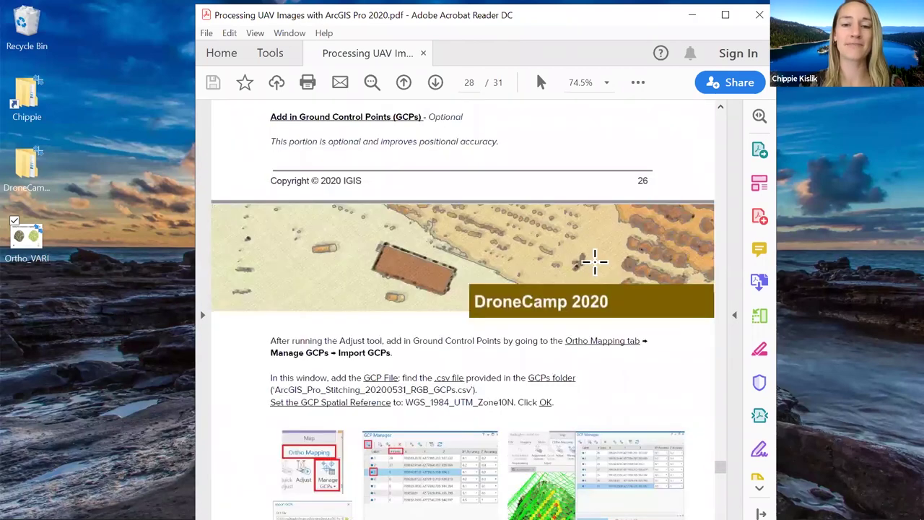